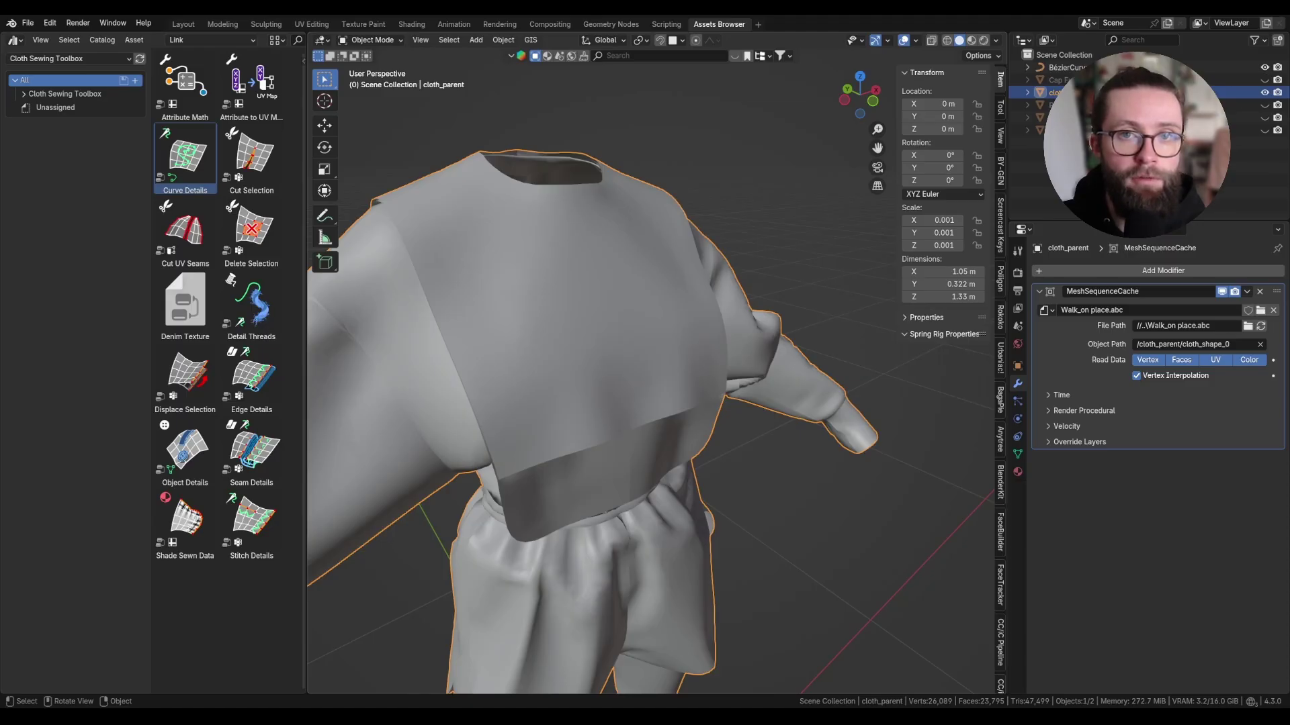
- Add the Object Details modifier to the garment and set its UV Map to the 'uv' attribute
{"action": "mouse_move", "coordinate": [185, 449]}
{"action": "left_mouse_down"}
{"action": "mouse_move", "coordinate": [508, 333]}
{"action": "mouse_move", "coordinate": [563, 356]}
{"action": "left_mouse_up"}
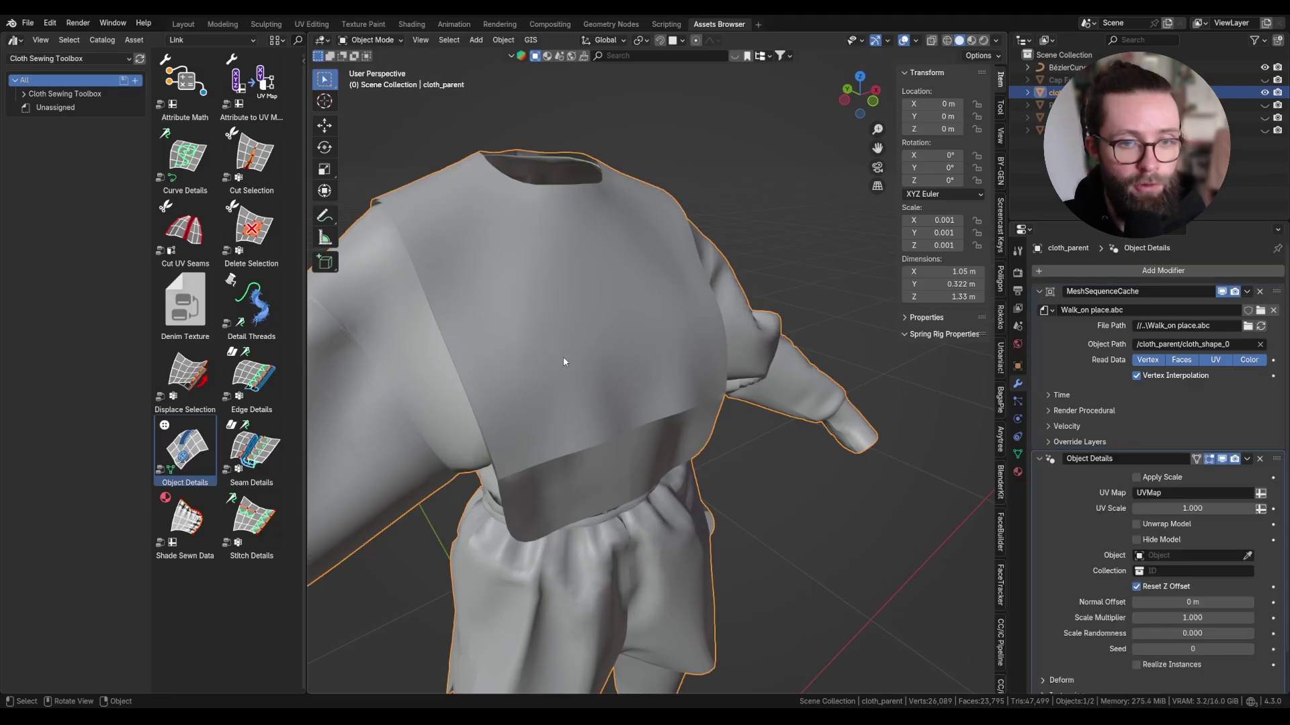
{"action": "scroll", "coordinate": [1142, 456], "scroll_direction": "down", "scroll_amount": 2}
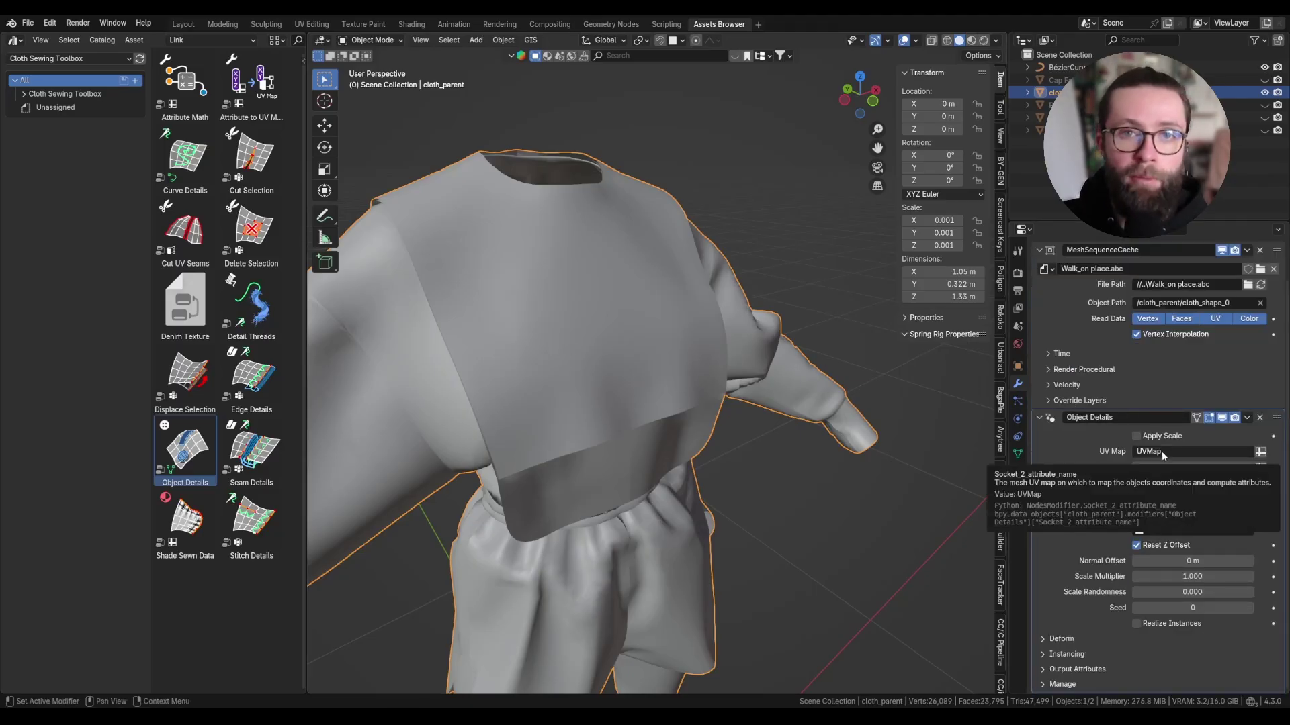
{"action": "scroll", "coordinate": [912, 409], "scroll_direction": "down", "scroll_amount": 3}
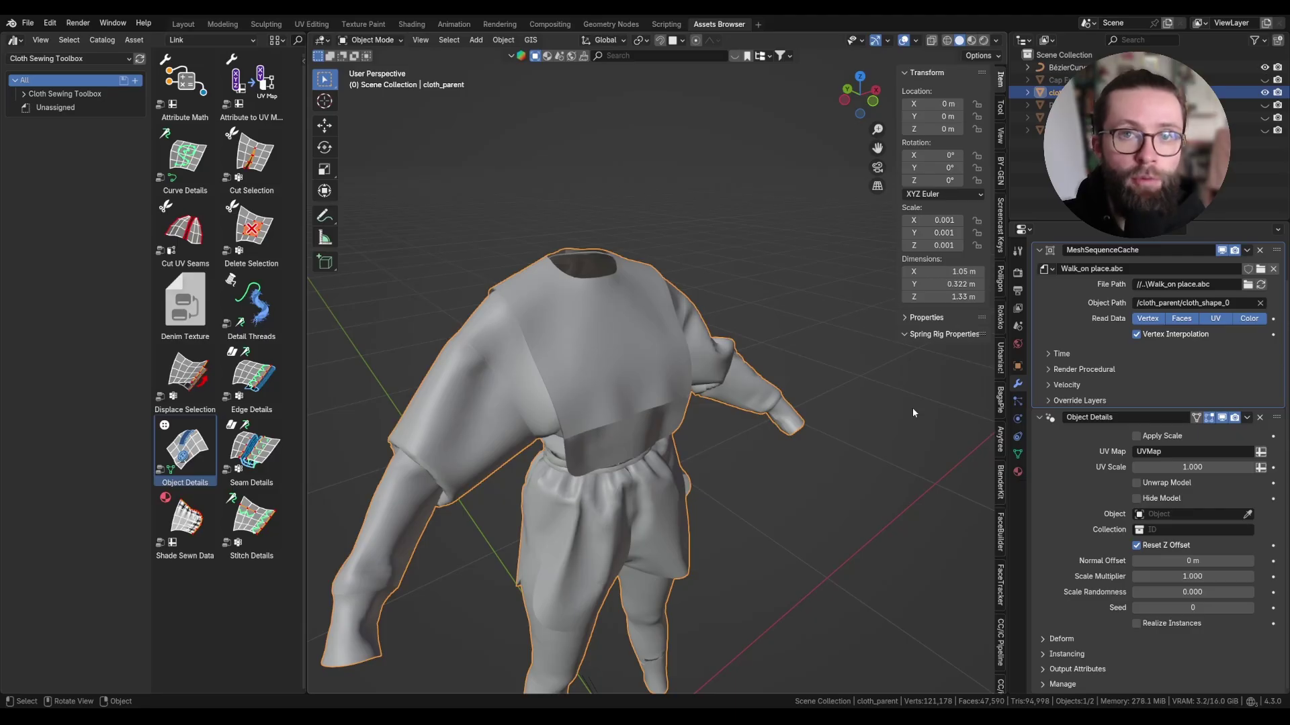
{"action": "left_click", "coordinate": [1181, 456]}
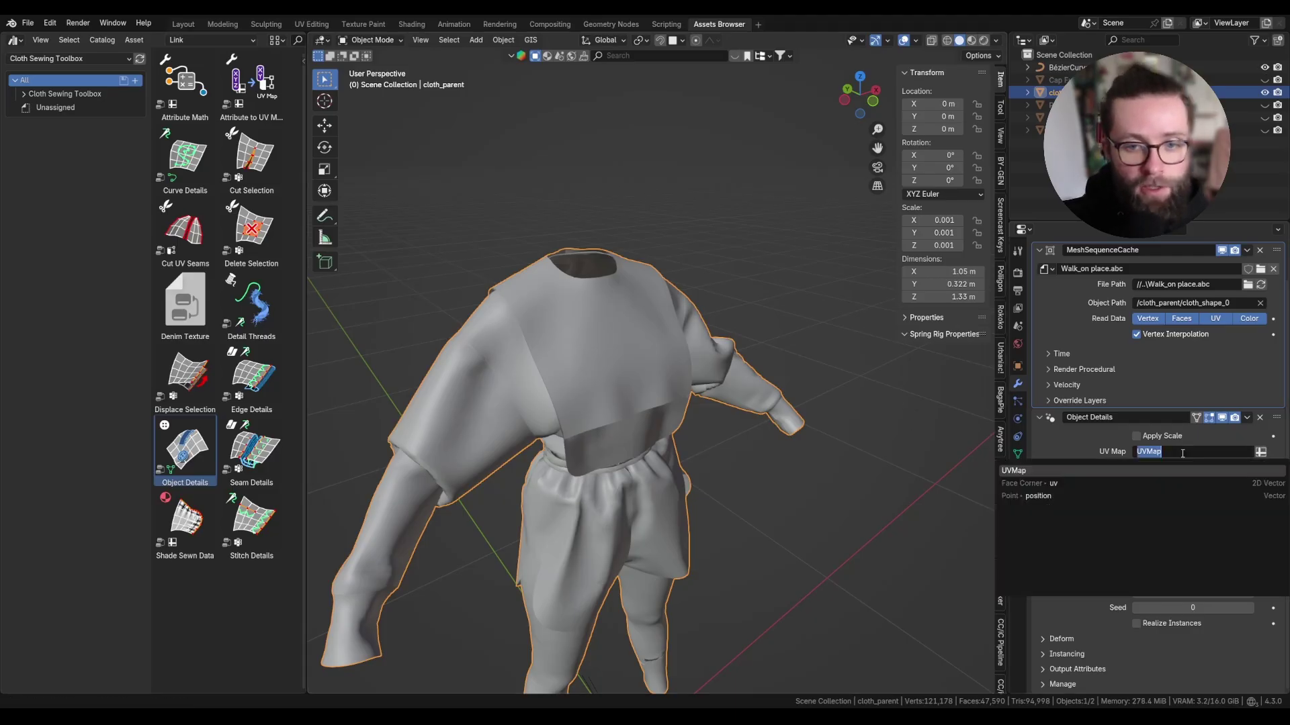
{"action": "left_click", "coordinate": [1105, 483]}
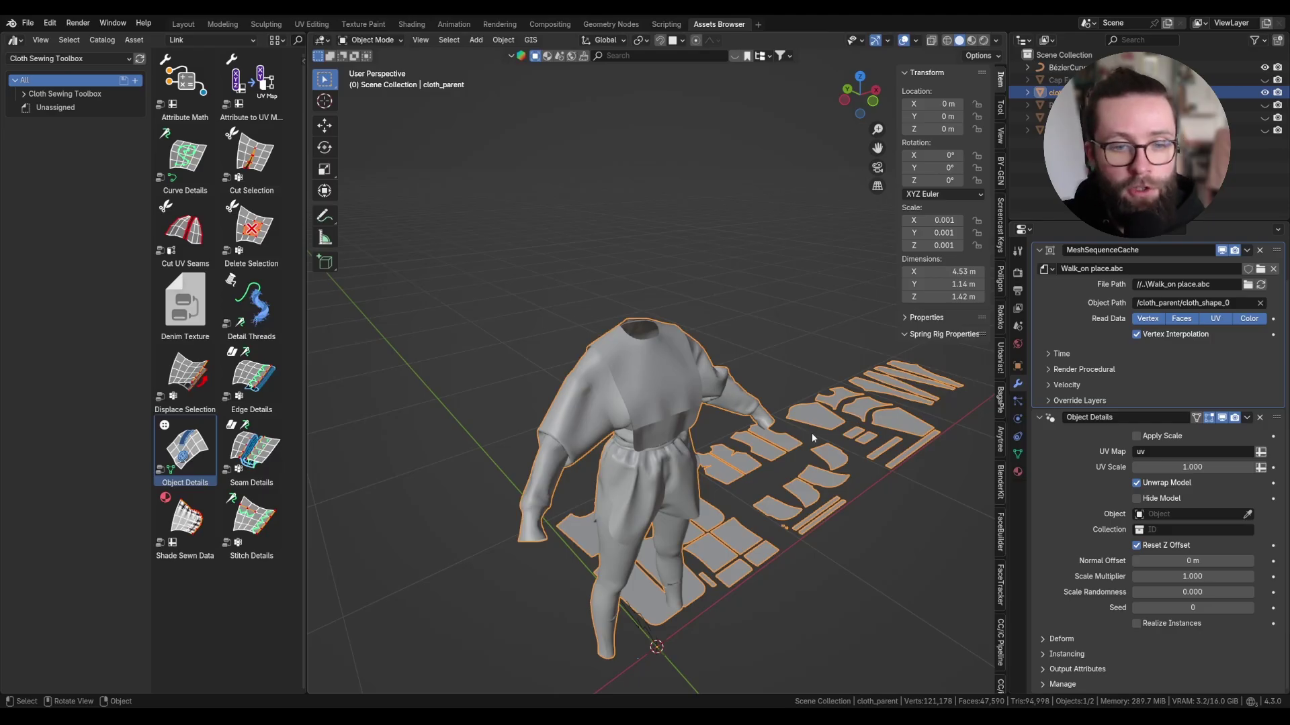
- Apply the garment's scale with Ctrl+A and play the cloth animation to check the result
{"action": "middle_click_drag", "start_coordinate": [854, 415], "coordinate": [734, 421]}
{"action": "scroll", "coordinate": [672, 416], "scroll_direction": "up", "scroll_amount": 2}
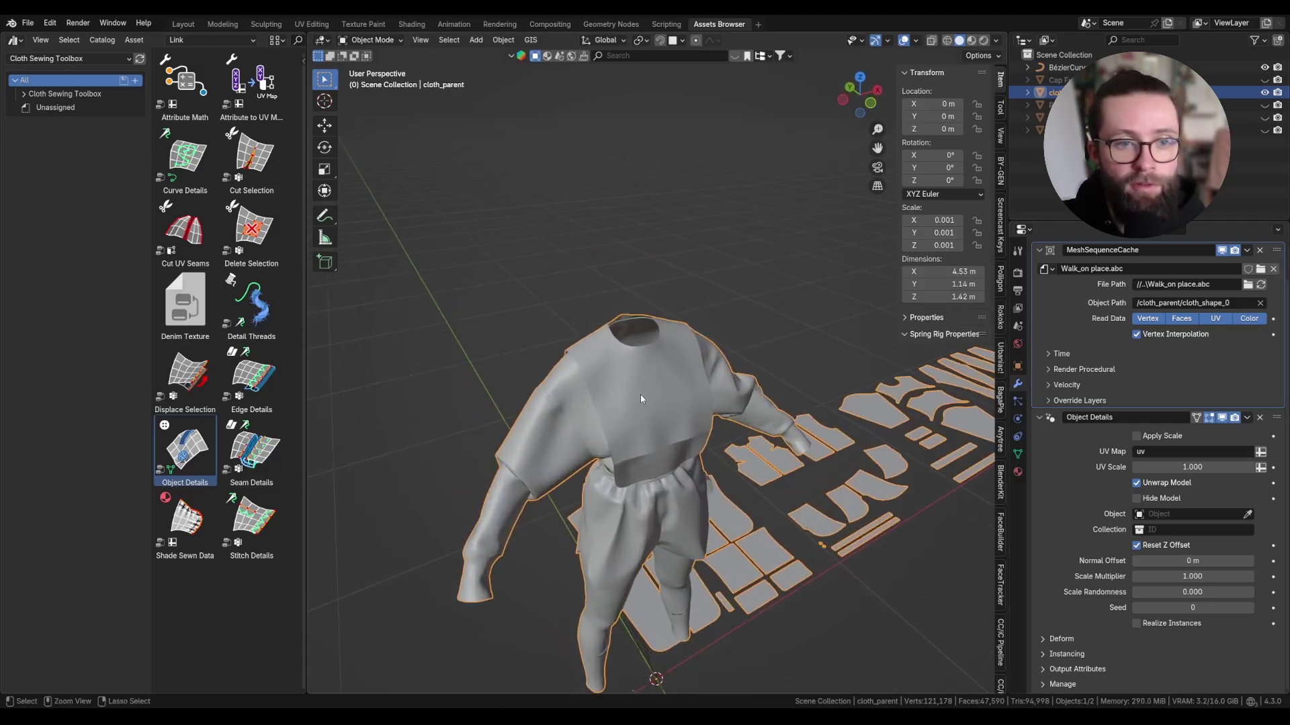
{"action": "key", "text": "ctrl+a"}
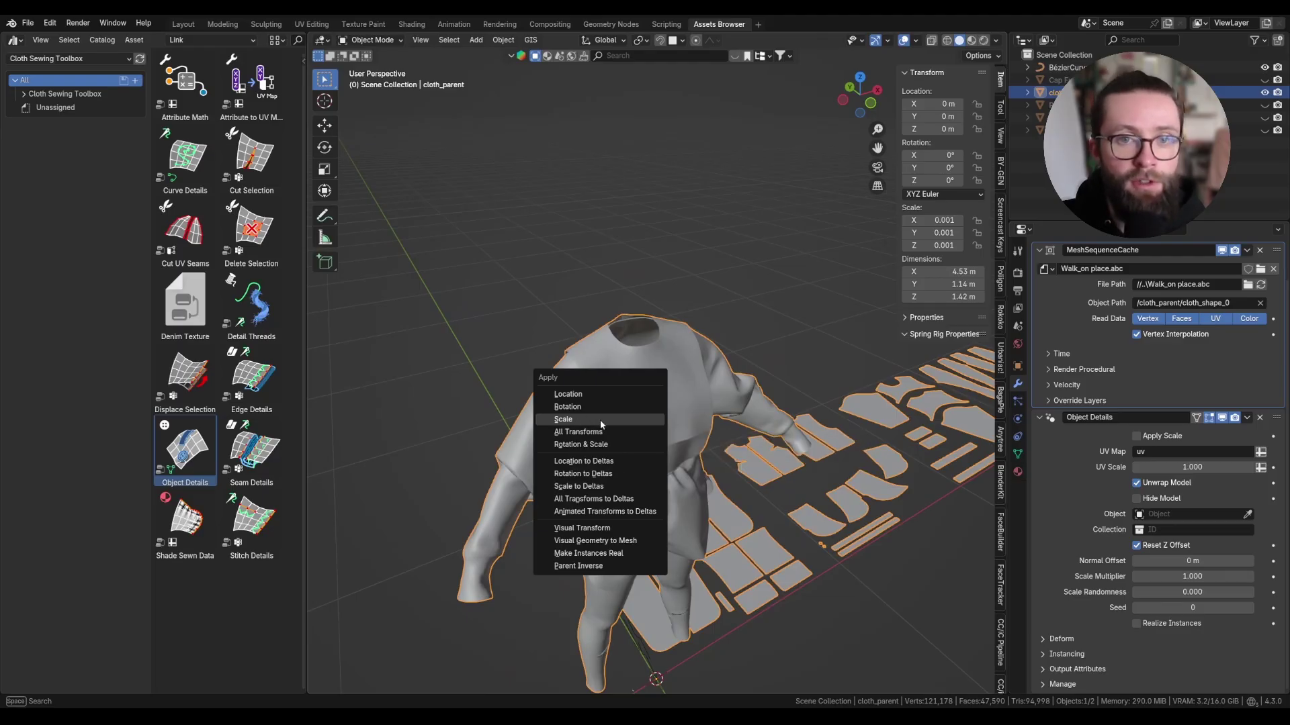
{"action": "left_click", "coordinate": [595, 419]}
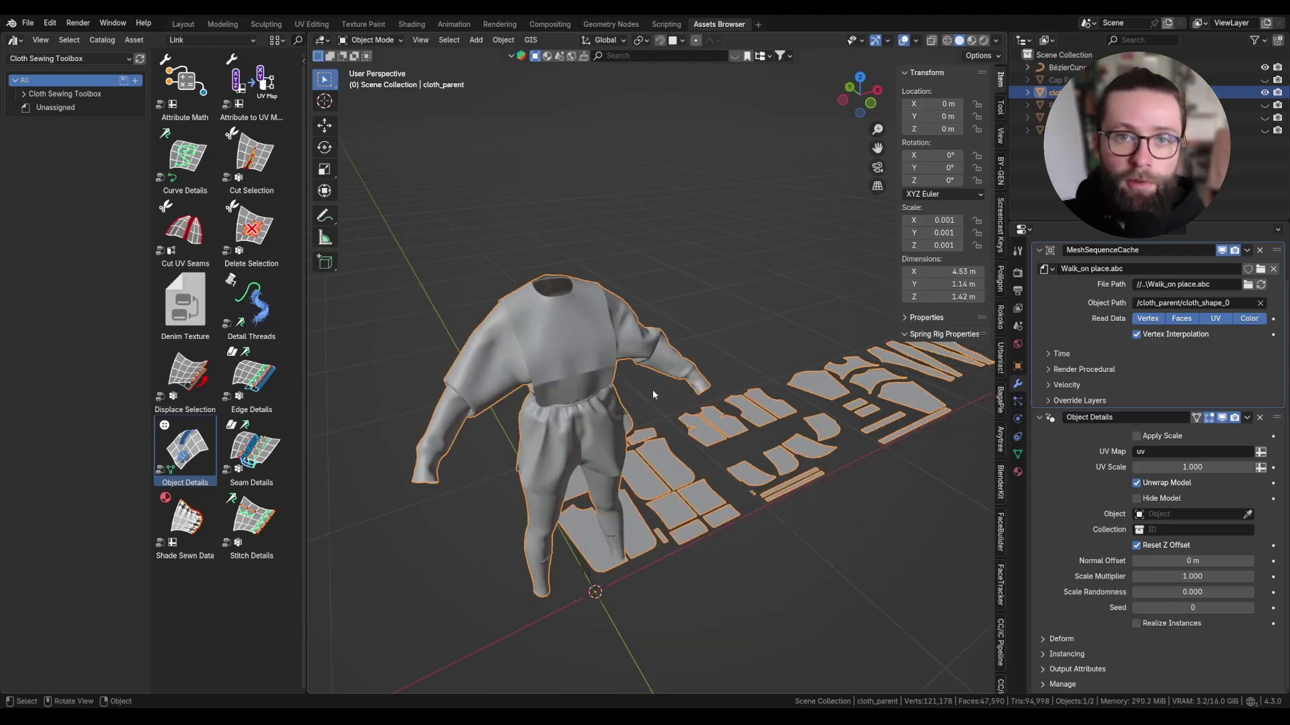
{"action": "scroll", "coordinate": [649, 388], "scroll_direction": "down", "scroll_amount": 2}
{"action": "key", "text": "space"}
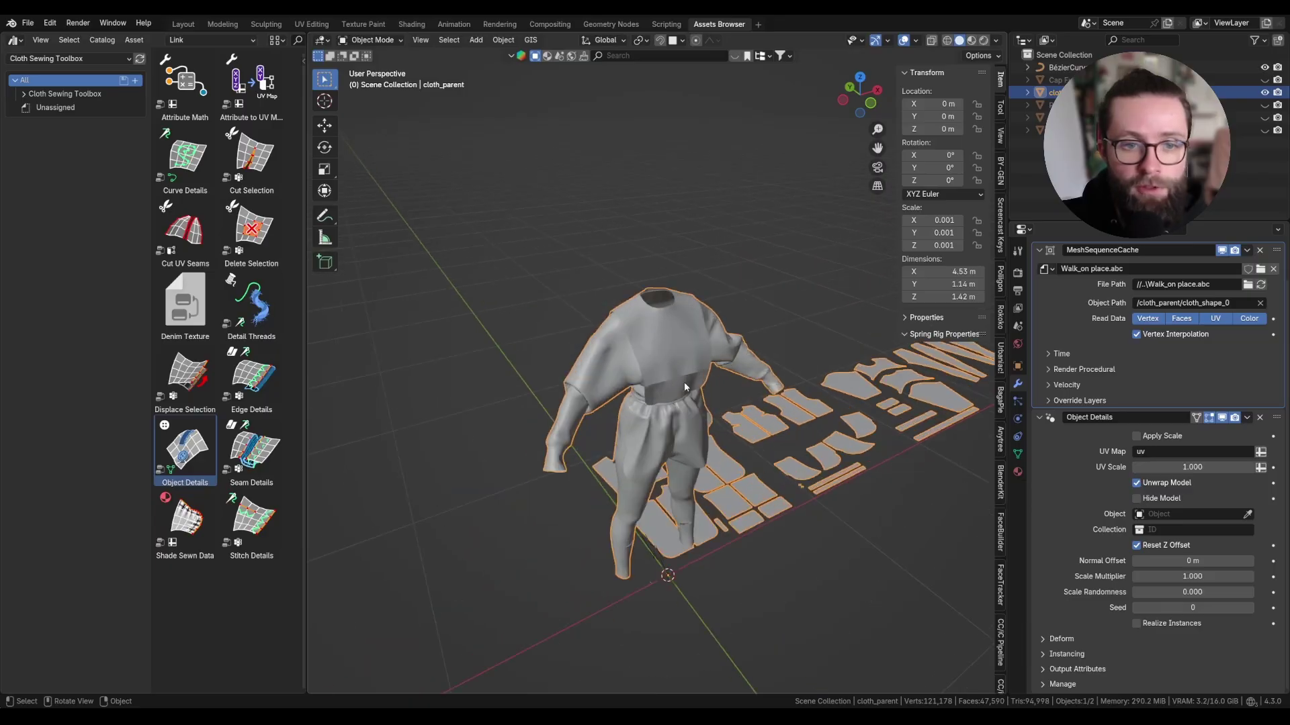
{"action": "middle_click_drag", "start_coordinate": [684, 381], "coordinate": [821, 348]}
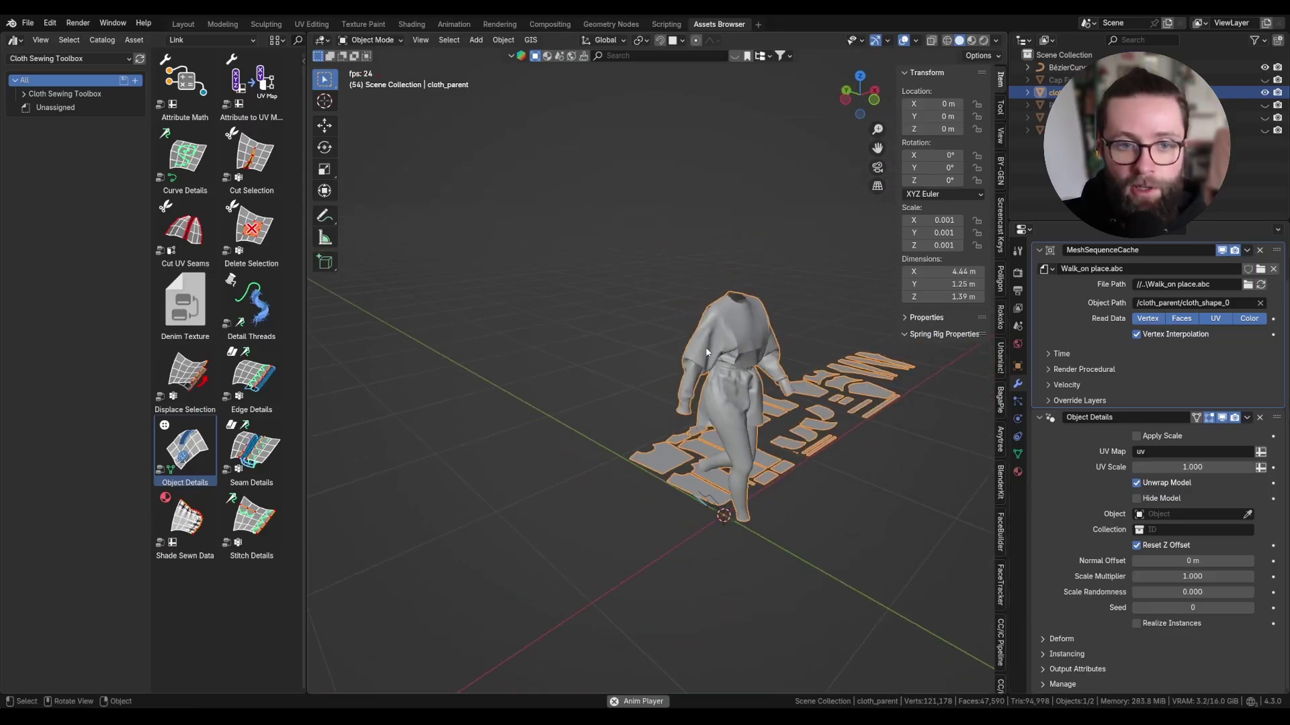
{"action": "key", "text": "space"}
- Reapply the scale, undo it, and enable Apply Scale in the Object Details modifier instead
{"action": "key", "text": "ctrl+a"}
{"action": "left_click", "coordinate": [715, 348]}
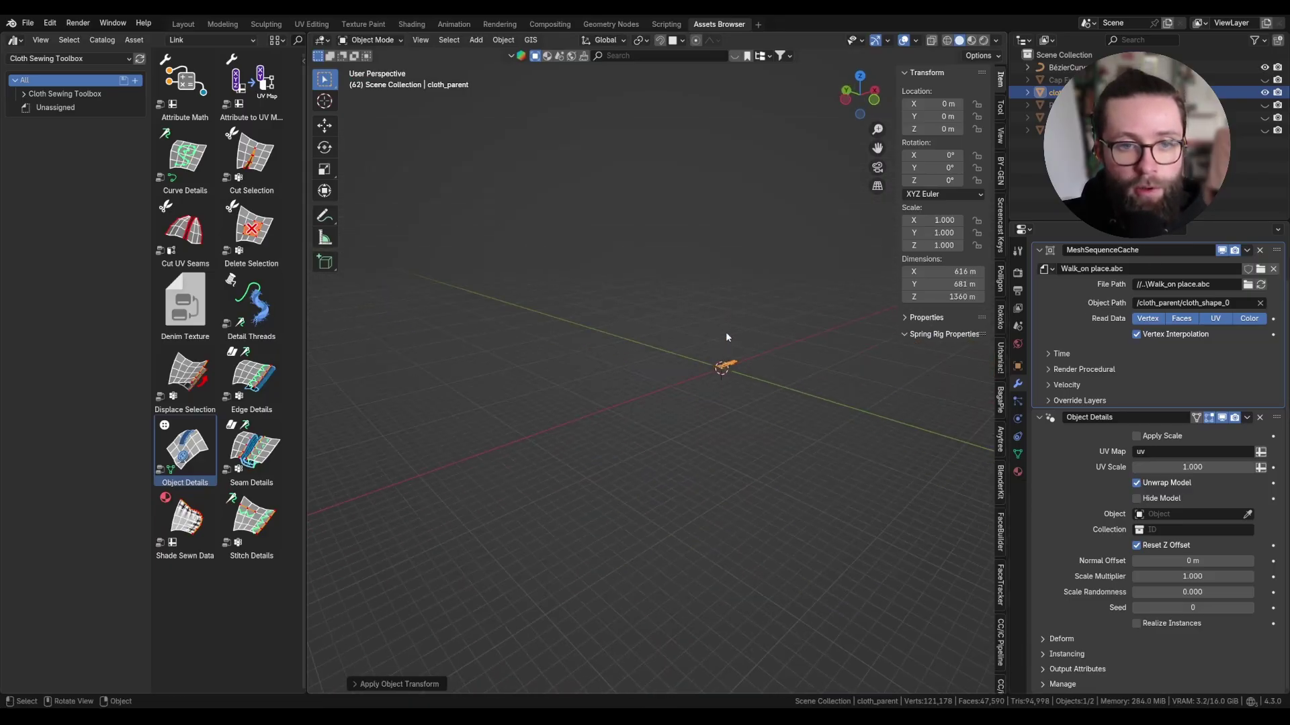
{"action": "scroll", "coordinate": [719, 356], "scroll_direction": "up", "scroll_amount": 5}
{"action": "mouse_move", "coordinate": [713, 392]}
{"action": "middle_mouse_down"}
{"action": "mouse_move", "coordinate": [744, 433]}
{"action": "mouse_move", "coordinate": [803, 426]}
{"action": "middle_mouse_up"}
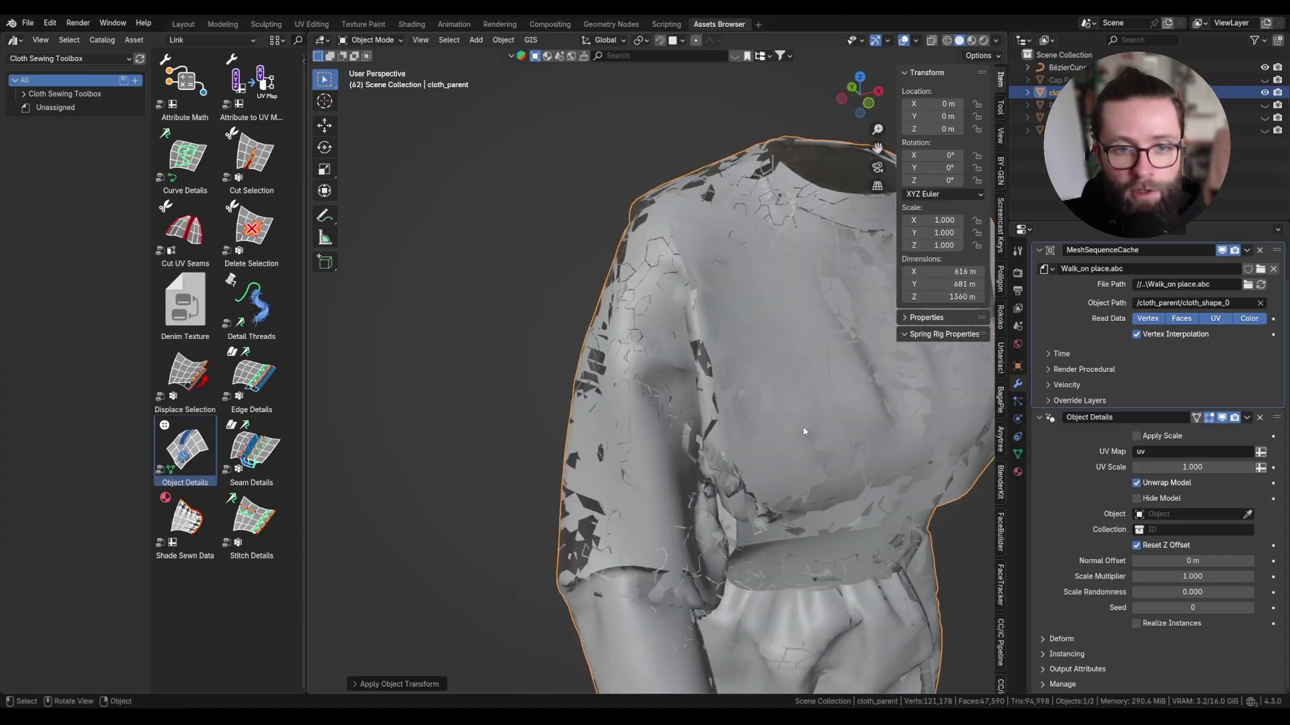
{"action": "key", "text": "ctrl+z"}
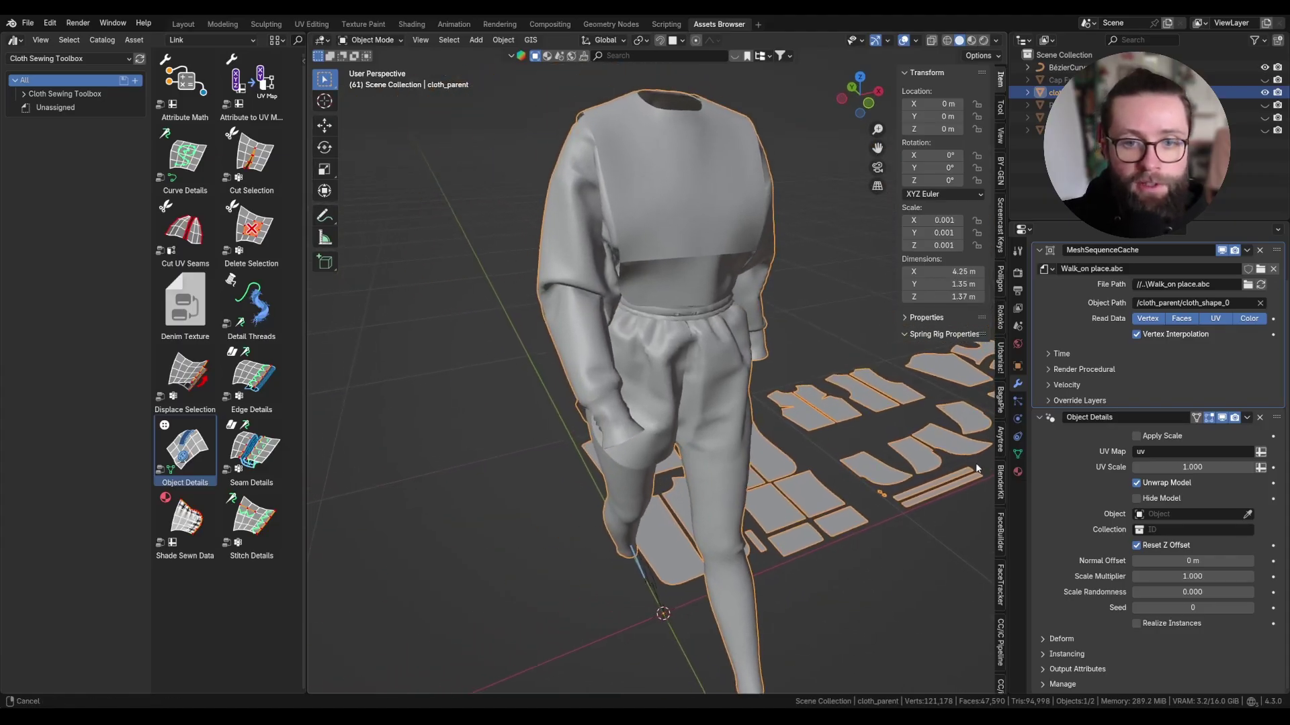
{"action": "left_click", "coordinate": [1137, 436]}
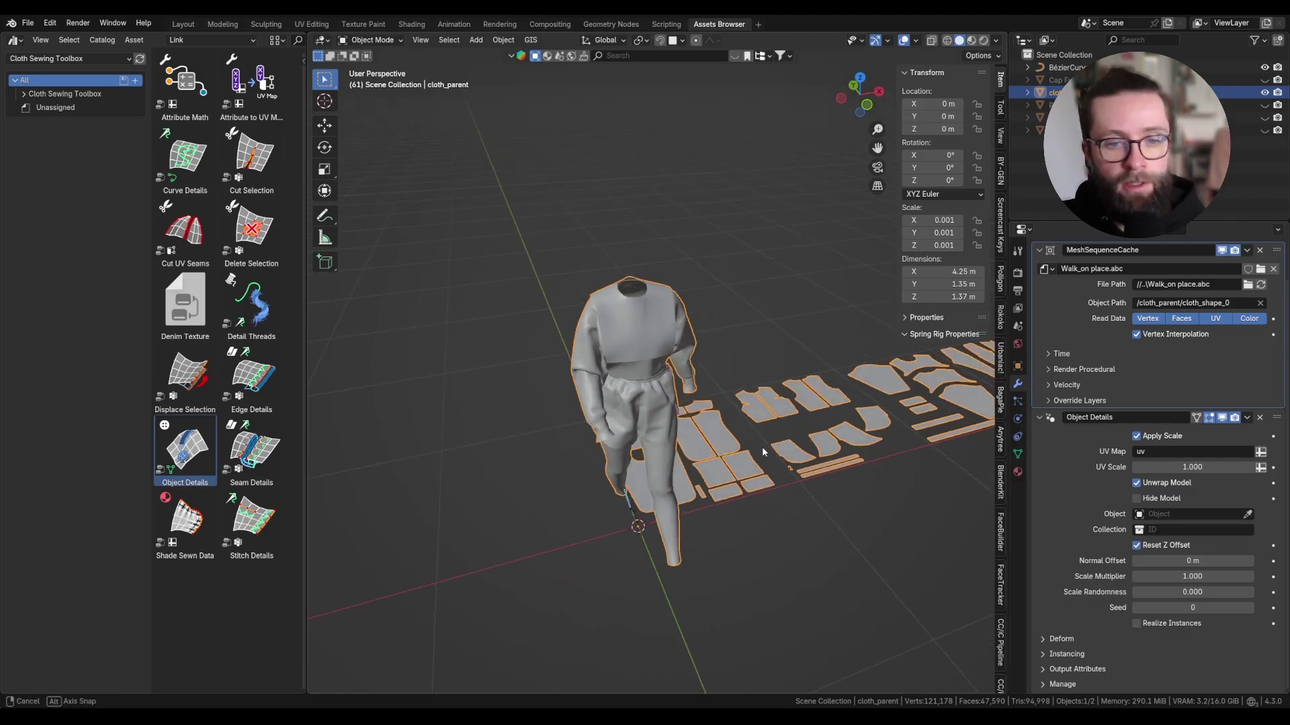
{"action": "scroll", "coordinate": [740, 426], "scroll_direction": "up", "scroll_amount": 5}
{"action": "scroll", "coordinate": [470, 309], "scroll_direction": "up", "scroll_amount": 2}
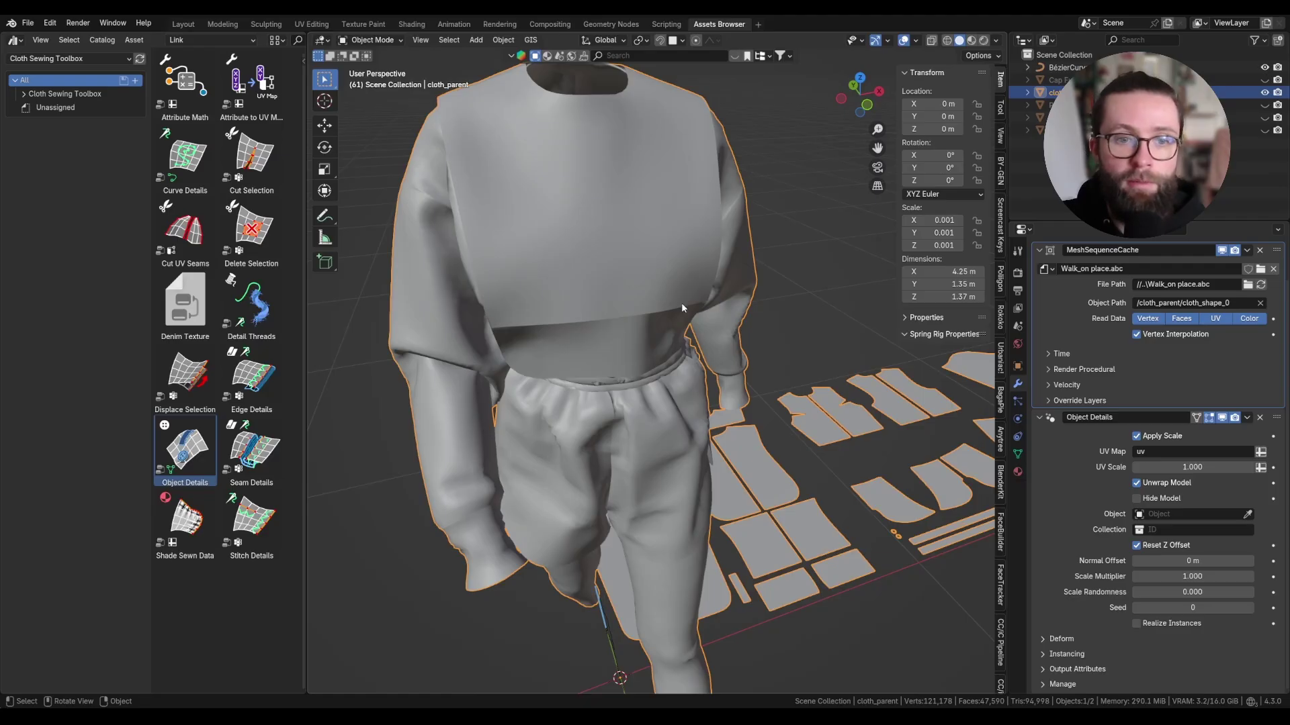
{"action": "scroll", "coordinate": [681, 303], "scroll_direction": "down", "scroll_amount": 1}
{"action": "scroll", "coordinate": [766, 443], "scroll_direction": "down", "scroll_amount": 1}
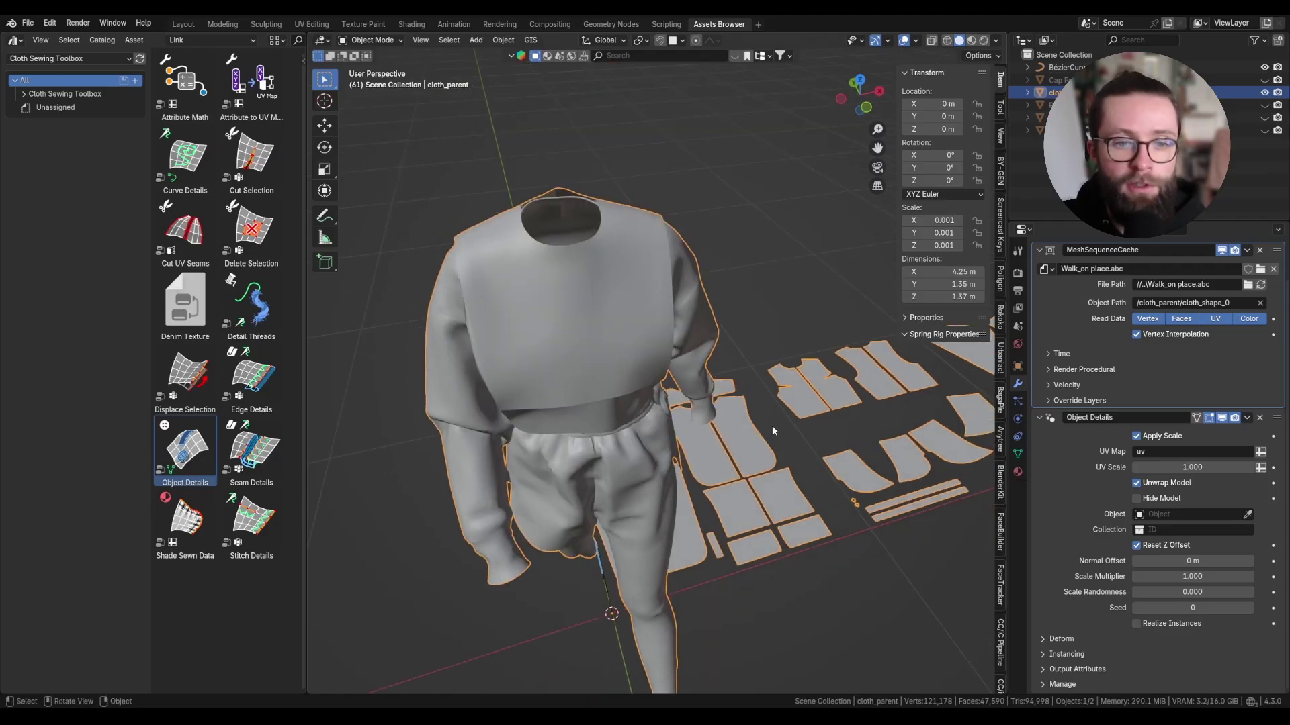
{"action": "scroll", "coordinate": [772, 425], "scroll_direction": "down", "scroll_amount": 1}
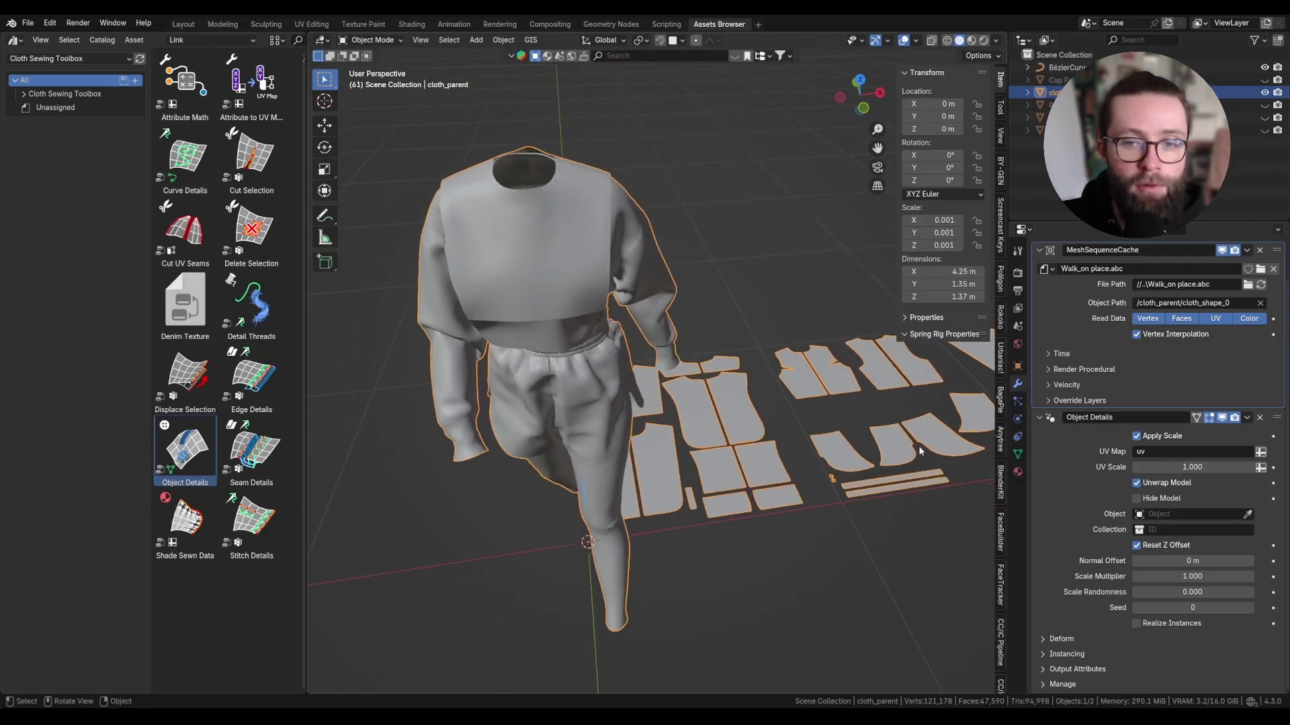
{"action": "left_click", "coordinate": [1216, 469]}
{"action": "type", "text": "0.2/1"}
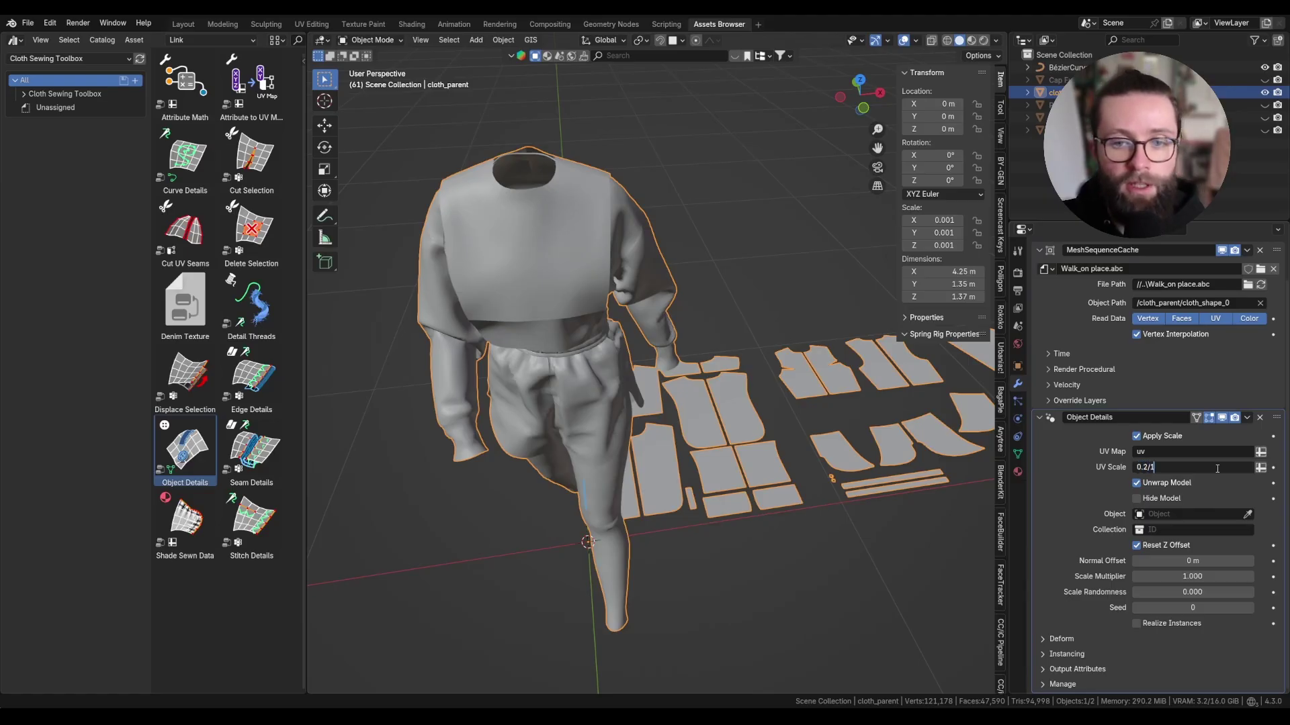
{"action": "key", "text": "Escape"}
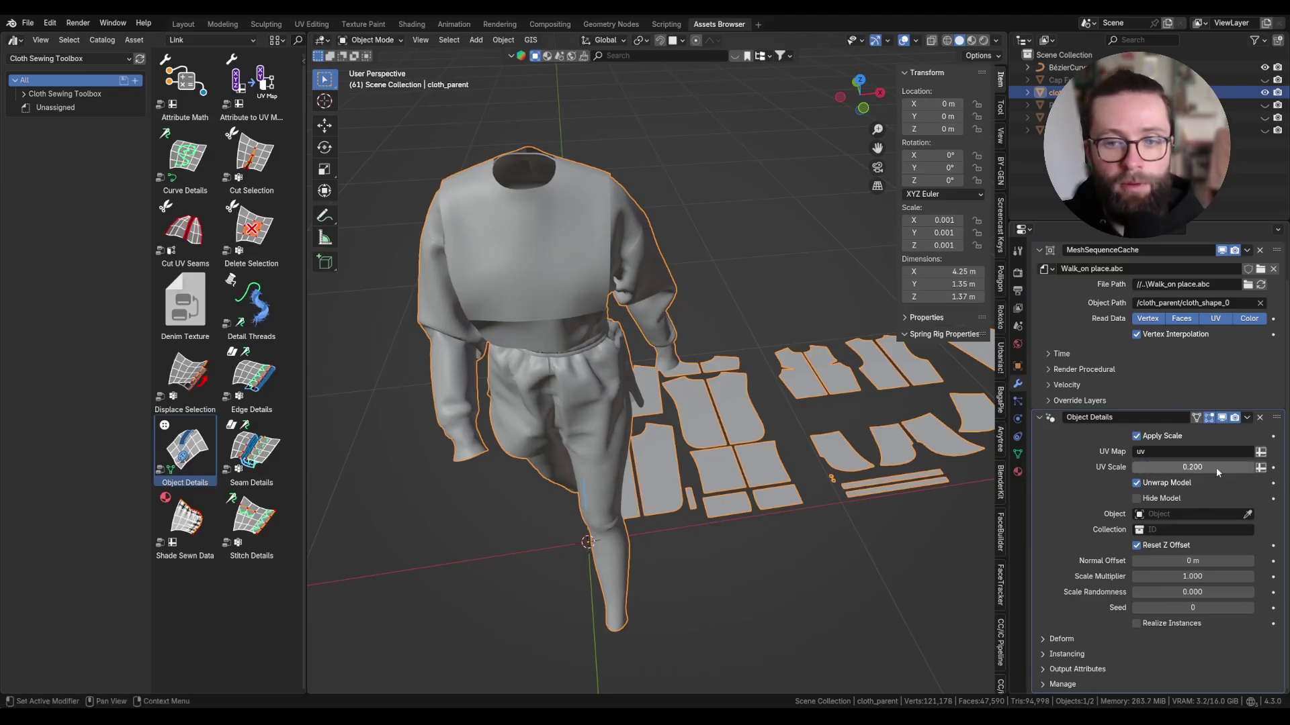
{"action": "left_click", "coordinate": [1137, 483]}
{"action": "left_click", "coordinate": [1137, 482]}
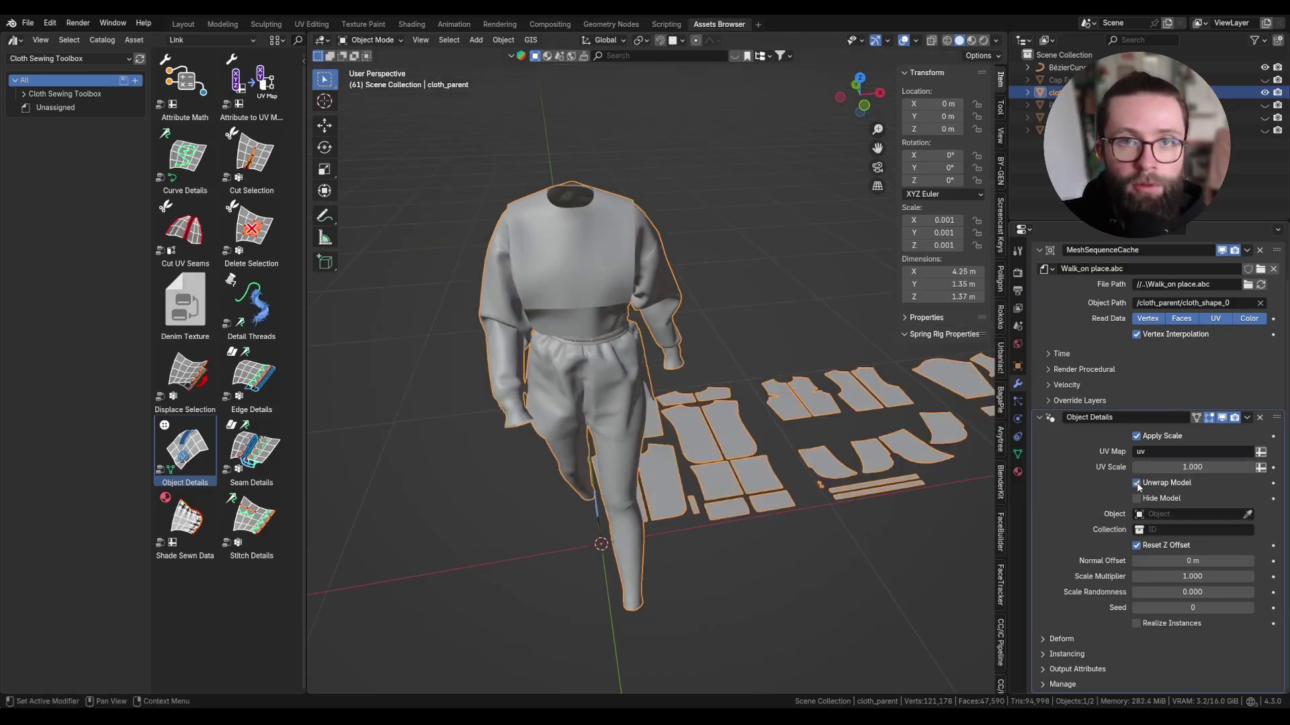
{"action": "left_click", "coordinate": [1136, 499]}
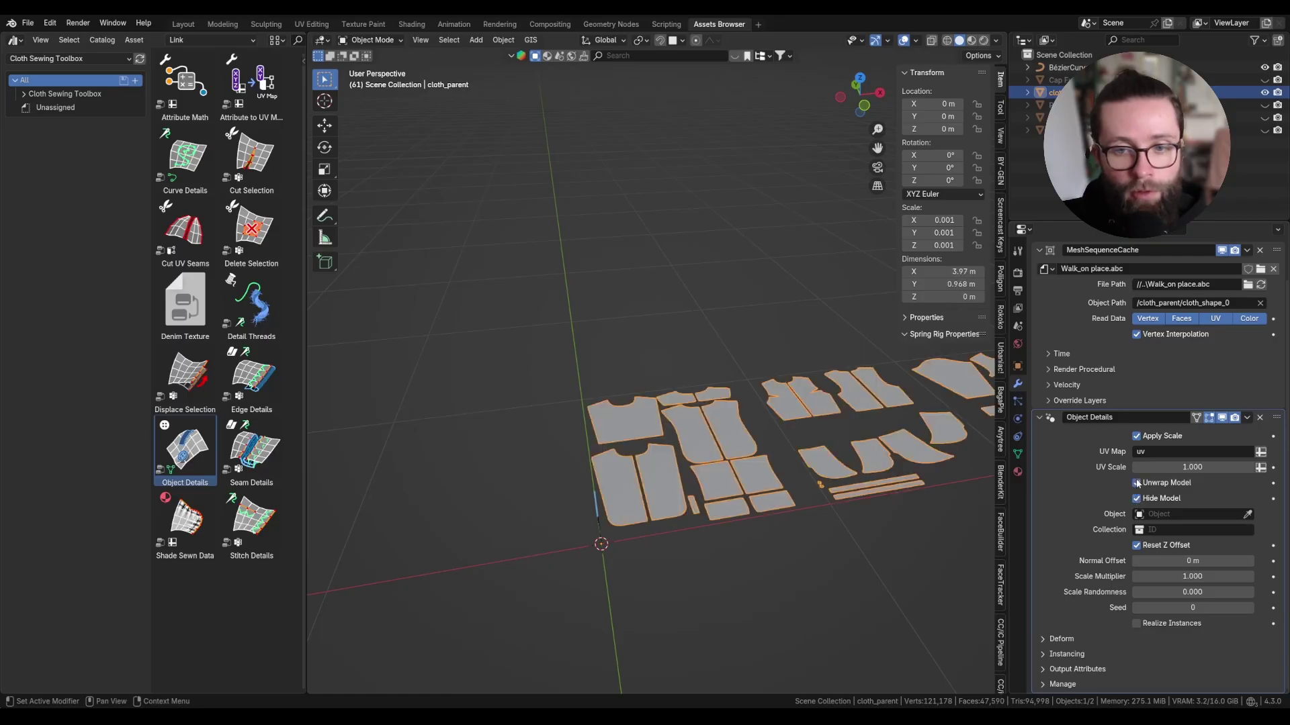
{"action": "mouse_move", "coordinate": [826, 474]}
{"action": "middle_mouse_down"}
{"action": "mouse_move", "coordinate": [818, 481]}
{"action": "mouse_move", "coordinate": [869, 453]}
{"action": "middle_mouse_up"}
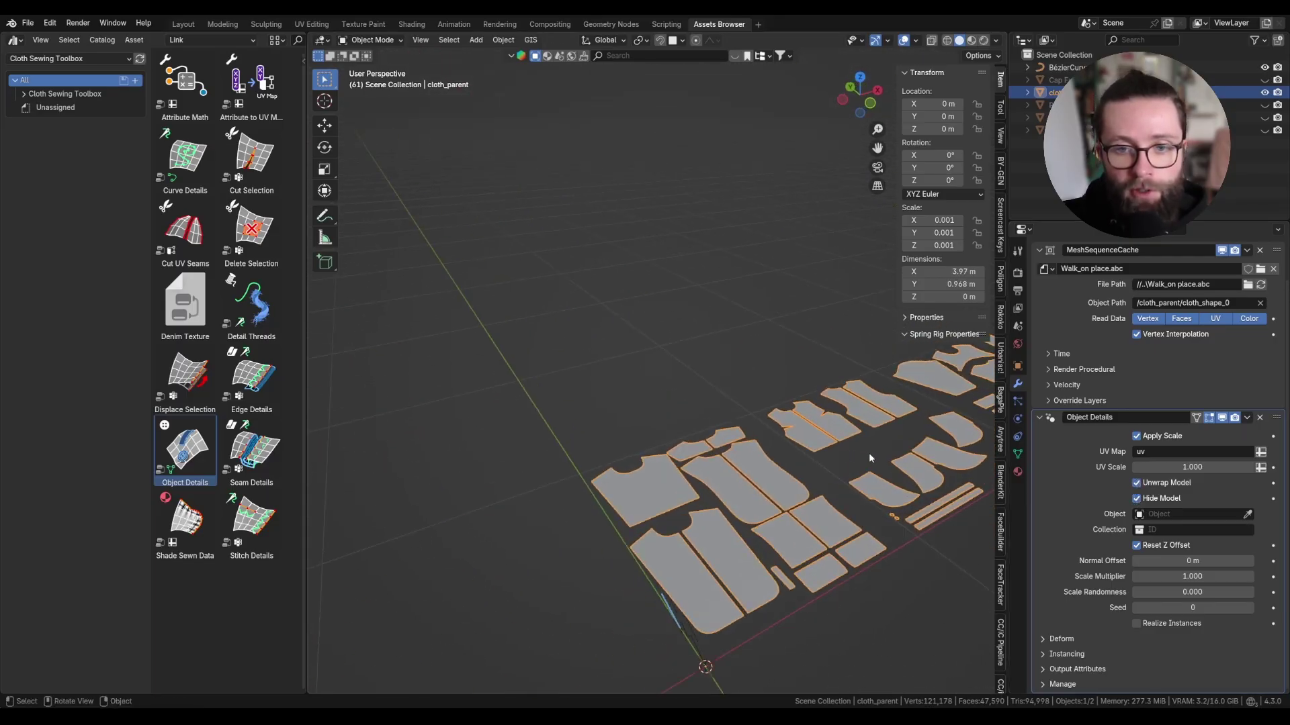
{"action": "left_click_drag", "start_coordinate": [1170, 484], "coordinate": [1138, 504]}
{"action": "left_click", "coordinate": [1137, 483]}
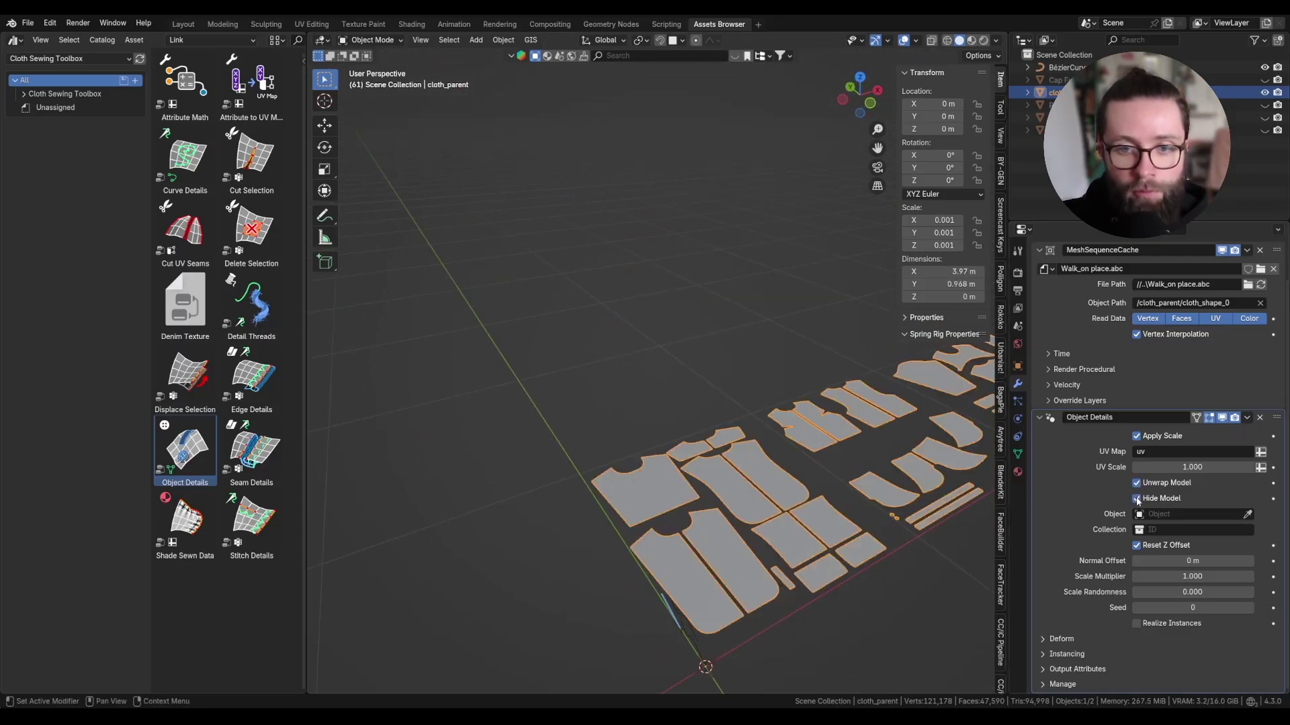
{"action": "middle_click_drag", "start_coordinate": [887, 470], "coordinate": [924, 456]}
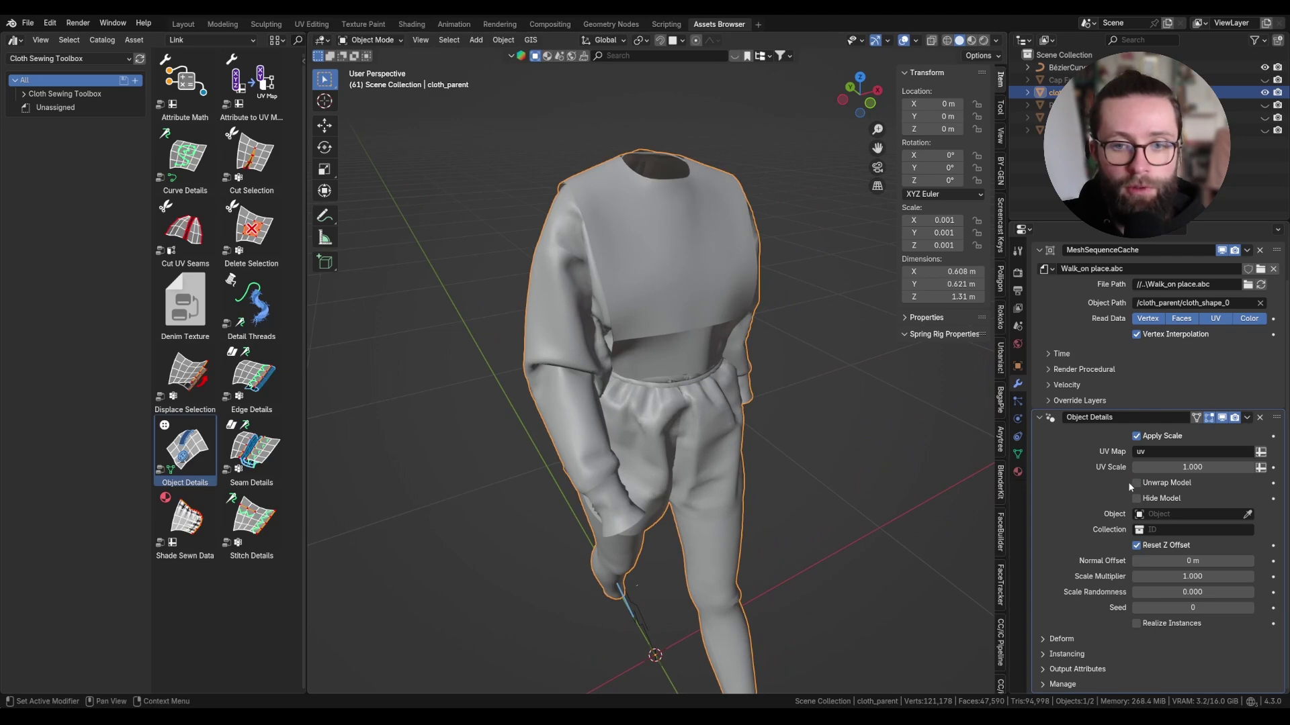
{"action": "left_click", "coordinate": [1136, 483]}
{"action": "left_click", "coordinate": [1137, 483]}
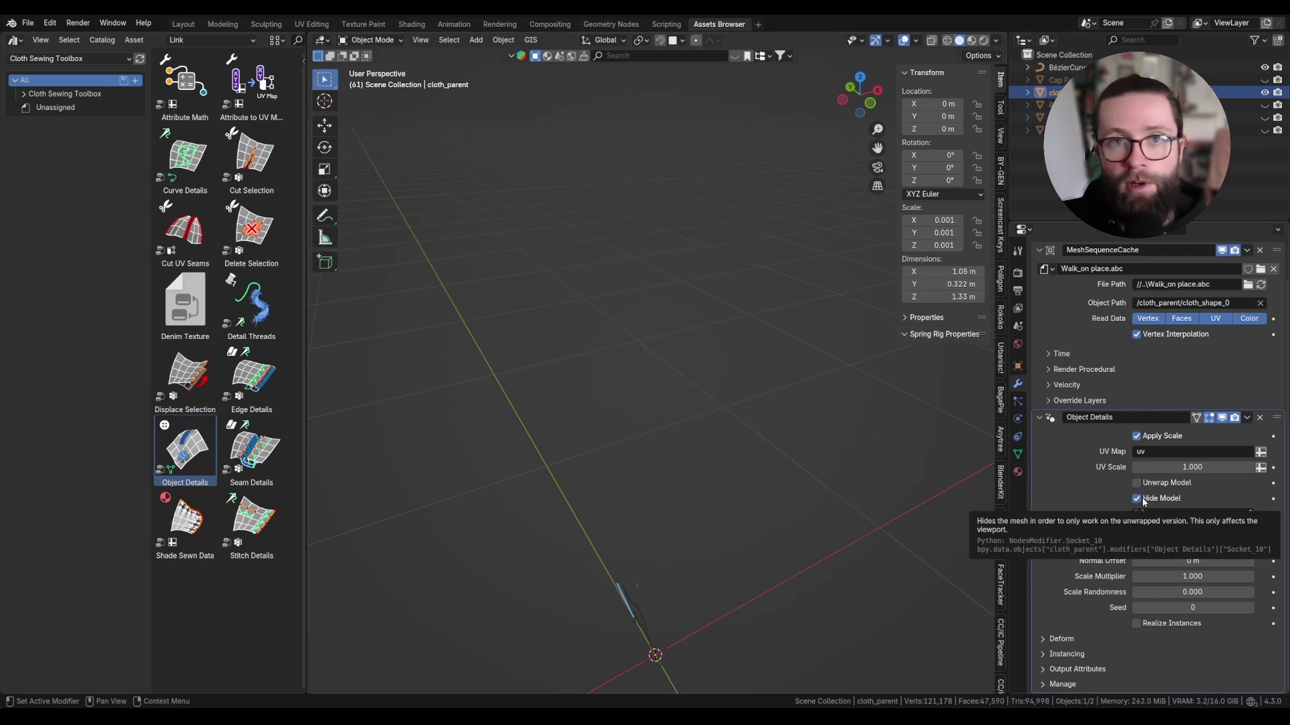
{"action": "left_click", "coordinate": [1136, 499]}
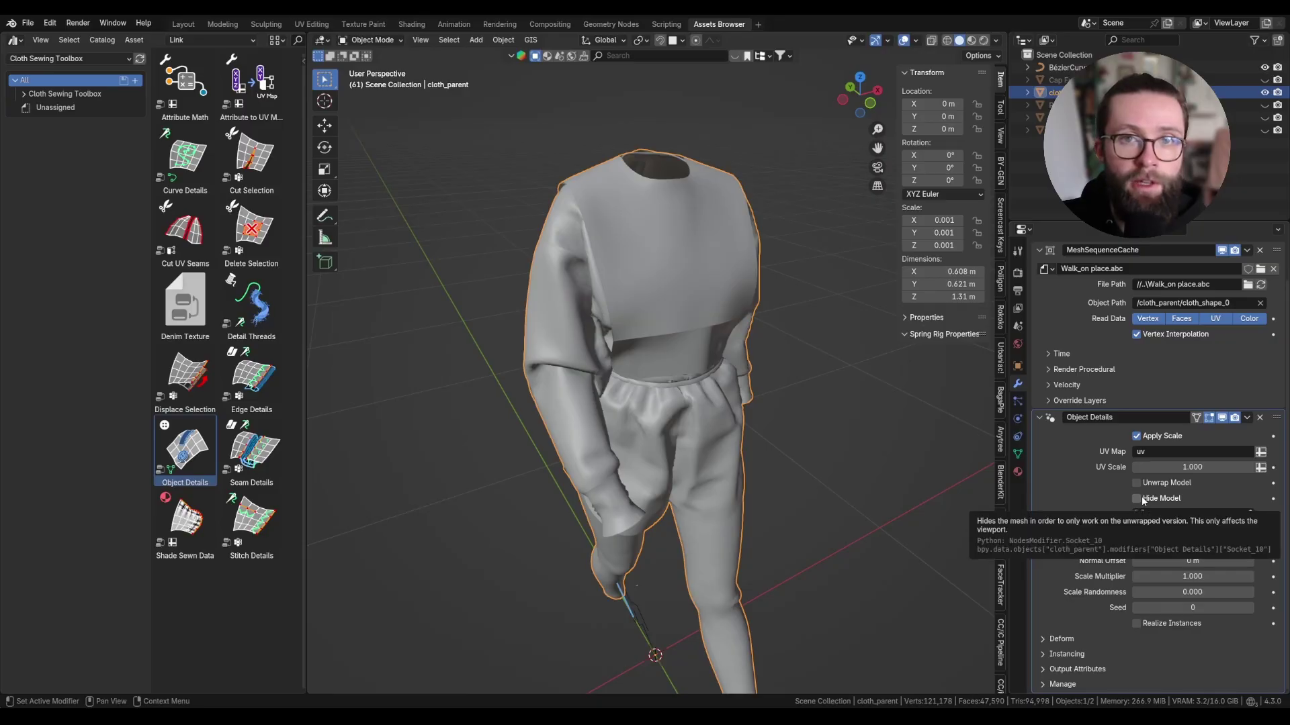
{"action": "left_click", "coordinate": [1137, 483]}
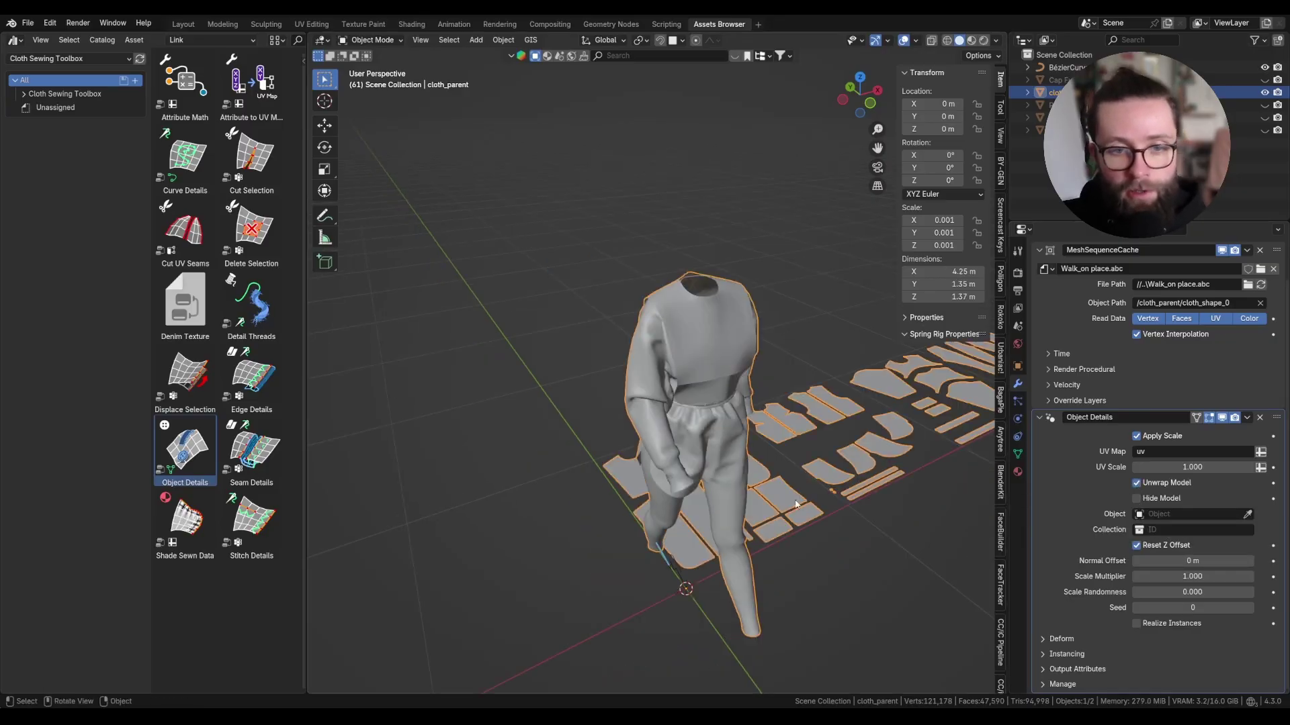
{"action": "mouse_move", "coordinate": [739, 538]}
{"action": "middle_mouse_down"}
{"action": "mouse_move", "coordinate": [759, 465]}
{"action": "mouse_move", "coordinate": [747, 506]}
{"action": "middle_mouse_up"}
- Add a cylinder and shrink its mesh to button size in Edit Mode
{"action": "left_click", "coordinate": [748, 512]}
{"action": "key", "text": "shift+a"}
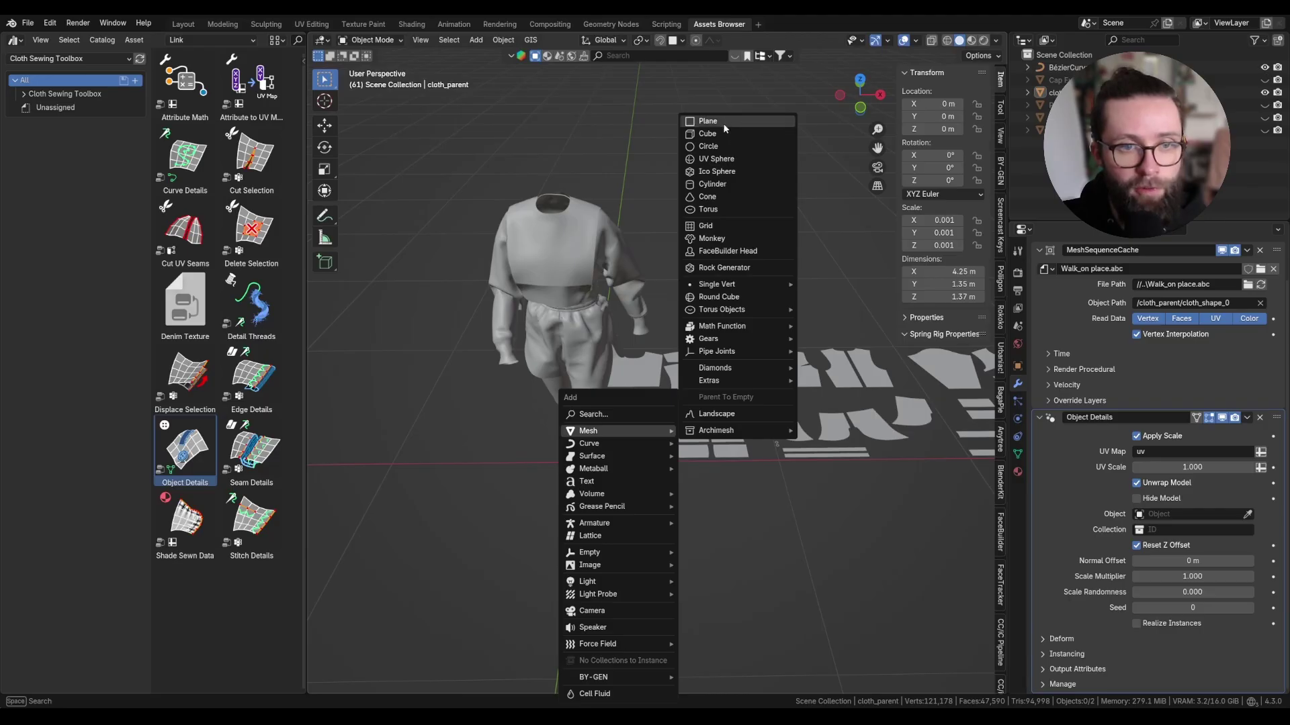
{"action": "left_click", "coordinate": [712, 183]}
{"action": "key", "text": "Tab"}
{"action": "key", "text": "s"}
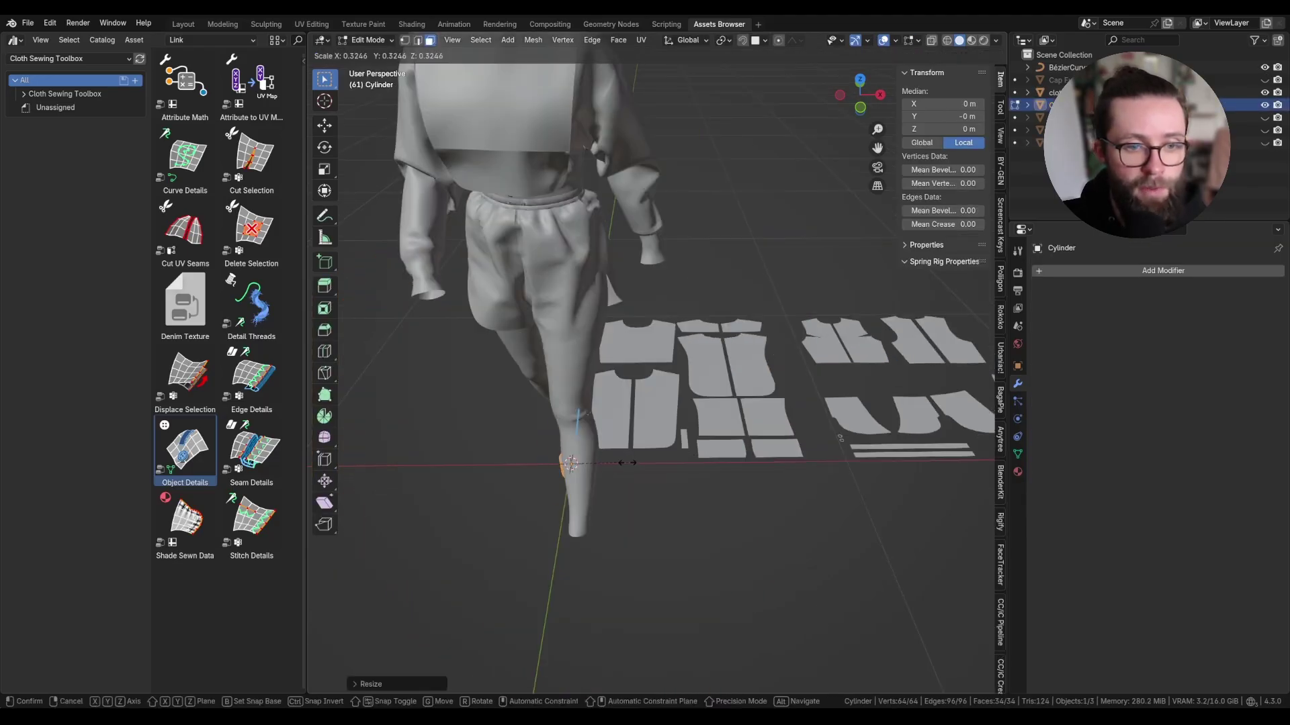
{"action": "scroll", "coordinate": [625, 460], "scroll_direction": "down", "scroll_amount": 3}
{"action": "middle_click_drag", "start_coordinate": [625, 460], "coordinate": [650, 460]}
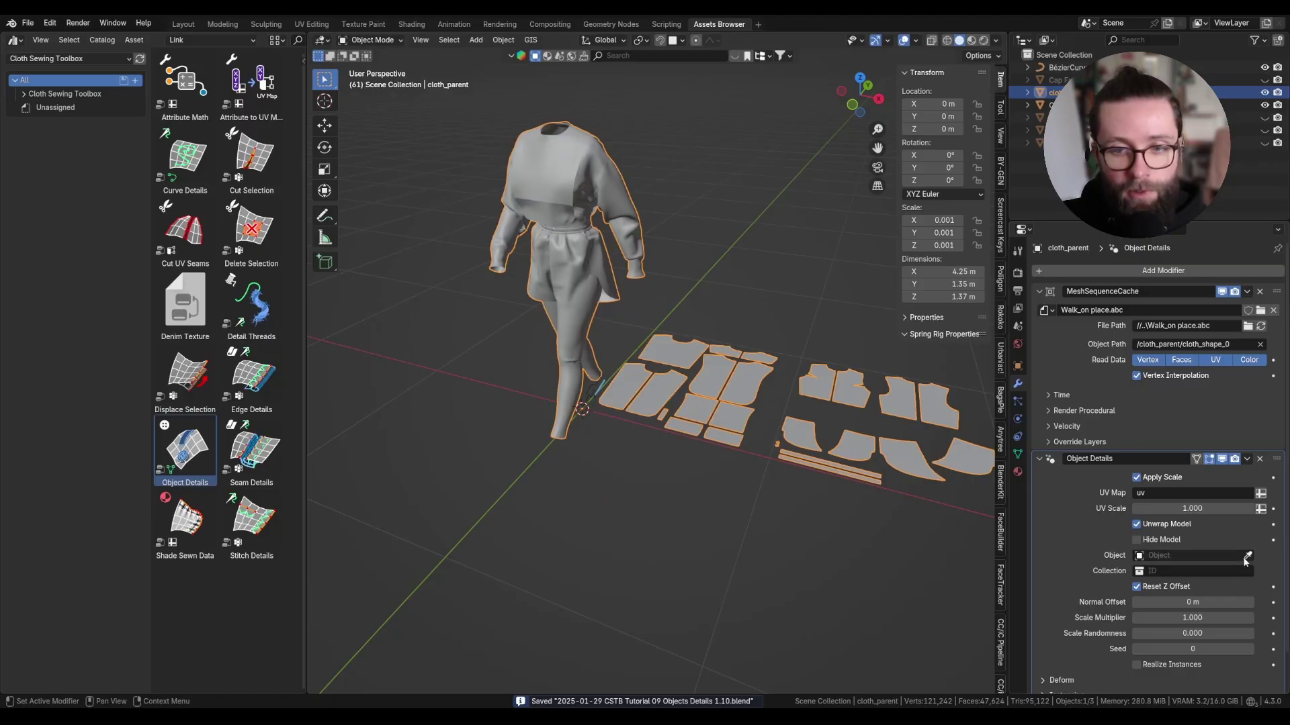
- Pick the cylinder as the Object Details instanced object and give it material B
{"action": "left_click", "coordinate": [1247, 555]}
{"action": "left_click", "coordinate": [596, 389]}
{"action": "mouse_move", "coordinate": [615, 473]}
{"action": "middle_mouse_down", "text": "ctrl"}
{"action": "mouse_move", "coordinate": [594, 562]}
{"action": "mouse_move", "coordinate": [605, 547]}
{"action": "mouse_move", "coordinate": [623, 591]}
{"action": "mouse_move", "coordinate": [578, 534]}
{"action": "middle_mouse_up", "text": "ctrl"}
{"action": "left_click", "coordinate": [605, 537]}
{"action": "scroll", "coordinate": [624, 592], "scroll_direction": "down", "scroll_amount": 1}
{"action": "left_click", "coordinate": [1017, 471]}
{"action": "scroll", "coordinate": [604, 512], "scroll_direction": "up", "scroll_amount": 4}
{"action": "left_click", "coordinate": [605, 512]}
{"action": "scroll", "coordinate": [608, 522], "scroll_direction": "down", "scroll_amount": 5}
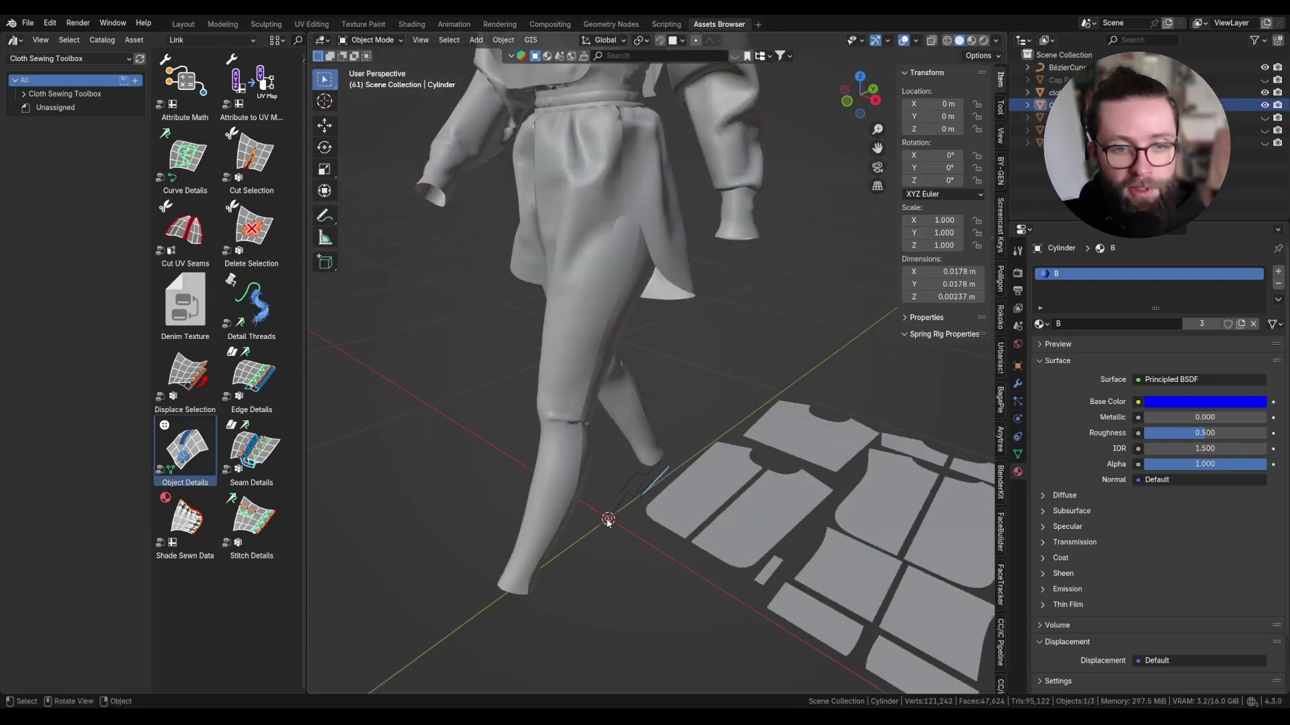
{"action": "scroll", "coordinate": [608, 522], "scroll_direction": "down", "scroll_amount": 3}
- Duplicate the cylinder onto a pattern piece and move it into place, keeping its height fixed
{"action": "key", "text": "shift+d"}
{"action": "left_click", "coordinate": [667, 514]}
{"action": "mouse_move", "coordinate": [667, 515]}
{"action": "middle_mouse_down"}
{"action": "mouse_move", "coordinate": [724, 514]}
{"action": "mouse_move", "coordinate": [679, 503]}
{"action": "middle_mouse_up"}
{"action": "key", "text": "g"}
{"action": "key", "text": "shift+z"}
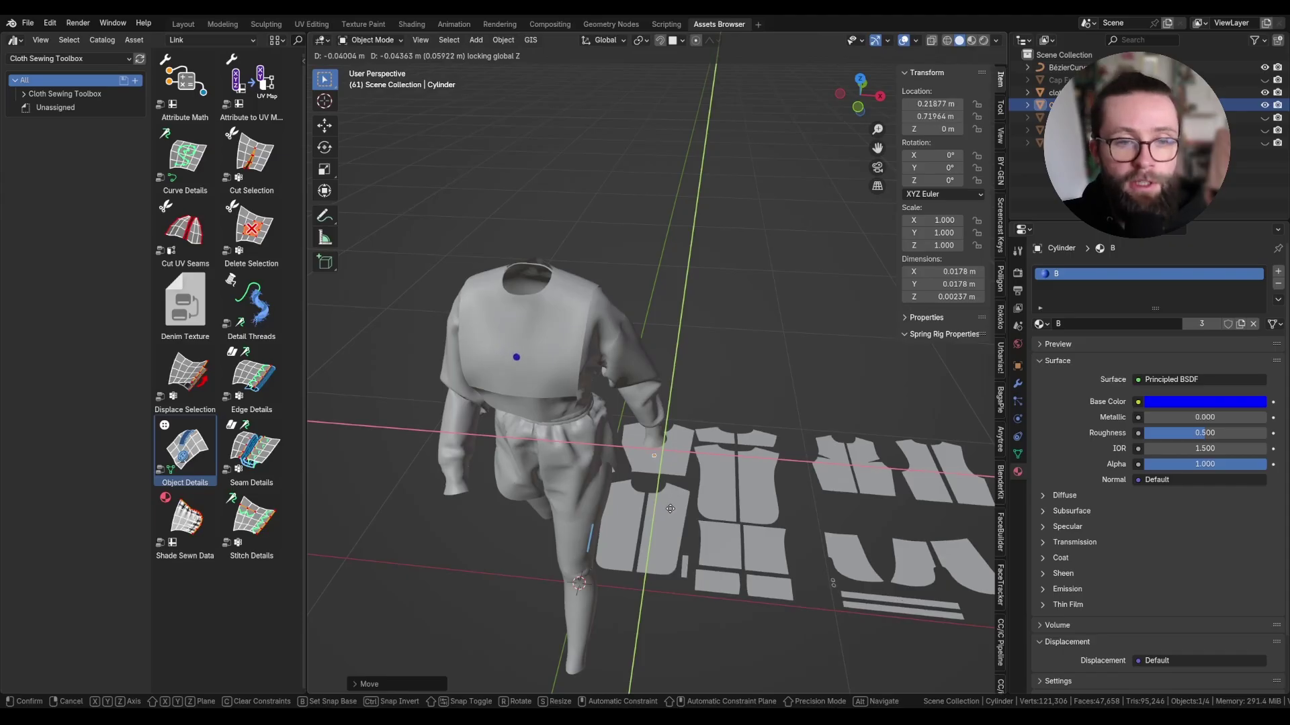
{"action": "left_click", "coordinate": [870, 626]}
- Play the walking animation to check the button follows the cloth, then select the garment
{"action": "key", "text": "space"}
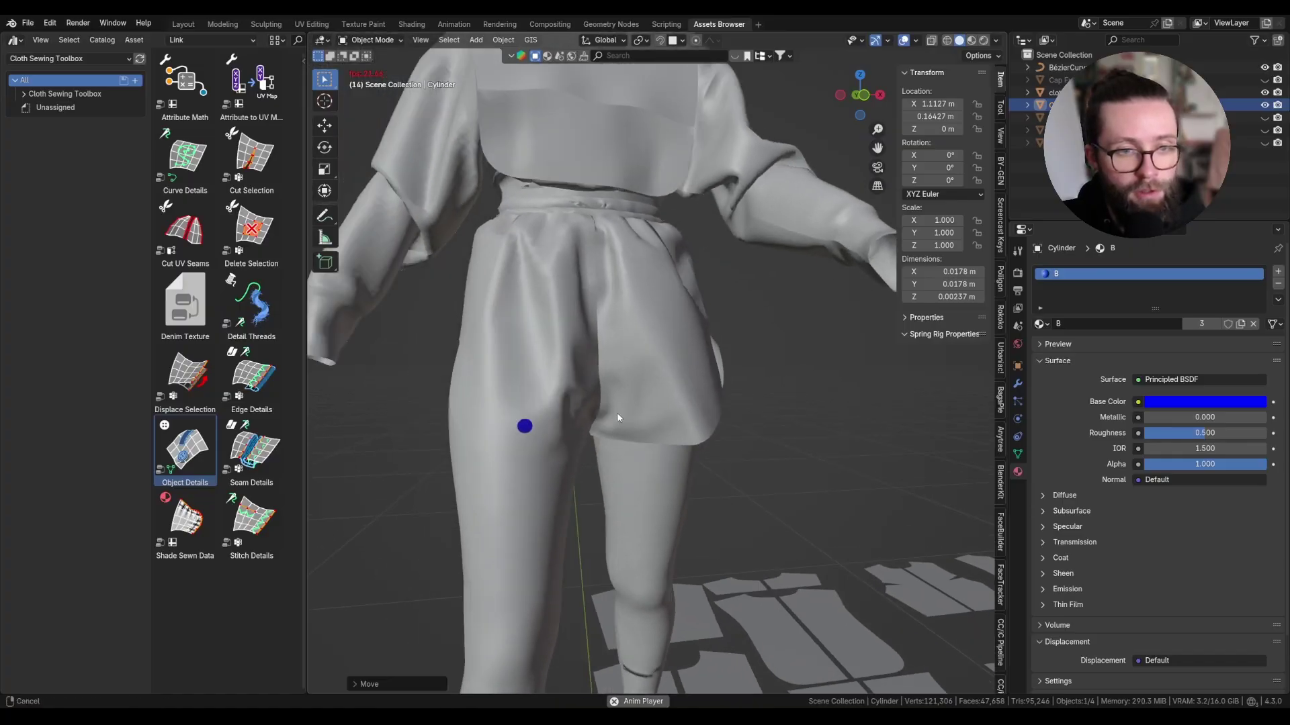
{"action": "mouse_move", "coordinate": [499, 361]}
{"action": "middle_mouse_down"}
{"action": "mouse_move", "coordinate": [710, 450]}
{"action": "mouse_move", "coordinate": [665, 454]}
{"action": "middle_mouse_up"}
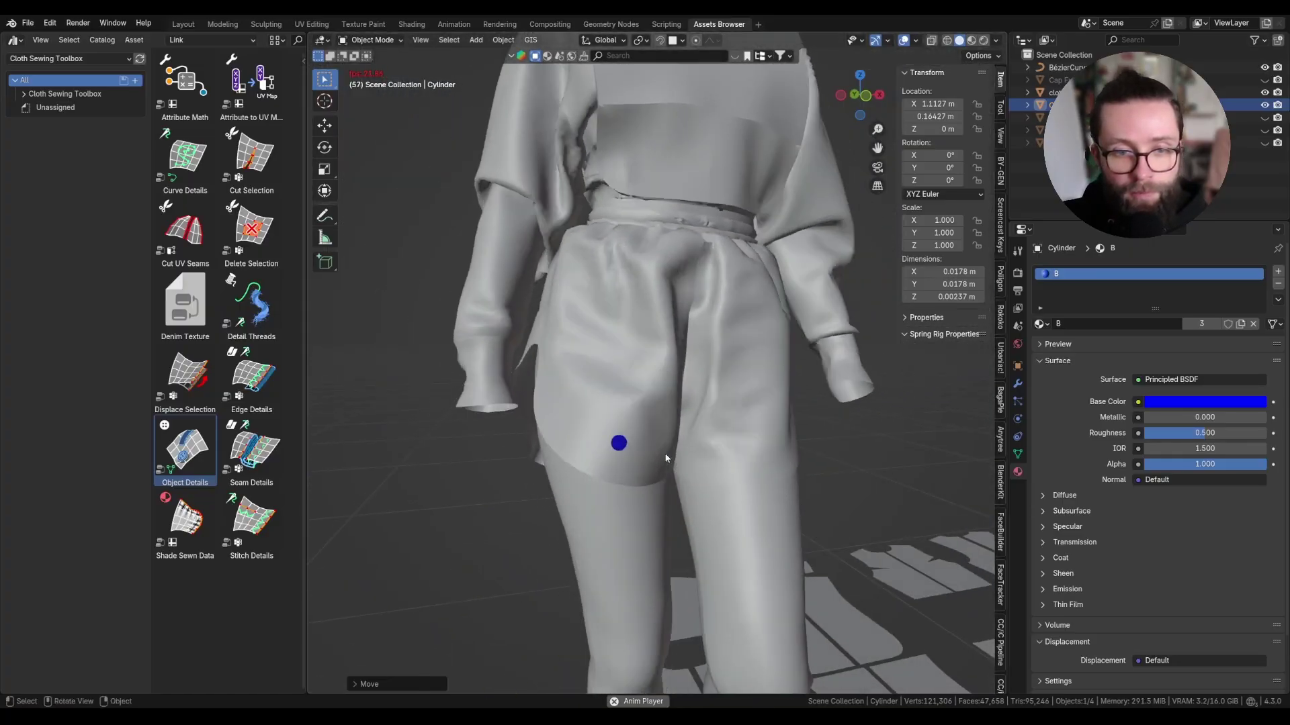
{"action": "key", "text": "space"}
{"action": "left_click", "coordinate": [835, 545]}
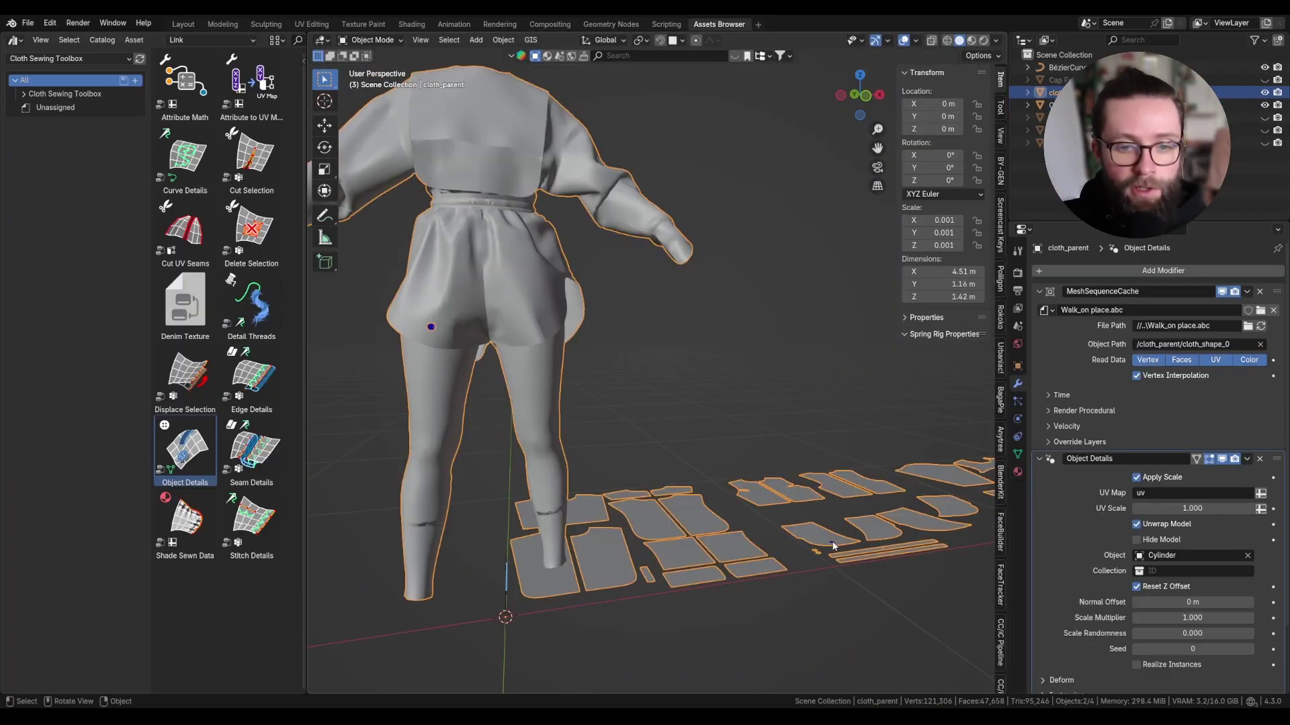
- Reposition a button cylinder and duplicate it onto a pattern piece
{"action": "left_click", "coordinate": [833, 545]}
{"action": "scroll", "coordinate": [833, 545], "scroll_direction": "up", "scroll_amount": 4}
{"action": "key", "text": "g"}
{"action": "key", "text": "shift+z"}
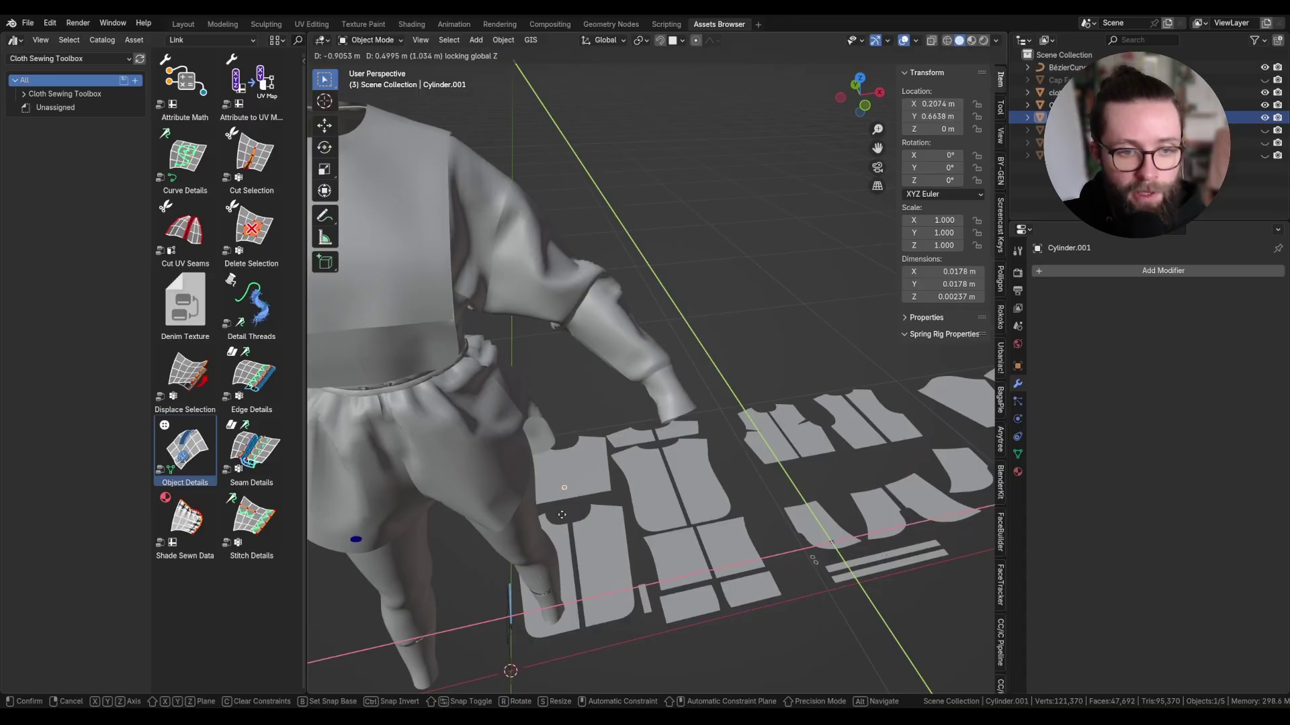
{"action": "left_click", "coordinate": [561, 515]}
{"action": "key", "text": "shift+d"}
{"action": "left_click", "coordinate": [605, 471]}
{"action": "middle_click_drag", "start_coordinate": [604, 470], "coordinate": [649, 384]}
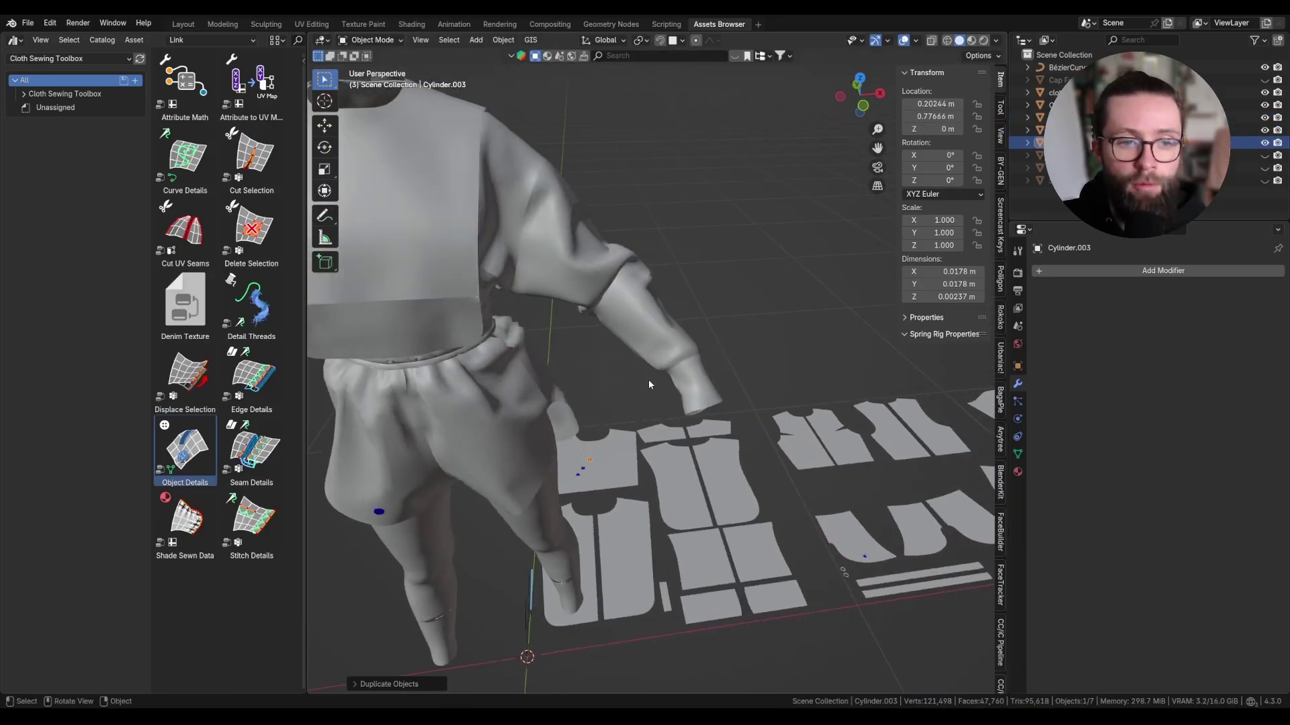
- Select the button cylinders and move them into a new 'Buttons' collection
{"action": "left_click", "coordinate": [583, 468], "text": "shift"}
{"action": "left_click", "coordinate": [577, 474], "text": "shift"}
{"action": "left_click", "coordinate": [865, 556], "text": "shift"}
{"action": "key", "text": "m"}
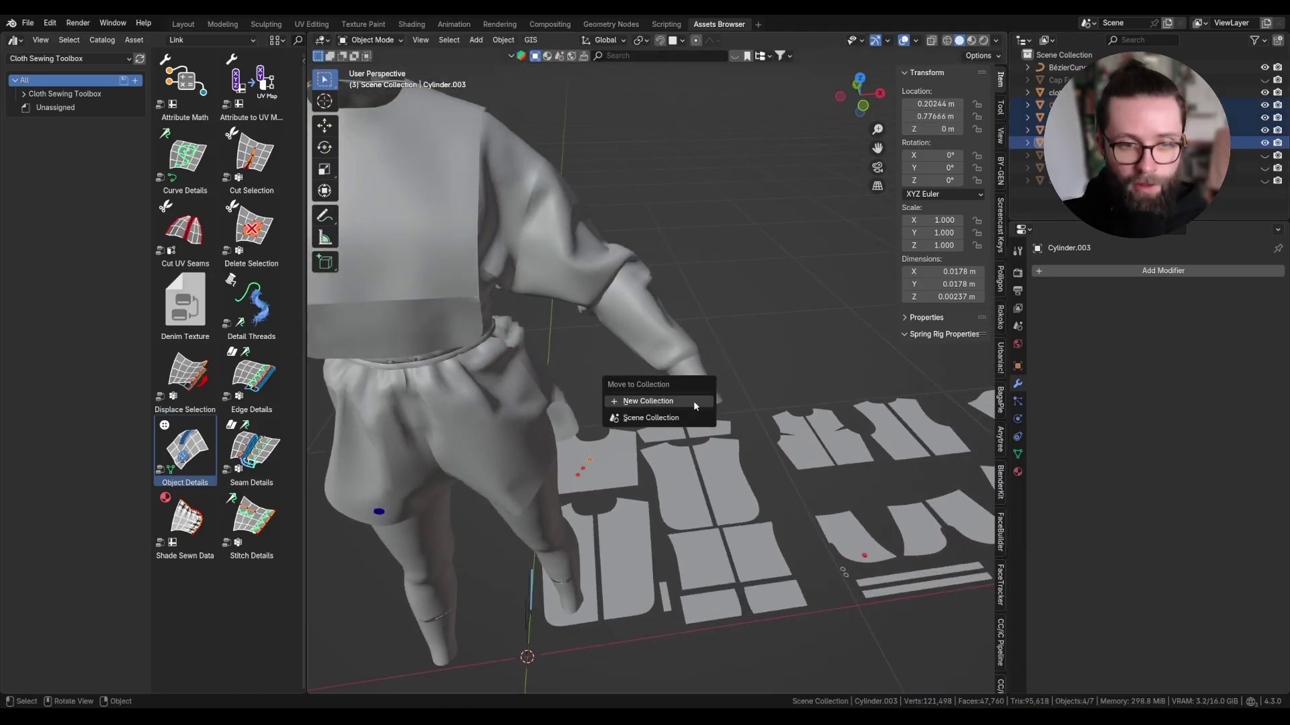
{"action": "left_click", "coordinate": [695, 404]}
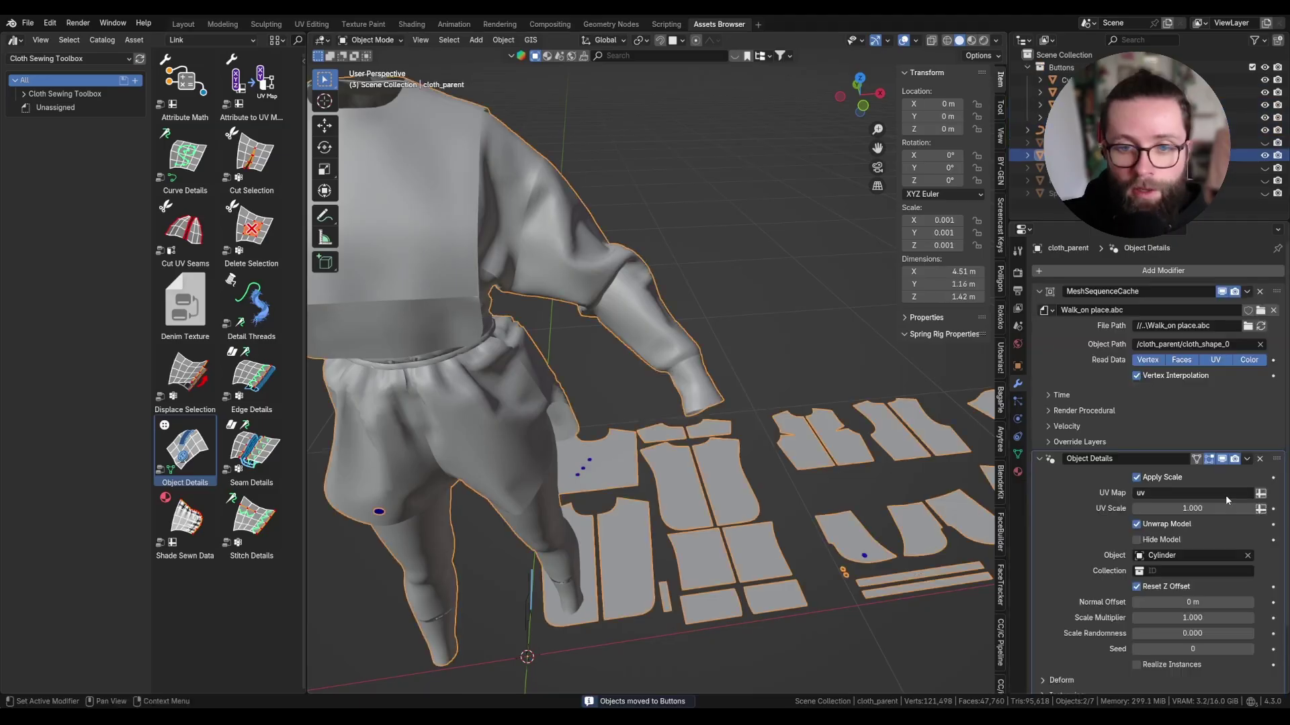
- Swap the modifier's single Object for the Buttons collection and split the viewport in two
{"action": "left_click", "coordinate": [1246, 557]}
{"action": "left_click", "coordinate": [1196, 571]}
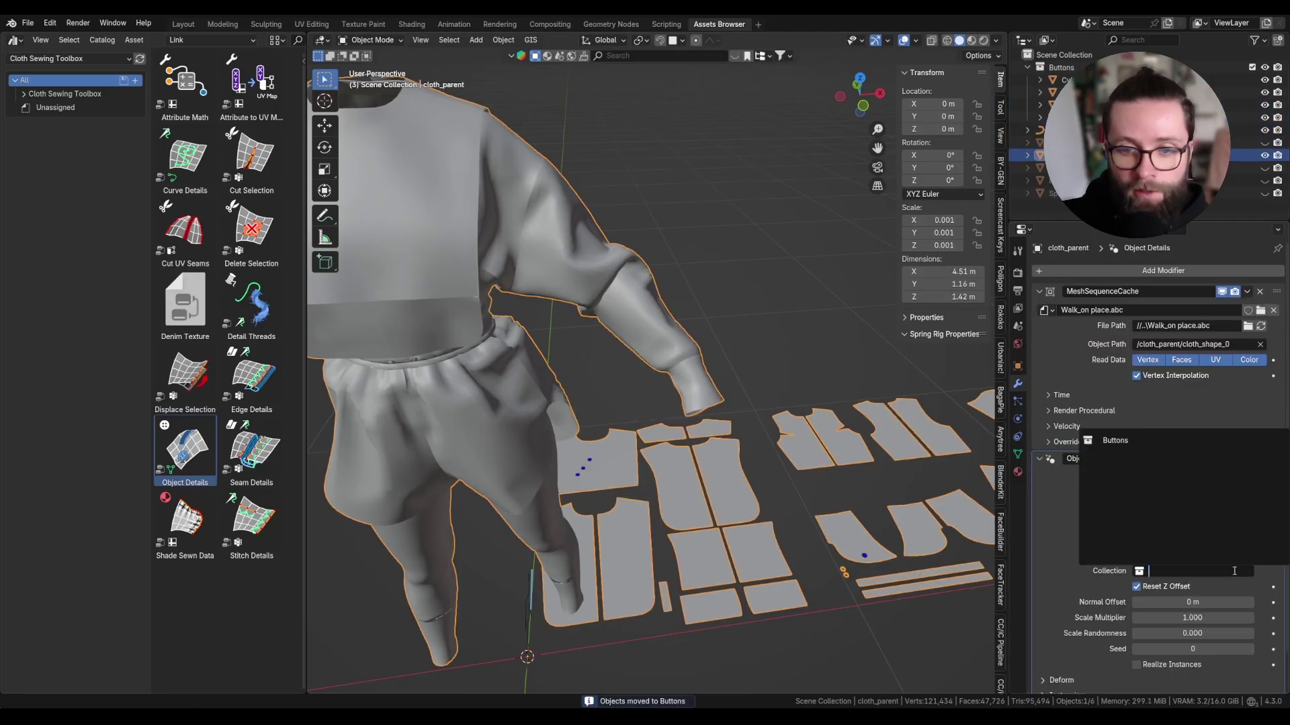
{"action": "left_click", "coordinate": [1109, 441]}
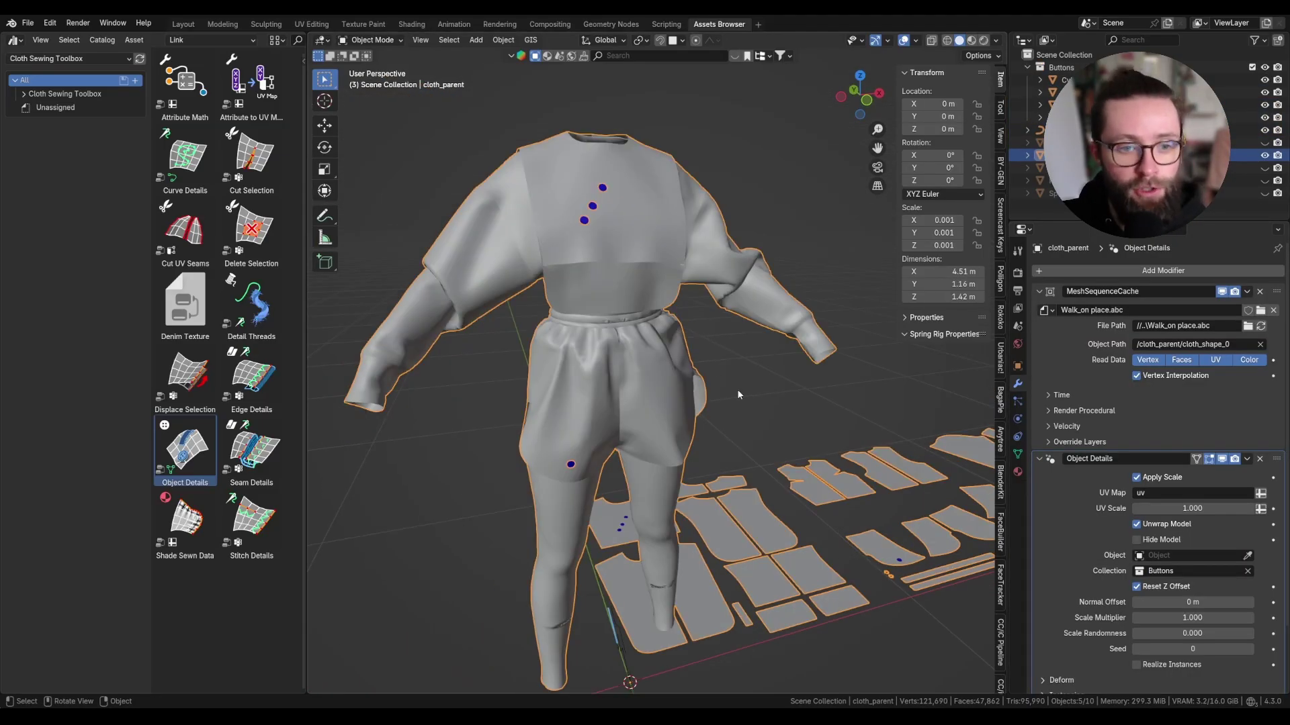
{"action": "scroll", "coordinate": [736, 394], "scroll_direction": "down", "scroll_amount": 2}
{"action": "middle_click_drag", "start_coordinate": [721, 393], "coordinate": [779, 423]}
{"action": "scroll", "coordinate": [779, 423], "scroll_direction": "up", "scroll_amount": 5}
{"action": "left_click_drag", "start_coordinate": [1005, 31], "coordinate": [951, 389]}
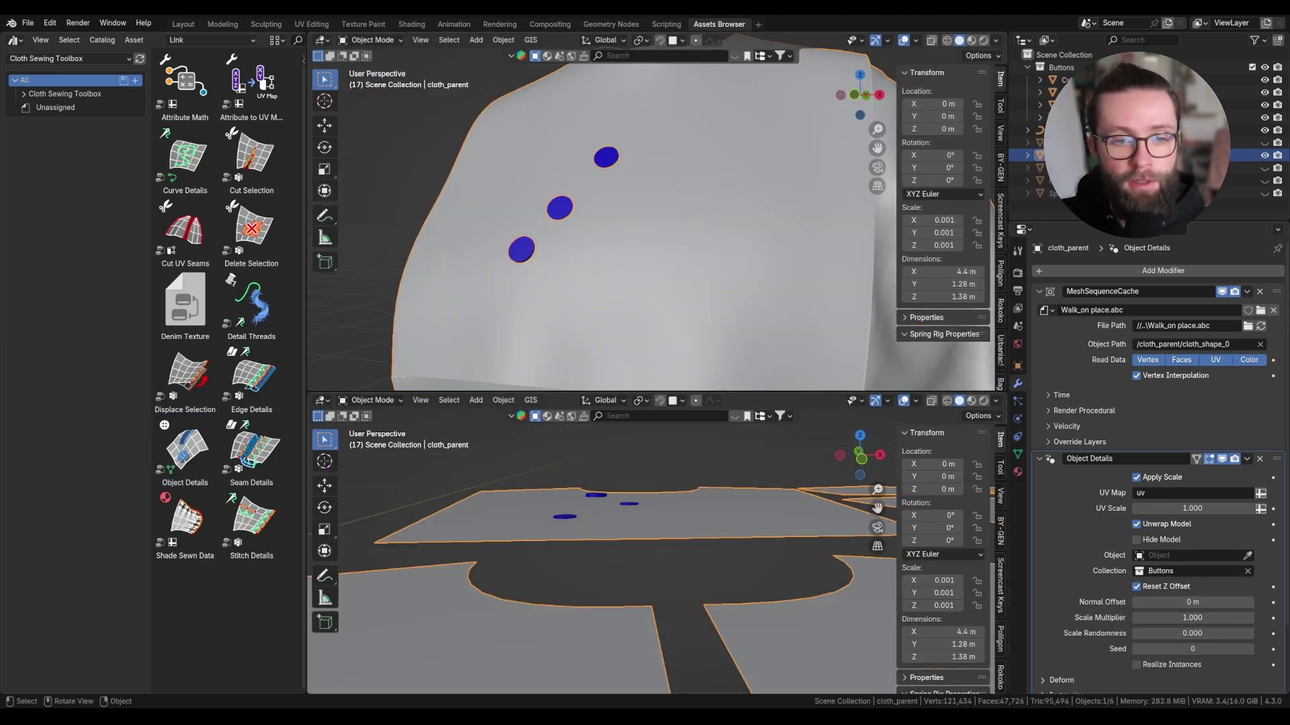
- Try moving the middle button along Z, cancel, and reselect the garment
{"action": "left_click", "coordinate": [595, 495]}
{"action": "scroll", "coordinate": [587, 520], "scroll_direction": "up", "scroll_amount": 3}
{"action": "middle_click_drag", "start_coordinate": [587, 521], "coordinate": [593, 532]}
{"action": "key", "text": "g"}
{"action": "key", "text": "z"}
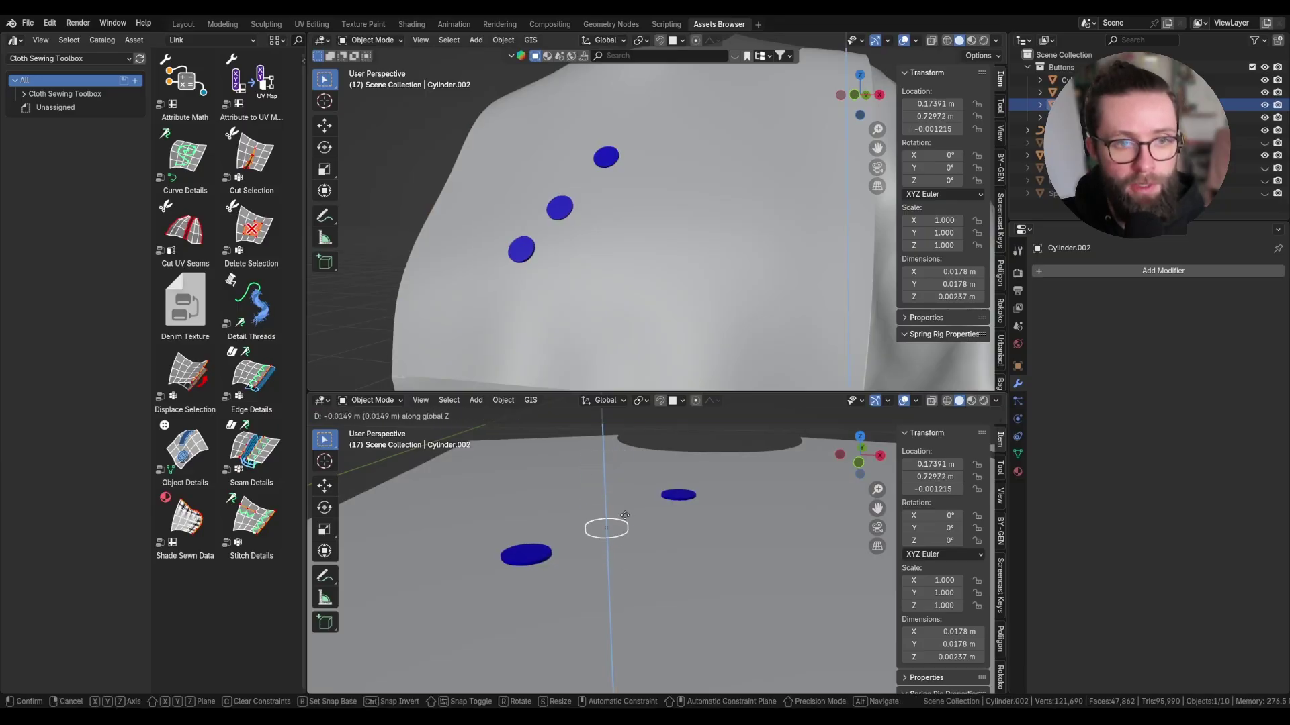
{"action": "key", "text": "Escape"}
{"action": "left_click", "coordinate": [601, 288]}
- Test the button's vertical move again, then raise Normal Offset to about 0.022 m
{"action": "scroll", "coordinate": [547, 212], "scroll_direction": "up", "scroll_amount": 1}
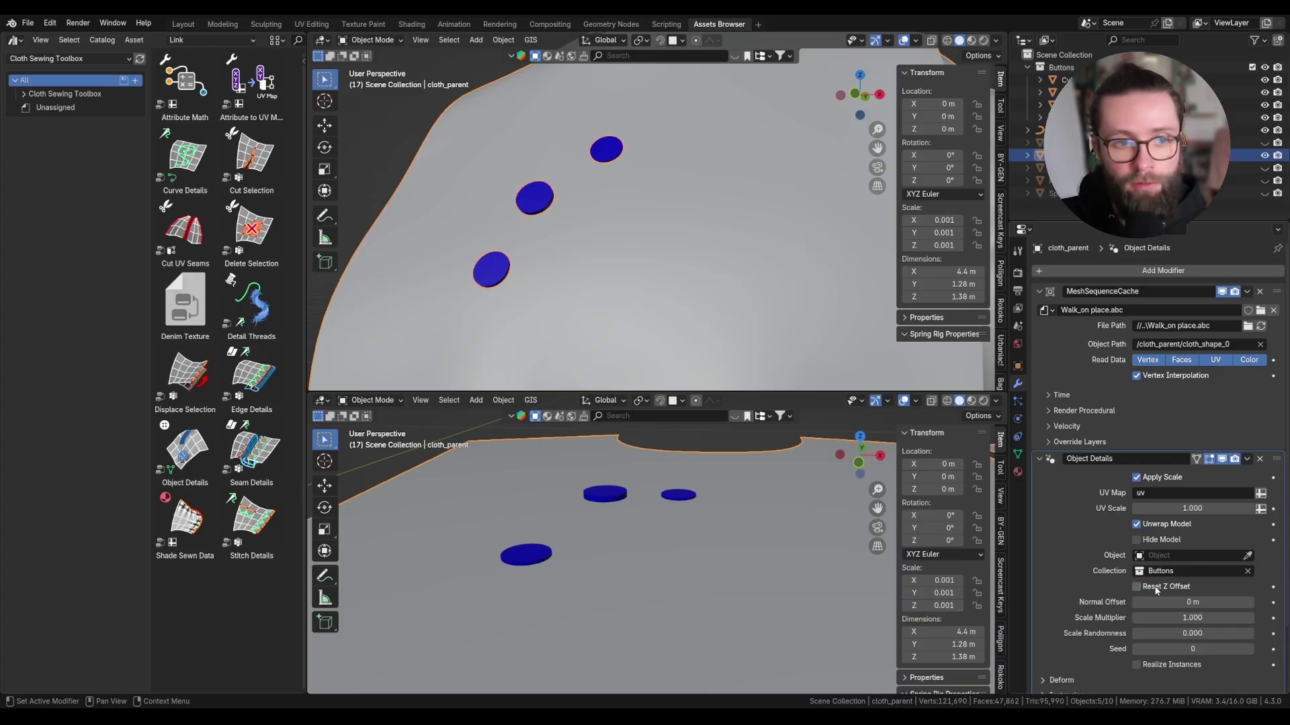
{"action": "left_click", "coordinate": [605, 495]}
{"action": "key", "text": "g"}
{"action": "key", "text": "z"}
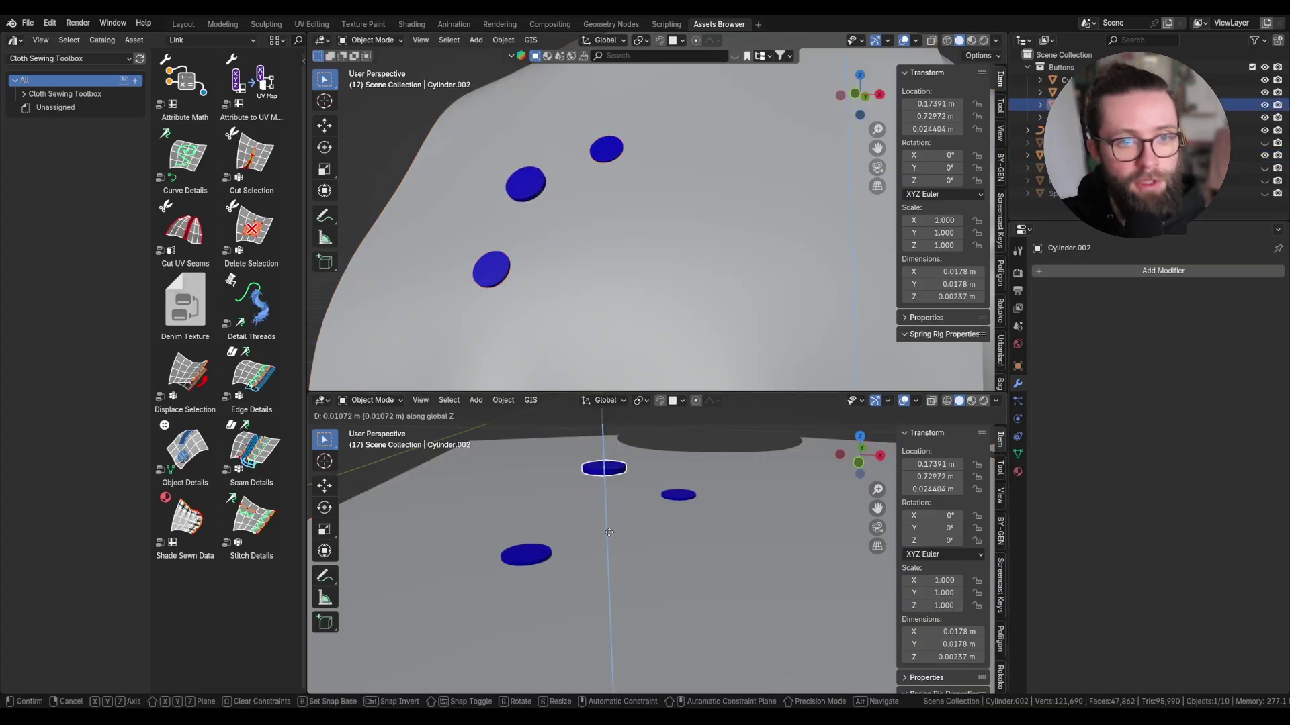
{"action": "key", "text": "Escape"}
{"action": "left_click", "coordinate": [604, 530]}
{"action": "left_click_drag", "start_coordinate": [1193, 527], "coordinate": [1182, 526]}
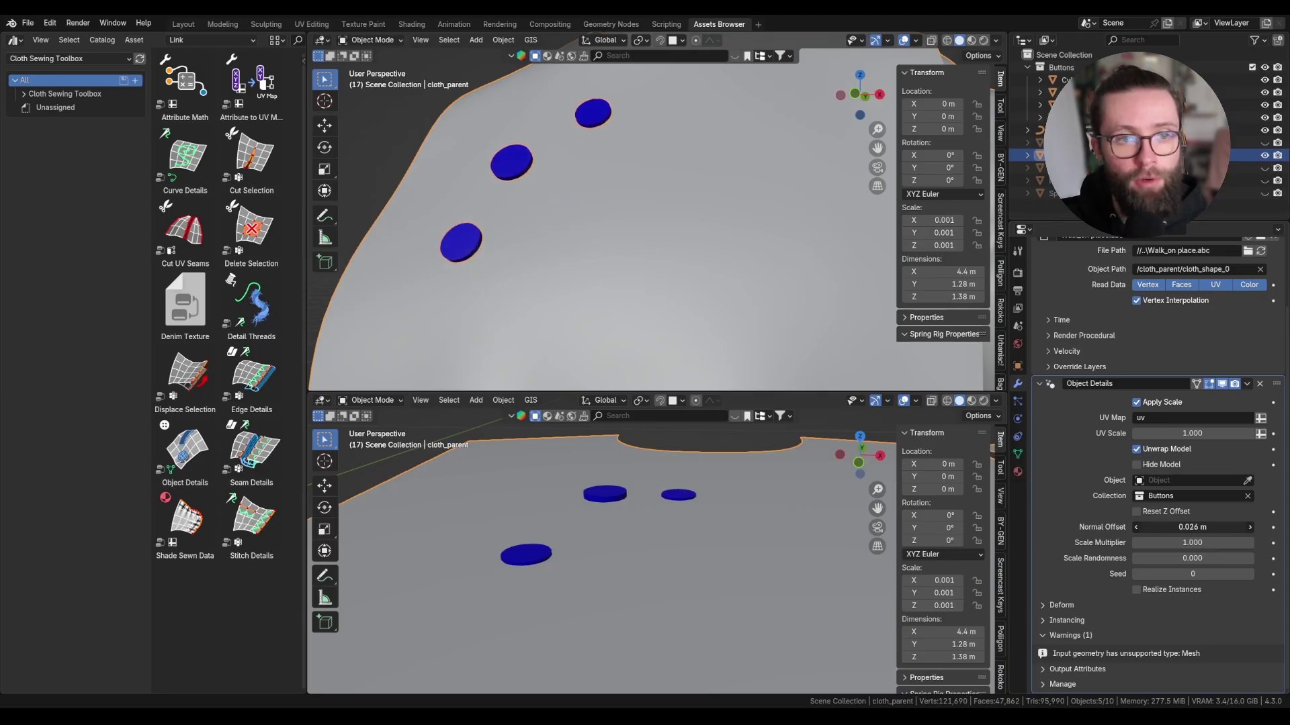
- Set Scale Multiplier 1.640, Scale Randomness 0.850 and Seed 18 for the buttons
{"action": "middle_click_drag", "start_coordinate": [572, 340], "coordinate": [572, 326]}
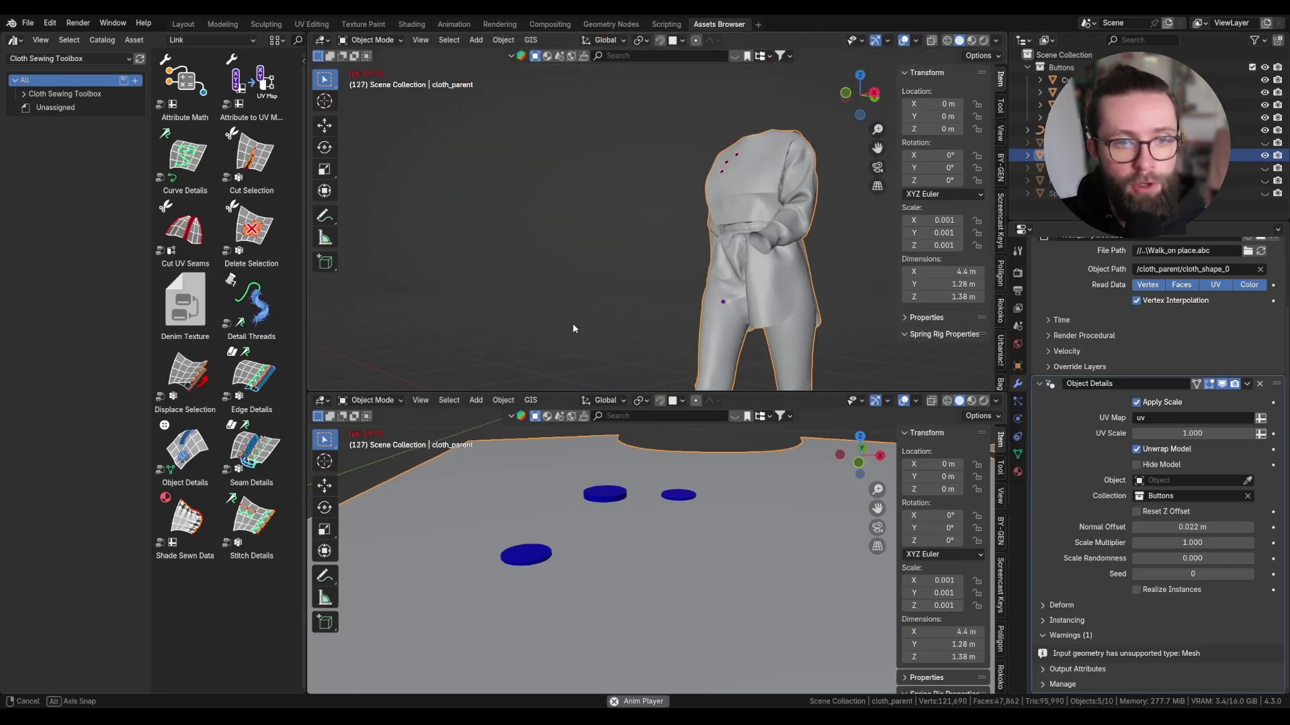
{"action": "scroll", "coordinate": [638, 315], "scroll_direction": "up", "scroll_amount": 6}
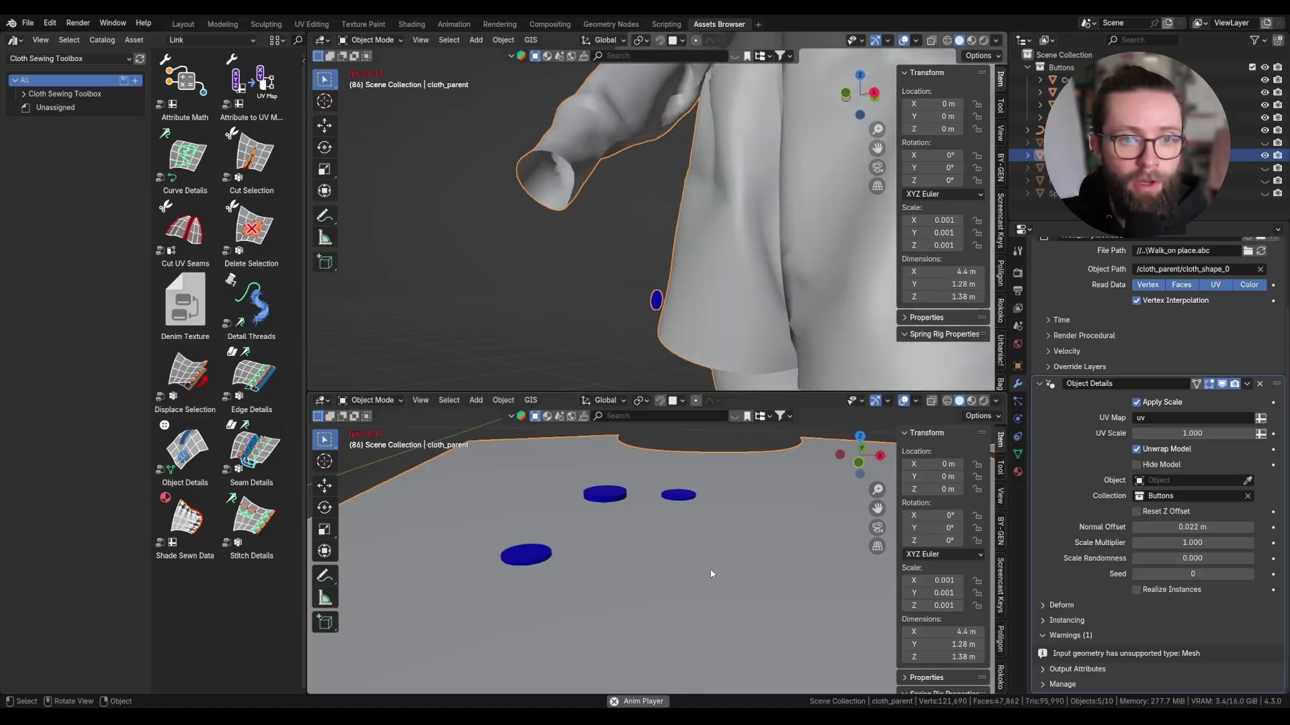
{"action": "key", "text": "Escape"}
{"action": "left_click_drag", "start_coordinate": [1179, 542], "coordinate": [1249, 542]}
{"action": "left_click_drag", "start_coordinate": [1192, 558], "coordinate": [1236, 559]}
{"action": "left_click", "coordinate": [1250, 574]}
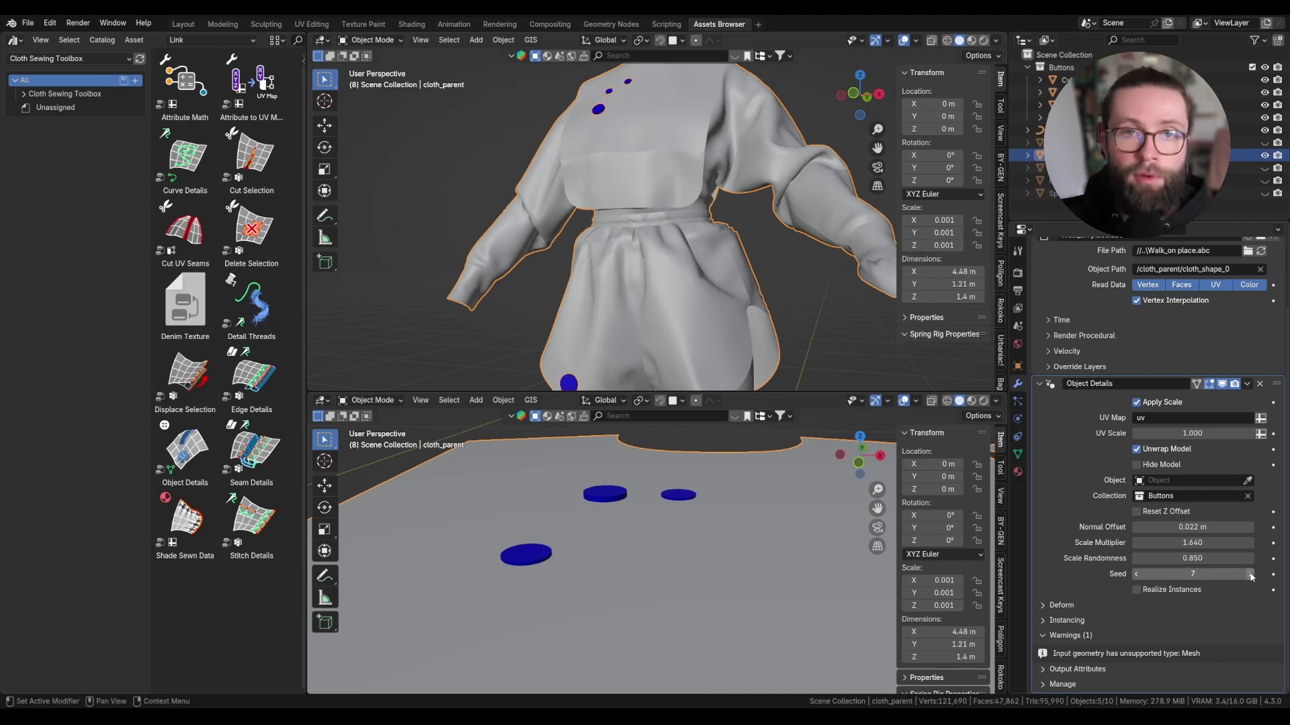
{"action": "left_click", "coordinate": [1250, 574]}
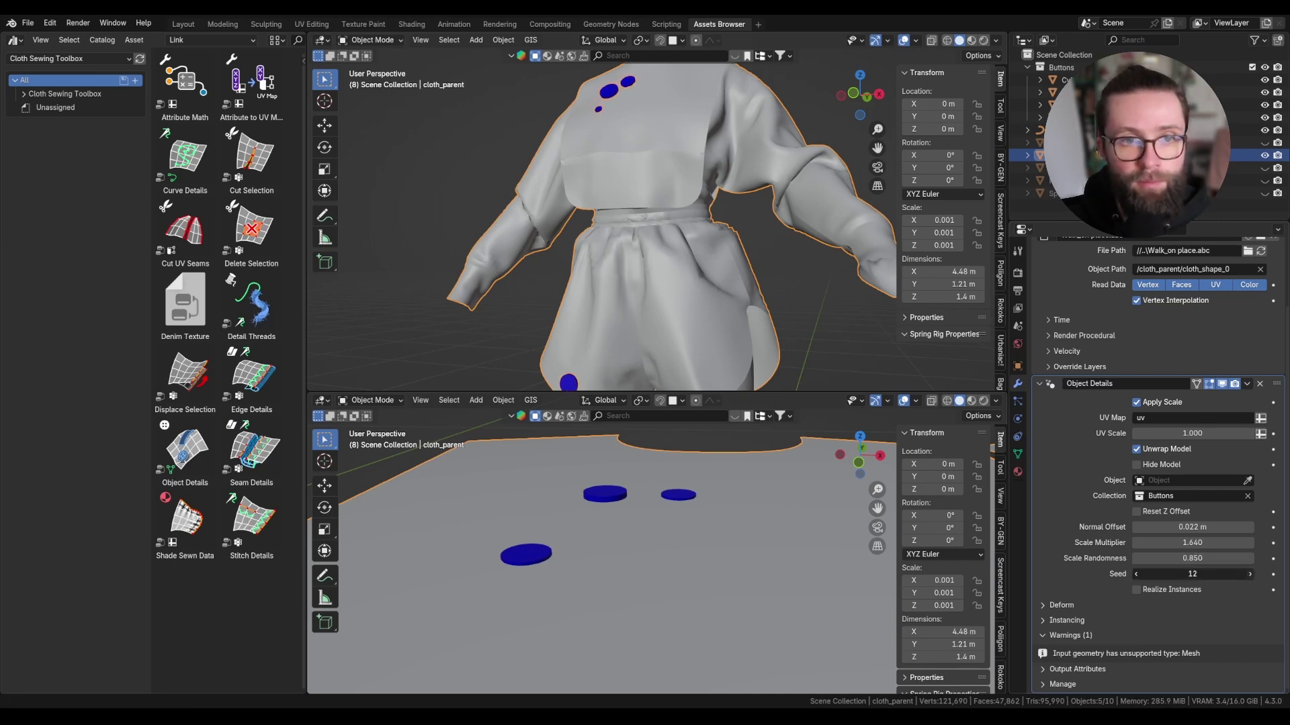
{"action": "left_click", "coordinate": [1250, 574]}
- Toggle Realize Instances on and back off while inspecting the shirt buttons up close
{"action": "scroll", "coordinate": [626, 111], "scroll_direction": "up", "scroll_amount": 4}
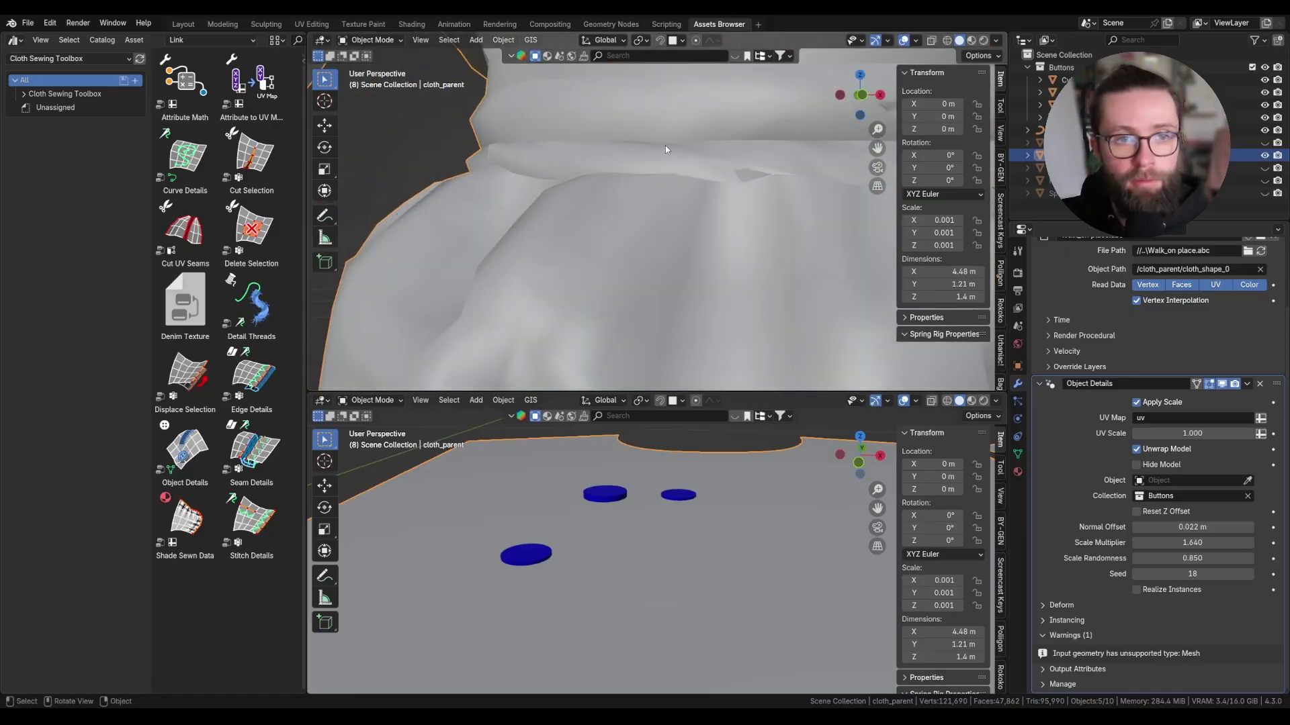
{"action": "scroll", "coordinate": [656, 160], "scroll_direction": "down", "scroll_amount": 2}
{"action": "mouse_move", "coordinate": [656, 160]}
{"action": "middle_mouse_down"}
{"action": "mouse_move", "coordinate": [677, 252]}
{"action": "mouse_move", "coordinate": [670, 224]}
{"action": "middle_mouse_up"}
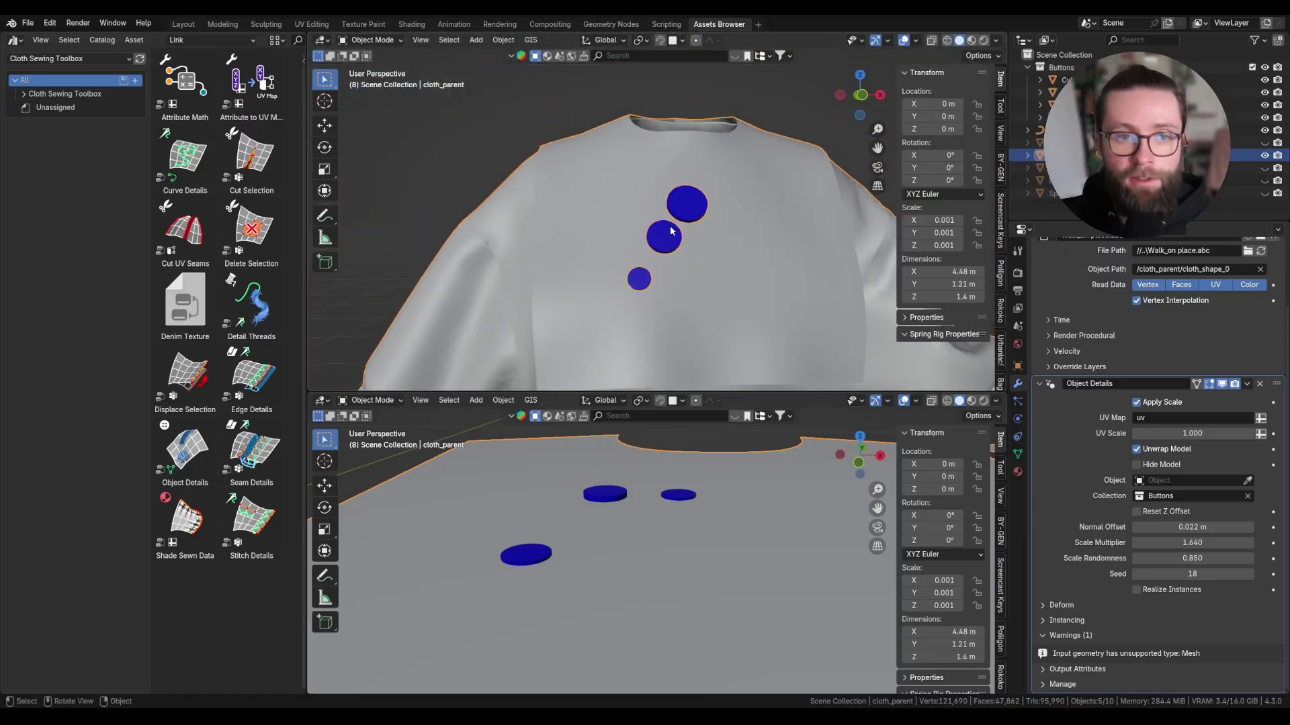
{"action": "left_click", "coordinate": [1136, 589]}
{"action": "middle_click_drag", "start_coordinate": [742, 230], "coordinate": [574, 199]}
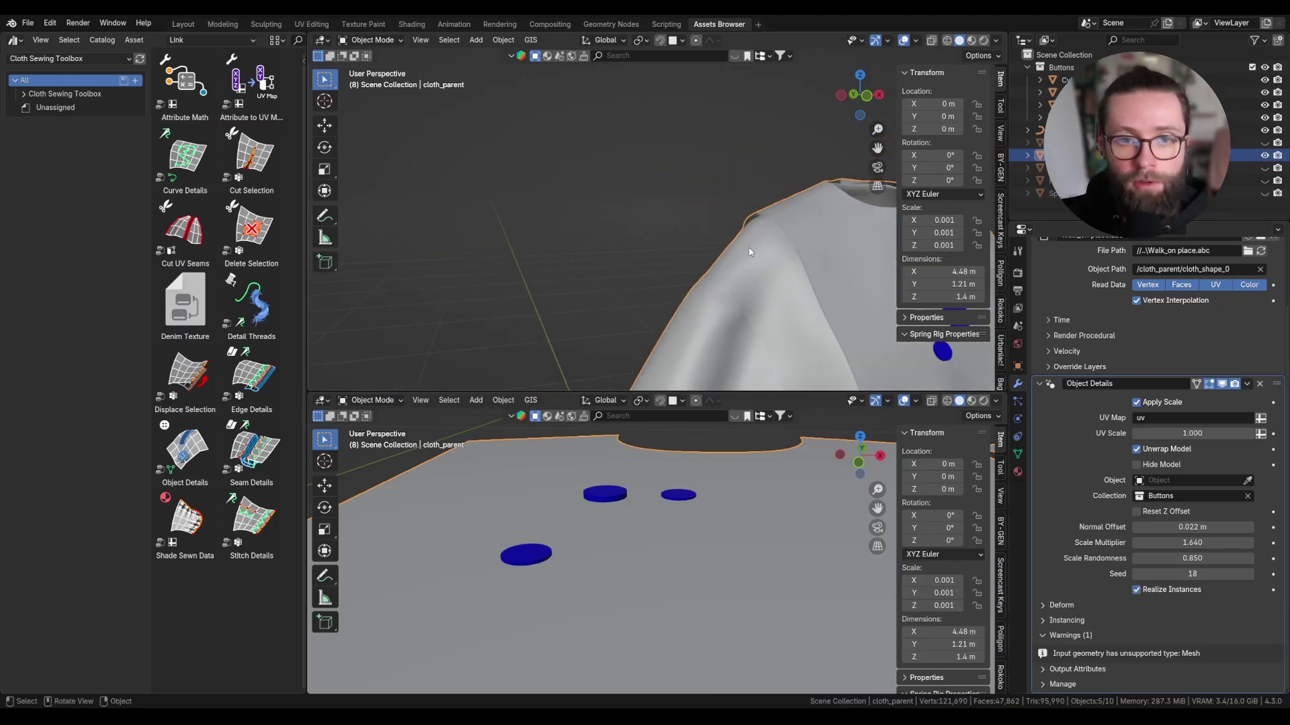
{"action": "left_click", "coordinate": [1136, 590]}
{"action": "scroll", "coordinate": [1129, 562], "scroll_direction": "up", "scroll_amount": 1}
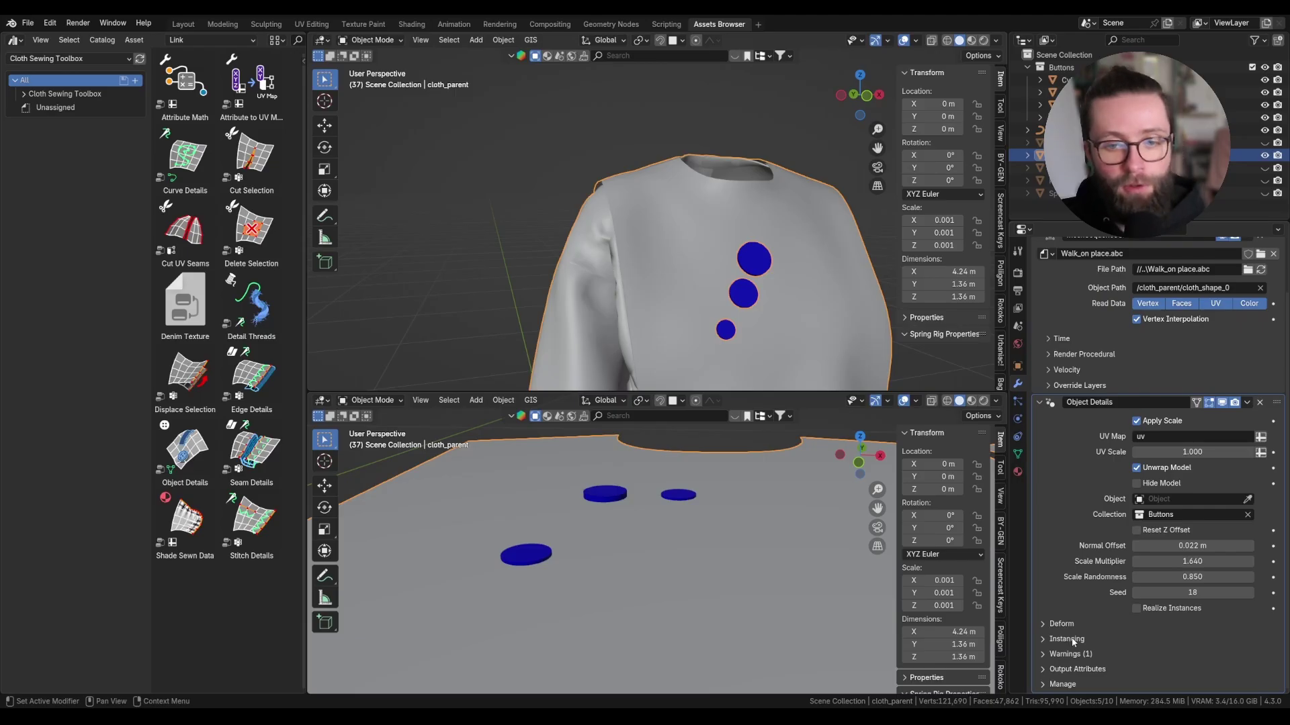
- Select a button, then the garment, to bring up its Object Details modifier
{"action": "scroll", "coordinate": [504, 180], "scroll_direction": "down", "scroll_amount": 3}
{"action": "scroll", "coordinate": [504, 180], "scroll_direction": "down", "scroll_amount": 4}
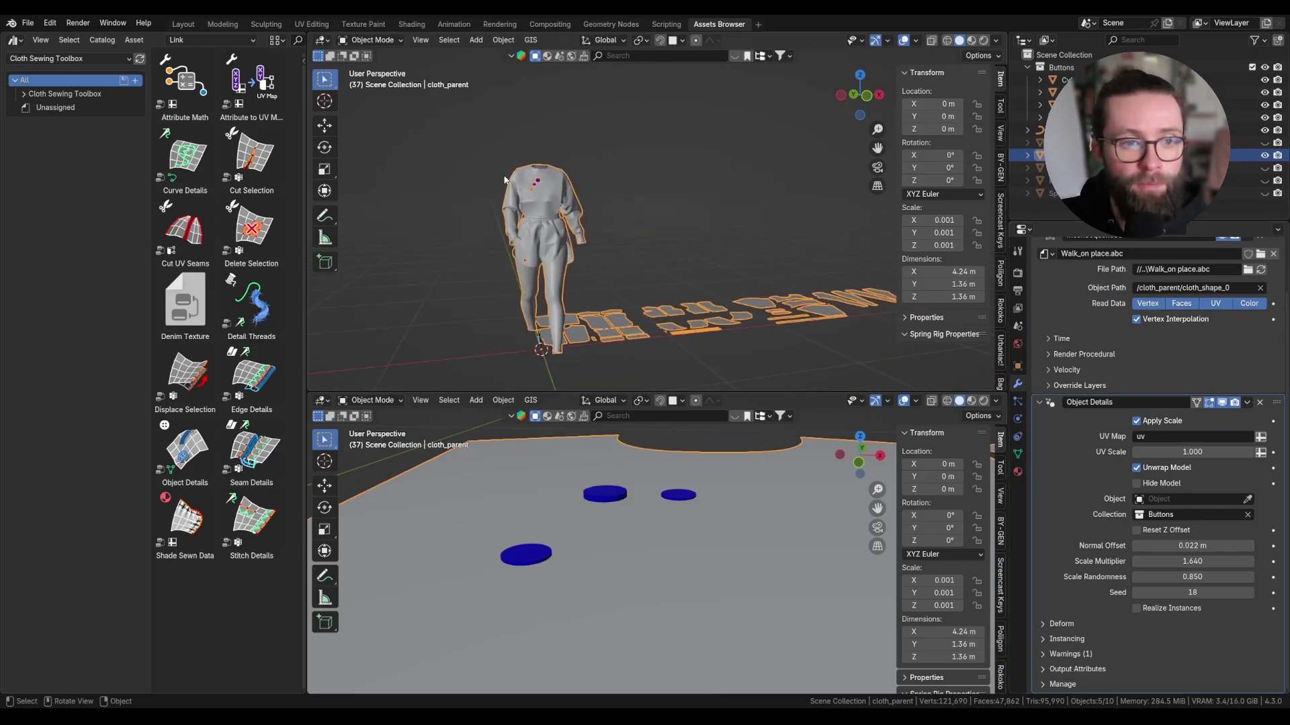
{"action": "scroll", "coordinate": [504, 180], "scroll_direction": "up", "scroll_amount": 3}
{"action": "scroll", "coordinate": [504, 180], "scroll_direction": "up", "scroll_amount": 2}
{"action": "scroll", "coordinate": [617, 482], "scroll_direction": "down", "scroll_amount": 4}
{"action": "scroll", "coordinate": [617, 482], "scroll_direction": "down", "scroll_amount": 3}
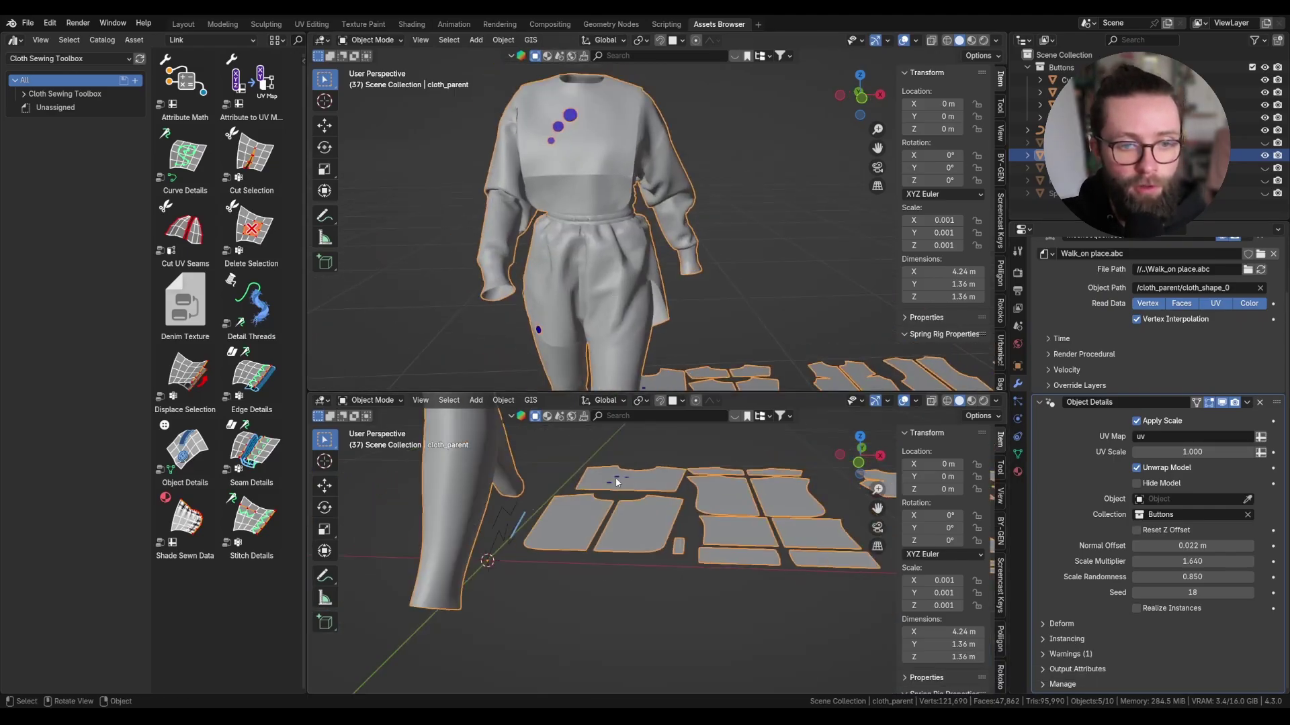
{"action": "scroll", "coordinate": [618, 482], "scroll_direction": "up", "scroll_amount": 2}
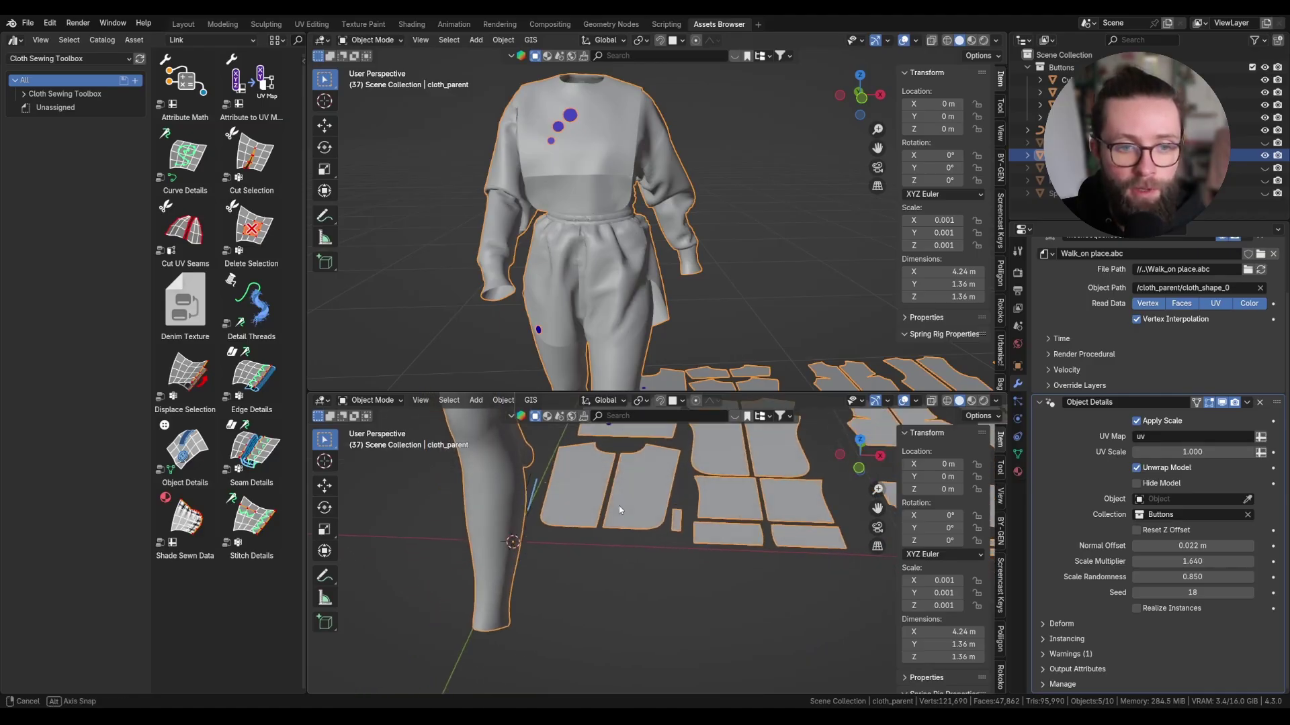
{"action": "scroll", "coordinate": [618, 464], "scroll_direction": "up", "scroll_amount": 2}
{"action": "scroll", "coordinate": [623, 469], "scroll_direction": "down", "scroll_amount": 2}
{"action": "scroll", "coordinate": [618, 490], "scroll_direction": "down", "scroll_amount": 2}
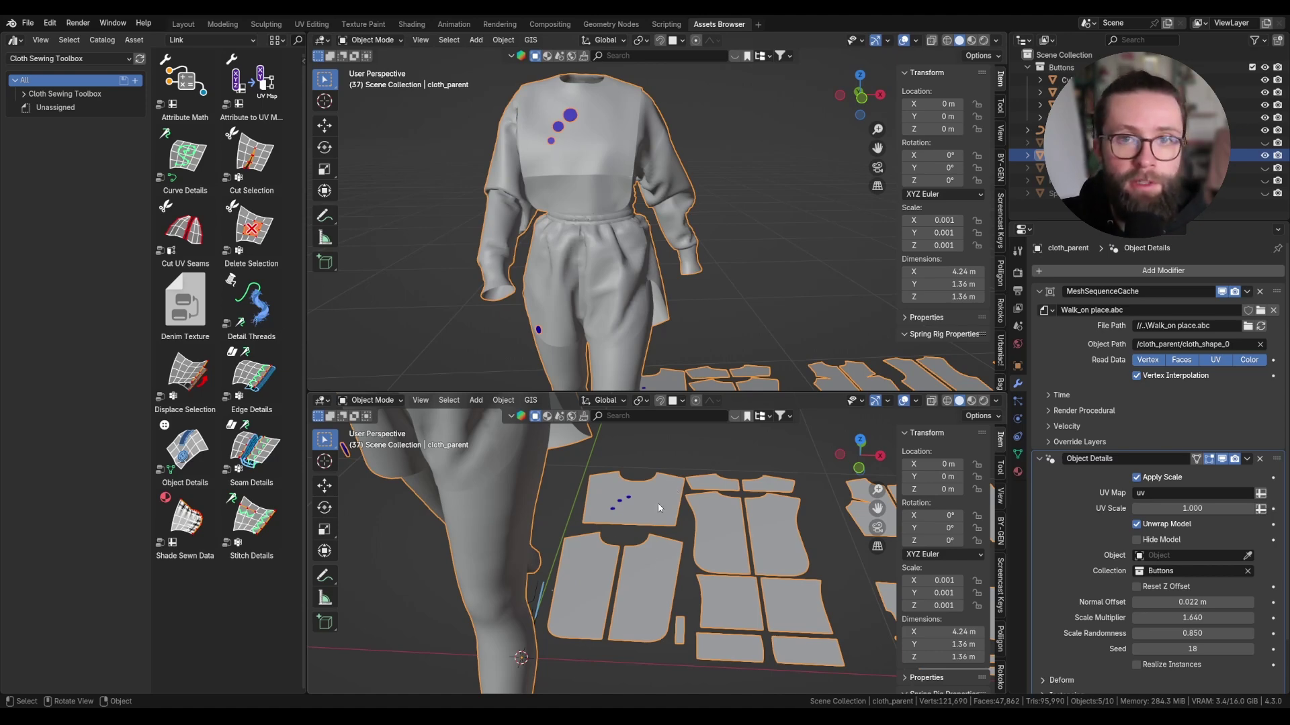
{"action": "scroll", "coordinate": [625, 507], "scroll_direction": "up", "scroll_amount": 1}
{"action": "left_click", "coordinate": [610, 509]}
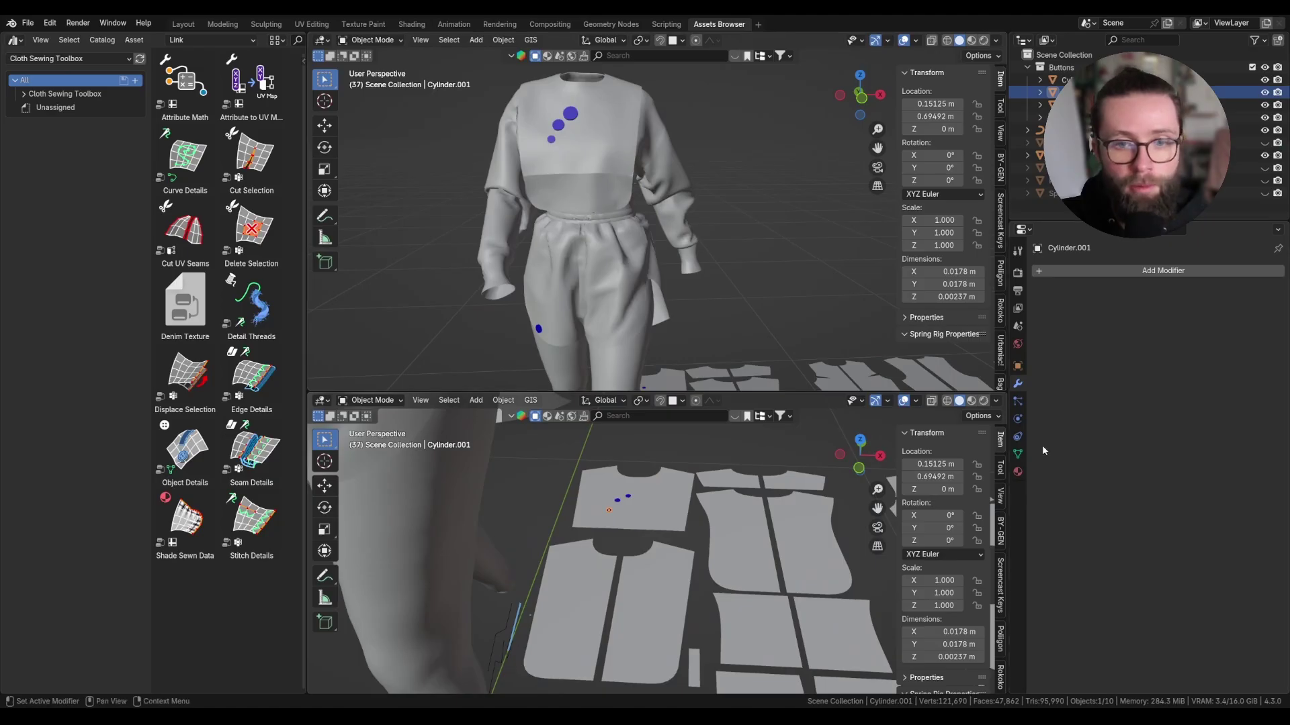
{"action": "left_click", "coordinate": [621, 137]}
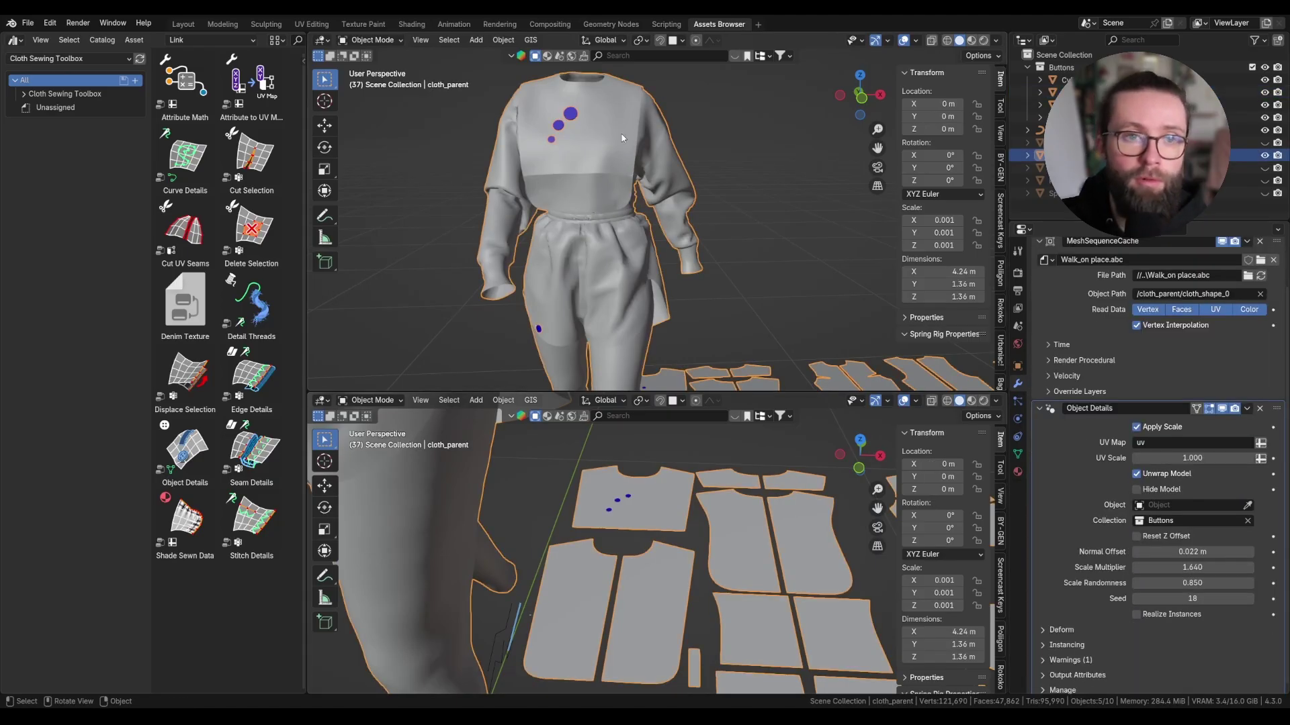
- Clear the Buttons collection from the modifier and select the original Cylinder object
{"action": "left_click", "coordinate": [1247, 520]}
{"action": "left_click", "coordinate": [1068, 80]}
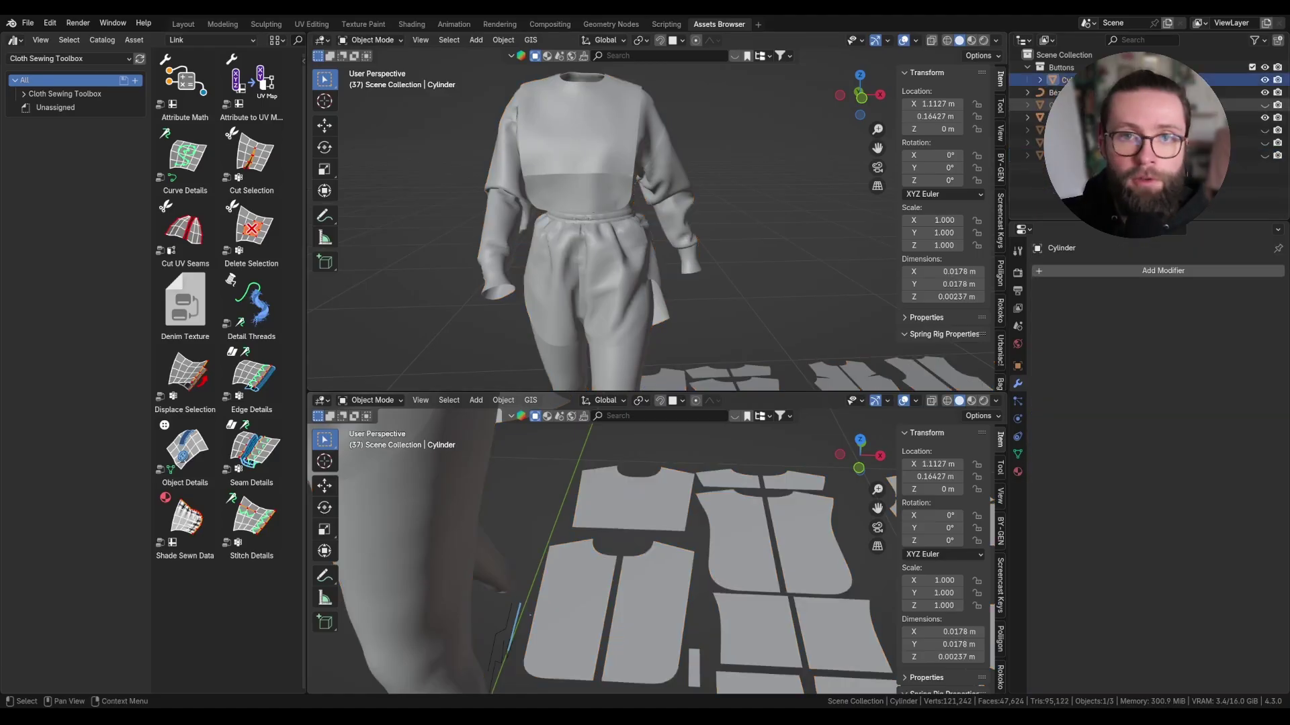
{"action": "scroll", "coordinate": [673, 466], "scroll_direction": "down", "scroll_amount": 3}
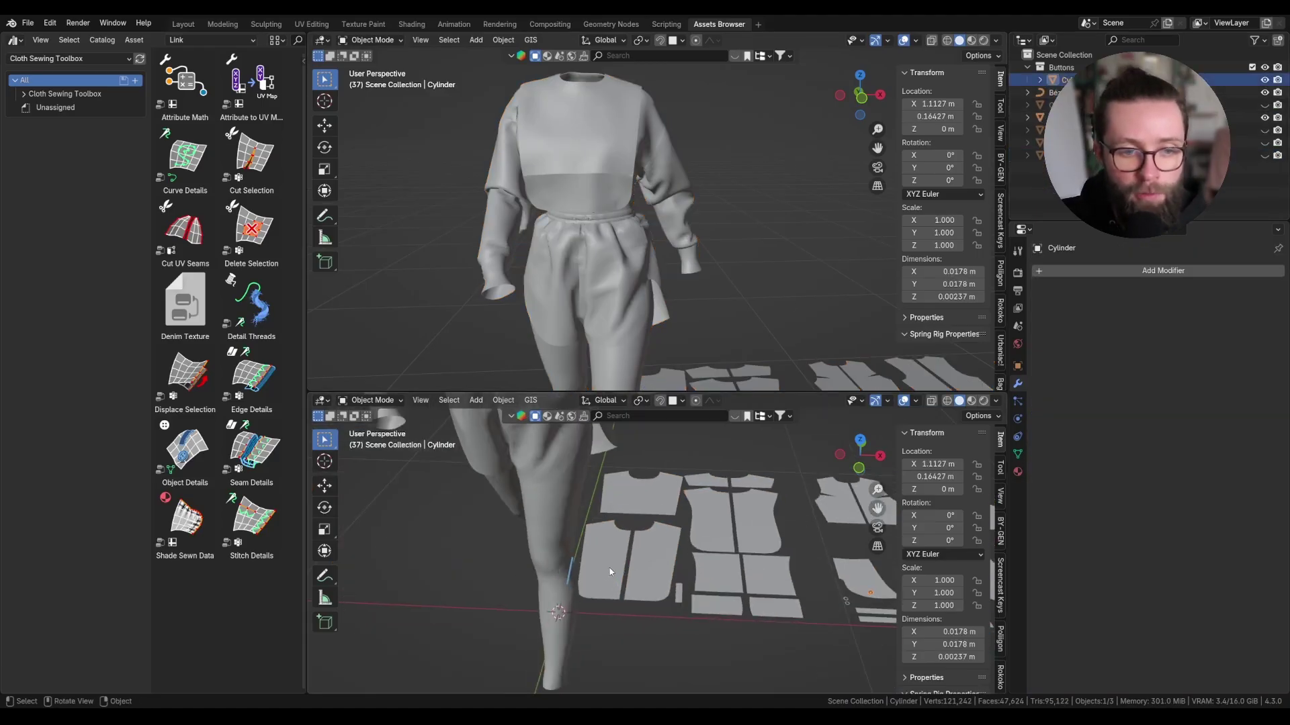
{"action": "middle_click_drag", "start_coordinate": [632, 561], "coordinate": [608, 584]}
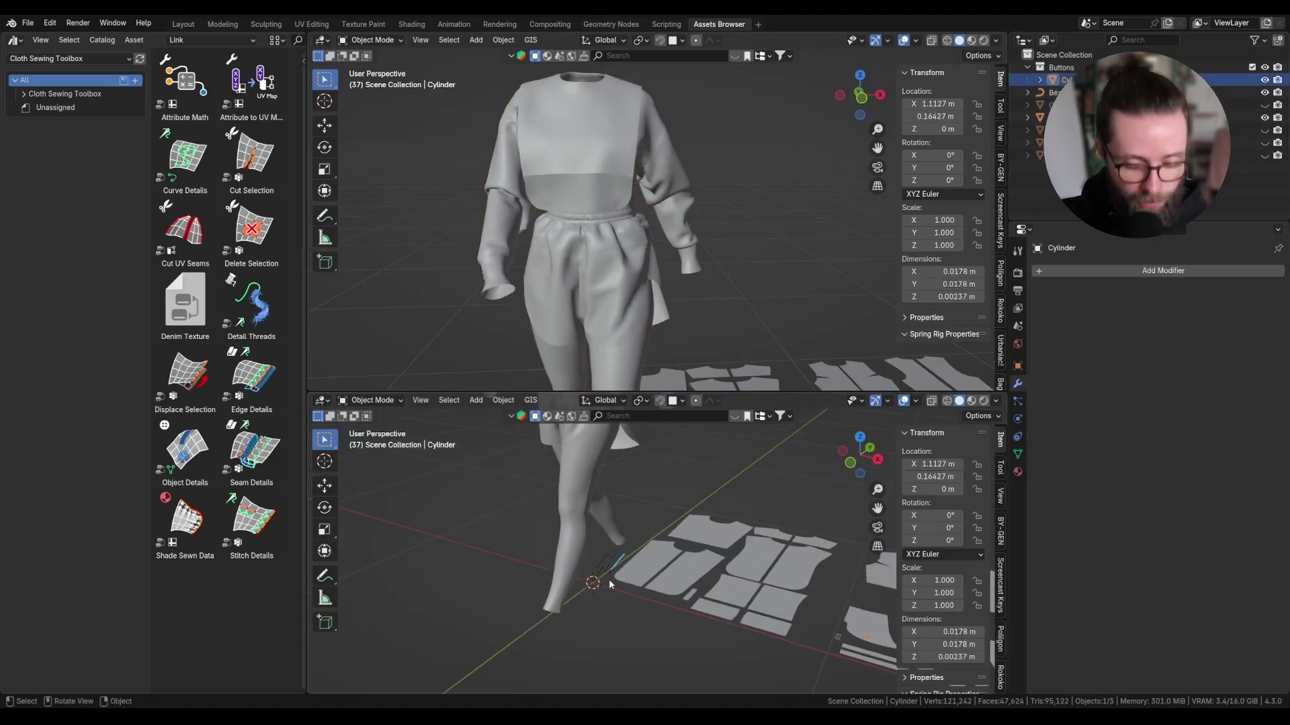
- Add a plane for Instance Coordinates and delete all its vertices, leaving an empty mesh
{"action": "key", "text": "shift+a"}
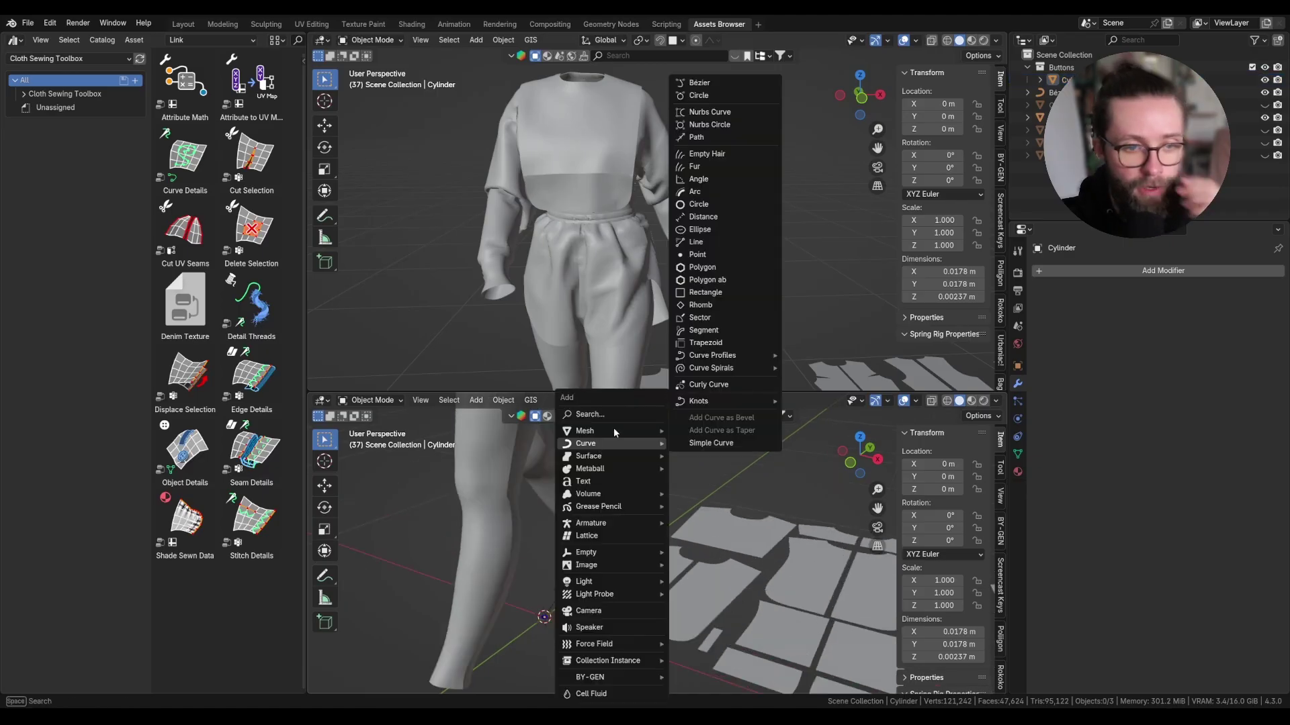
{"action": "mouse_move", "coordinate": [586, 431]}
{"action": "left_click", "coordinate": [699, 121]}
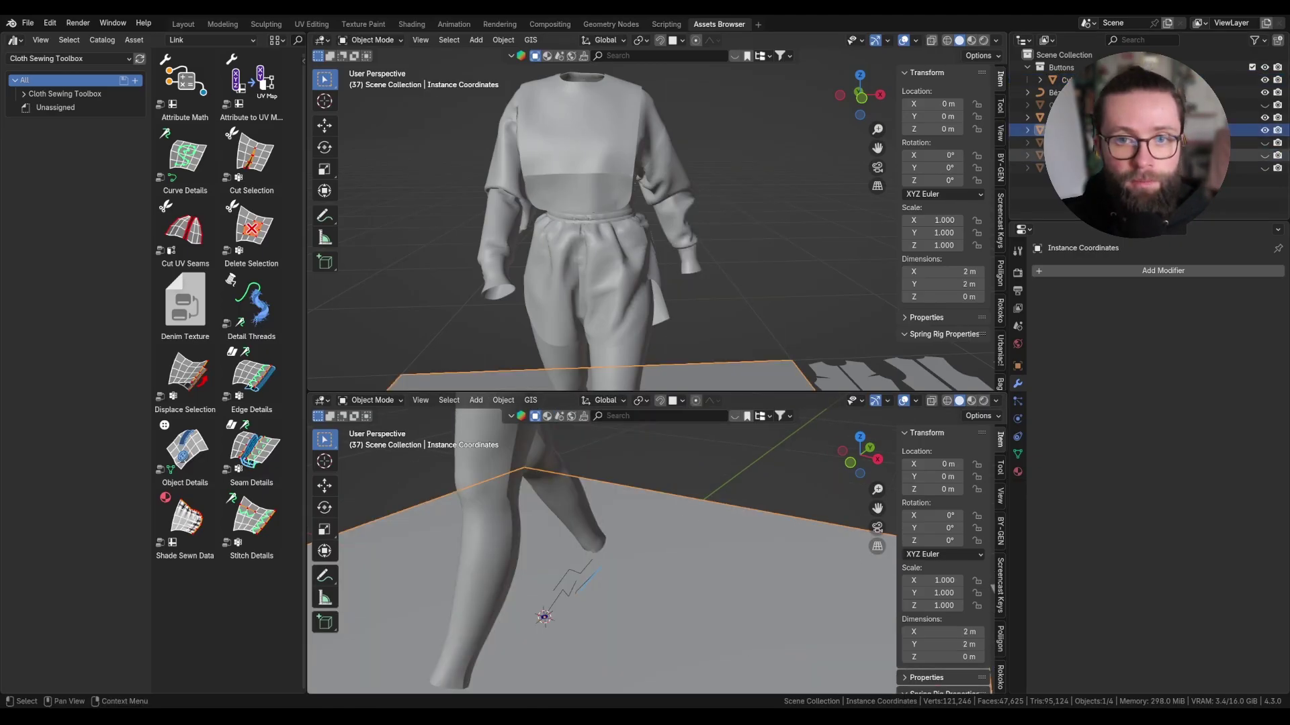
{"action": "key", "text": "ctrl+z"}
{"action": "key", "text": "x"}
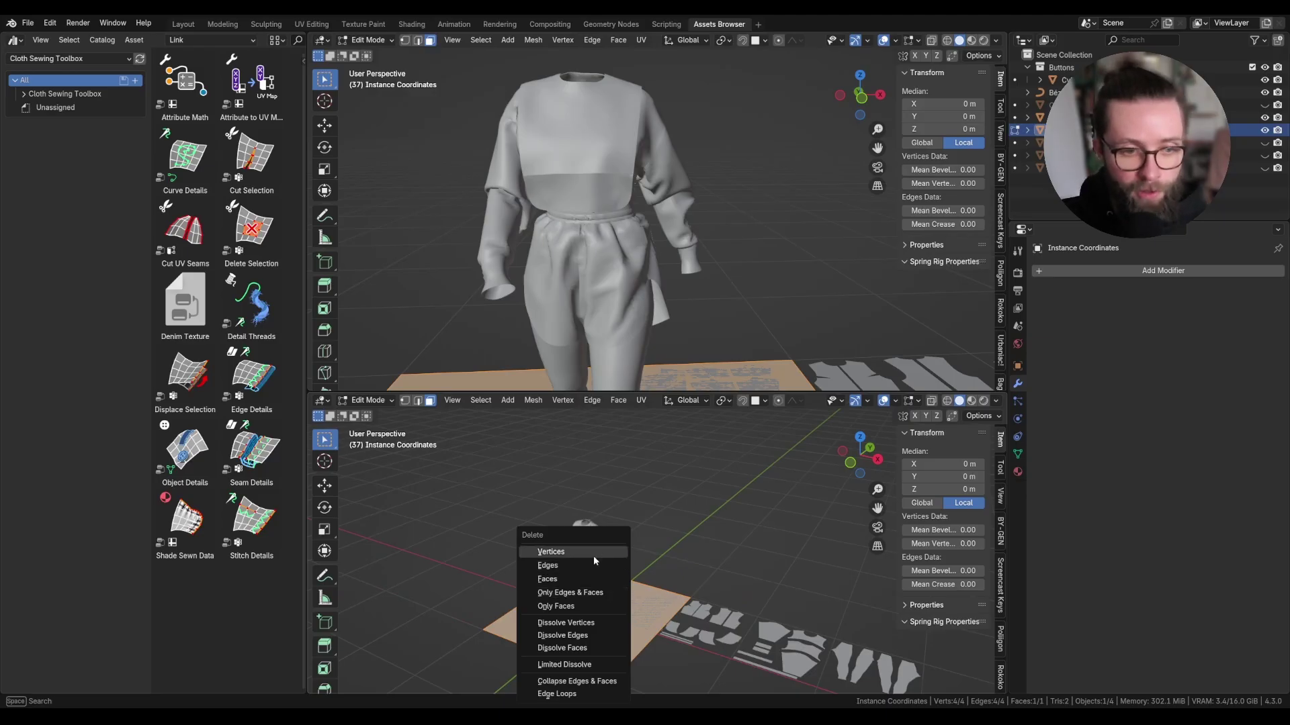
{"action": "left_click", "coordinate": [591, 546]}
{"action": "scroll", "coordinate": [618, 566], "scroll_direction": "up", "scroll_amount": 5}
- Add a single vertex and place it flat on a pattern piece as the first button point
{"action": "key", "text": "shift+a"}
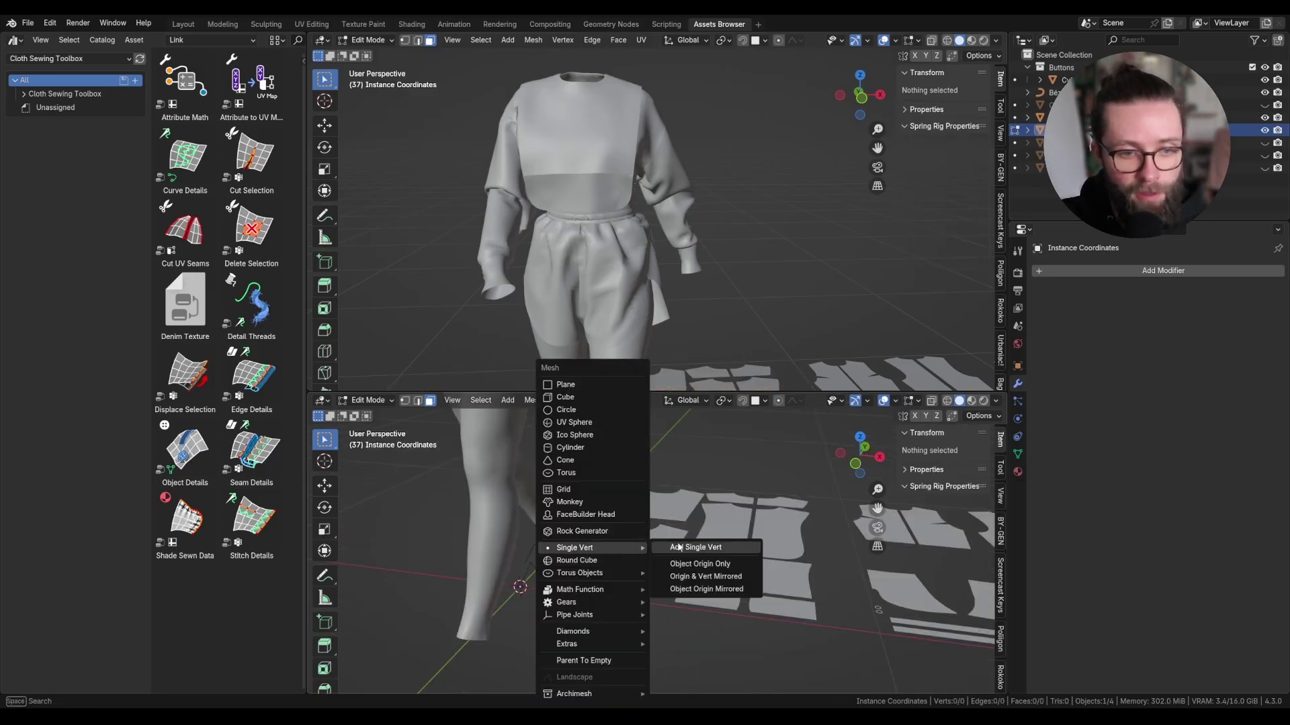
{"action": "left_click", "coordinate": [659, 551]}
{"action": "key", "text": "g"}
{"action": "key", "text": "shift+z"}
{"action": "left_click", "coordinate": [665, 531]}
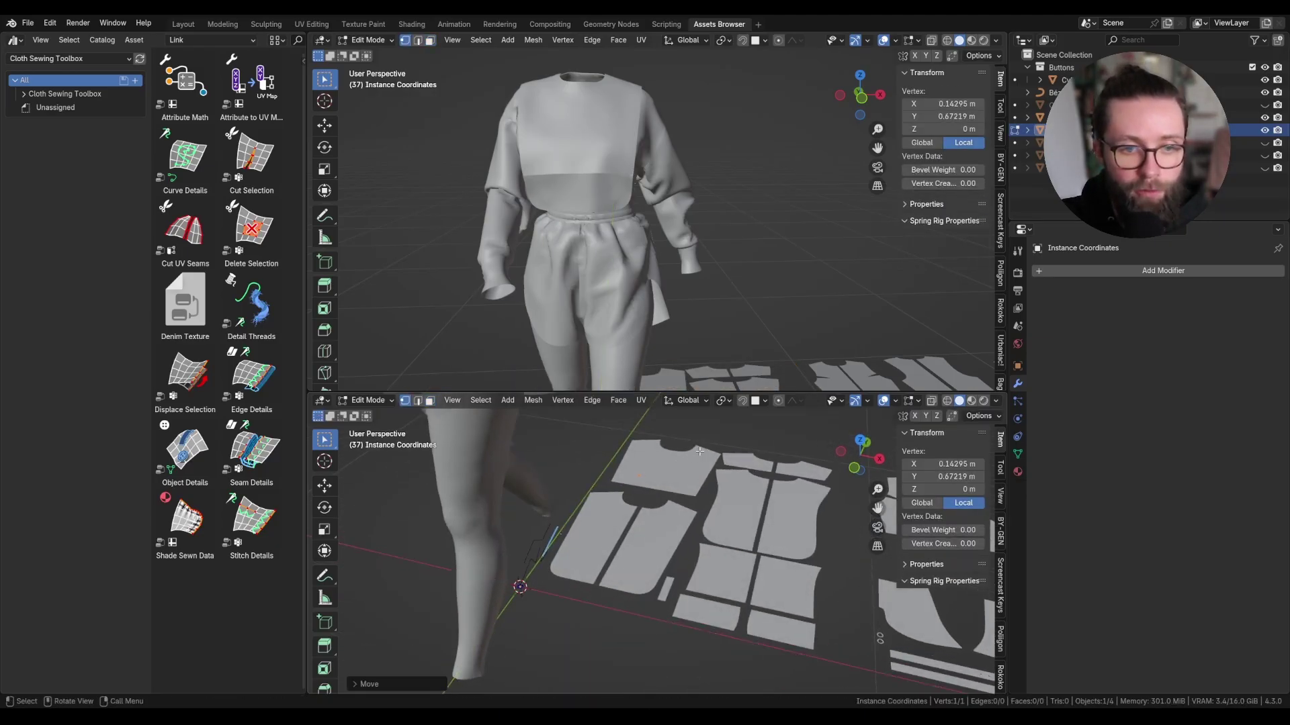
{"action": "scroll", "coordinate": [616, 565], "scroll_direction": "up", "scroll_amount": 3}
{"action": "scroll", "coordinate": [616, 566], "scroll_direction": "up", "scroll_amount": 2}
- Duplicate the vertex three times, placing each copy flat on the pattern pieces
{"action": "key", "text": "shift+d"}
{"action": "left_click", "coordinate": [632, 536]}
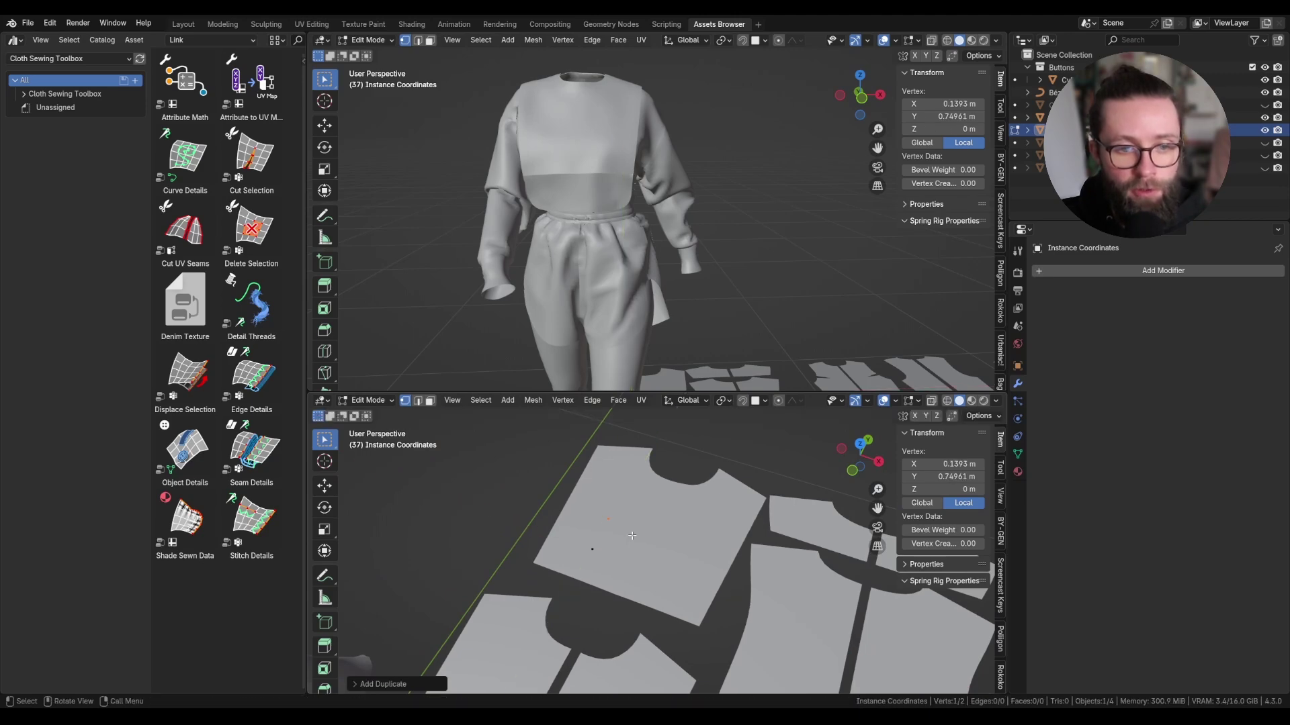
{"action": "key", "text": "shift+d"}
{"action": "left_click", "coordinate": [670, 525]}
{"action": "middle_click_drag", "start_coordinate": [669, 524], "coordinate": [698, 569]}
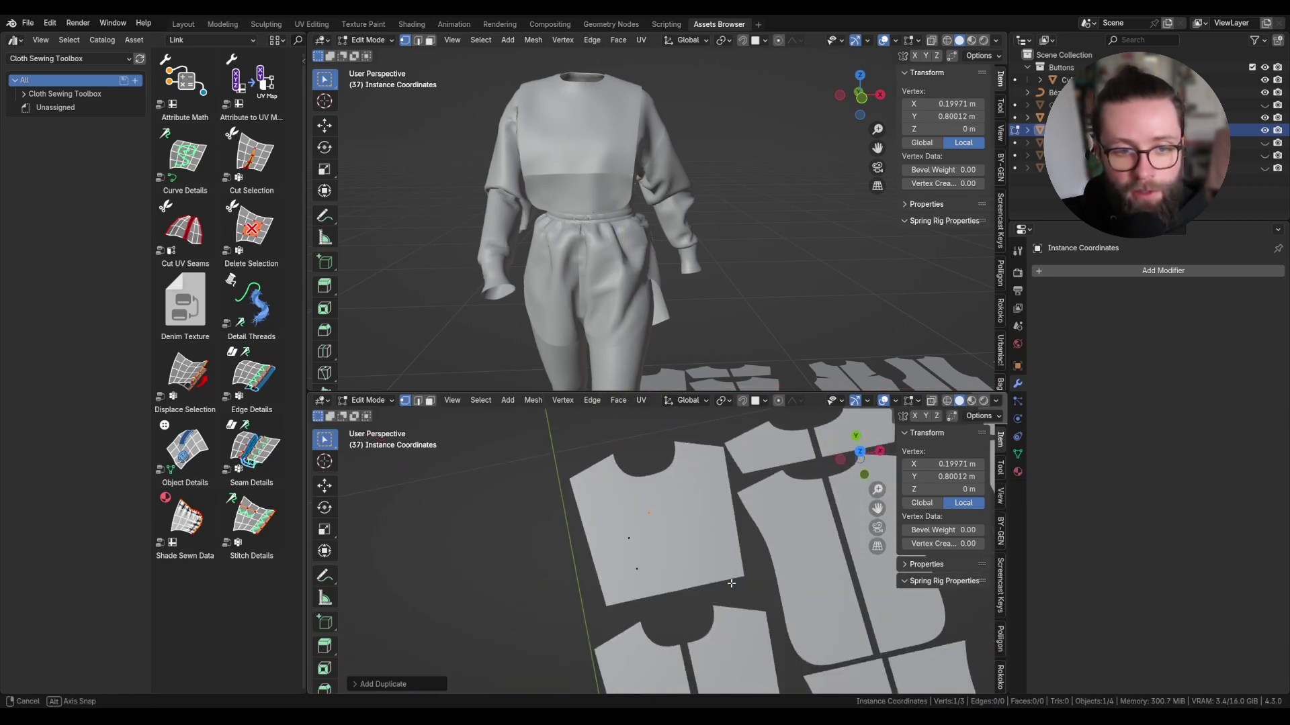
{"action": "key", "text": "shift+d"}
{"action": "key", "text": "shift+z"}
{"action": "left_click", "coordinate": [697, 569]}
{"action": "scroll", "coordinate": [698, 568], "scroll_direction": "down", "scroll_amount": 3}
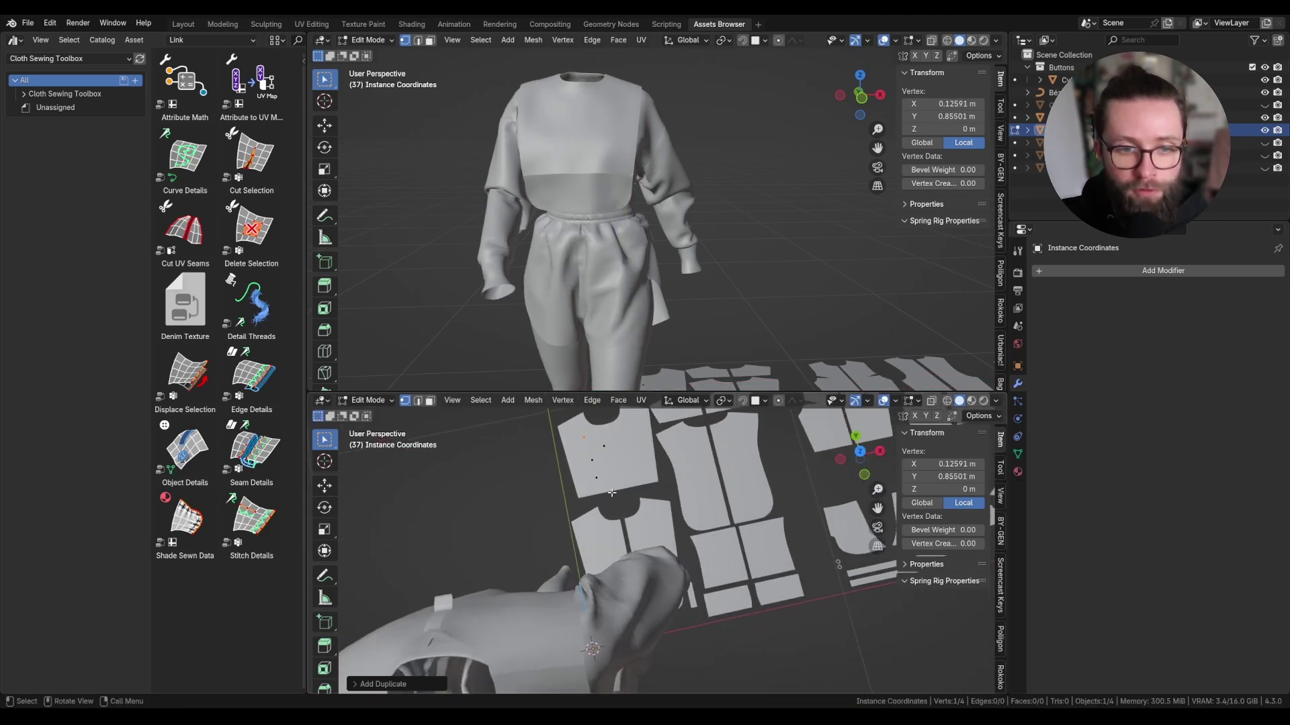
{"action": "middle_click_drag", "start_coordinate": [697, 568], "coordinate": [719, 629]}
{"action": "scroll", "coordinate": [719, 629], "scroll_direction": "up", "scroll_amount": 3}
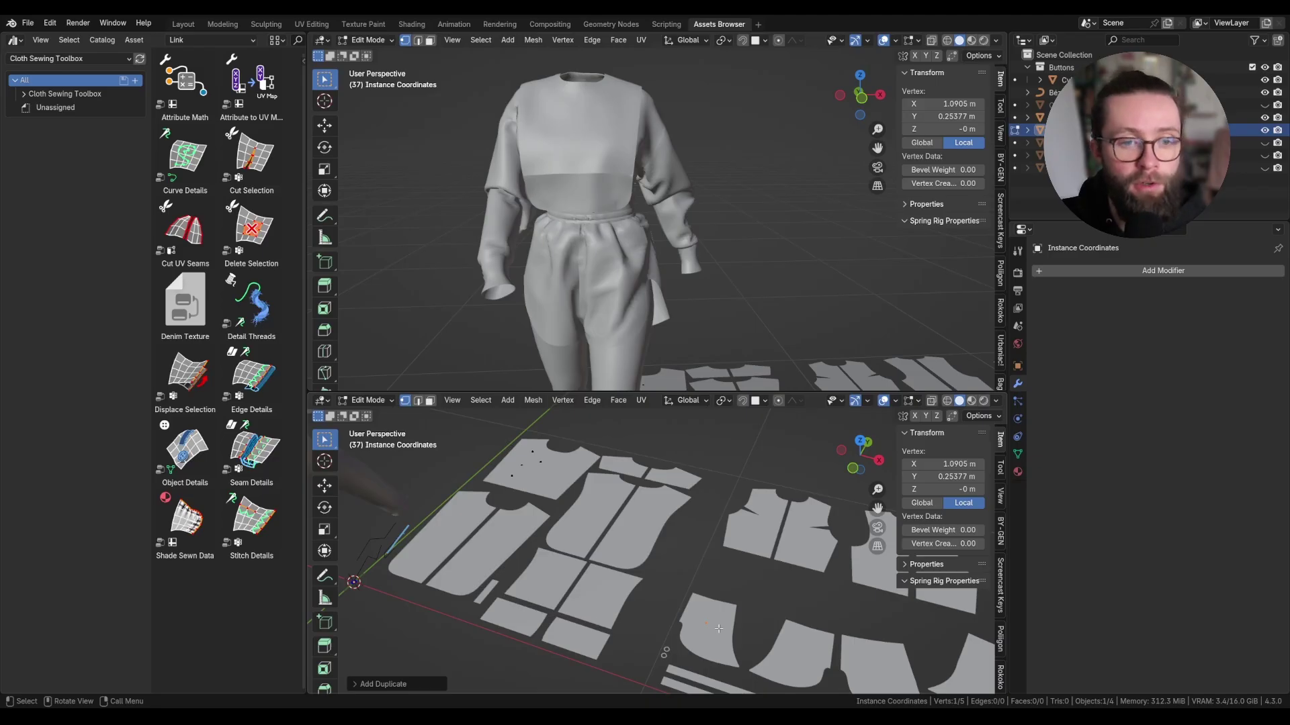
- Drop one more vertex copy onto the trouser pattern piece and leave Edit Mode
{"action": "key", "text": "shift+d"}
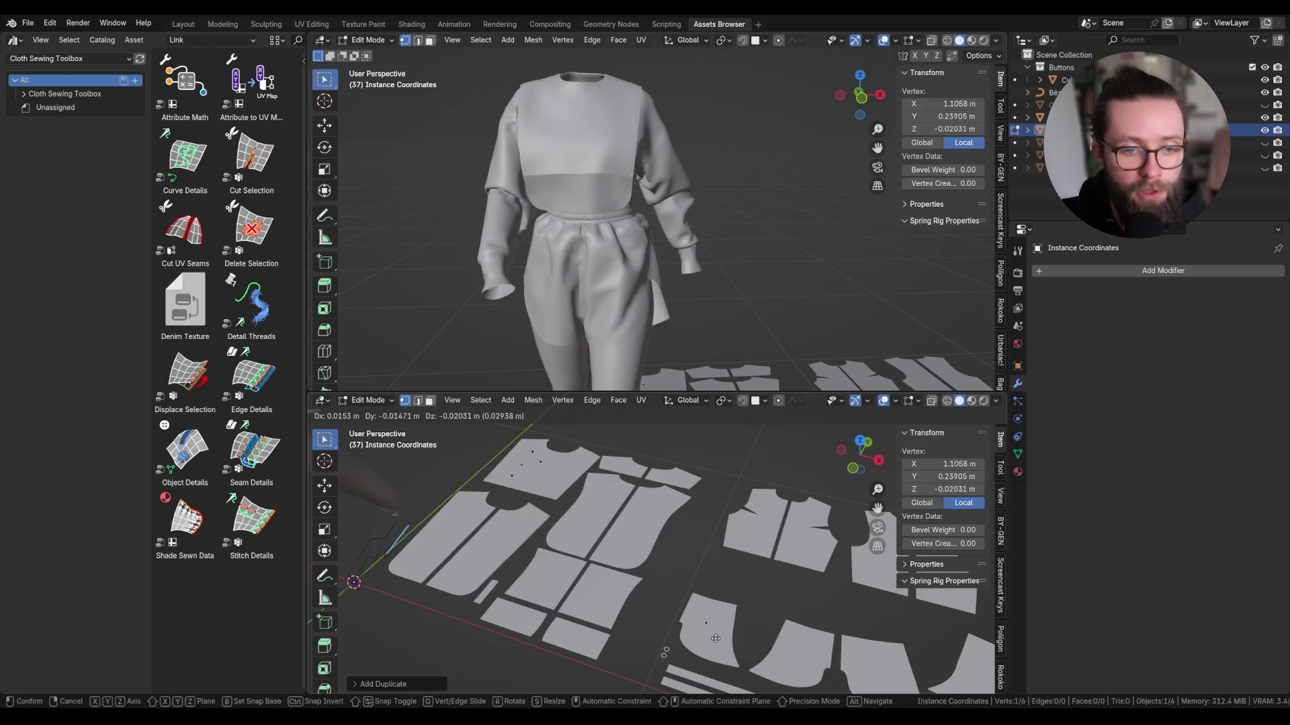
{"action": "key", "text": "shift+z"}
{"action": "left_click", "coordinate": [705, 639]}
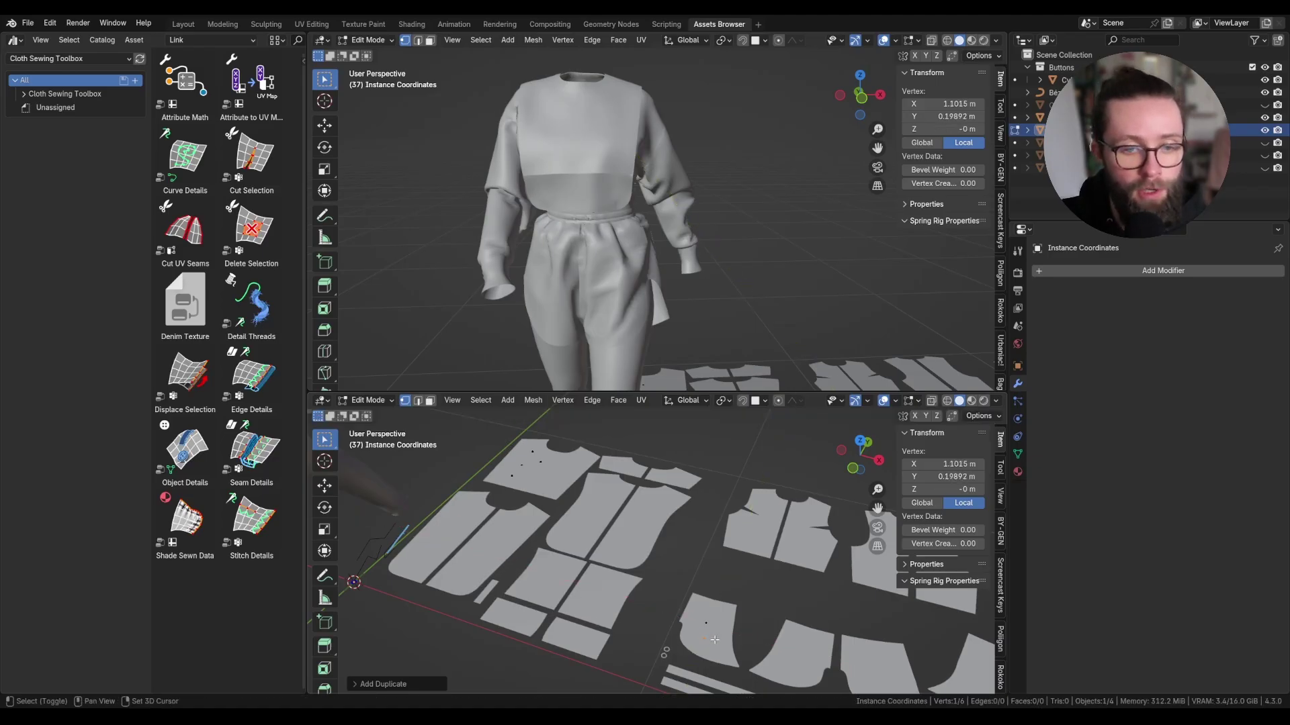
{"action": "key", "text": "Tab"}
{"action": "left_click", "coordinate": [793, 625]}
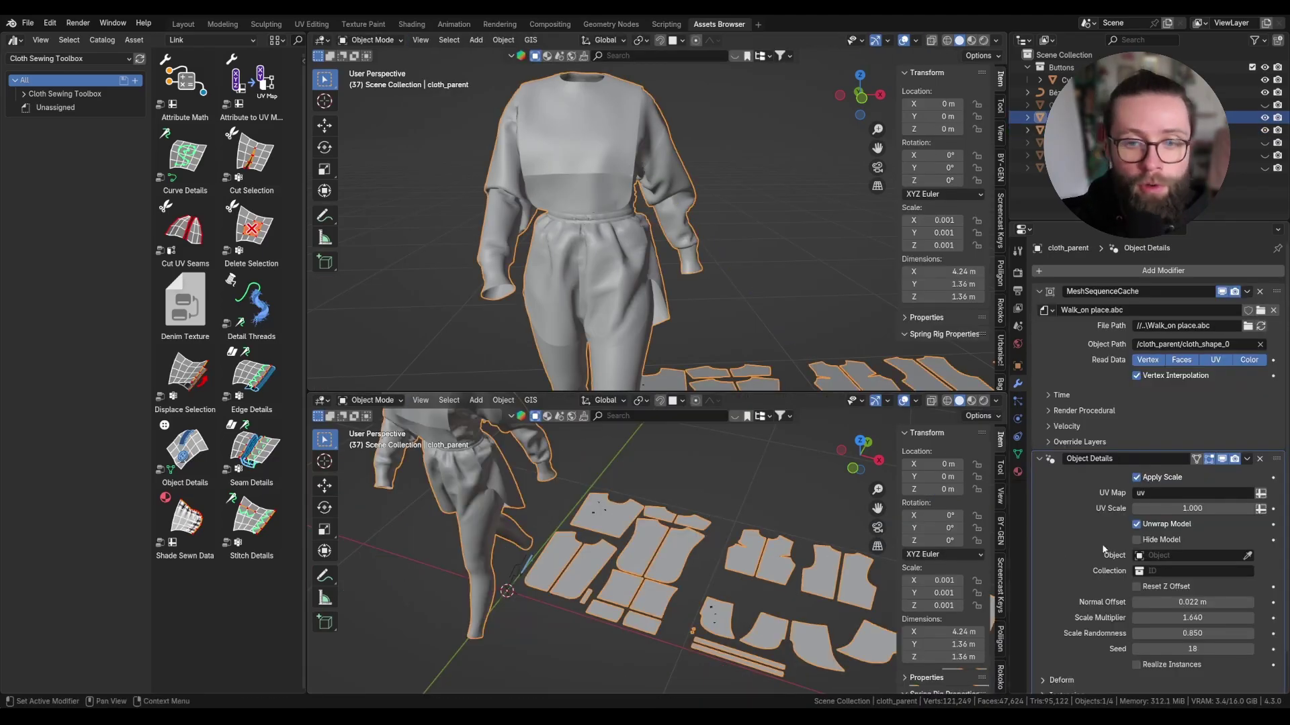
- Point the Object Details modifier at the Instance Coordinates object and the Buttons collection
{"action": "left_click", "coordinate": [1248, 556]}
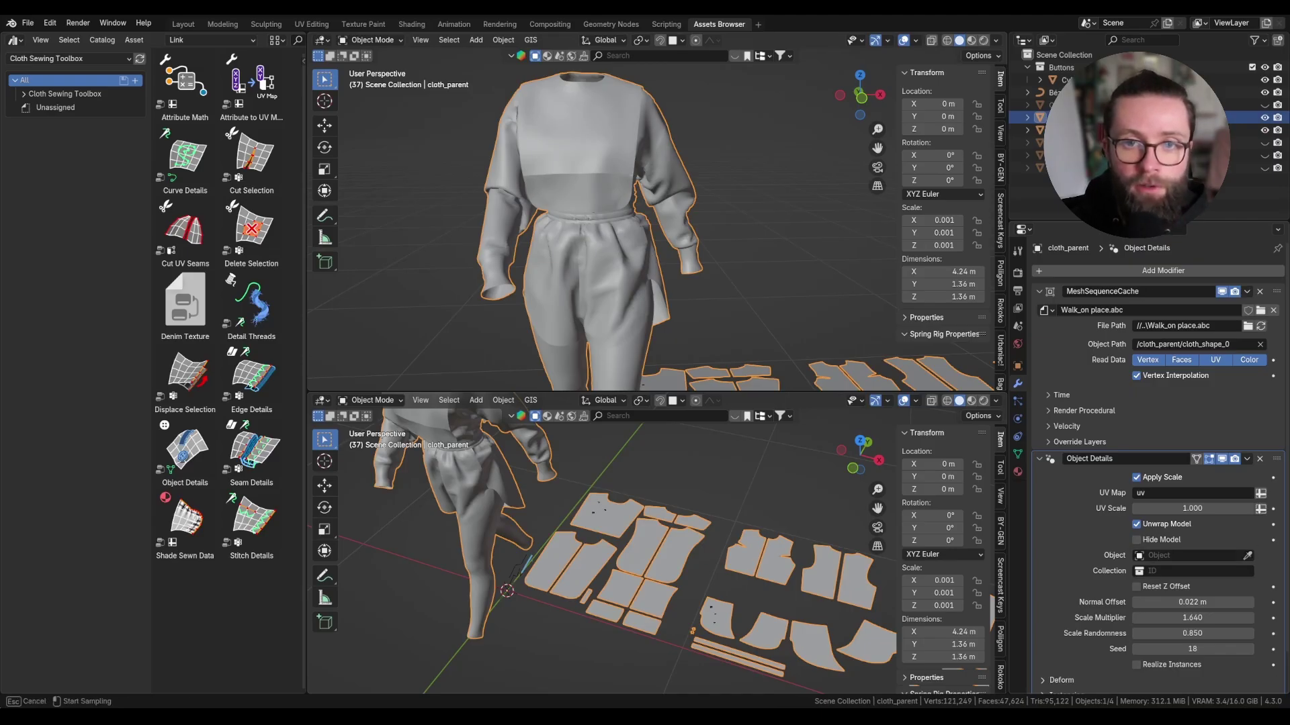
{"action": "key", "text": "Escape"}
{"action": "left_click", "coordinate": [1182, 571]}
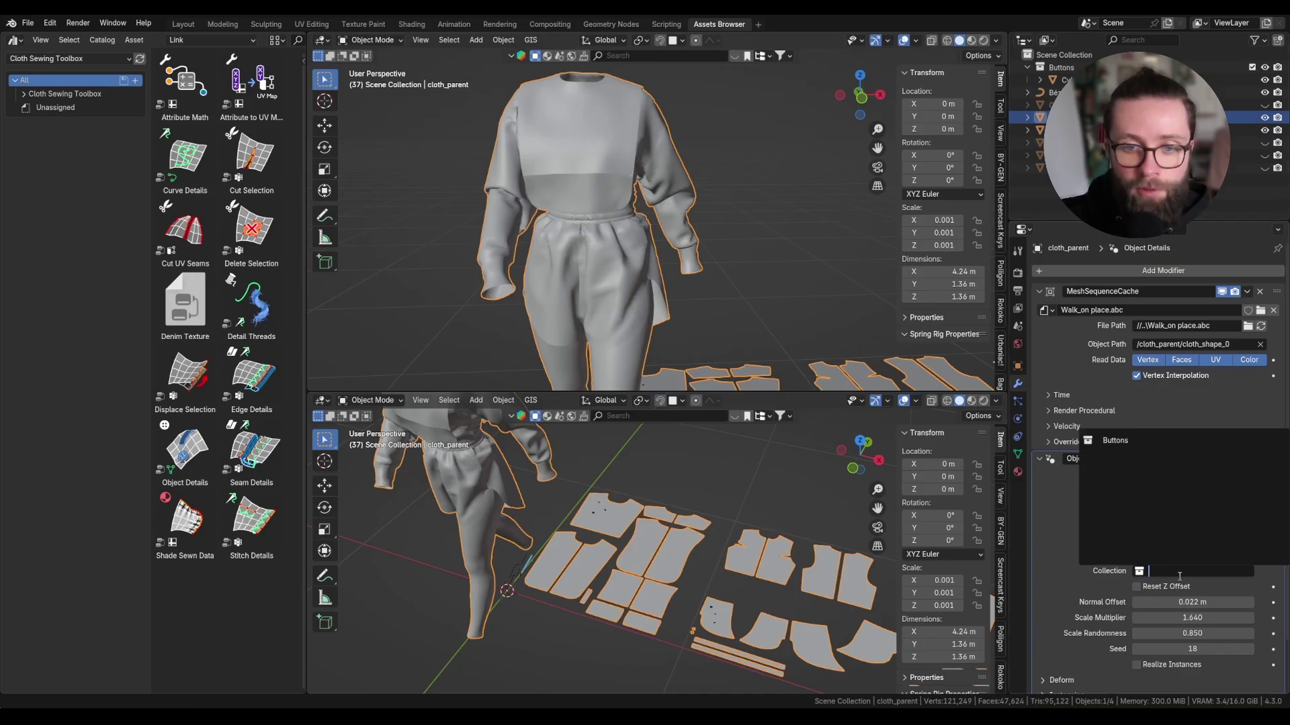
{"action": "left_click", "coordinate": [1124, 442]}
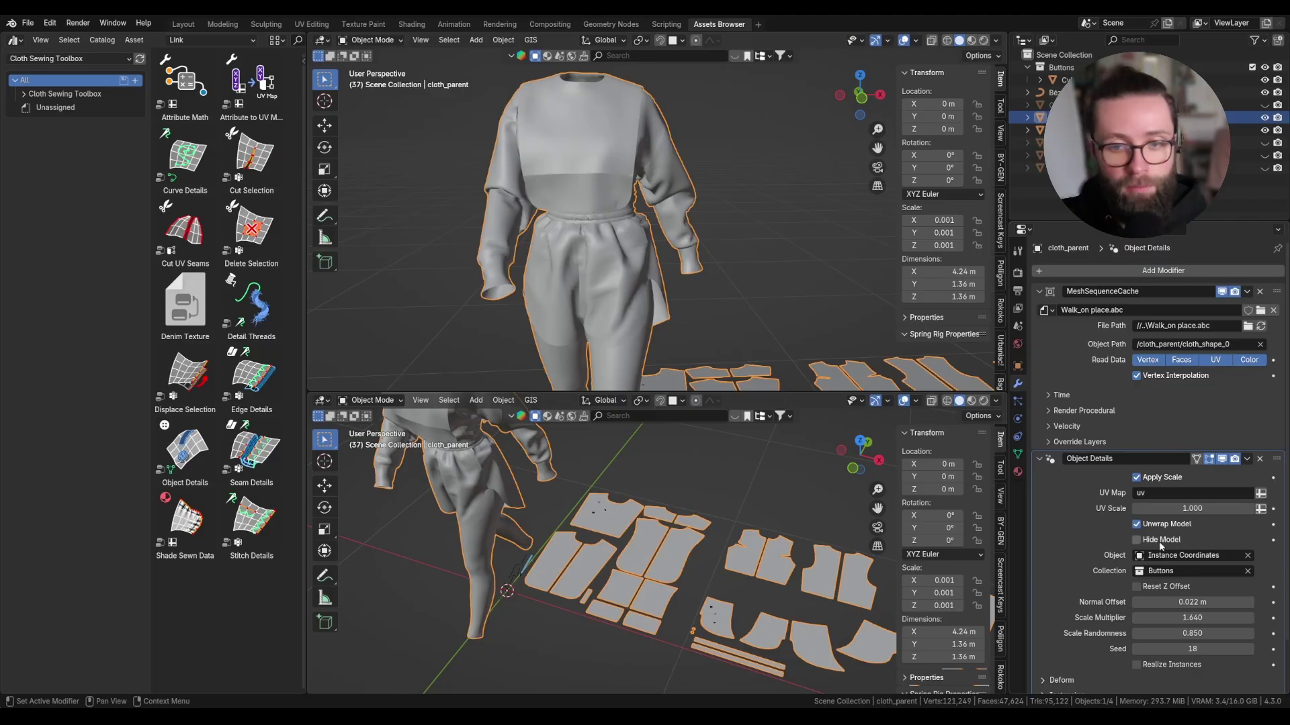
- Enable Instance Collection On Object and reset the button scale to 1.000 with no random variation
{"action": "scroll", "coordinate": [1161, 545], "scroll_direction": "down", "scroll_amount": 5}
{"action": "left_click", "coordinate": [1074, 522]}
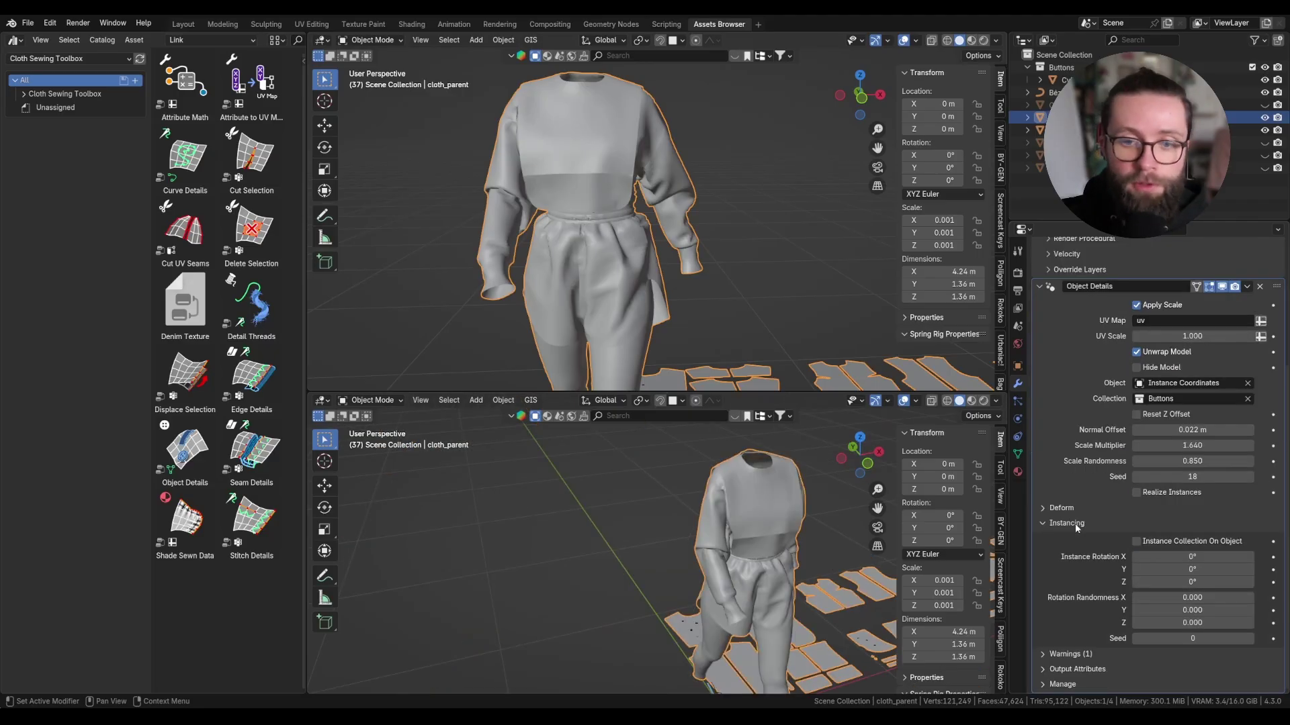
{"action": "left_click", "coordinate": [1136, 541]}
{"action": "key", "text": "BackSpace"}
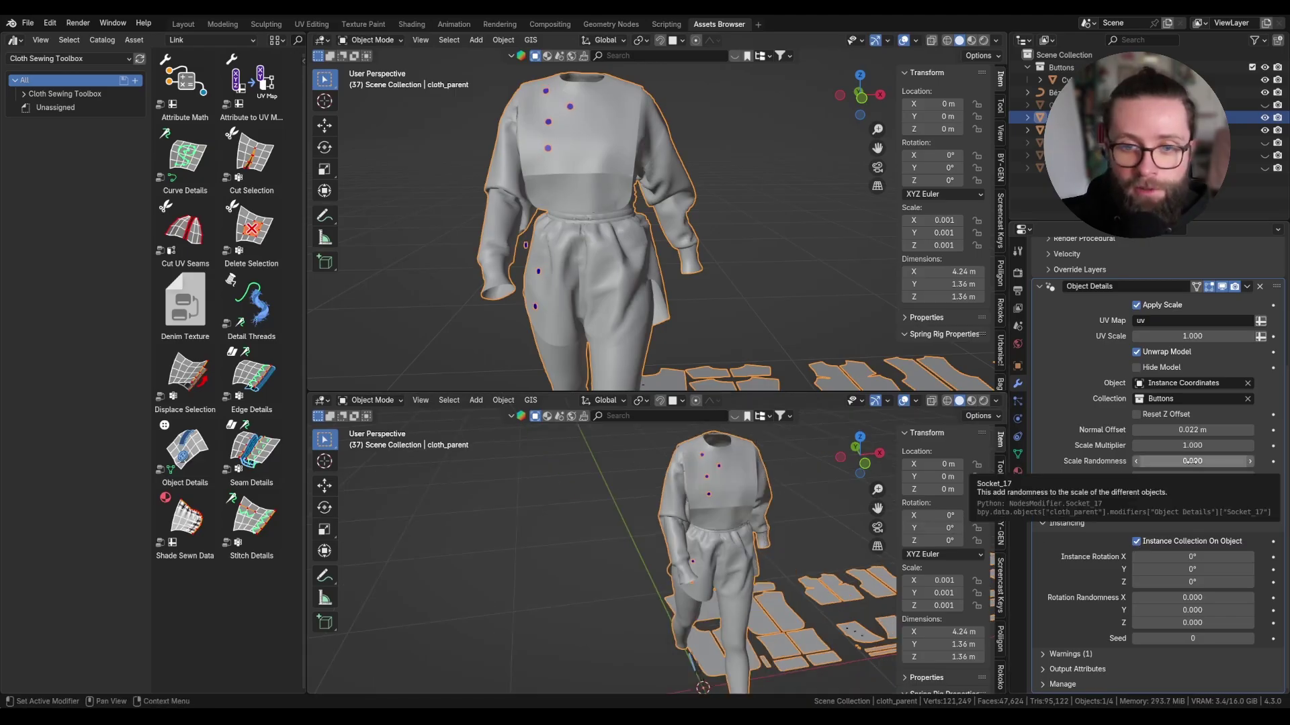
{"action": "key", "text": "BackSpace"}
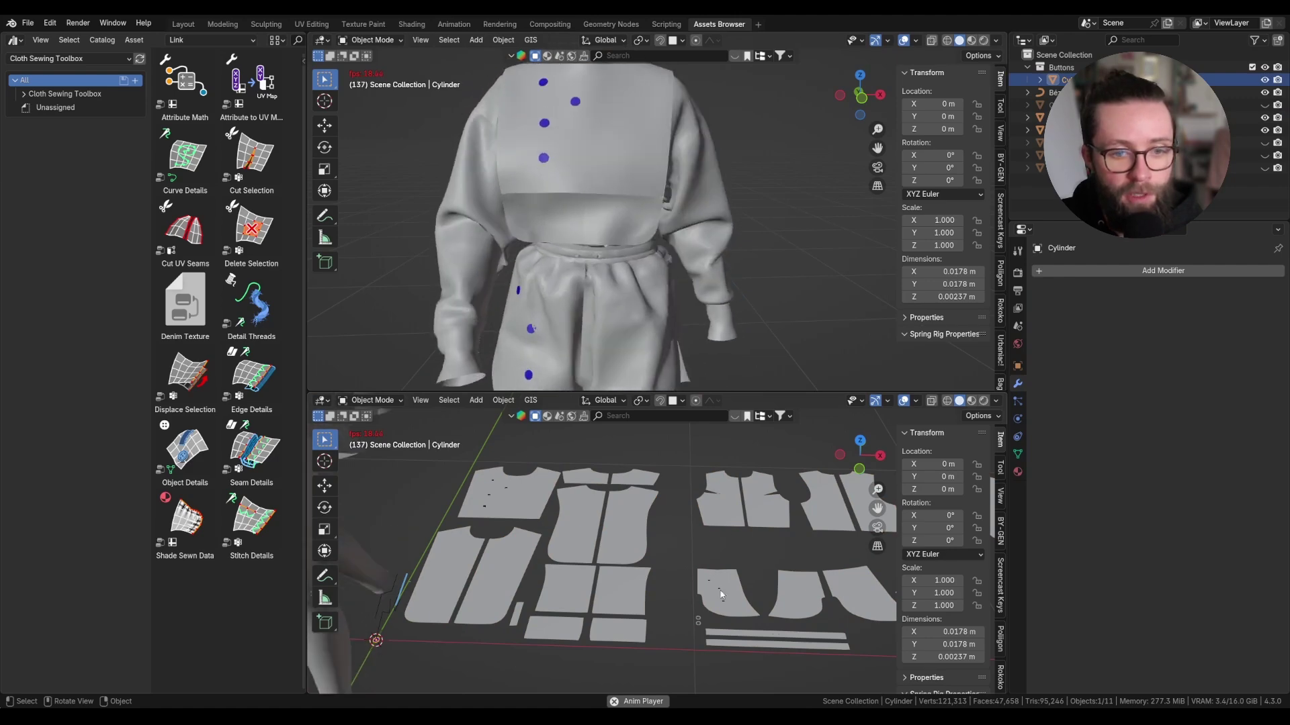
- Duplicate the blue button disc in place and give the copy the green G material
{"action": "left_click", "coordinate": [710, 583]}
{"action": "left_click", "coordinate": [708, 582]}
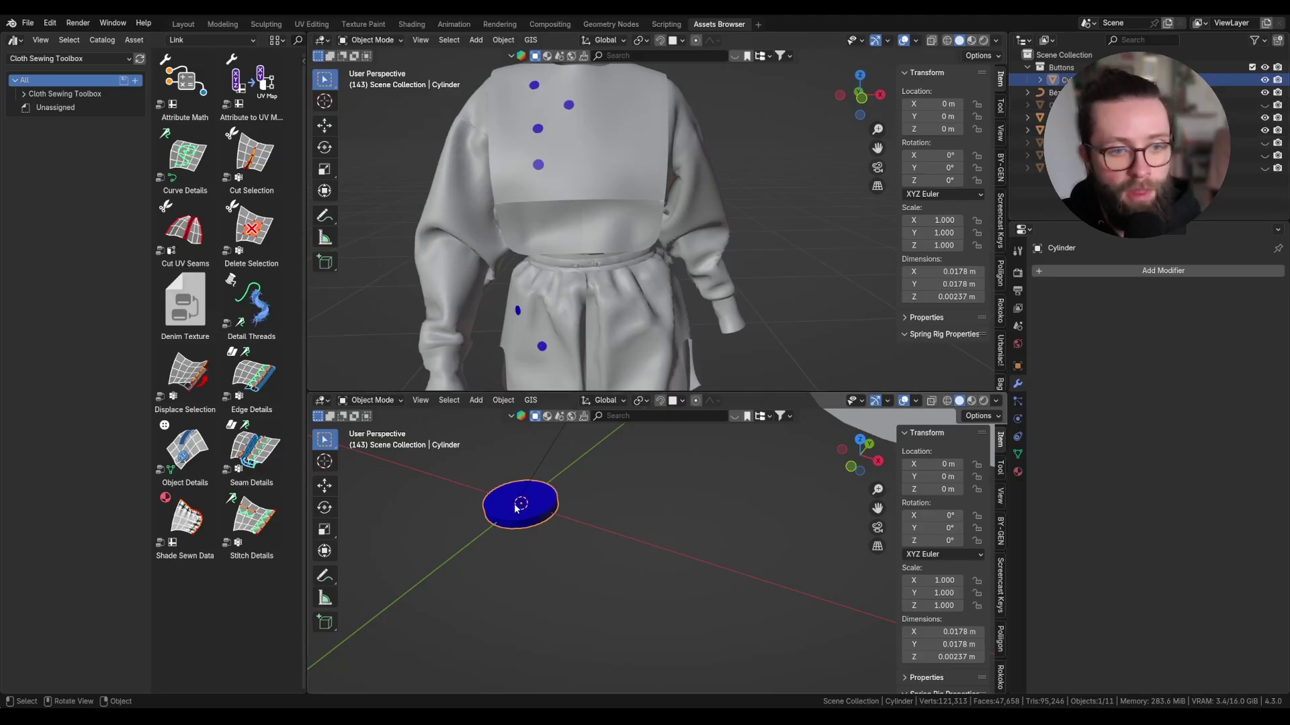
{"action": "key", "text": "shift+d"}
{"action": "right_click", "coordinate": [647, 477]}
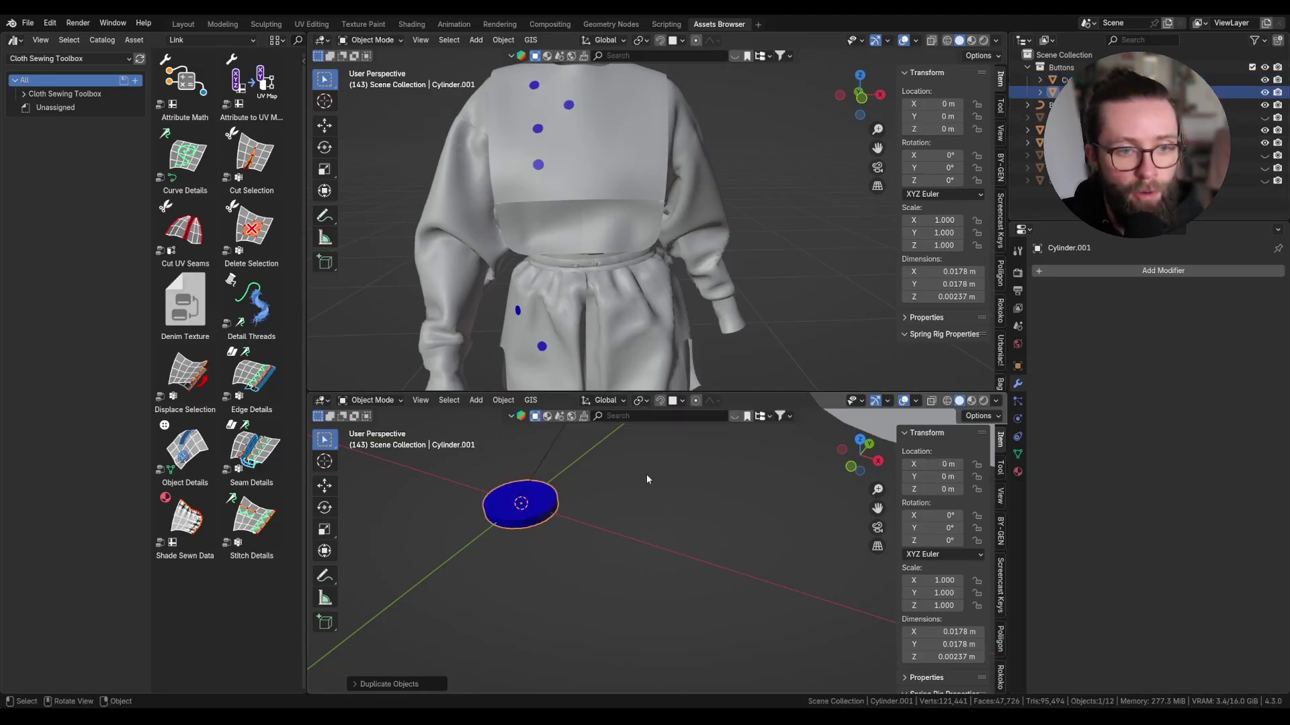
{"action": "left_click", "coordinate": [1018, 471]}
{"action": "left_click", "coordinate": [1040, 323]}
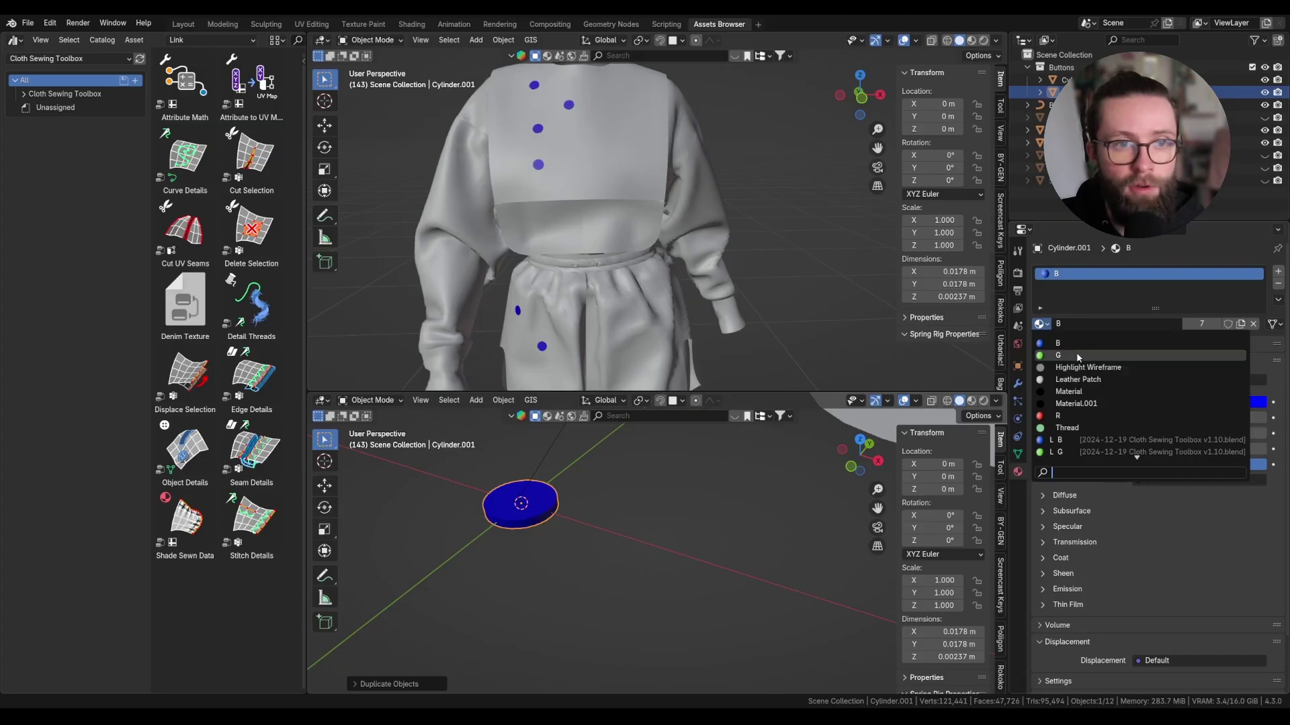
{"action": "left_click", "coordinate": [1074, 354]}
- Move the green button beside the blue one
{"action": "key", "text": "g"}
{"action": "key", "text": "z"}
{"action": "right_click", "coordinate": [549, 467]}
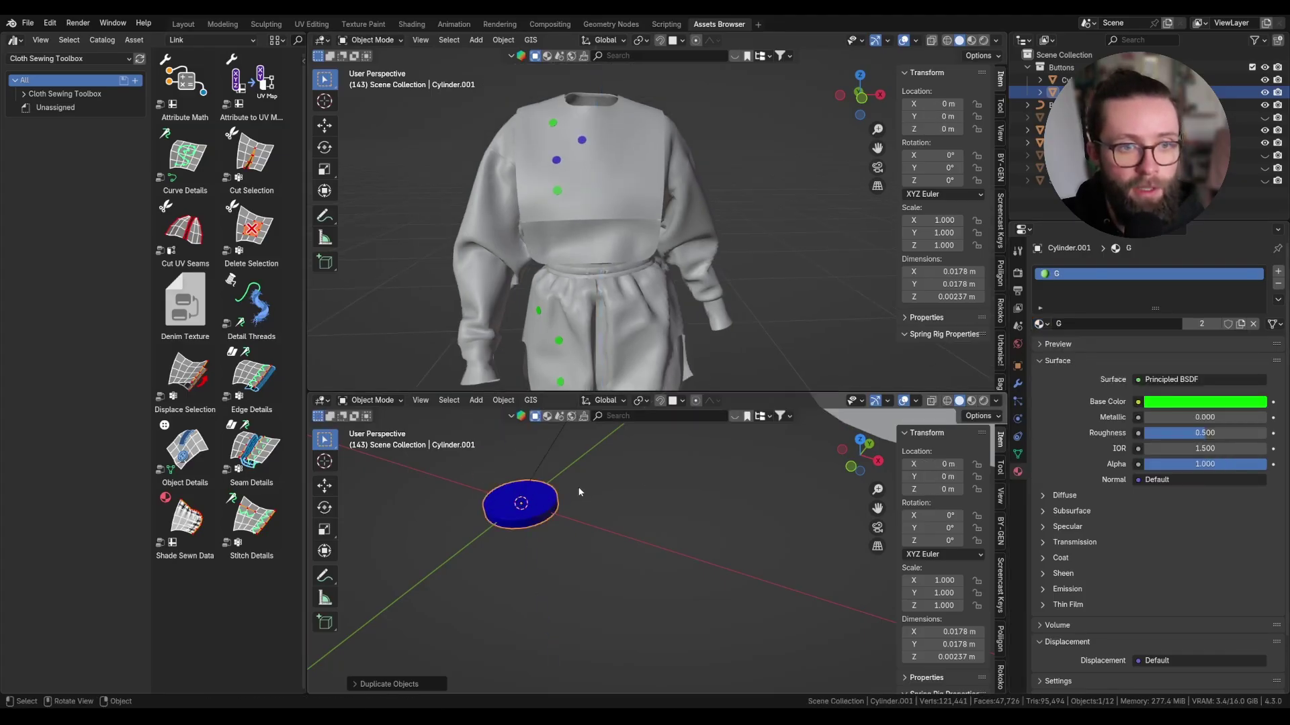
{"action": "key", "text": "g"}
{"action": "left_click", "coordinate": [656, 512]}
- Duplicate the green button, place the copy, and assign it the red R material
{"action": "key", "text": "shift+d"}
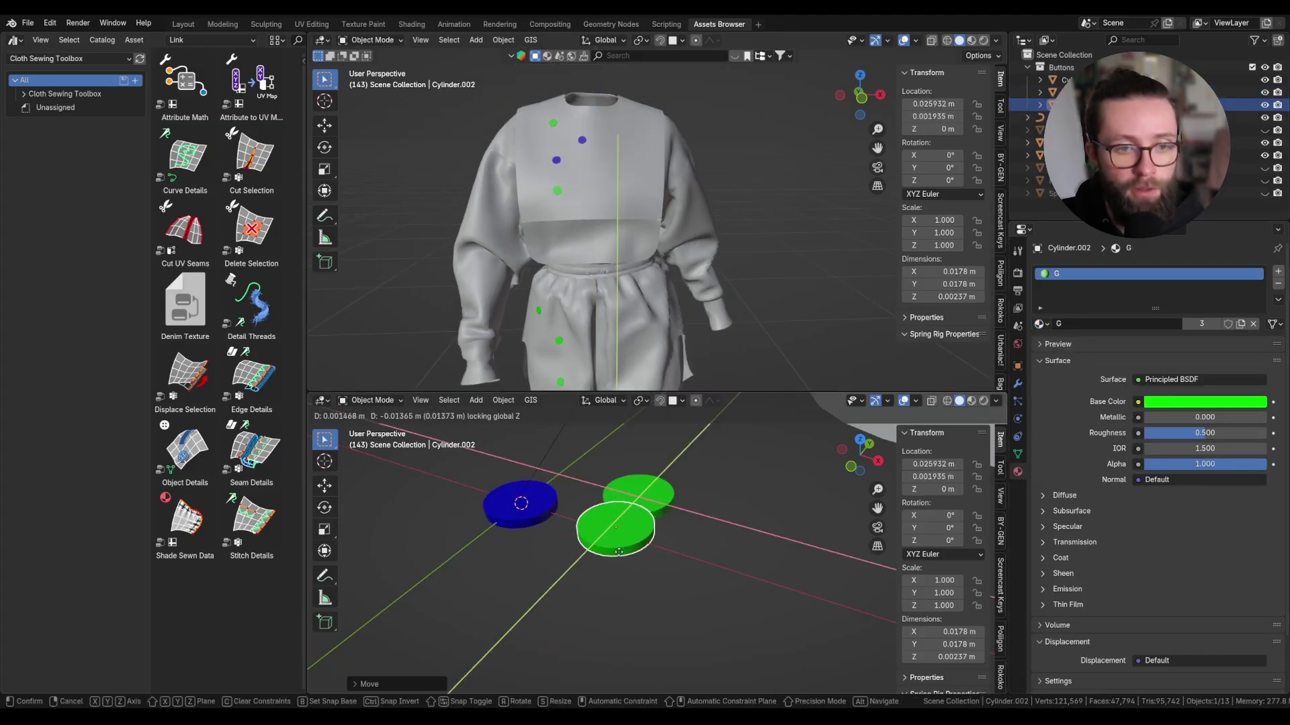
{"action": "left_click", "coordinate": [608, 571]}
{"action": "left_click", "coordinate": [1041, 324]}
{"action": "left_click", "coordinate": [1078, 416]}
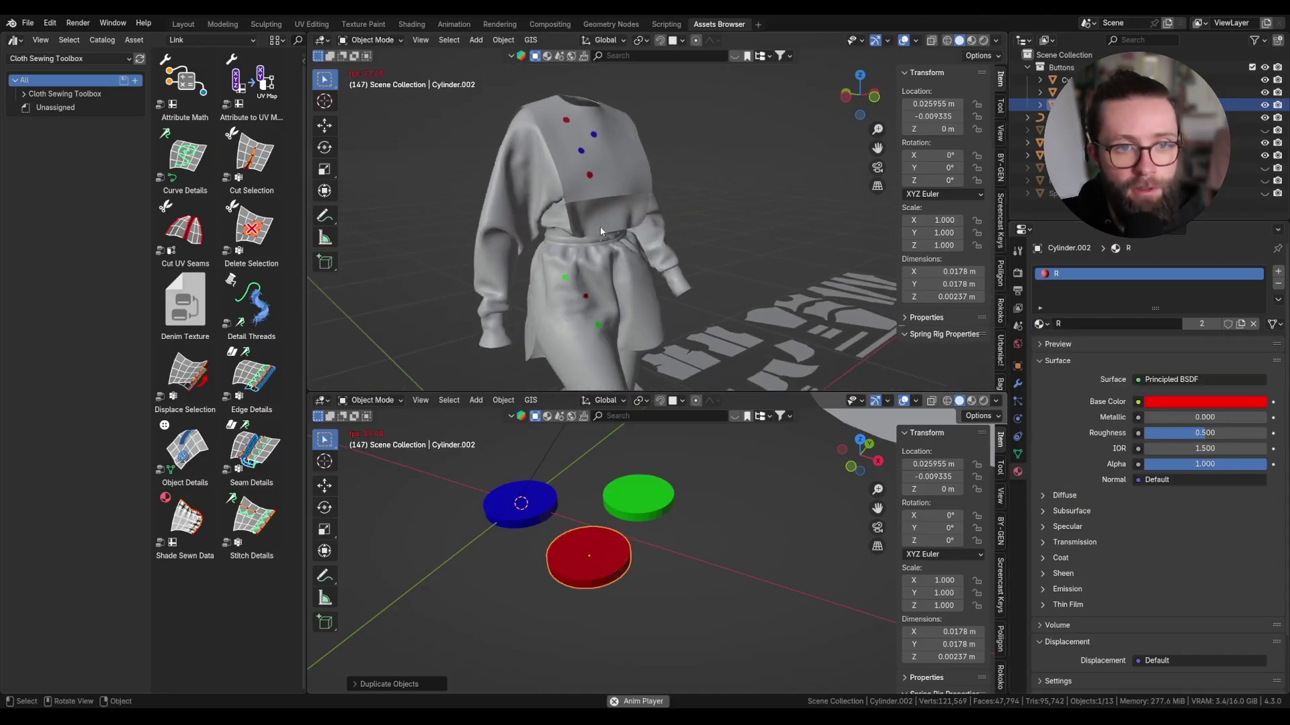
{"action": "left_click", "coordinate": [634, 328]}
- Reshuffle button placement with a new seed and extrude pointed tails on the three discs
{"action": "scroll", "coordinate": [587, 321], "scroll_direction": "up", "scroll_amount": 2}
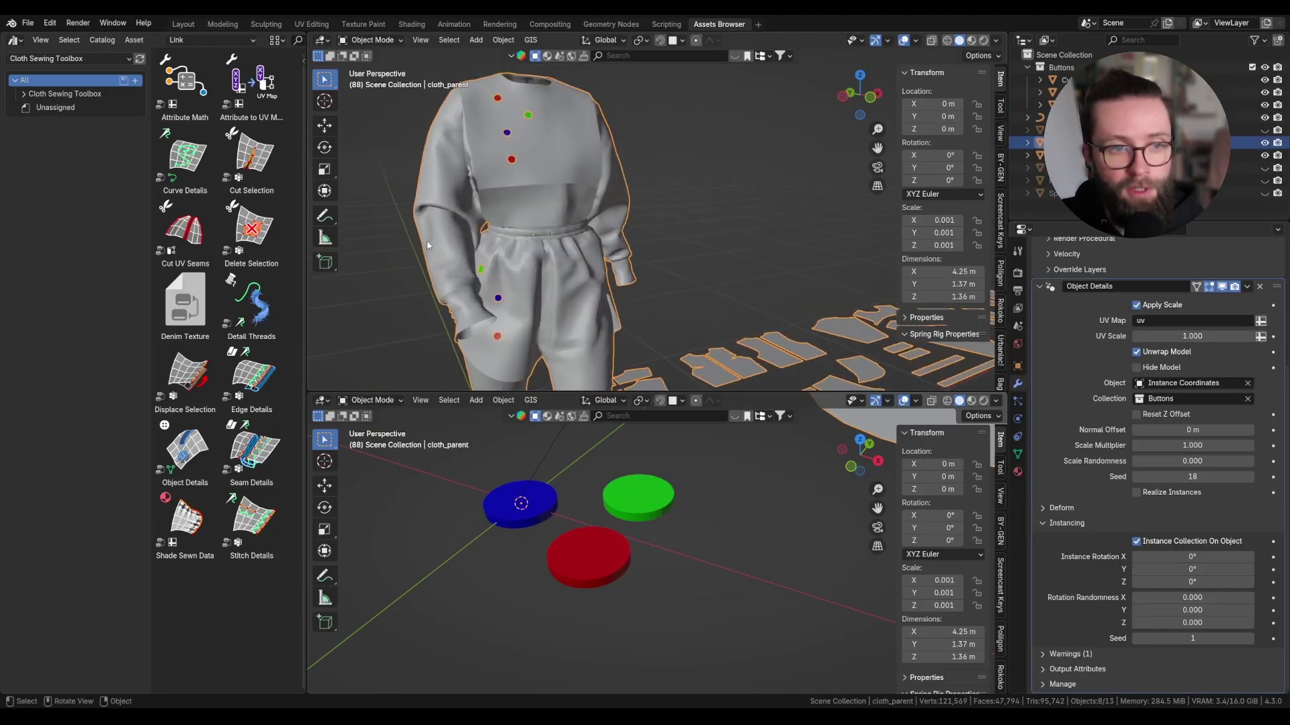
{"action": "left_click", "coordinate": [1250, 639]}
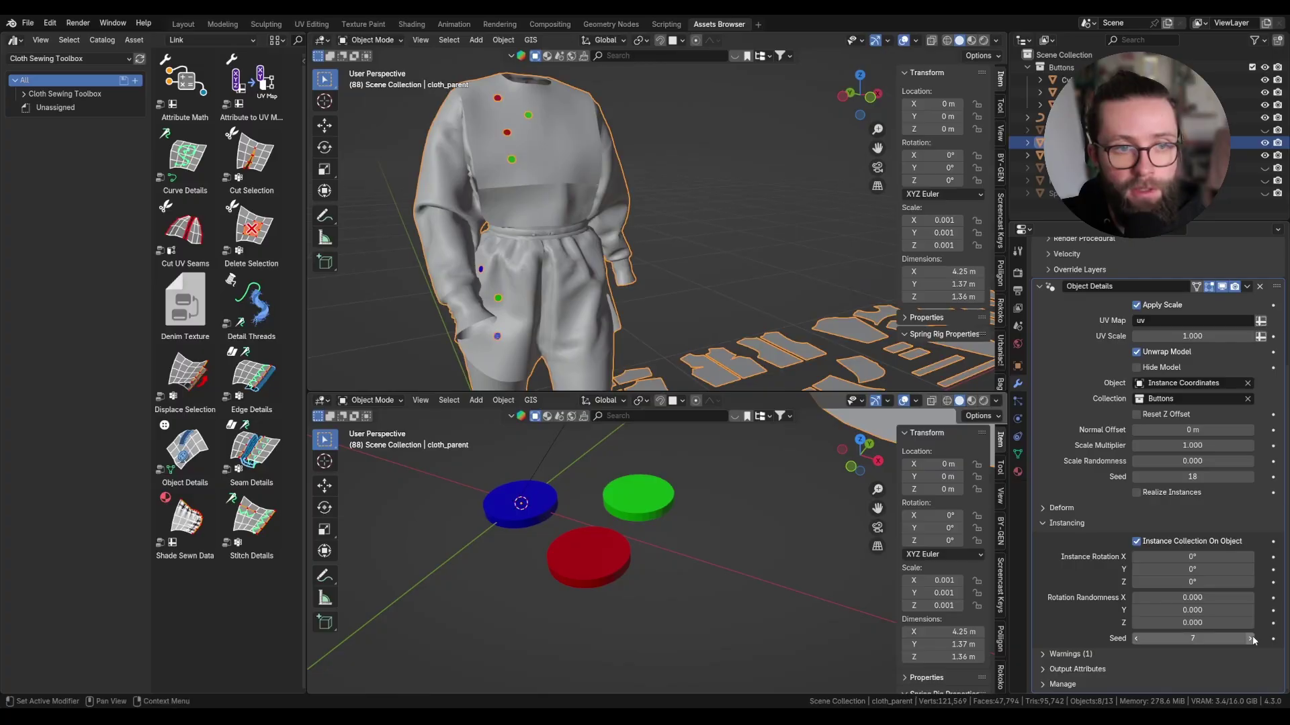
{"action": "scroll", "coordinate": [671, 507], "scroll_direction": "up", "scroll_amount": 2}
{"action": "left_click", "coordinate": [672, 507]}
{"action": "key", "text": "Tab"}
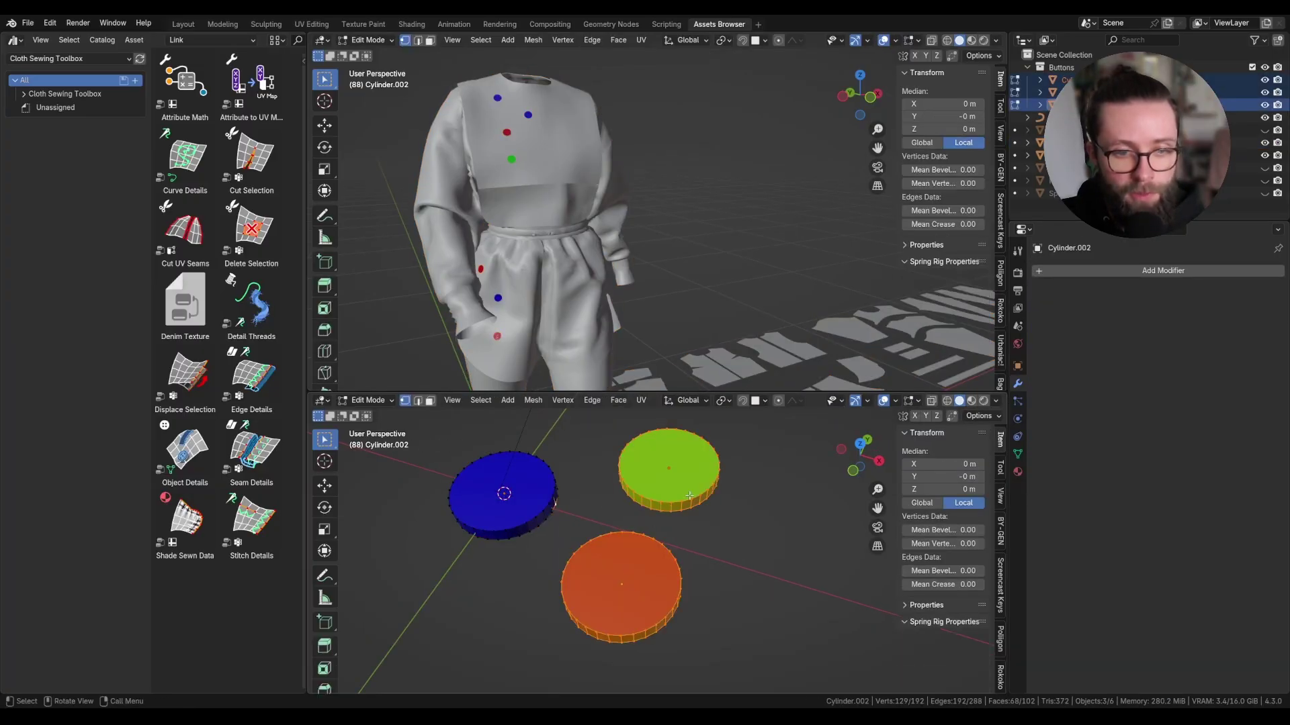
{"action": "left_click", "coordinate": [689, 495]}
{"action": "left_click", "coordinate": [538, 514], "text": "shift"}
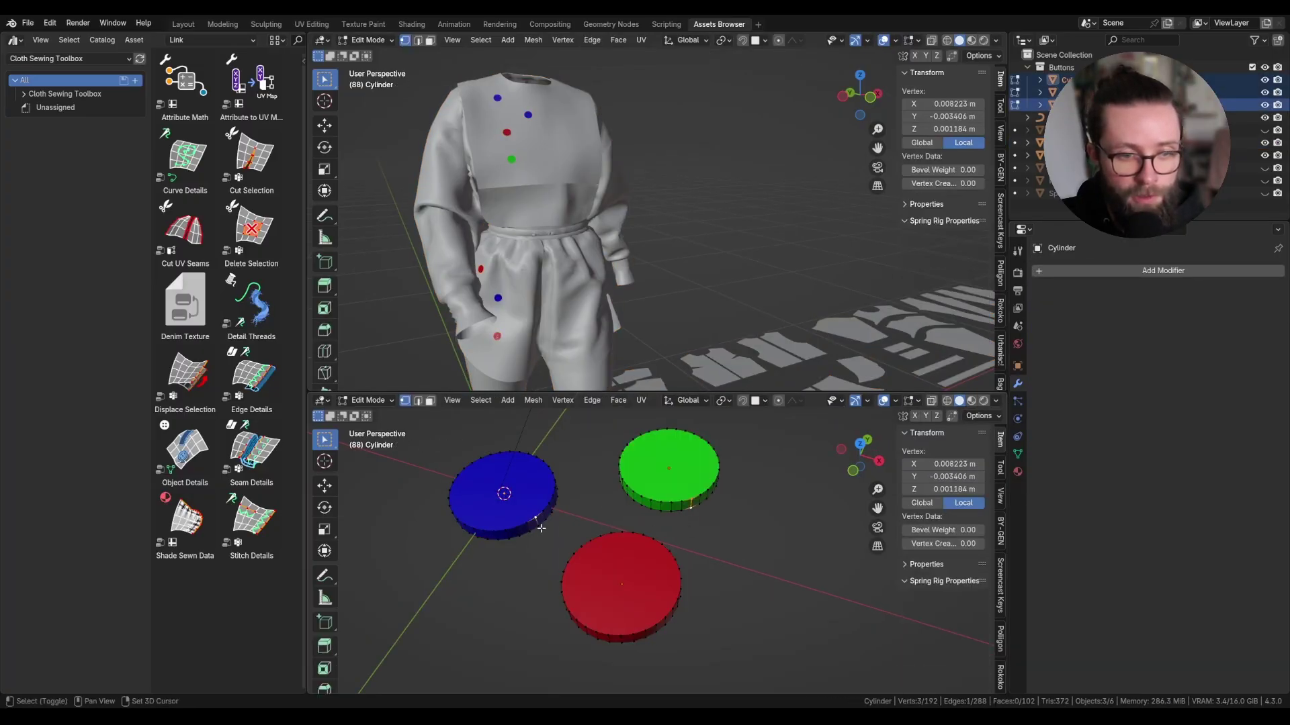
{"action": "key", "text": "Tab"}
{"action": "left_click", "coordinate": [1068, 143]}
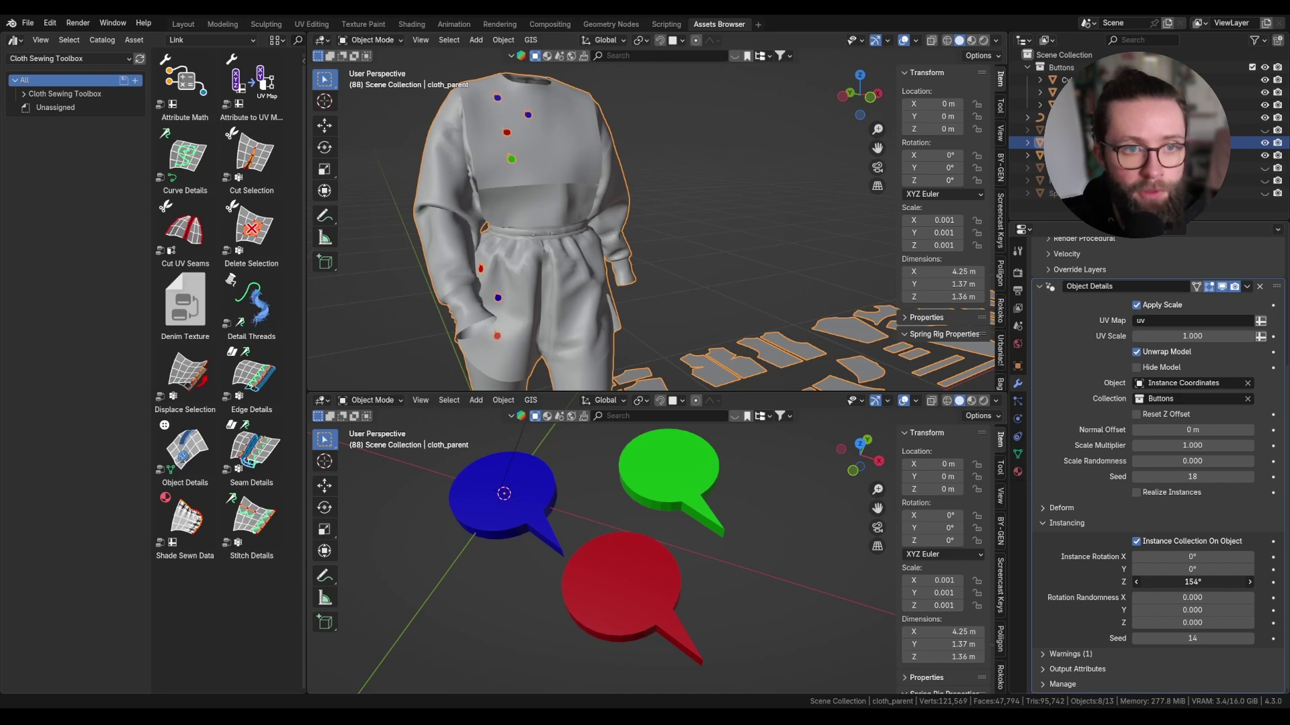
- Rotate button instances 182° on Z and -1.55° on Y, and reveal the output attribute names
{"action": "left_click_drag", "start_coordinate": [1171, 587], "coordinate": [1169, 569]}
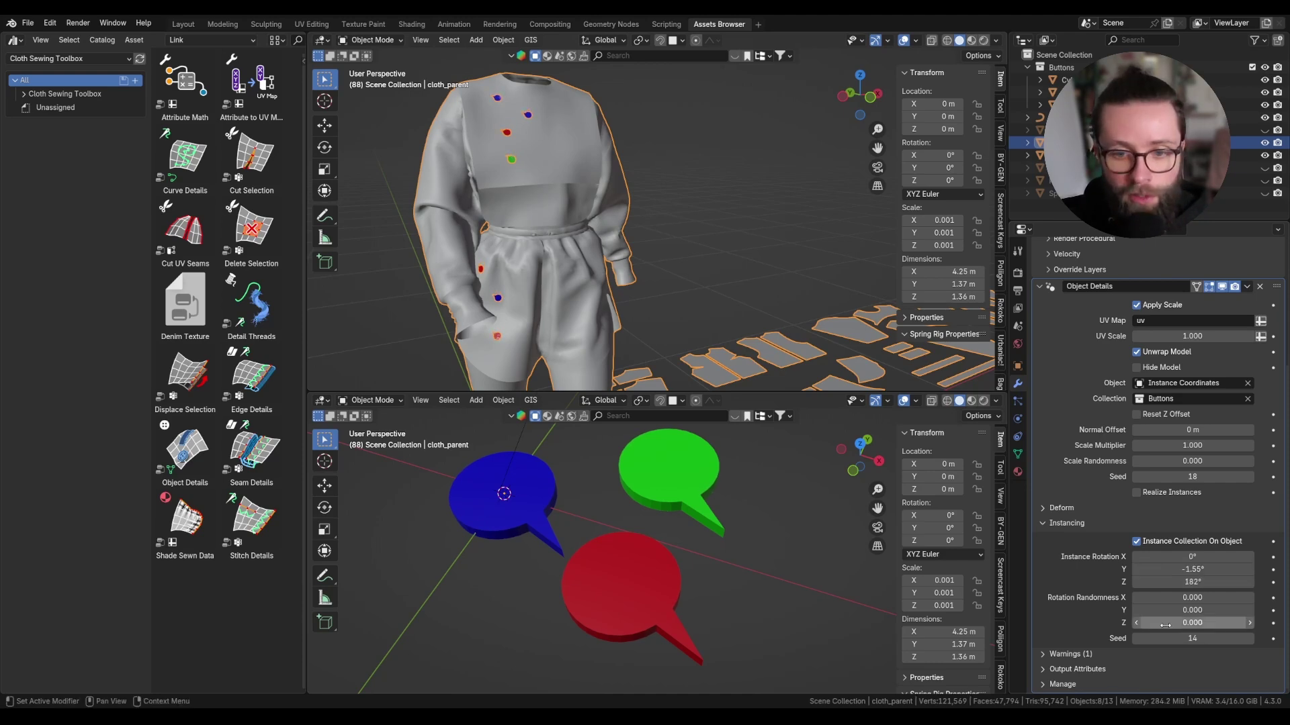
{"action": "left_click_drag", "start_coordinate": [1185, 623], "coordinate": [1216, 622]}
{"action": "scroll", "coordinate": [493, 157], "scroll_direction": "up", "scroll_amount": 2}
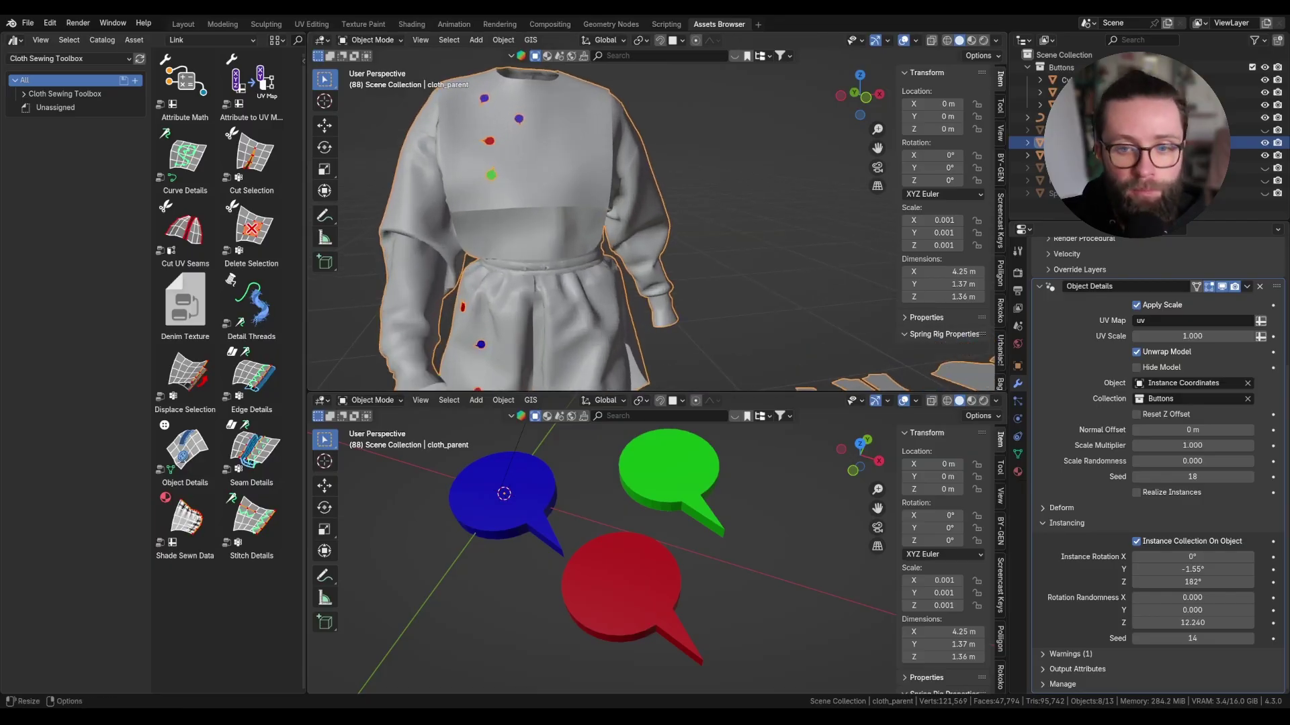
{"action": "left_click", "coordinate": [1077, 669]}
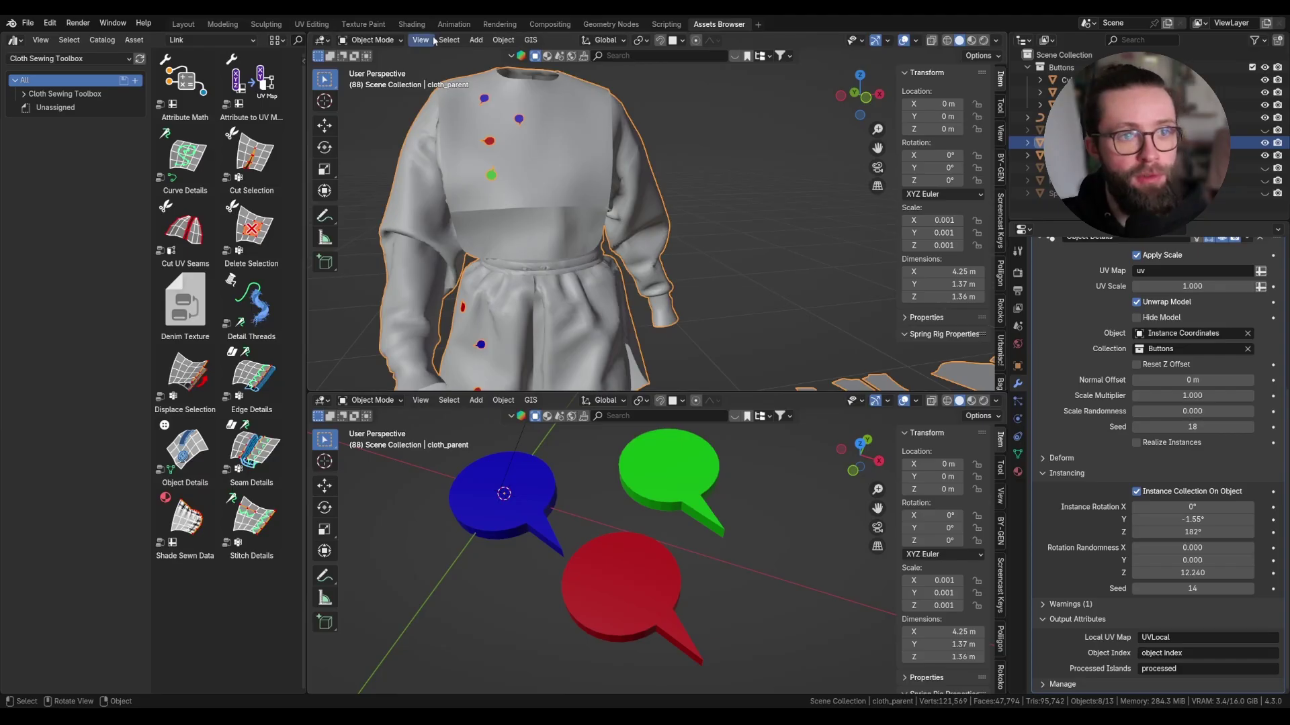
{"action": "left_click", "coordinate": [412, 24]}
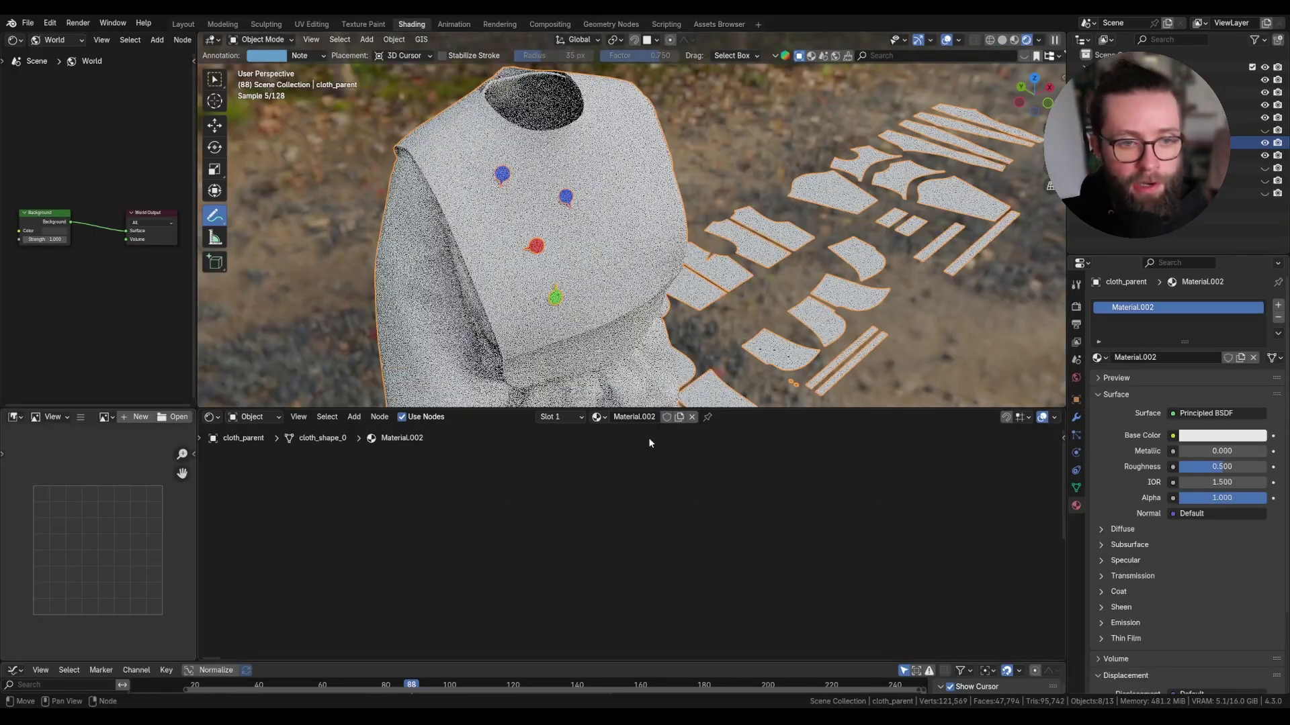
- Add an Attribute node reading UVLocal to drive the garment material's Base Color
{"action": "left_click", "coordinate": [1075, 417]}
{"action": "scroll", "coordinate": [1182, 470], "scroll_direction": "down", "scroll_amount": 10}
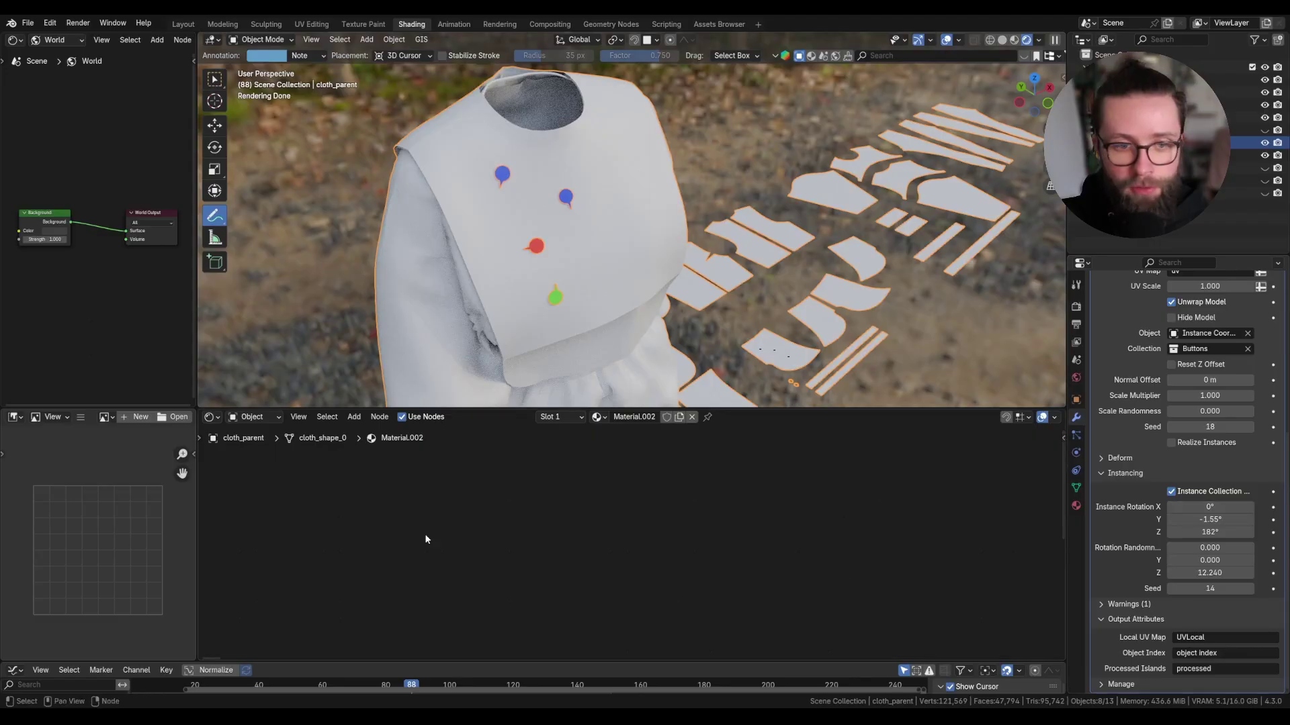
{"action": "key", "text": "Home"}
{"action": "key", "text": "shift+a"}
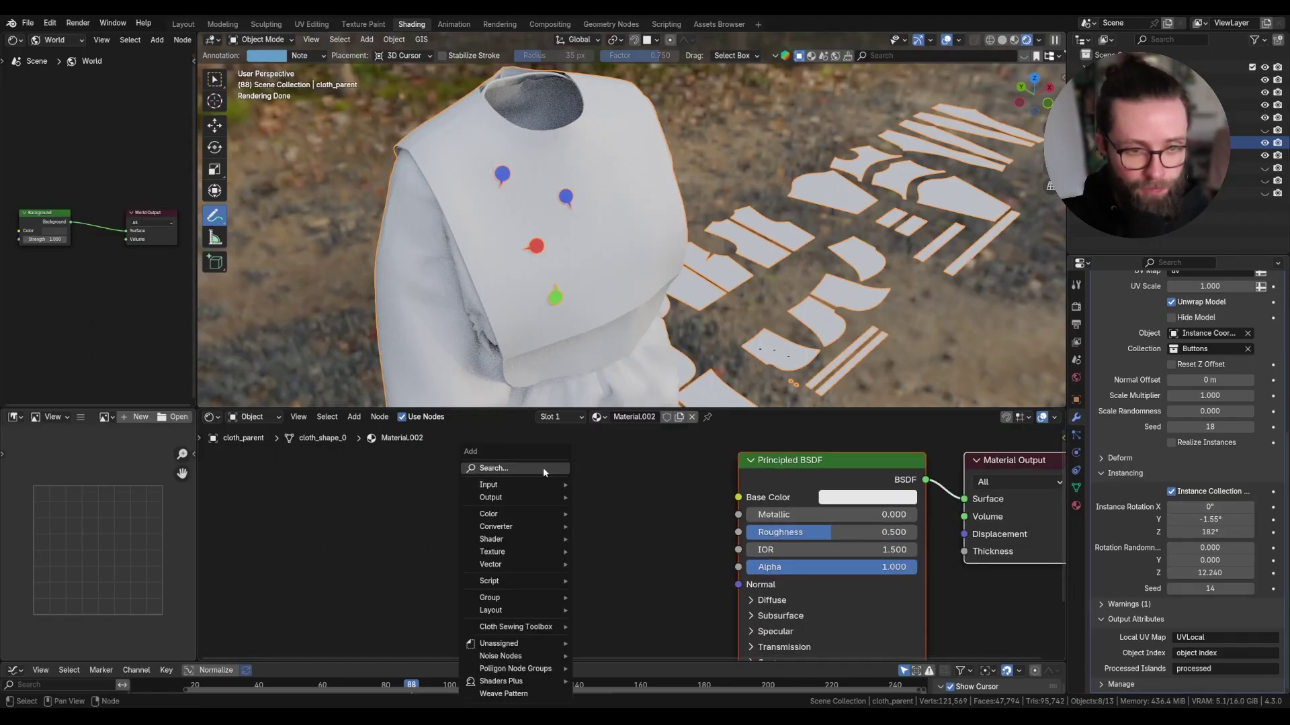
{"action": "type", "text": "attrib"}
{"action": "key", "text": "Return"}
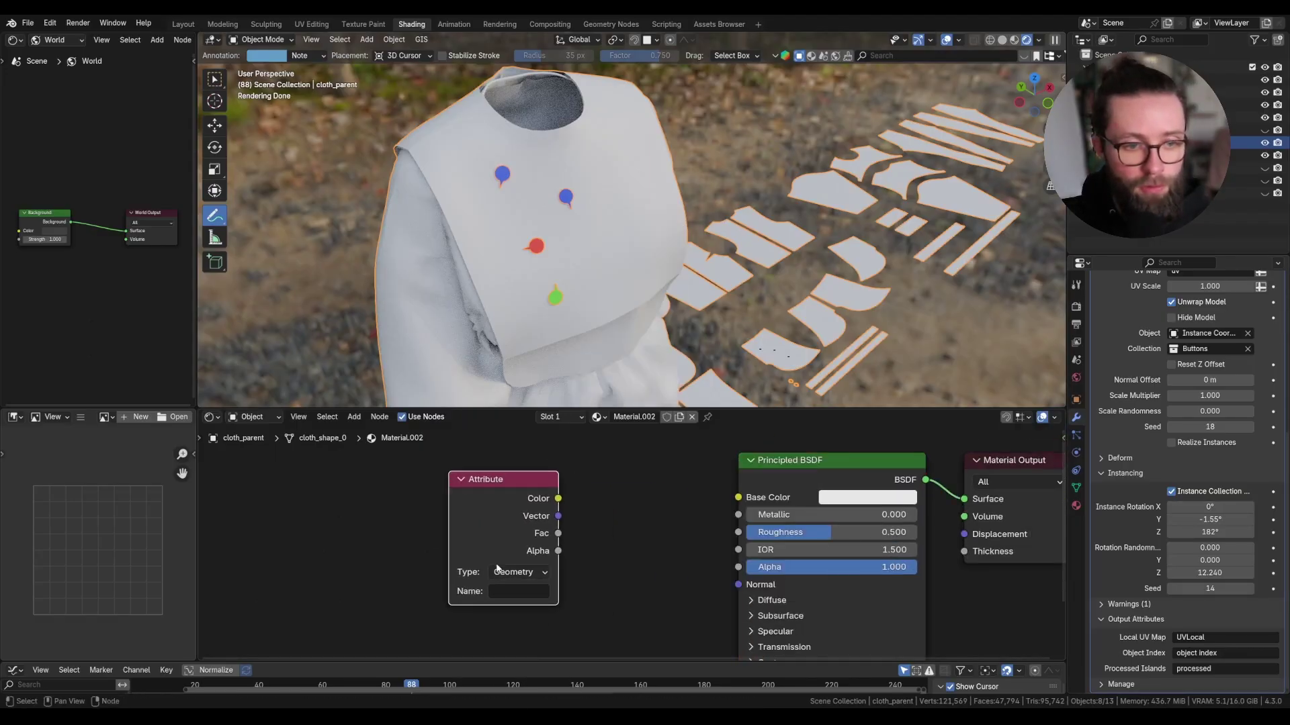
{"action": "left_click", "coordinate": [518, 591]}
{"action": "type", "text": "UVLocal"}
{"action": "key", "text": "Return"}
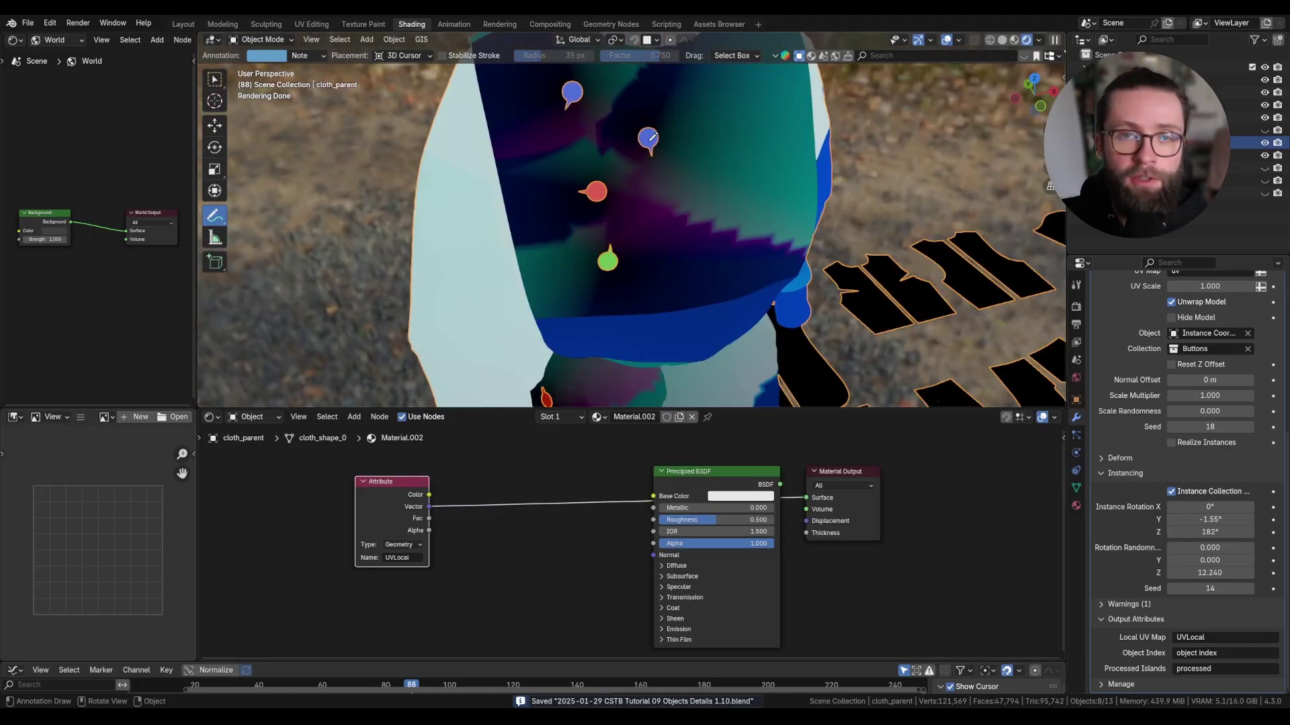
{"action": "middle_click_drag", "start_coordinate": [698, 119], "coordinate": [650, 162]}
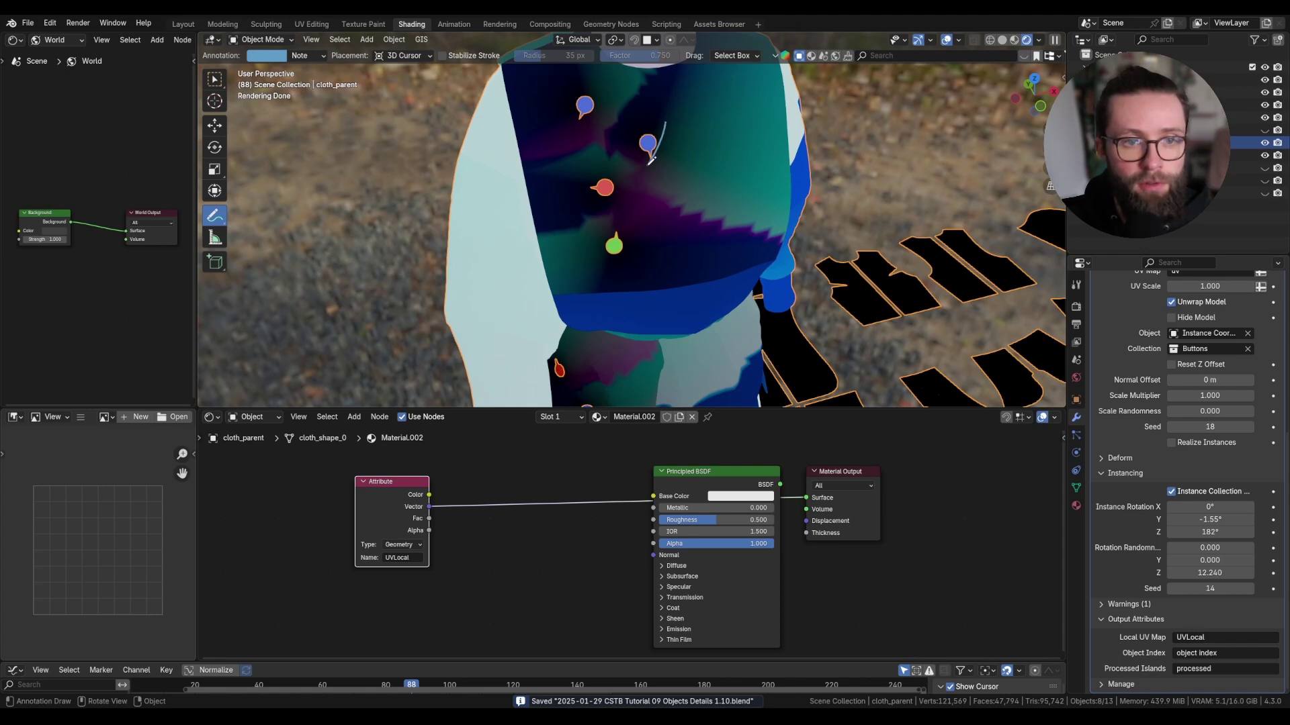
{"action": "key", "text": "ctrl+z"}
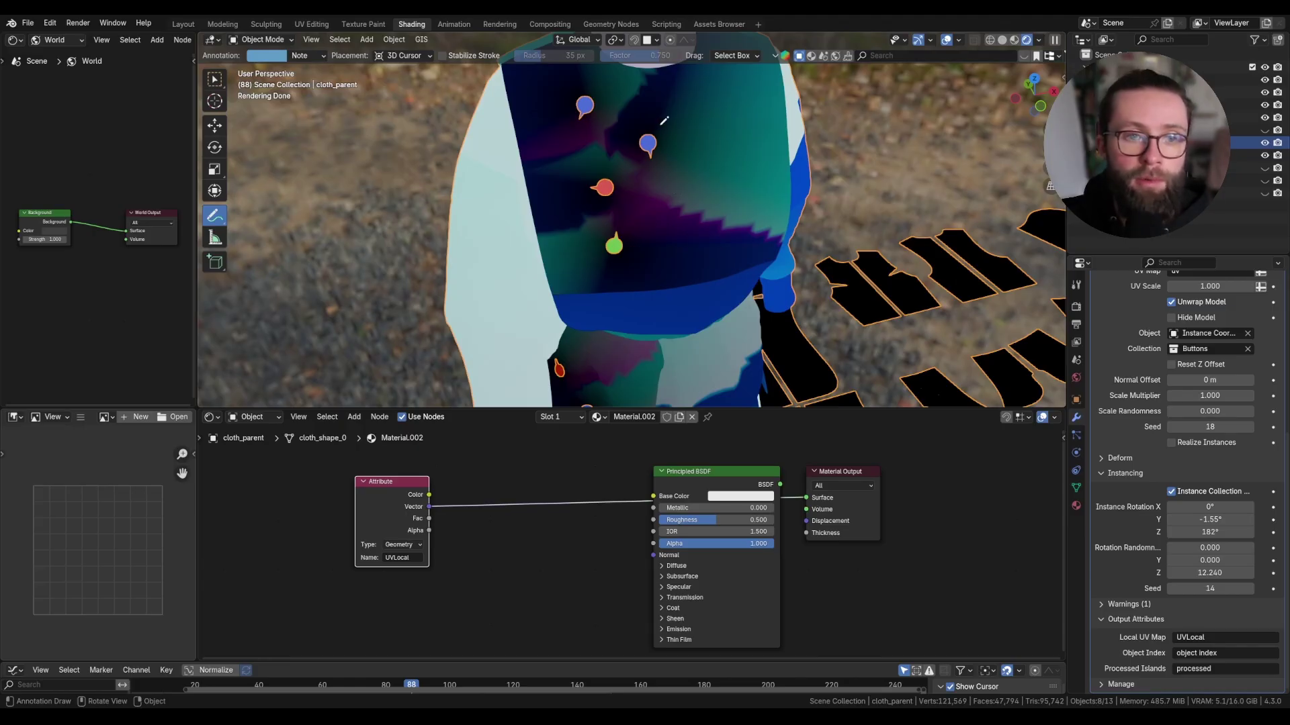
- Insert a Spherical Gradient Texture into the UVLocal link
{"action": "key", "text": "shift+a"}
{"action": "type", "text": "g"}
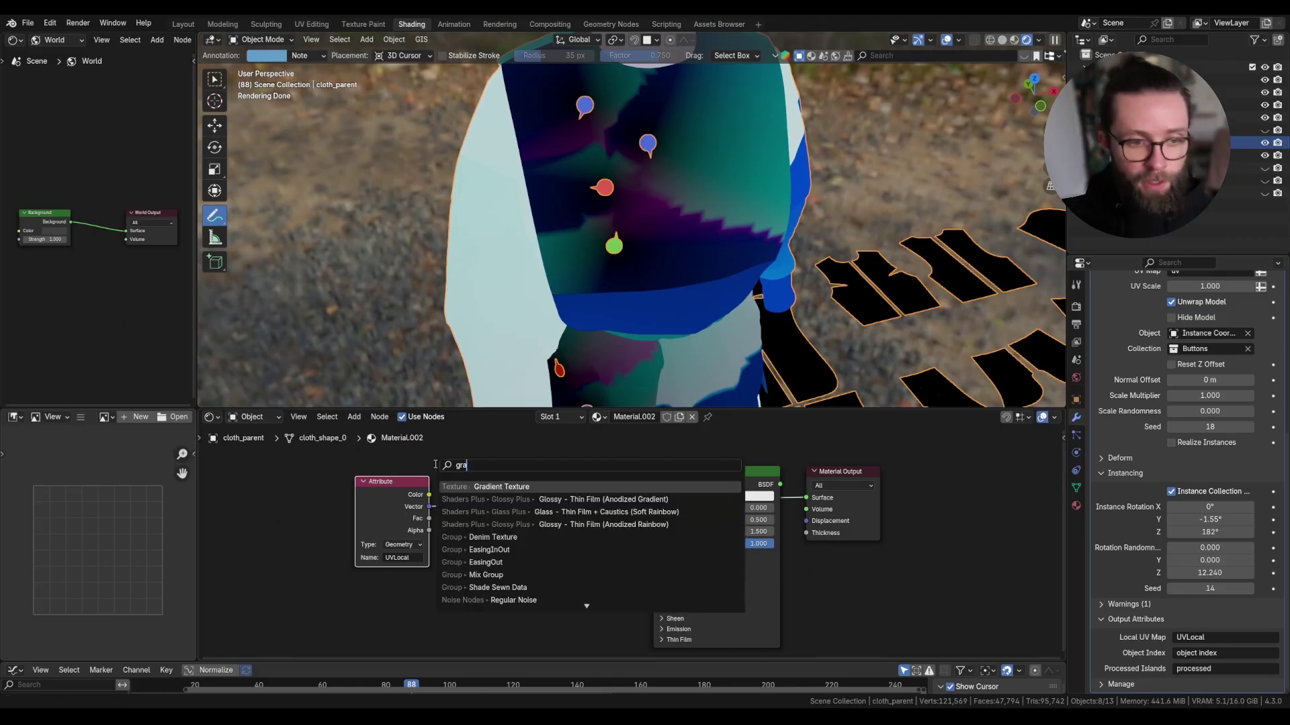
{"action": "type", "text": "ra"}
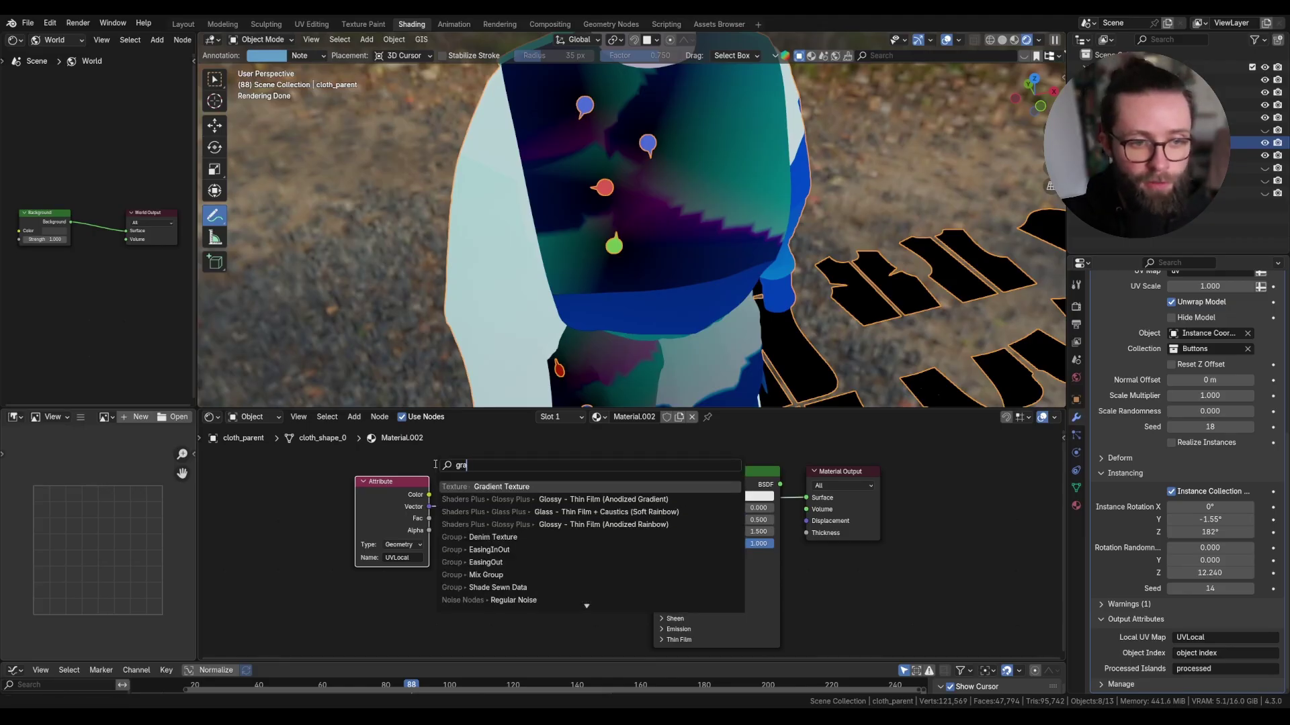
{"action": "key", "text": "Return"}
{"action": "left_click", "coordinate": [489, 500]}
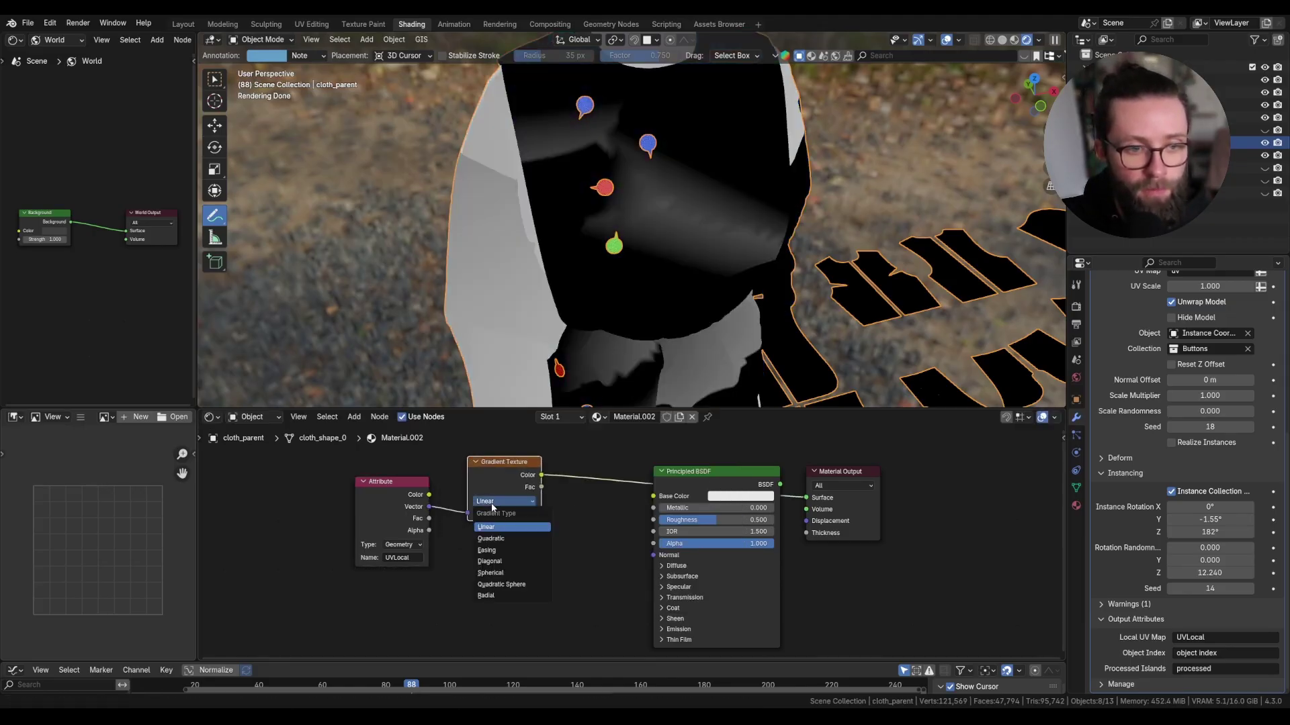
{"action": "left_click", "coordinate": [501, 570]}
- Place a Vector Math Scale node before the gradient and raise its scale to 34.740
{"action": "key", "text": "shift+a"}
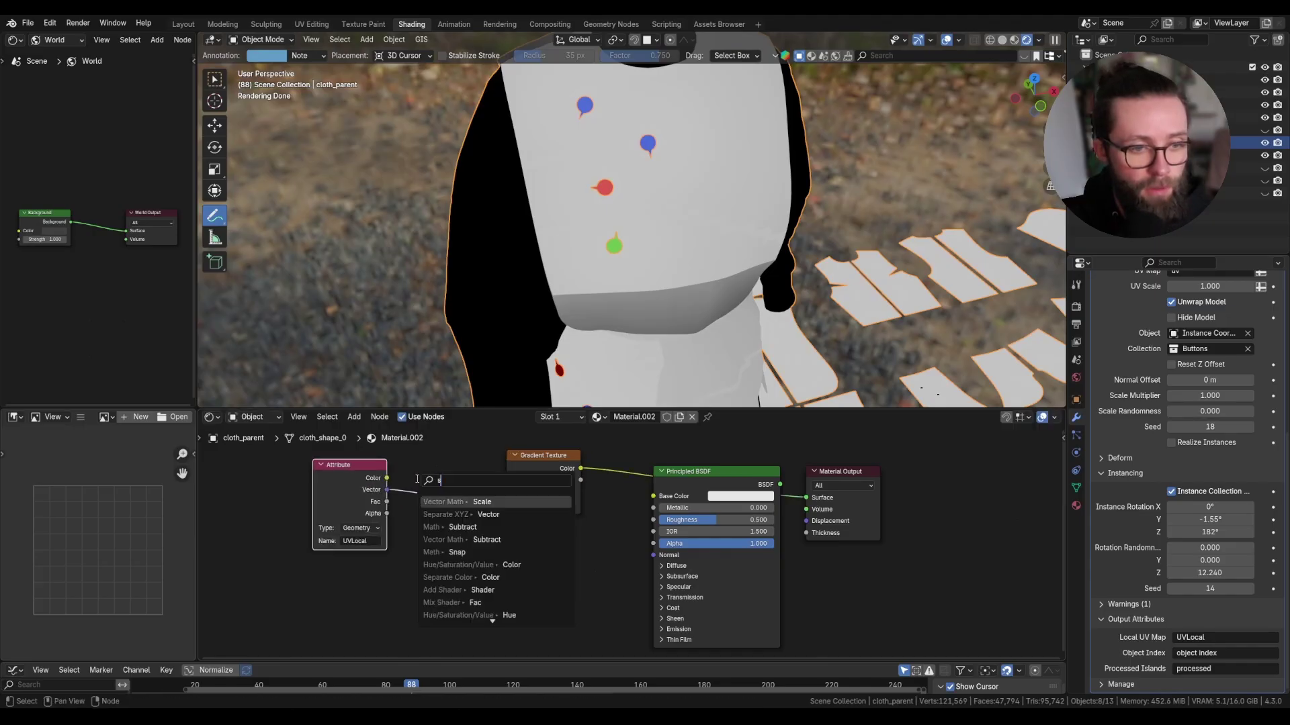
{"action": "type", "text": "scale"}
{"action": "key", "text": "Return"}
{"action": "left_click", "coordinate": [438, 490]}
{"action": "left_click_drag", "start_coordinate": [452, 522], "coordinate": [605, 522]}
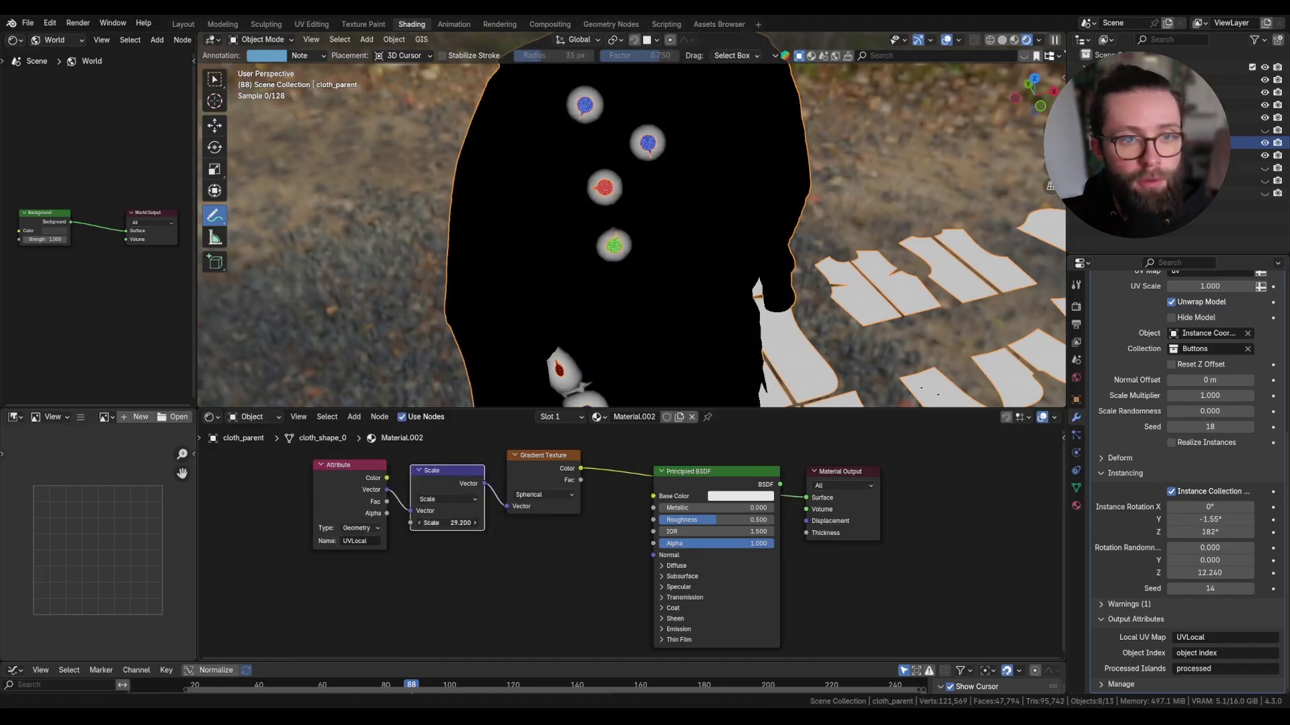
{"action": "scroll", "coordinate": [549, 246], "scroll_direction": "down", "scroll_amount": 5}
{"action": "mouse_move", "coordinate": [531, 255]}
{"action": "middle_mouse_down"}
{"action": "mouse_move", "coordinate": [549, 246]}
{"action": "mouse_move", "coordinate": [510, 282]}
{"action": "middle_mouse_up"}
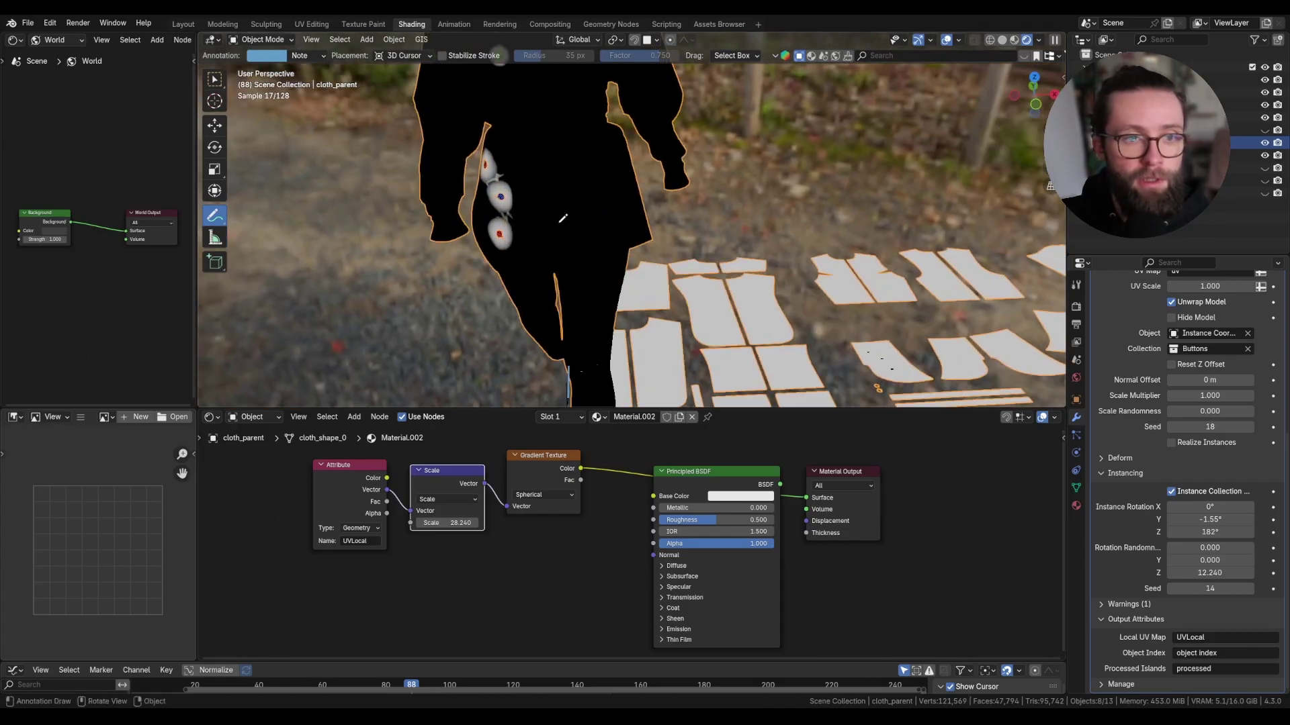
{"action": "scroll", "coordinate": [511, 282], "scroll_direction": "up", "scroll_amount": 3}
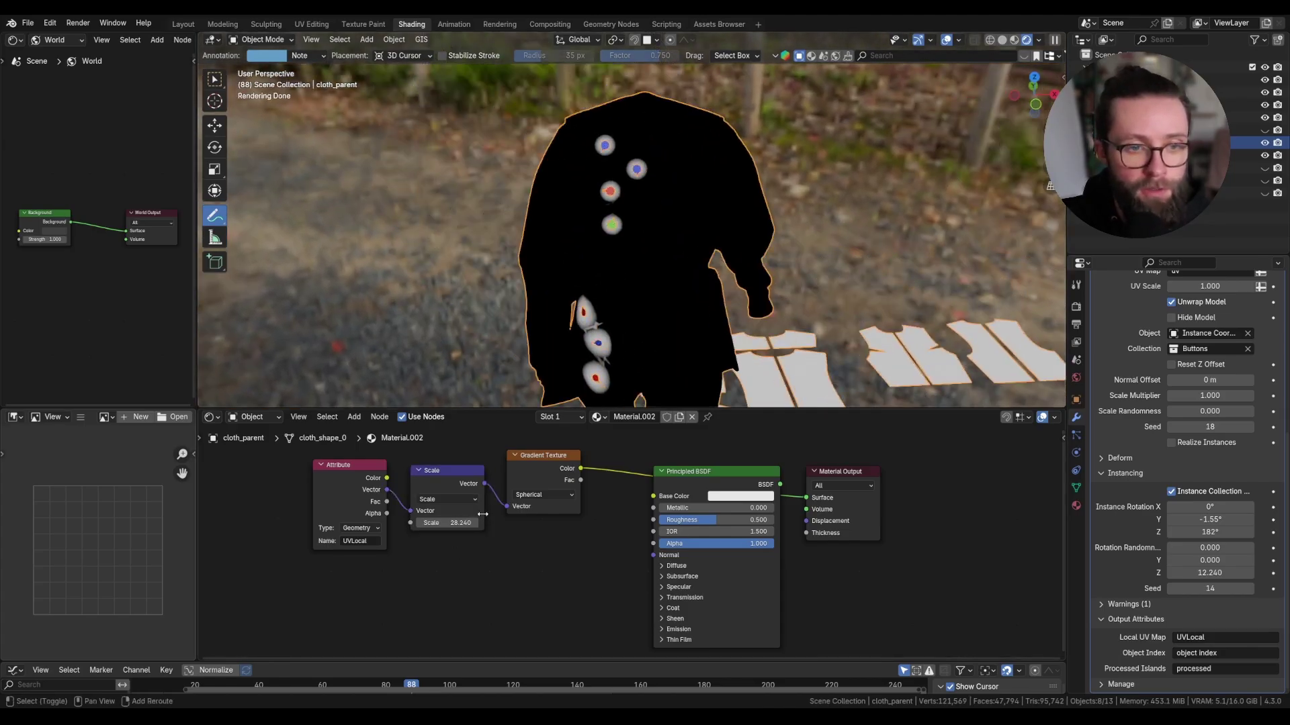
{"action": "left_click_drag", "start_coordinate": [482, 513], "coordinate": [510, 514]}
{"action": "scroll", "coordinate": [584, 101], "scroll_direction": "up", "scroll_amount": 5}
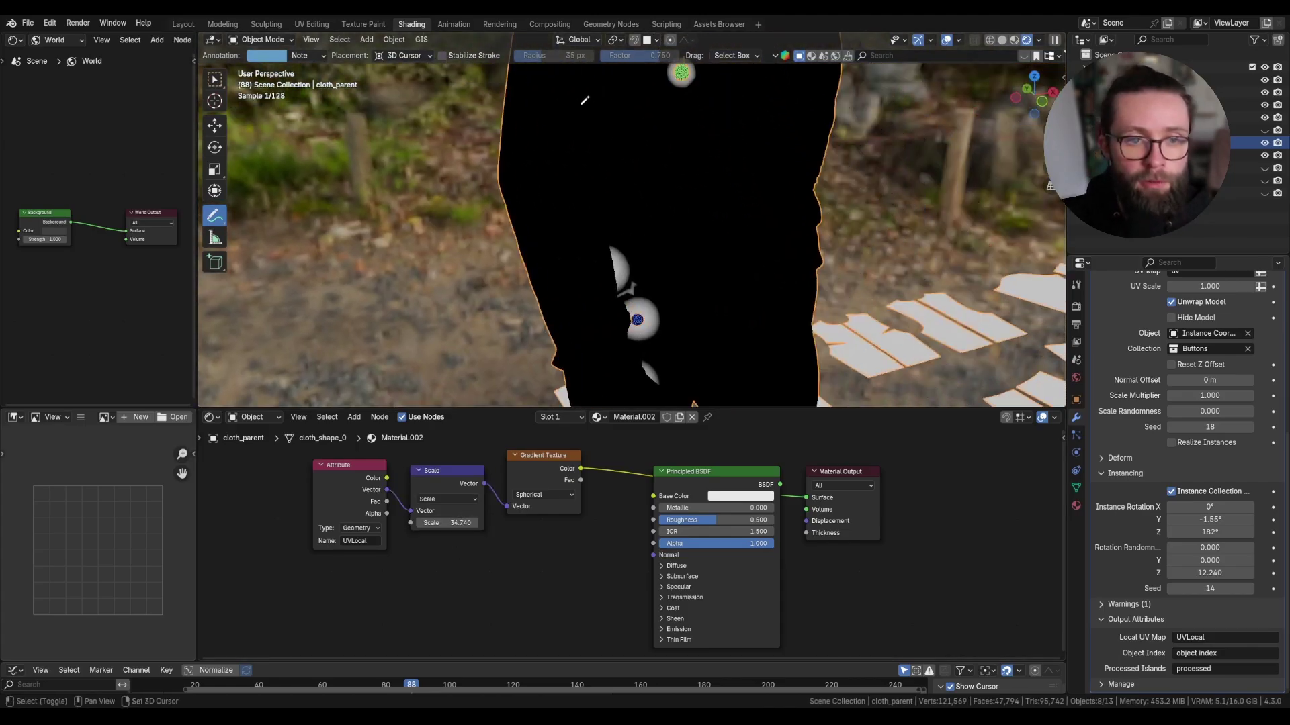
{"action": "mouse_move", "coordinate": [584, 101]}
{"action": "middle_mouse_down"}
{"action": "mouse_move", "coordinate": [534, 206]}
{"action": "mouse_move", "coordinate": [564, 211]}
{"action": "middle_mouse_up"}
- Save the file with the UVLocal, Scale and Gradient chain in place
{"action": "key", "text": "ctrl+s"}
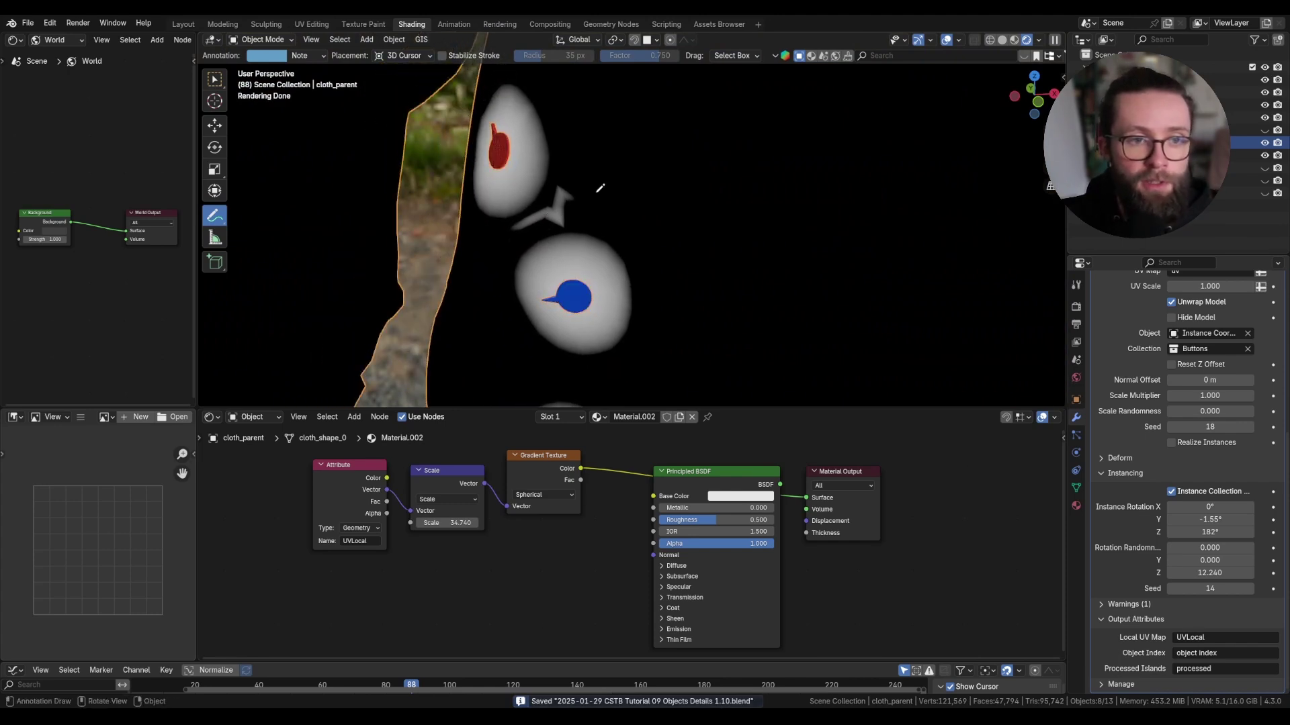
{"action": "left_click_drag", "start_coordinate": [547, 215], "coordinate": [569, 297]}
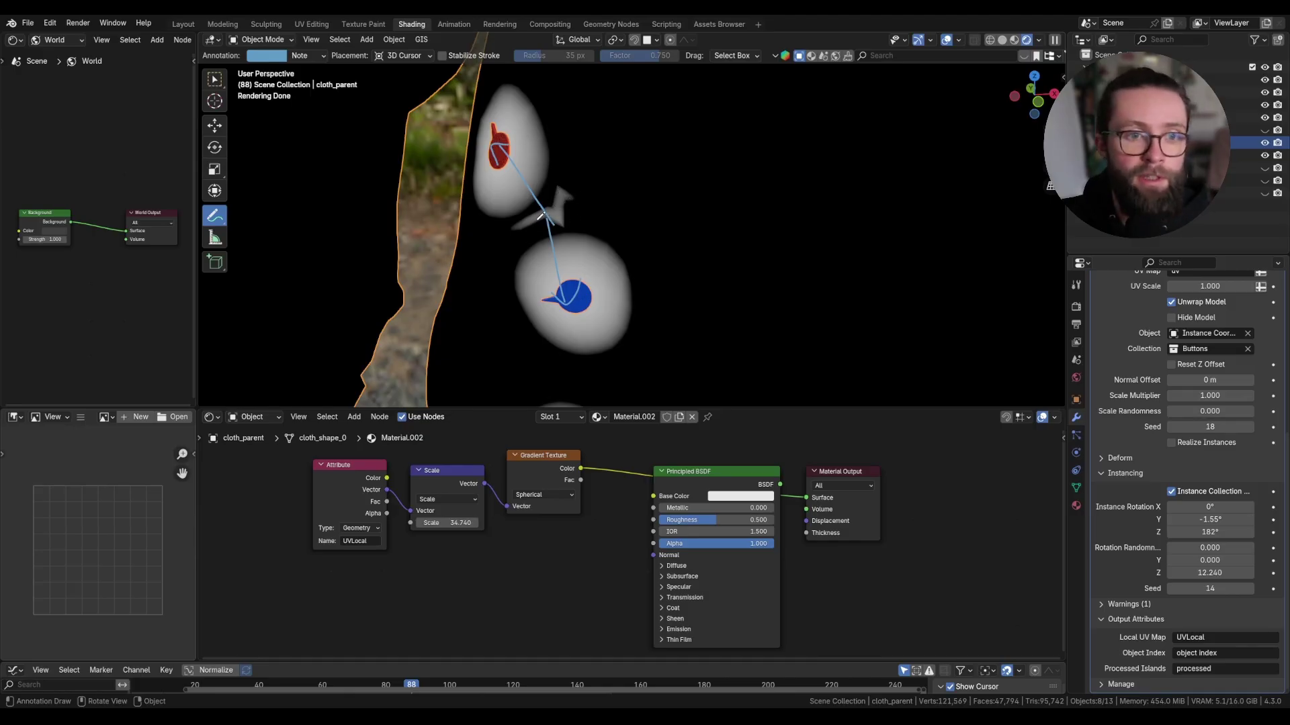
{"action": "middle_click_drag", "start_coordinate": [331, 500], "coordinate": [382, 471]}
- Add an Image Texture node fed by the UVLocal vector
{"action": "key", "text": "shift+a"}
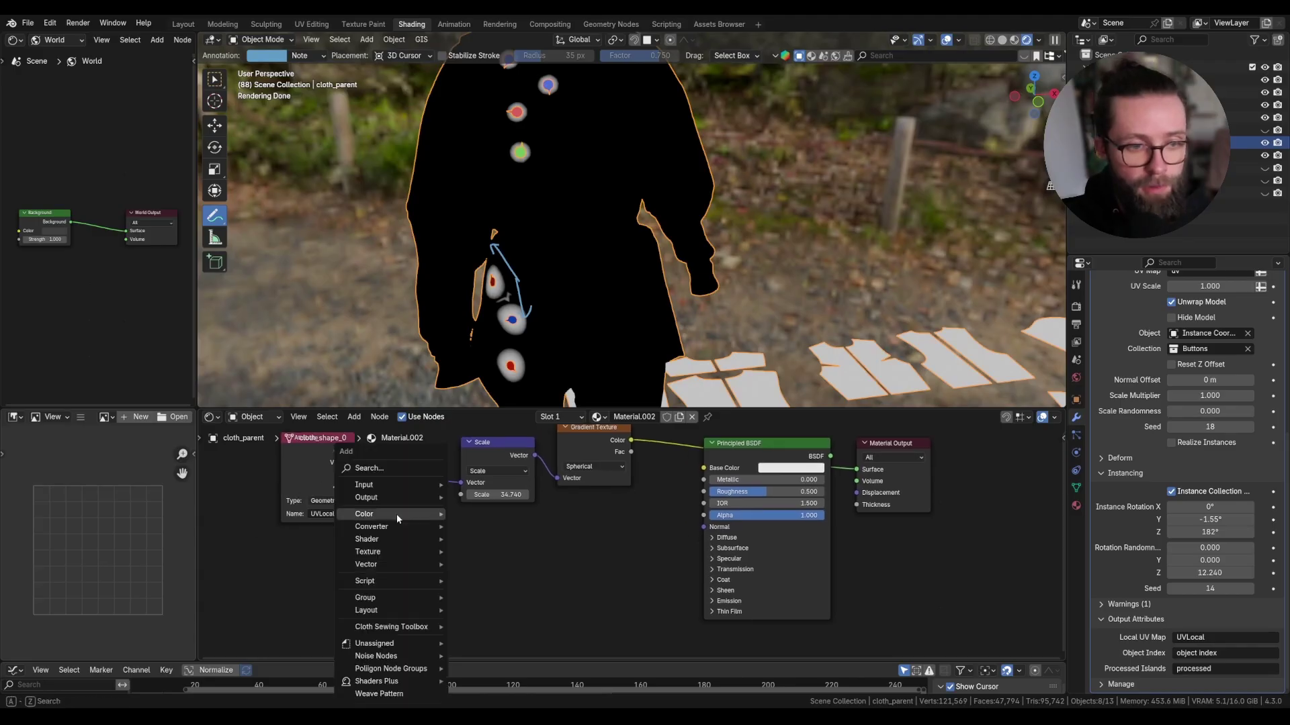
{"action": "type", "text": "image"}
{"action": "key", "text": "Return"}
{"action": "left_click_drag", "start_coordinate": [354, 437], "coordinate": [438, 616]}
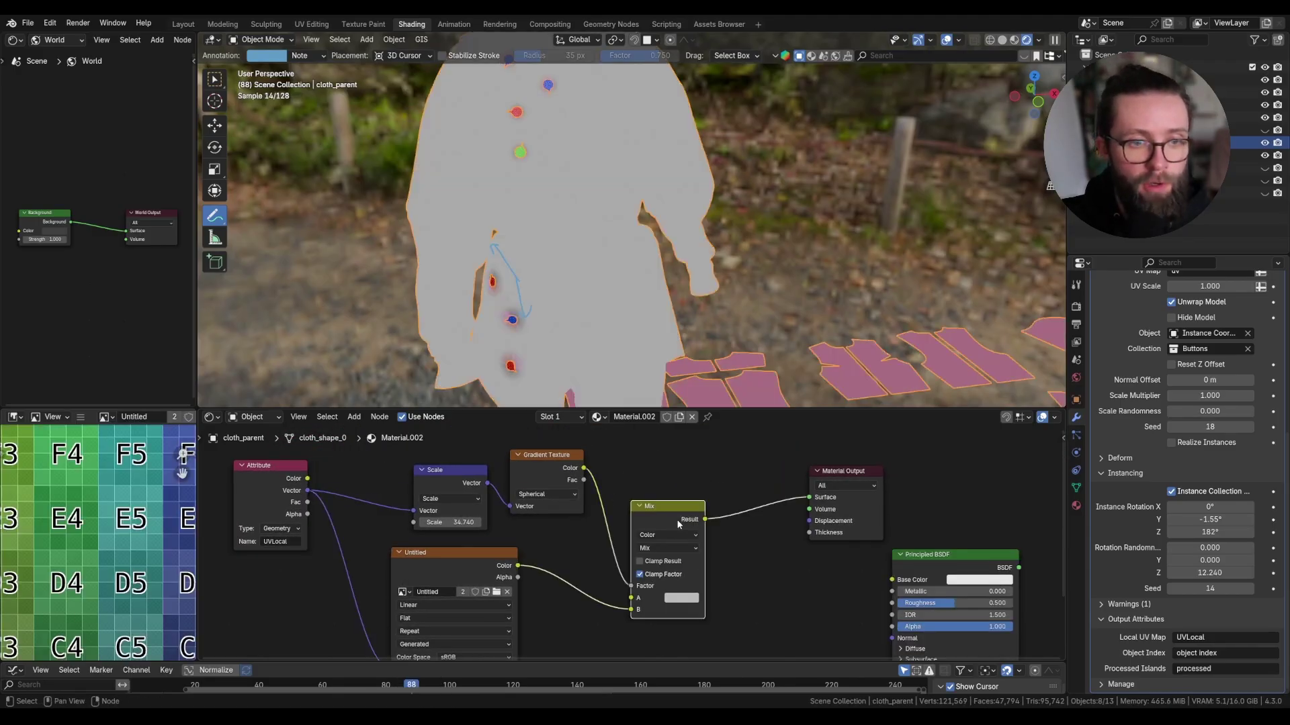
- Insert a Color Ramp between the image and the Mix factor, with the white stop at 0.211
{"action": "key", "text": "shift+a"}
{"action": "type", "text": "ramp"}
{"action": "key", "text": "Return"}
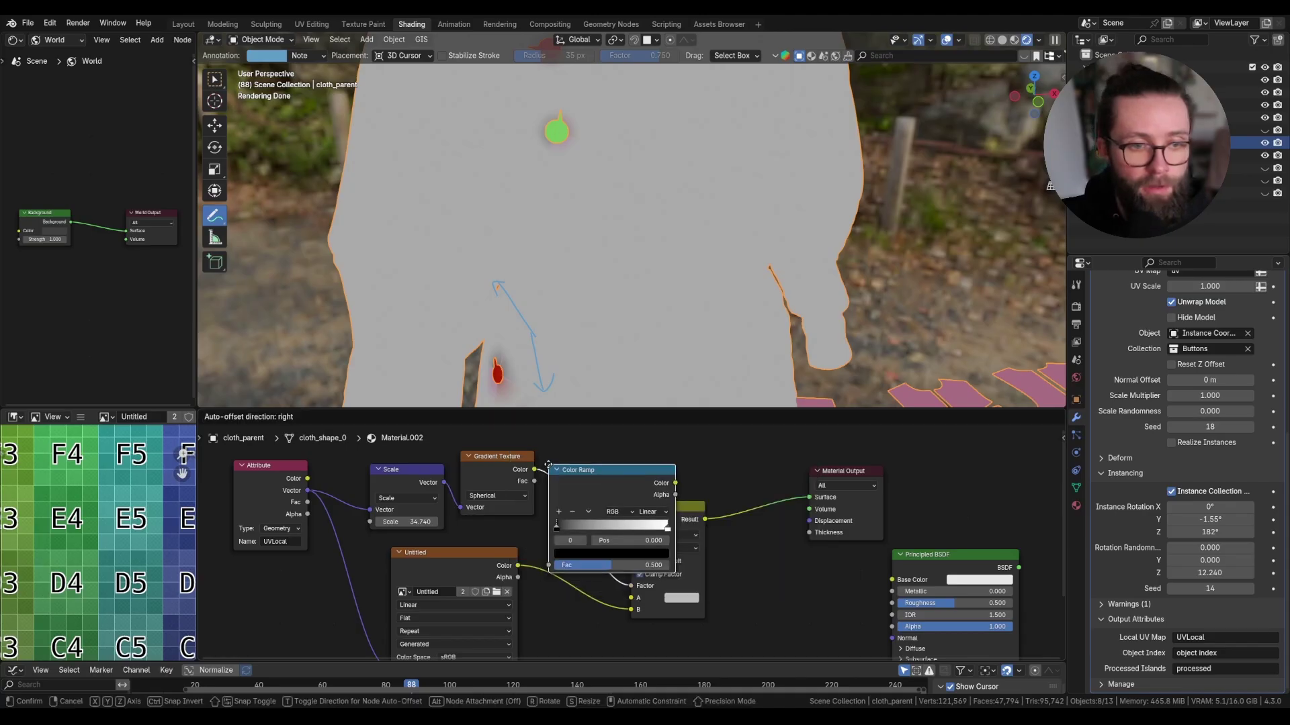
{"action": "left_click", "coordinate": [570, 522]}
{"action": "mouse_move", "coordinate": [564, 524]}
{"action": "left_mouse_down"}
{"action": "mouse_move", "coordinate": [633, 526]}
{"action": "mouse_move", "coordinate": [563, 526]}
{"action": "left_mouse_up"}
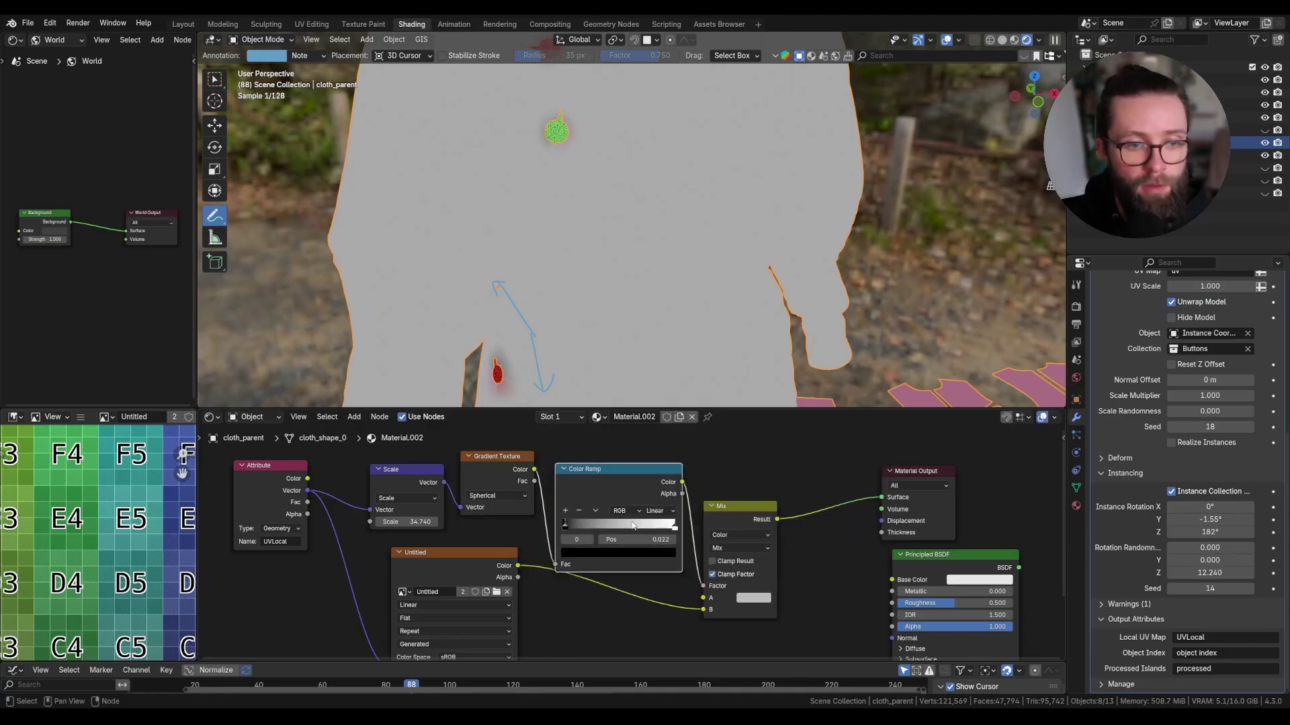
{"action": "left_click_drag", "start_coordinate": [674, 526], "coordinate": [586, 526]}
{"action": "scroll", "coordinate": [434, 541], "scroll_direction": "down", "scroll_amount": 1}
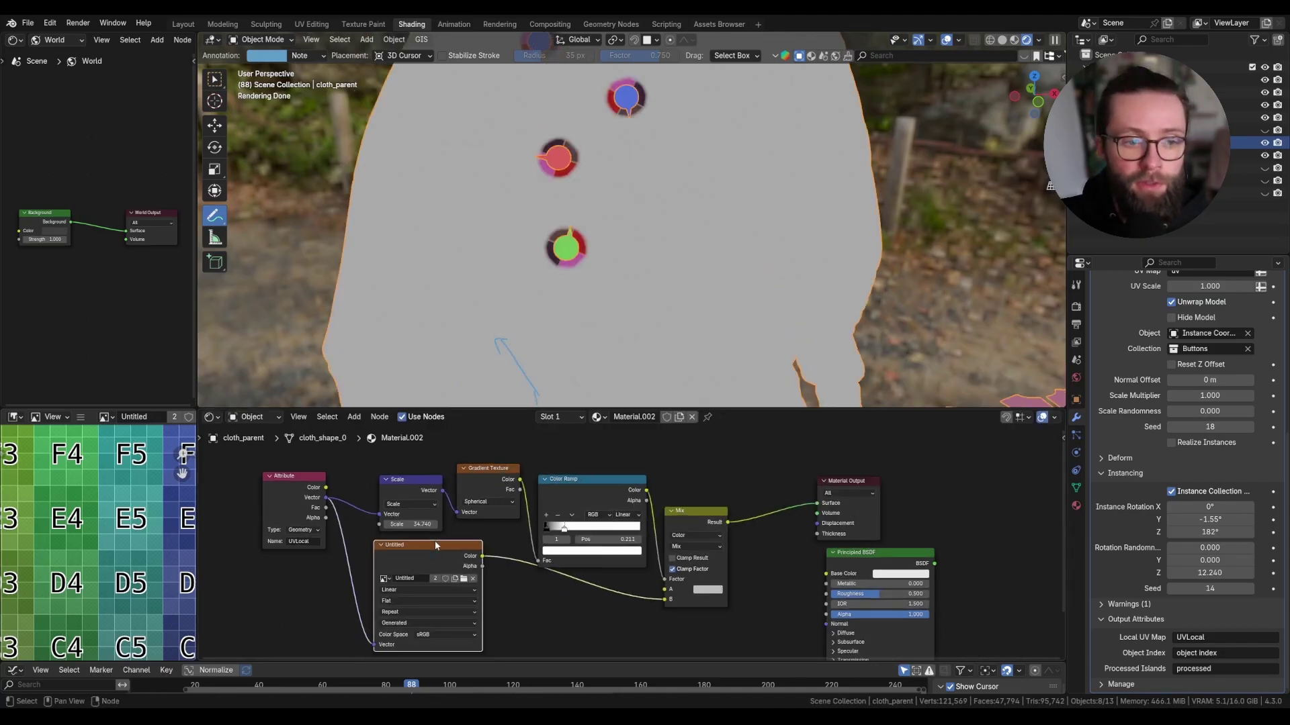
{"action": "scroll", "coordinate": [413, 544], "scroll_direction": "down", "scroll_amount": 1}
{"action": "scroll", "coordinate": [562, 227], "scroll_direction": "up", "scroll_amount": 1}
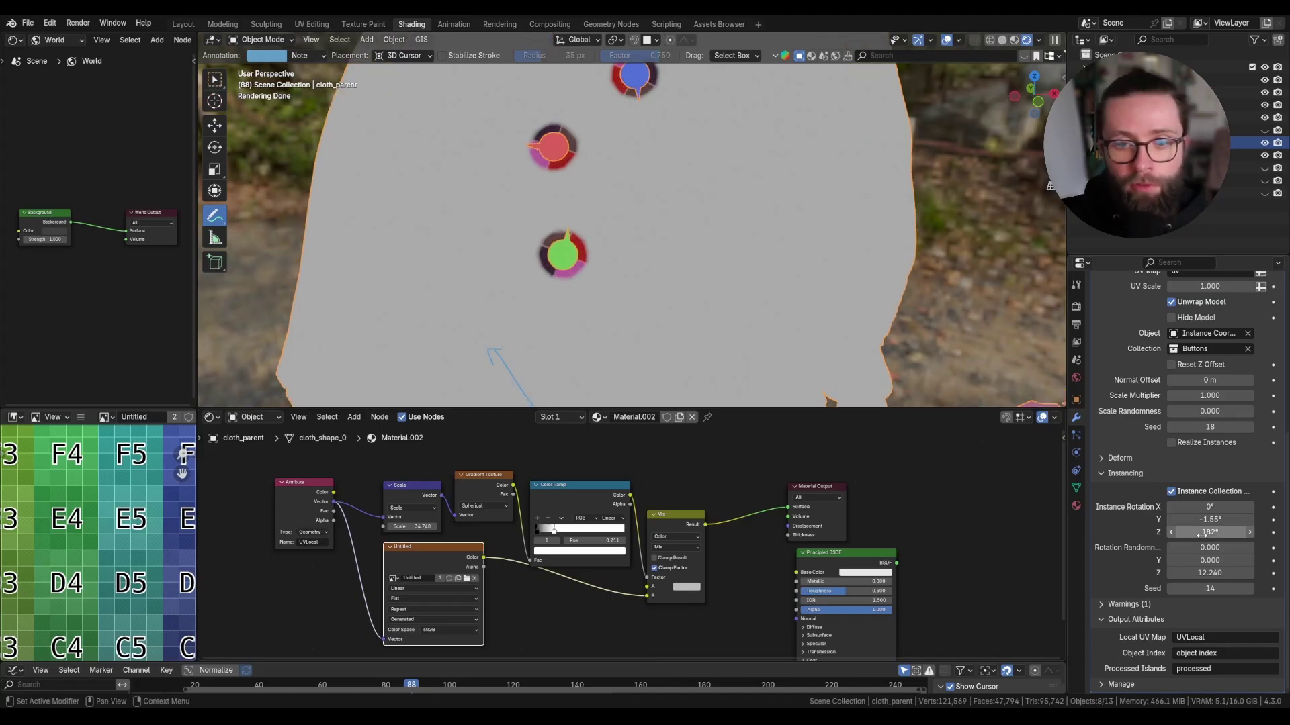
- Turn the button instances' Z rotation up to about 188°
{"action": "left_click_drag", "start_coordinate": [1197, 531], "coordinate": [1202, 531]}
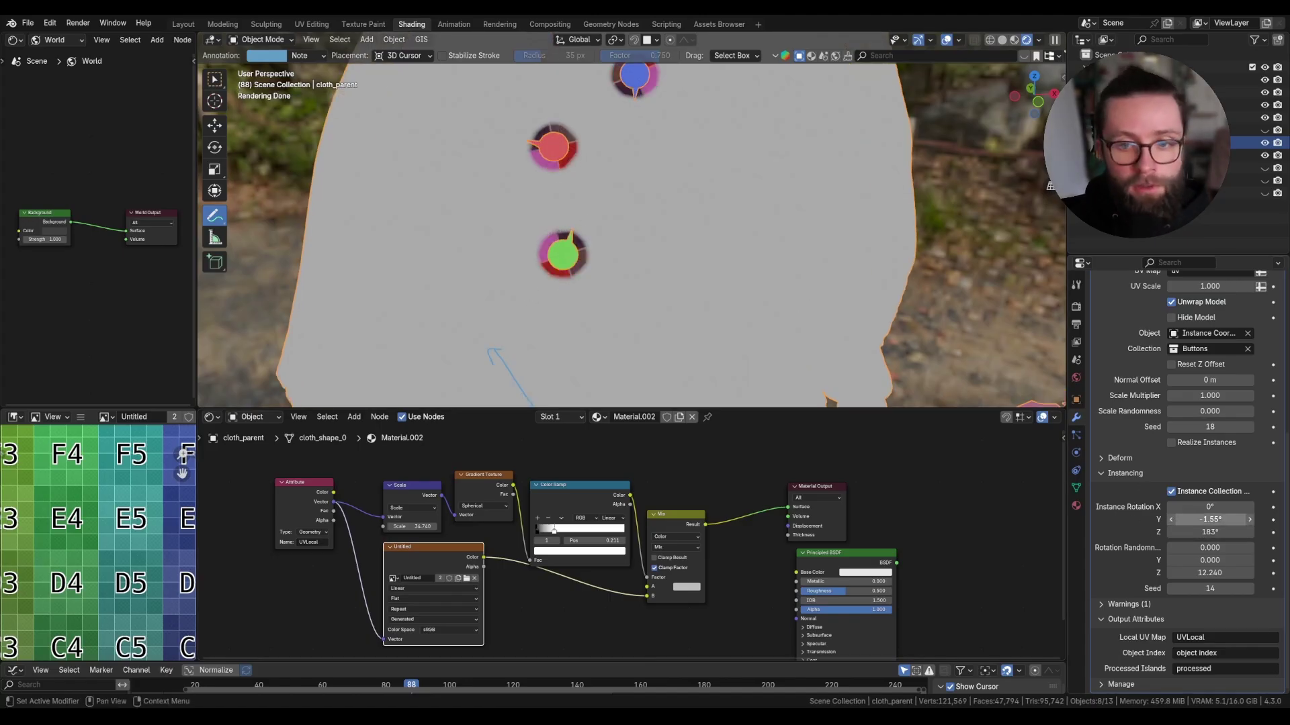
{"action": "left_click_drag", "start_coordinate": [1209, 531], "coordinate": [1219, 531]}
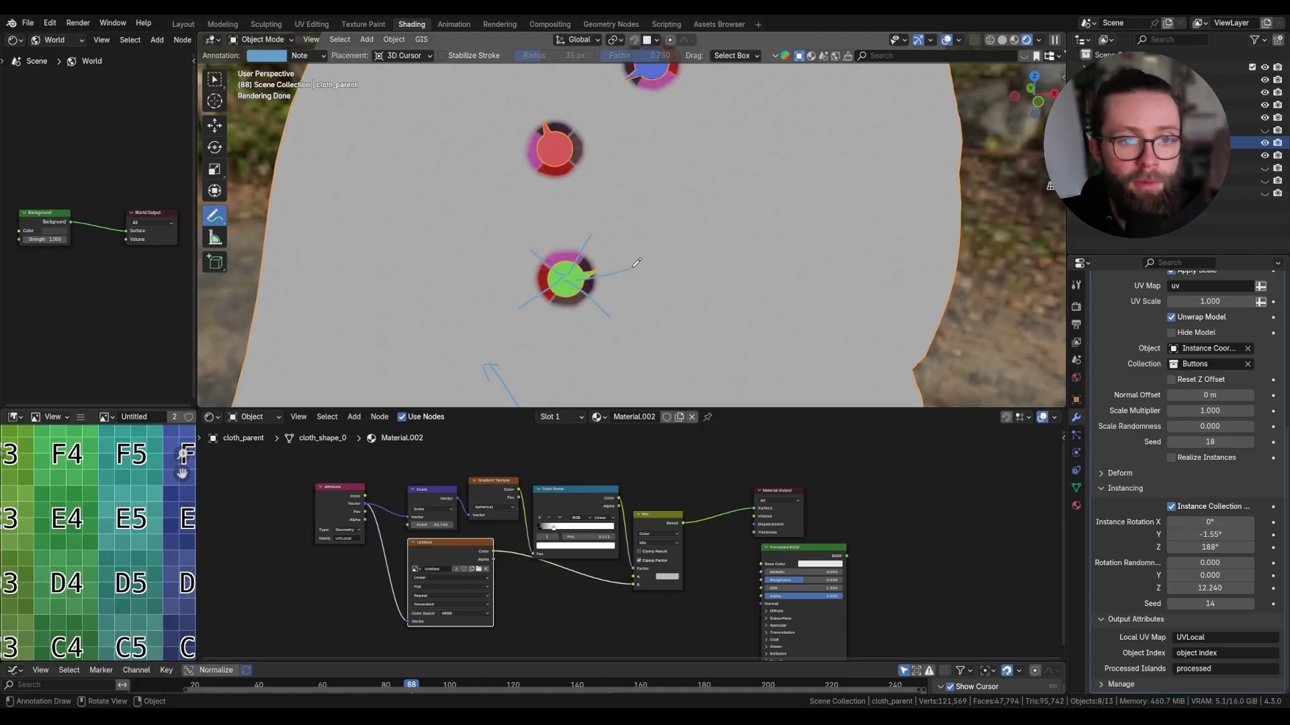
{"action": "scroll", "coordinate": [624, 261], "scroll_direction": "down", "scroll_amount": 3}
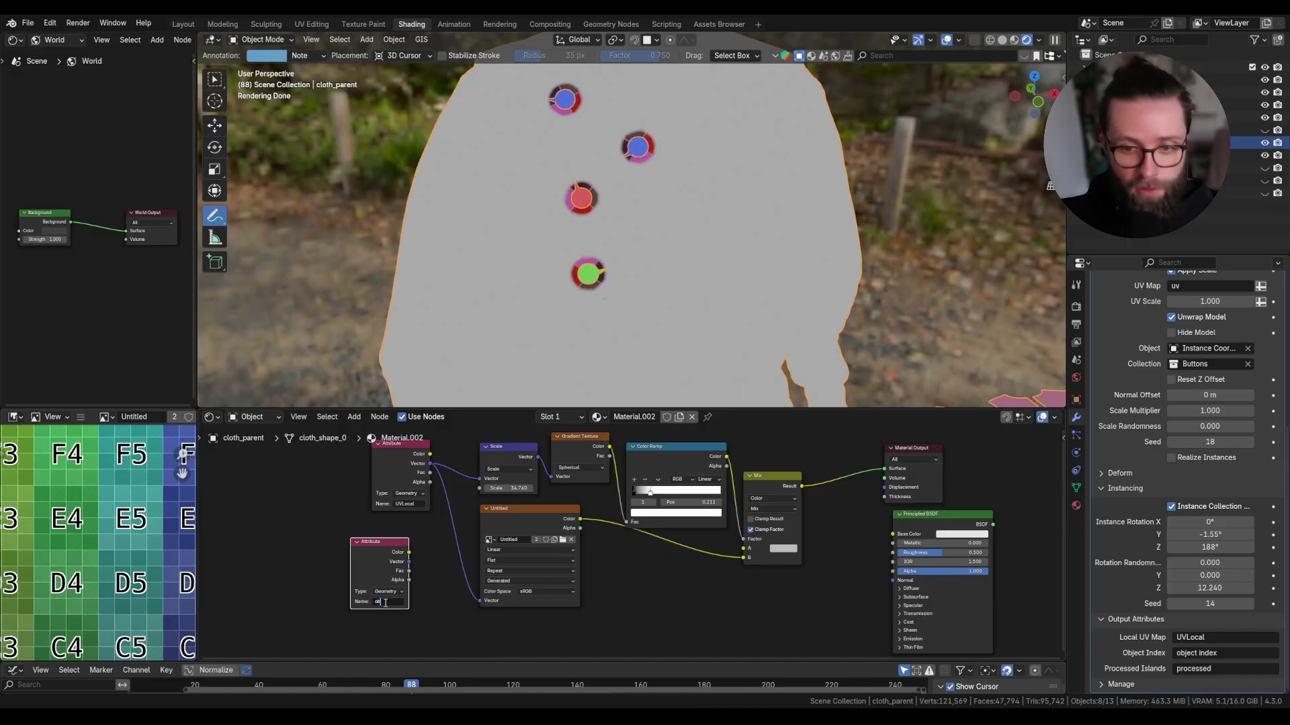
- Add an 'object index' Attribute node and tune its Multiply amount to offset UVLocal
{"action": "type", "text": "ject index"}
{"action": "key", "text": "Return"}
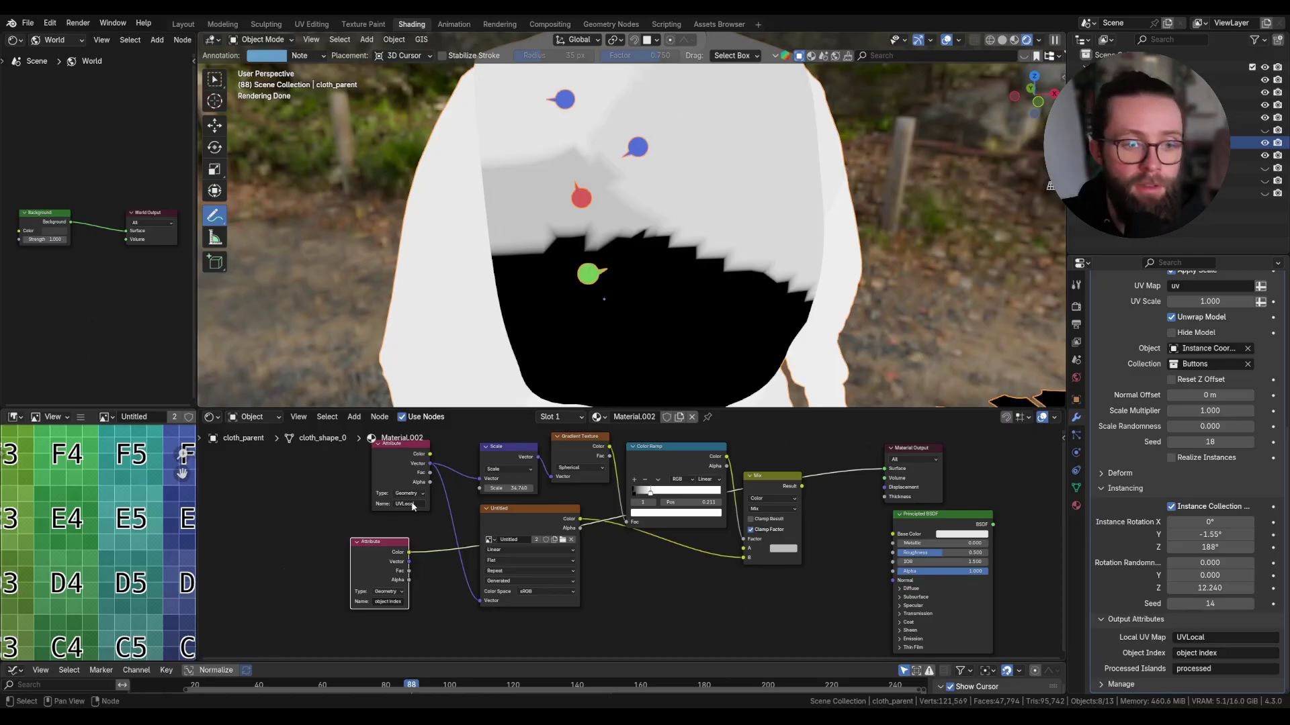
{"action": "left_click_drag", "start_coordinate": [376, 596], "coordinate": [350, 596]}
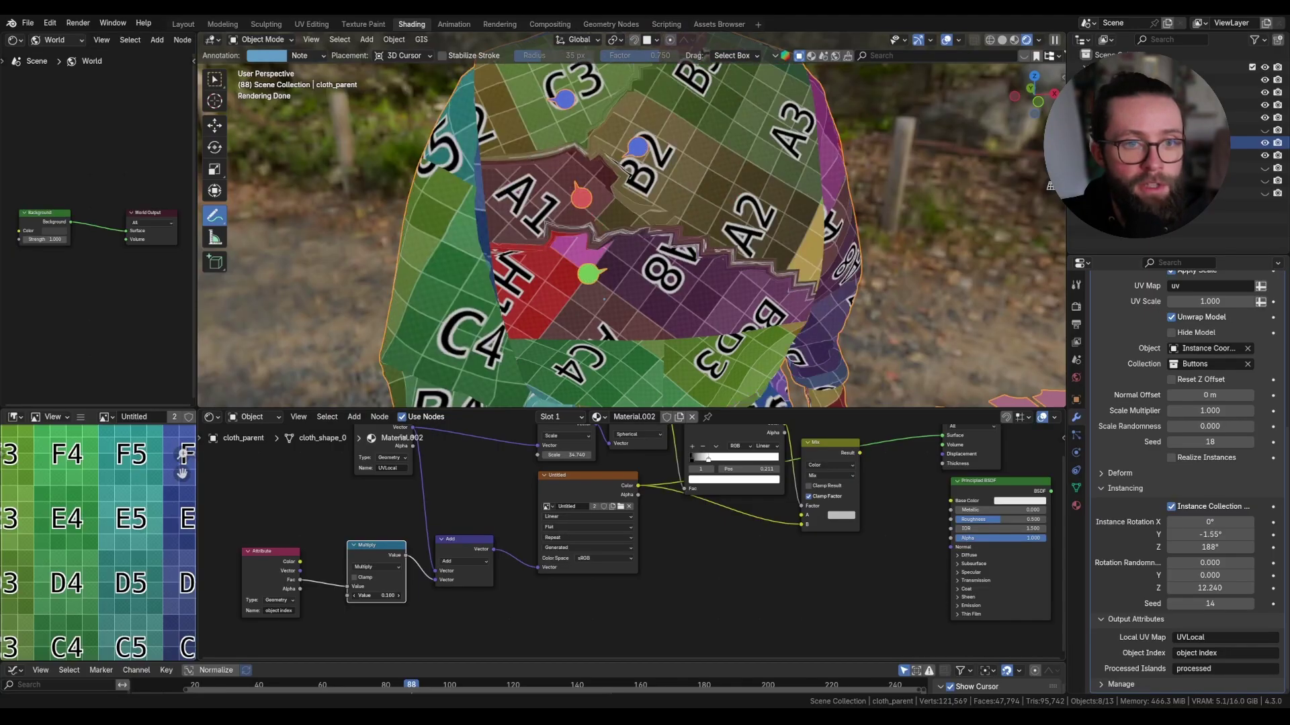
{"action": "left_click_drag", "start_coordinate": [376, 596], "coordinate": [437, 620]}
{"action": "scroll", "coordinate": [703, 539], "scroll_direction": "down", "scroll_amount": 1}
{"action": "scroll", "coordinate": [703, 538], "scroll_direction": "up", "scroll_amount": 1}
{"action": "scroll", "coordinate": [403, 579], "scroll_direction": "up", "scroll_amount": 1}
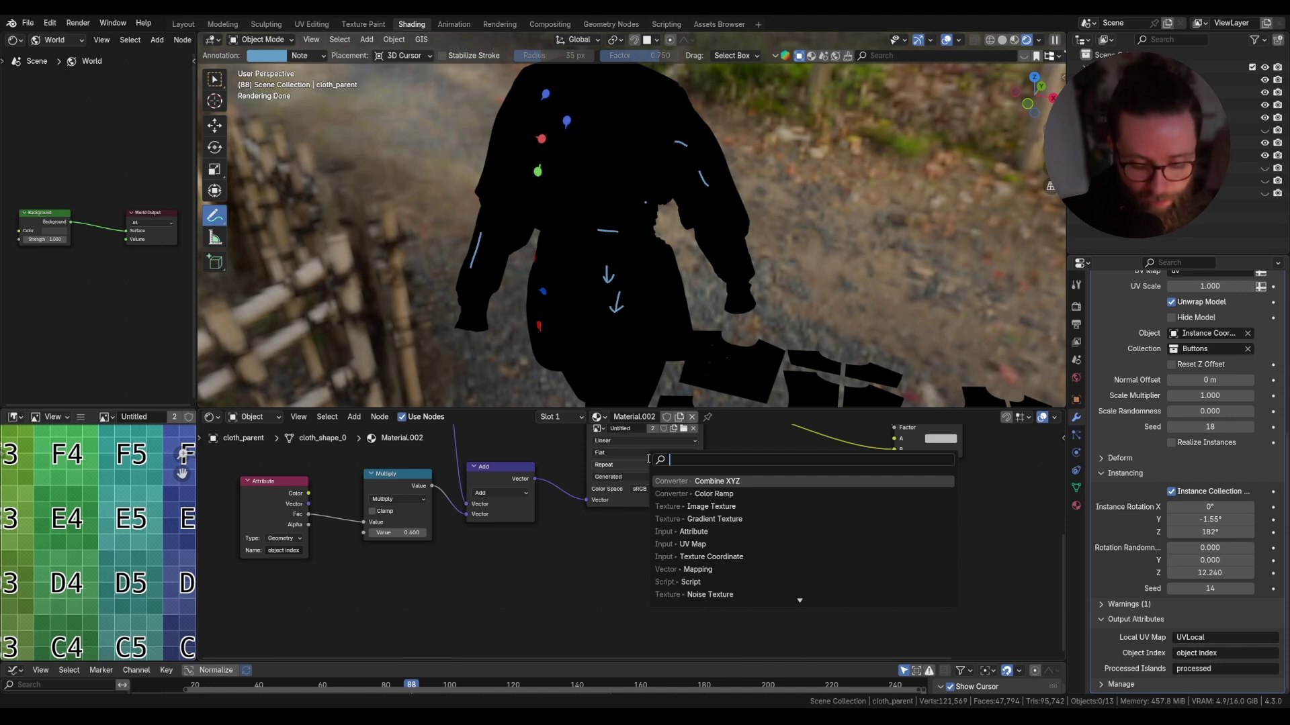
- Add another Attribute node reading the 'processed' attribute
{"action": "type", "text": "attr"}
{"action": "key", "text": "Return"}
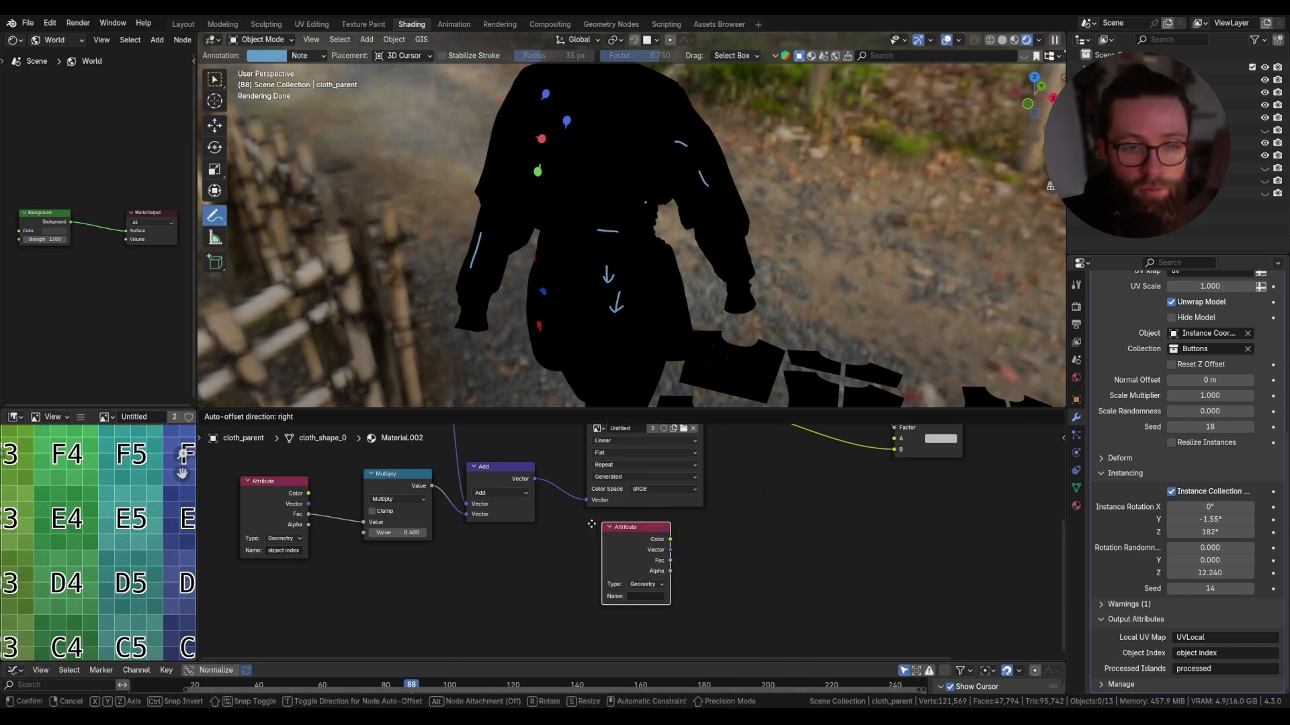
{"action": "left_click", "coordinate": [622, 575]}
{"action": "scroll", "coordinate": [623, 575], "scroll_direction": "up", "scroll_amount": 1}
{"action": "type", "text": "processed"}
{"action": "key", "text": "Return"}
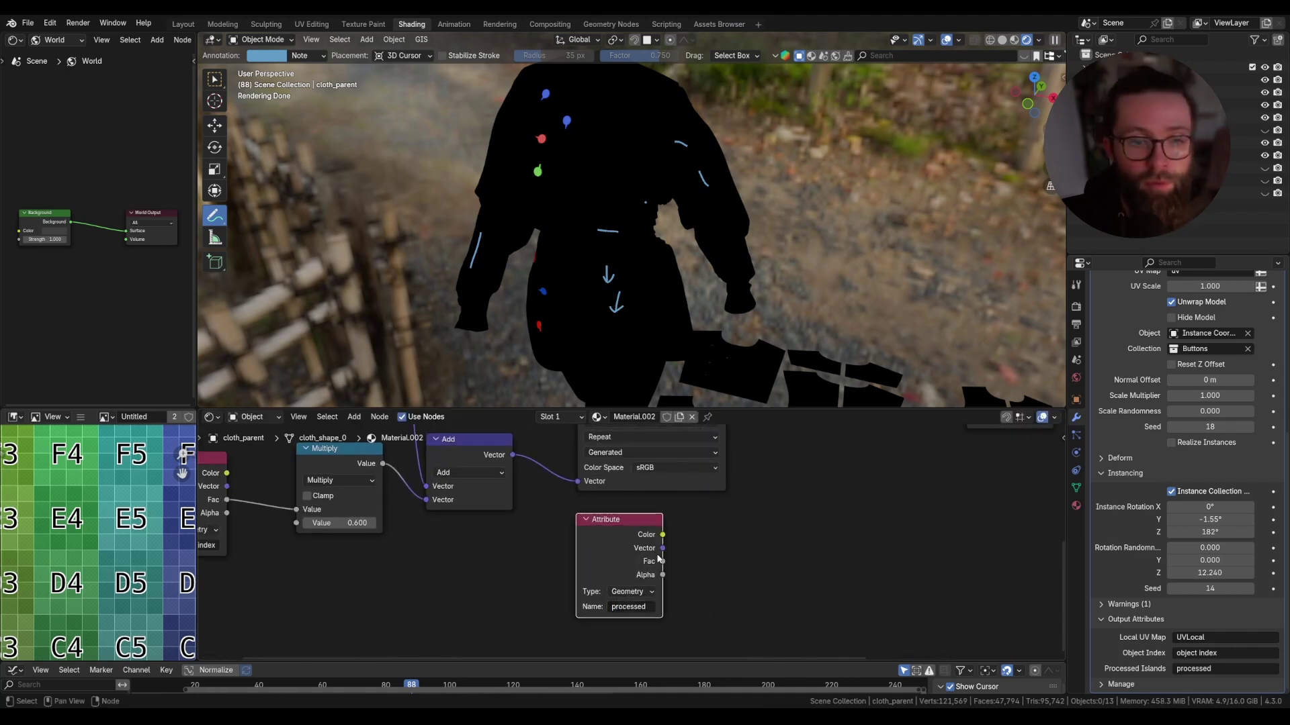
- Preview the processed and UVLocal vectors on the model, then wire processed Fac into the Mix
{"action": "left_click", "coordinate": [649, 543], "text": "ctrl+shift"}
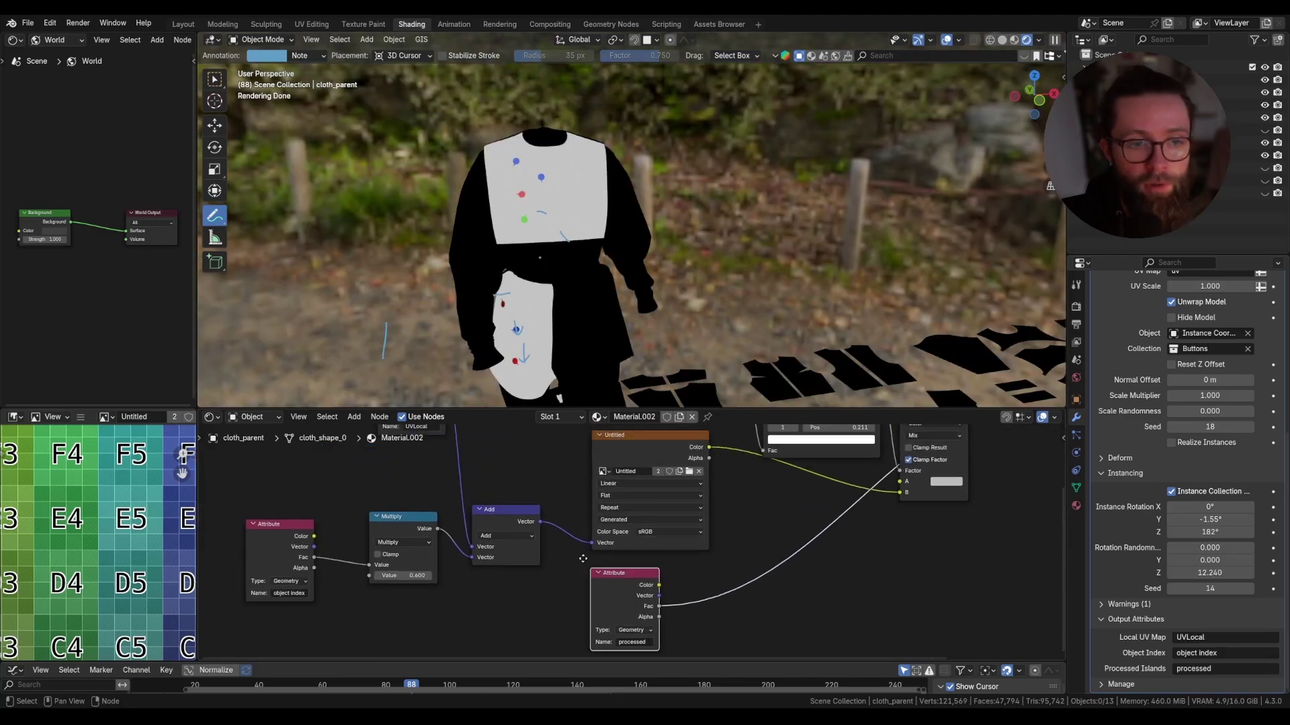
{"action": "scroll", "coordinate": [435, 492], "scroll_direction": "up", "scroll_amount": 1}
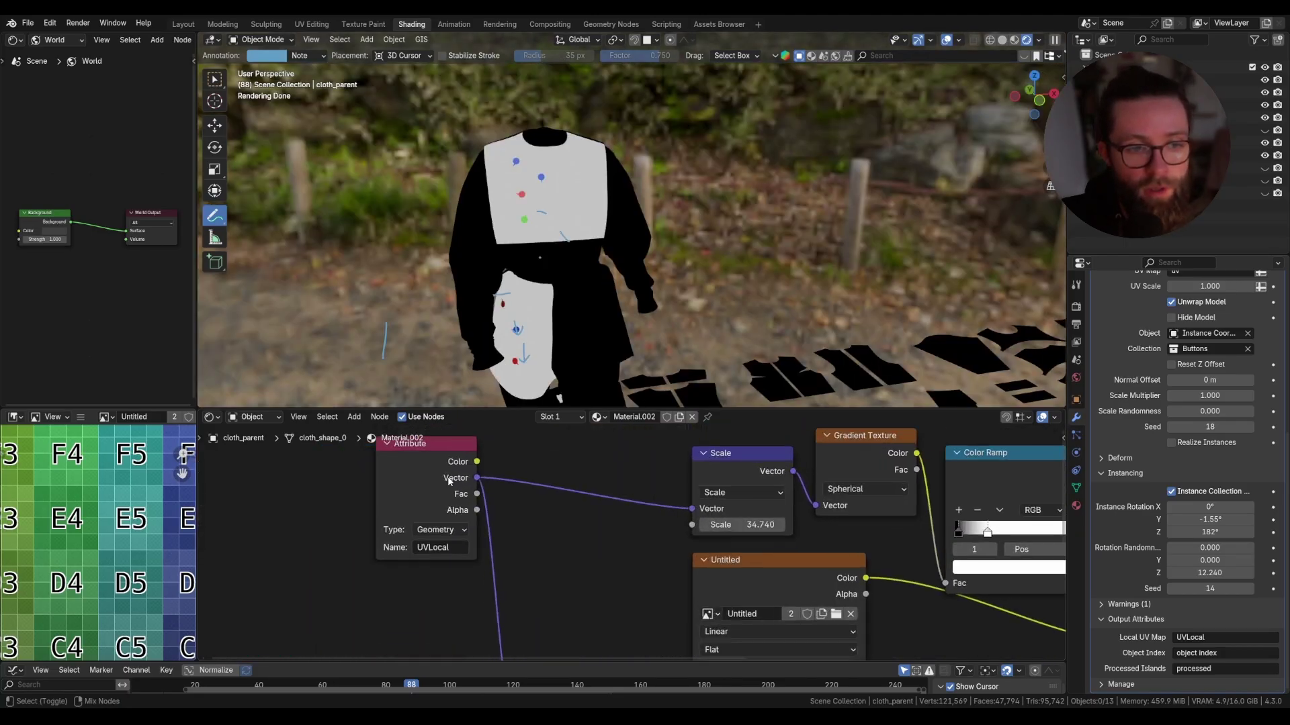
{"action": "left_click", "coordinate": [435, 492], "text": "ctrl+shift"}
{"action": "middle_click_drag", "start_coordinate": [511, 255], "coordinate": [646, 204]}
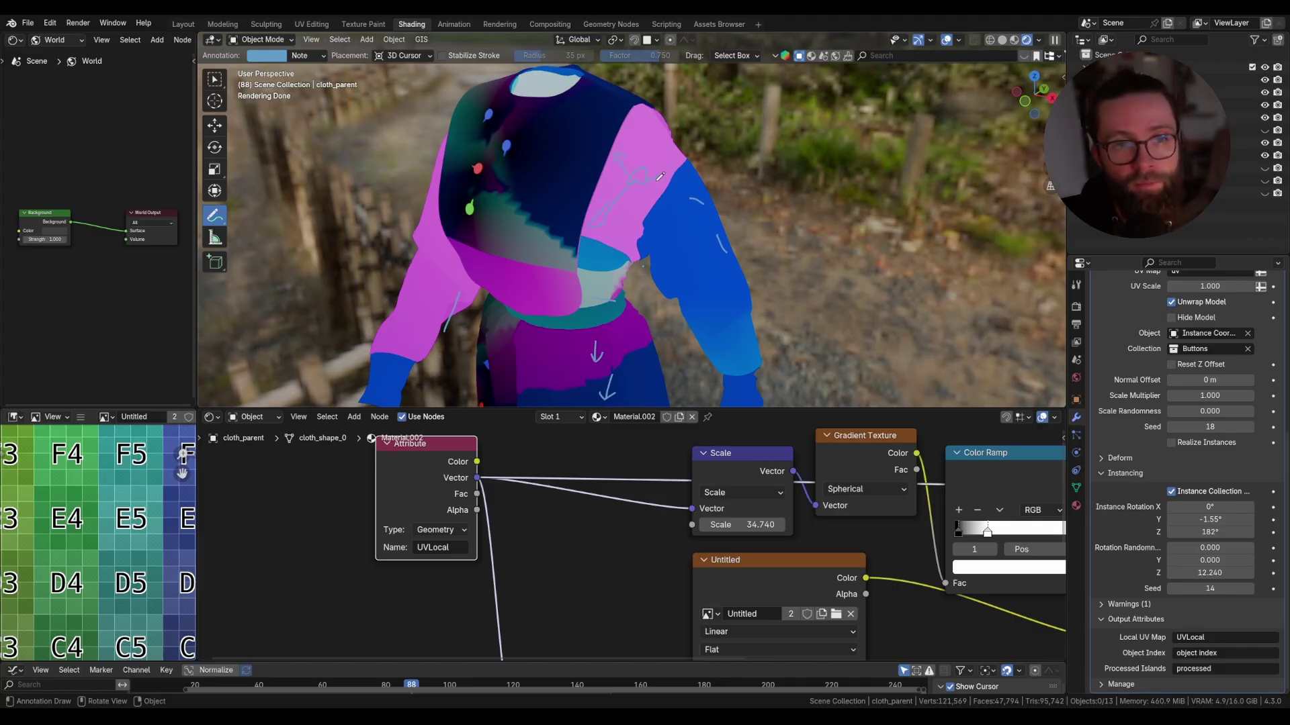
{"action": "scroll", "coordinate": [677, 588], "scroll_direction": "down", "scroll_amount": 2}
{"action": "left_click", "coordinate": [649, 595], "text": "ctrl+shift"}
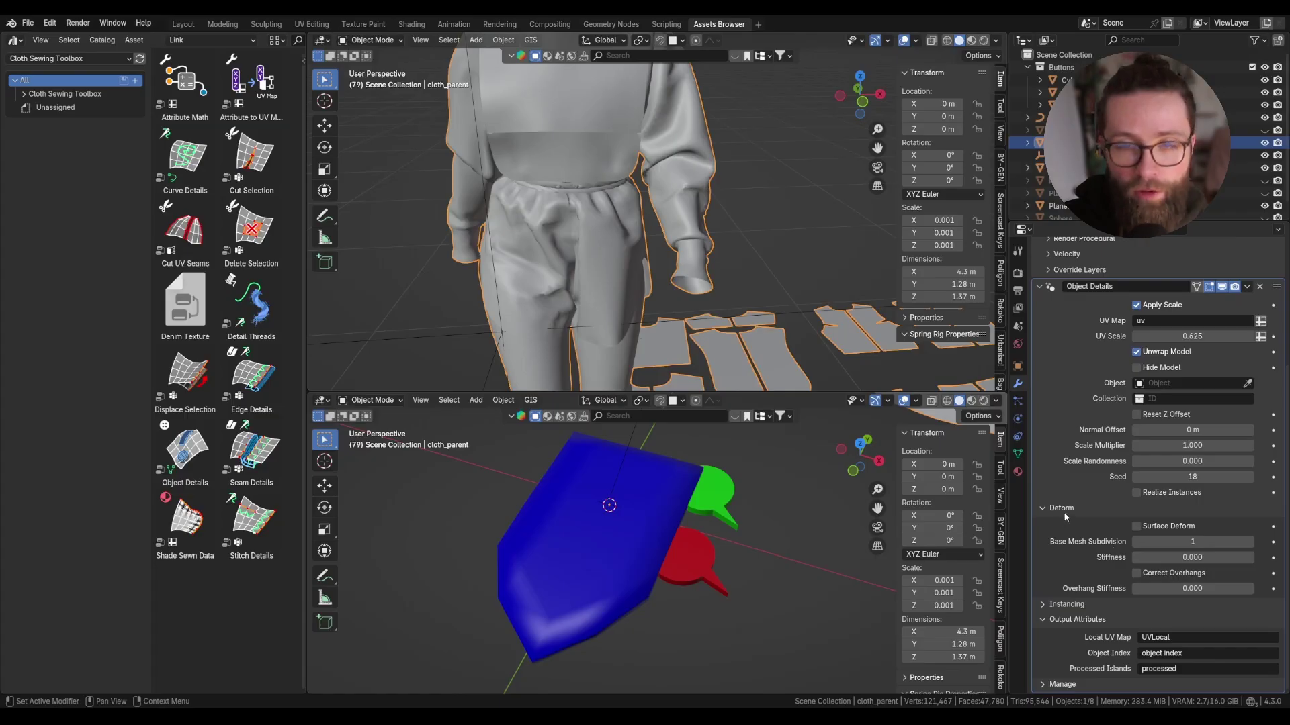
- Inspect the blue pocket plane and trousers, orbiting around the pocket and playing the animation
{"action": "left_click", "coordinate": [565, 559]}
{"action": "mouse_move", "coordinate": [570, 562]}
{"action": "middle_mouse_down"}
{"action": "mouse_move", "coordinate": [668, 556]}
{"action": "mouse_move", "coordinate": [591, 484]}
{"action": "middle_mouse_up"}
{"action": "key", "text": "space"}
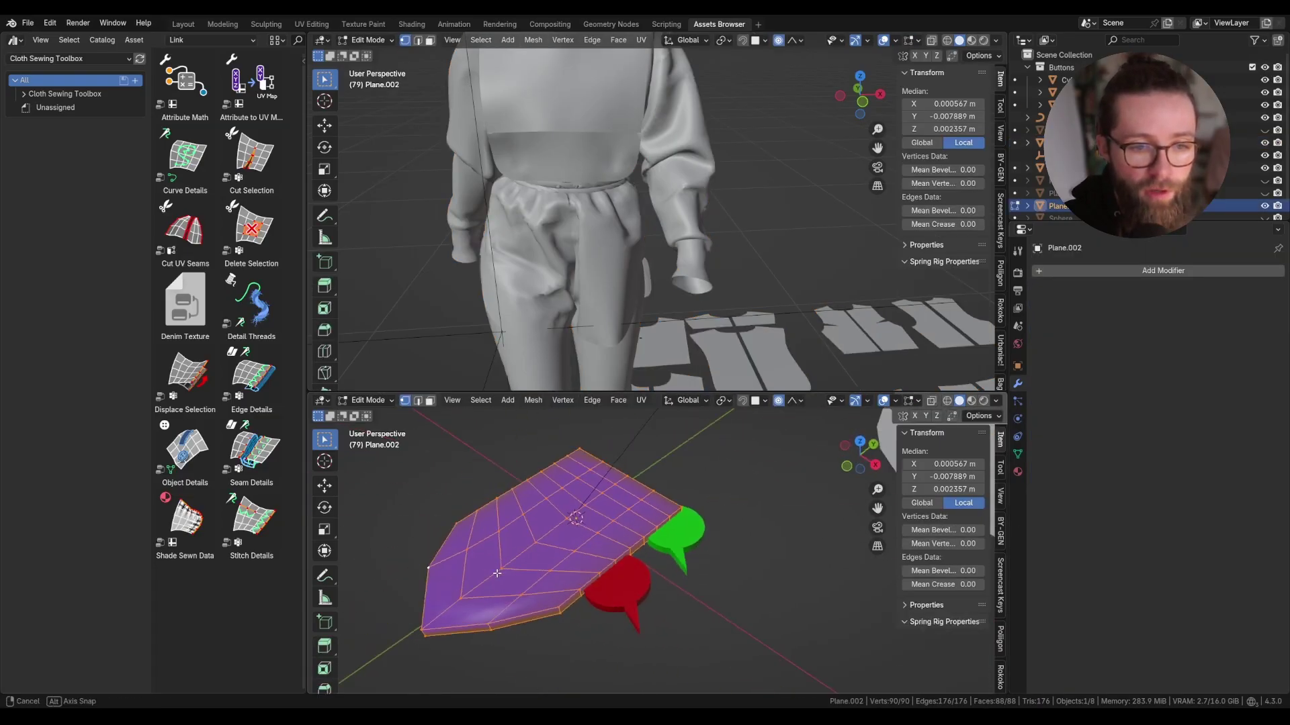
{"action": "left_click", "coordinate": [576, 272]}
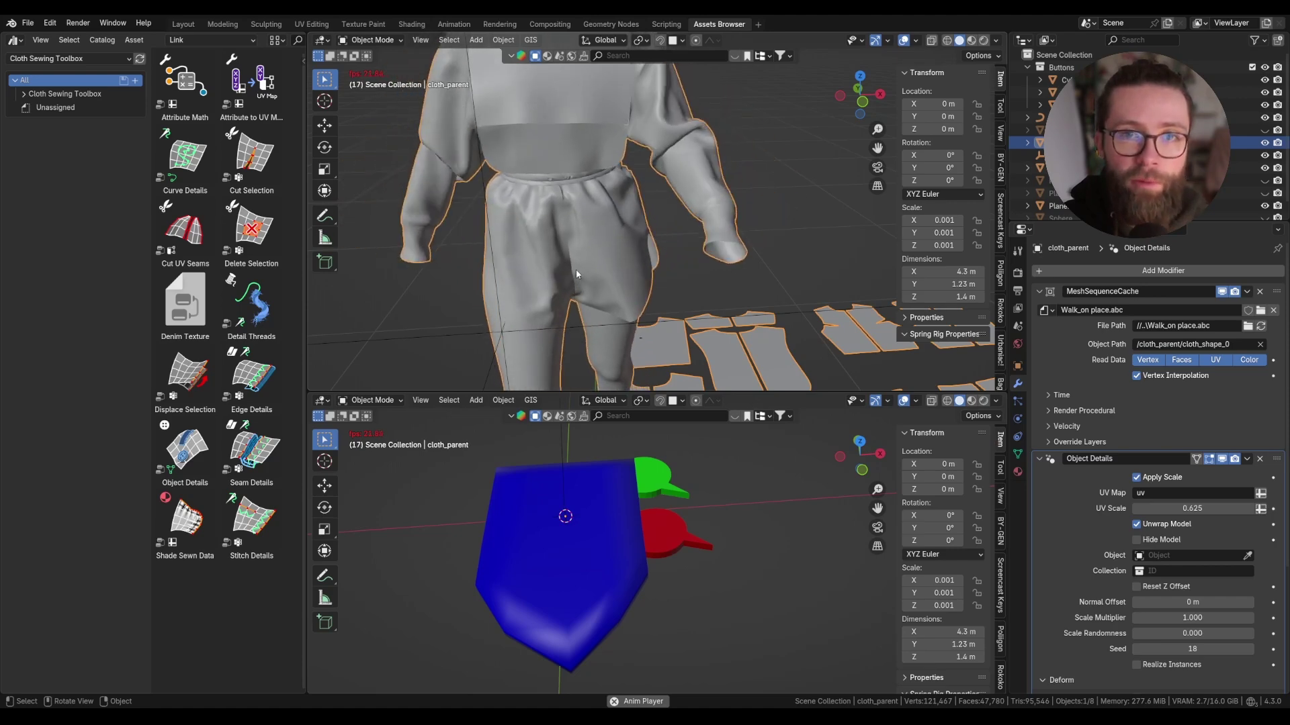
{"action": "left_click", "coordinate": [674, 558]}
{"action": "mouse_move", "coordinate": [674, 558]}
{"action": "middle_mouse_down"}
{"action": "mouse_move", "coordinate": [695, 546]}
{"action": "mouse_move", "coordinate": [677, 534]}
{"action": "middle_mouse_up"}
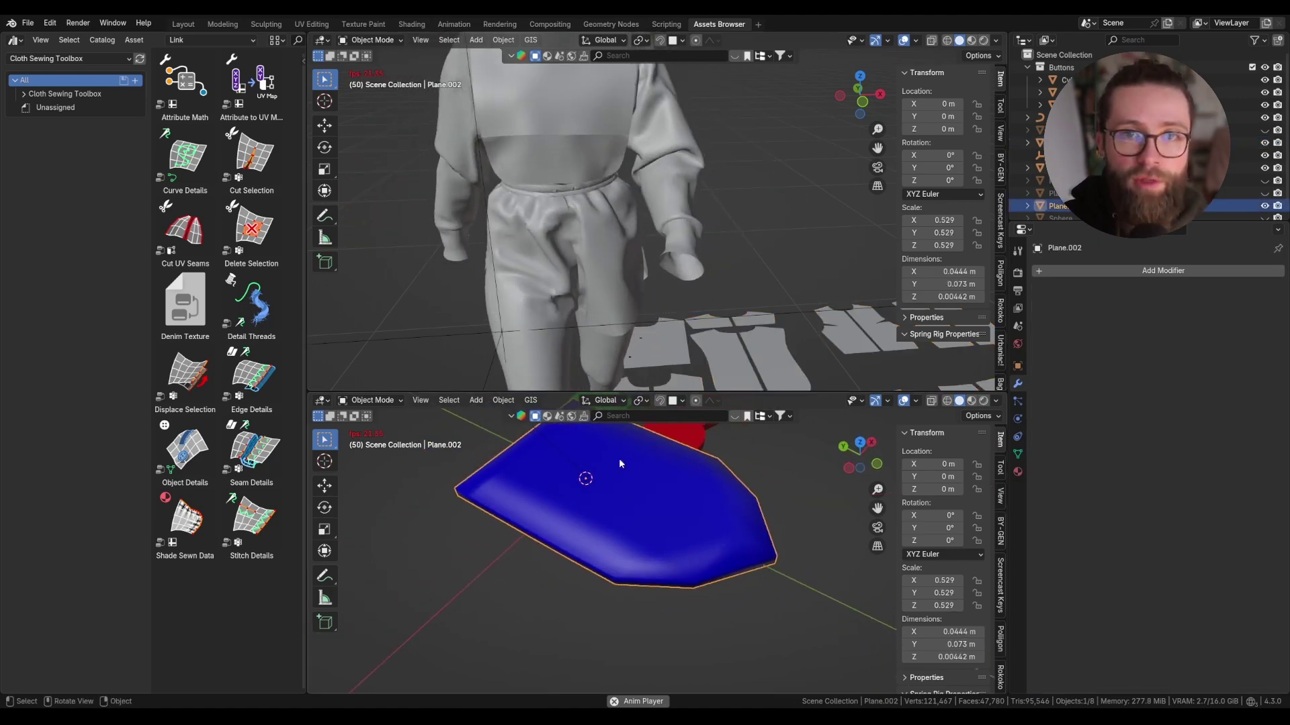
{"action": "scroll", "coordinate": [631, 461], "scroll_direction": "down", "scroll_amount": 5}
{"action": "left_click", "coordinate": [671, 437]}
- Eyedrop Plane.002 as the Object Details object and start moving it flat, locked off Z
{"action": "left_click", "coordinate": [1247, 555]}
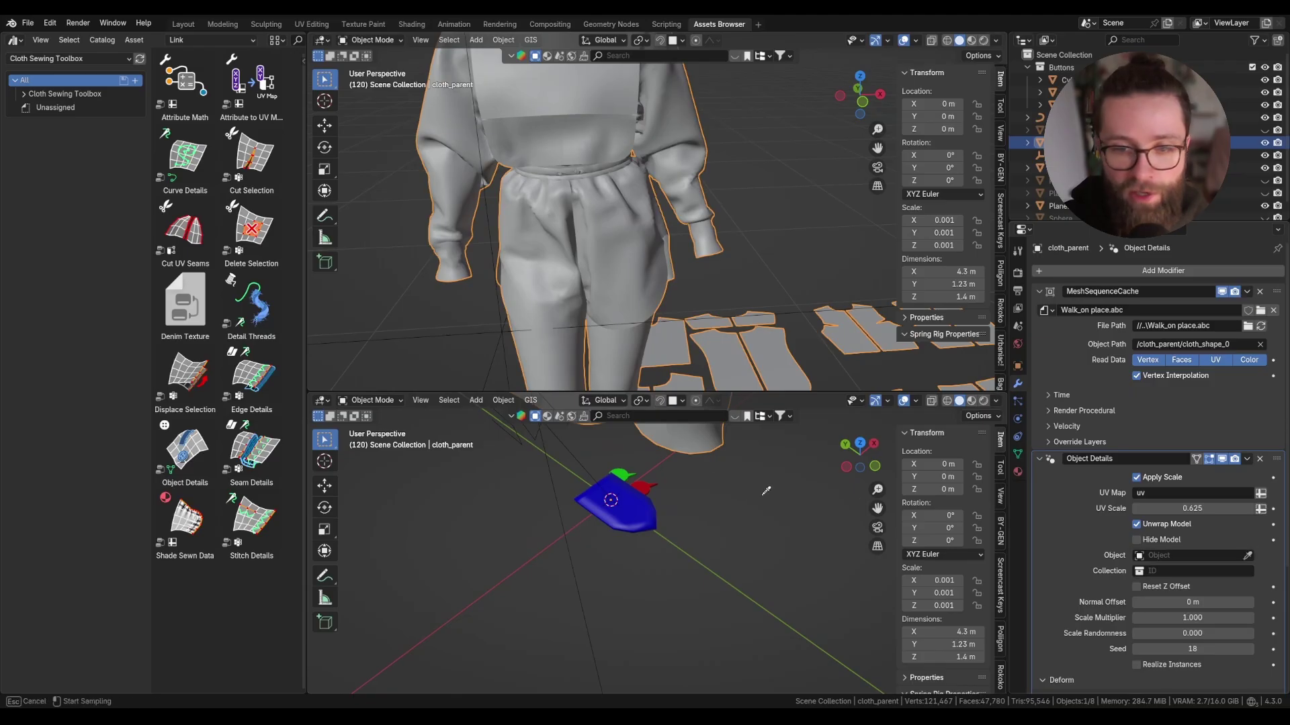
{"action": "left_click", "coordinate": [639, 518]}
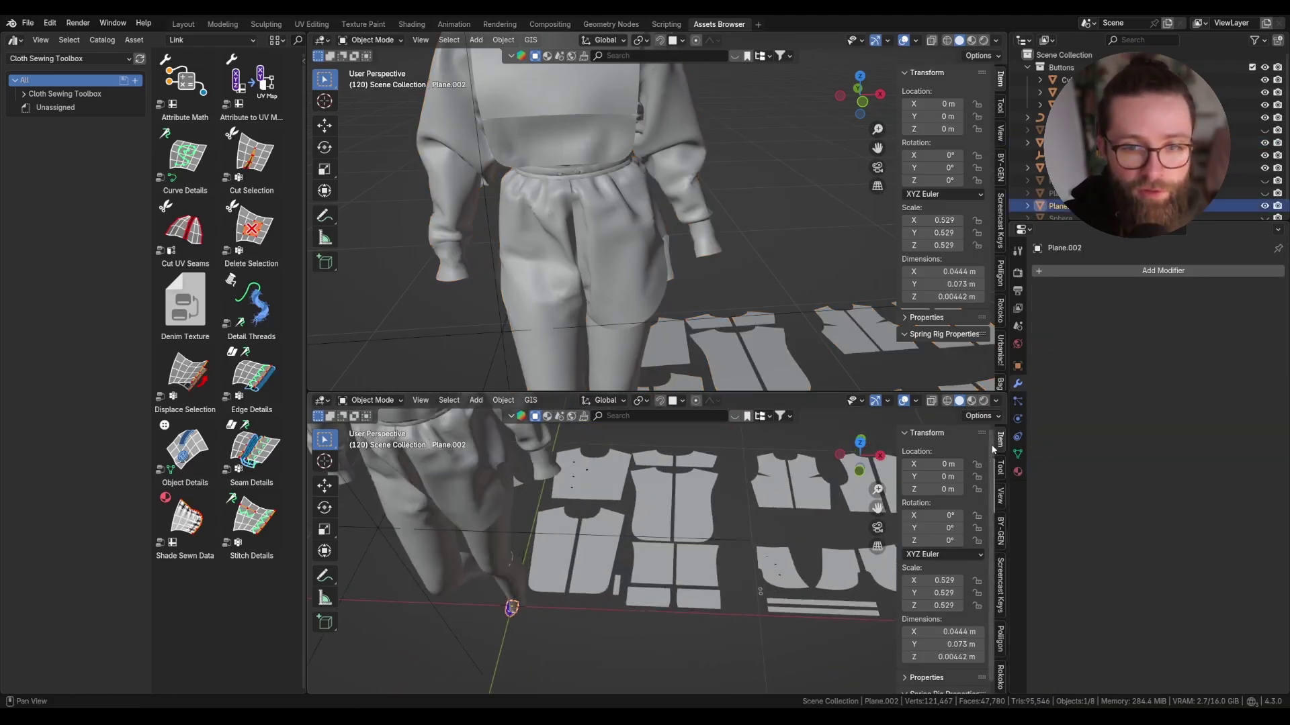
{"action": "key", "text": "g"}
{"action": "key", "text": "shift+z"}
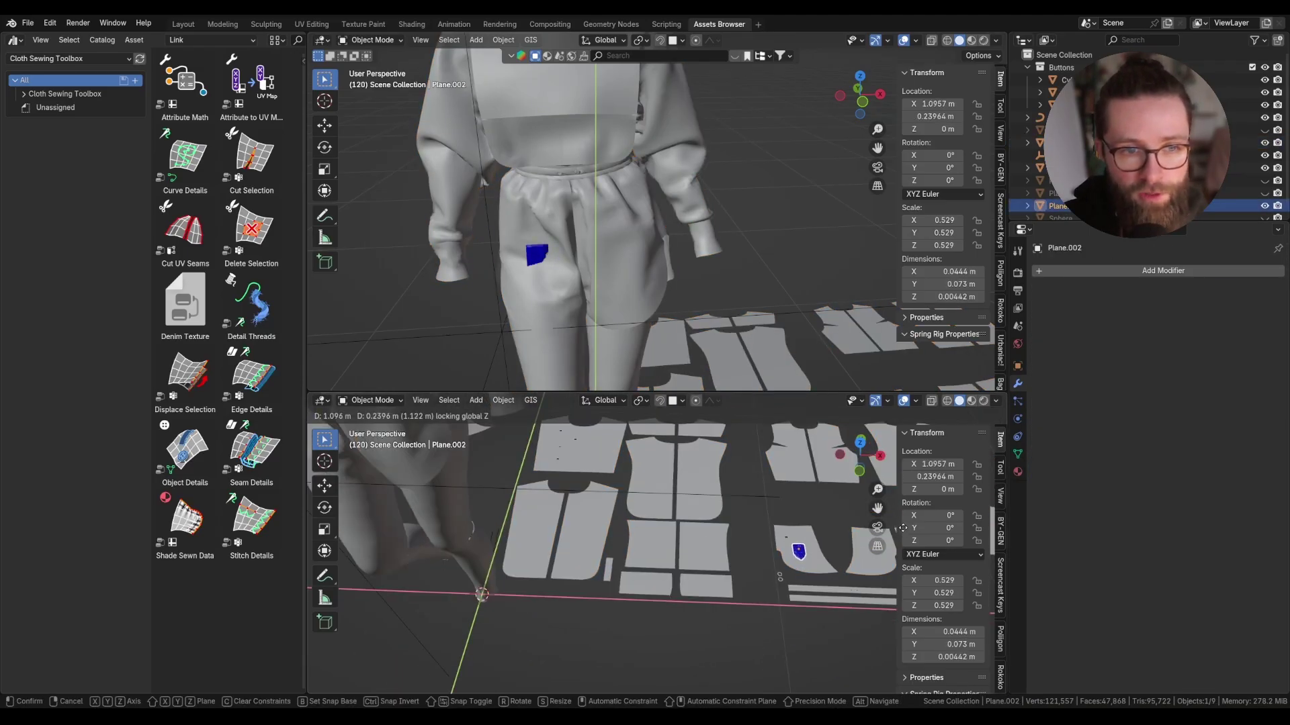
- Place the pocket, then enable Surface Deform in the trousers' Object Details and preview playback
{"action": "left_click", "coordinate": [904, 528]}
{"action": "scroll", "coordinate": [681, 258], "scroll_direction": "up", "scroll_amount": 3}
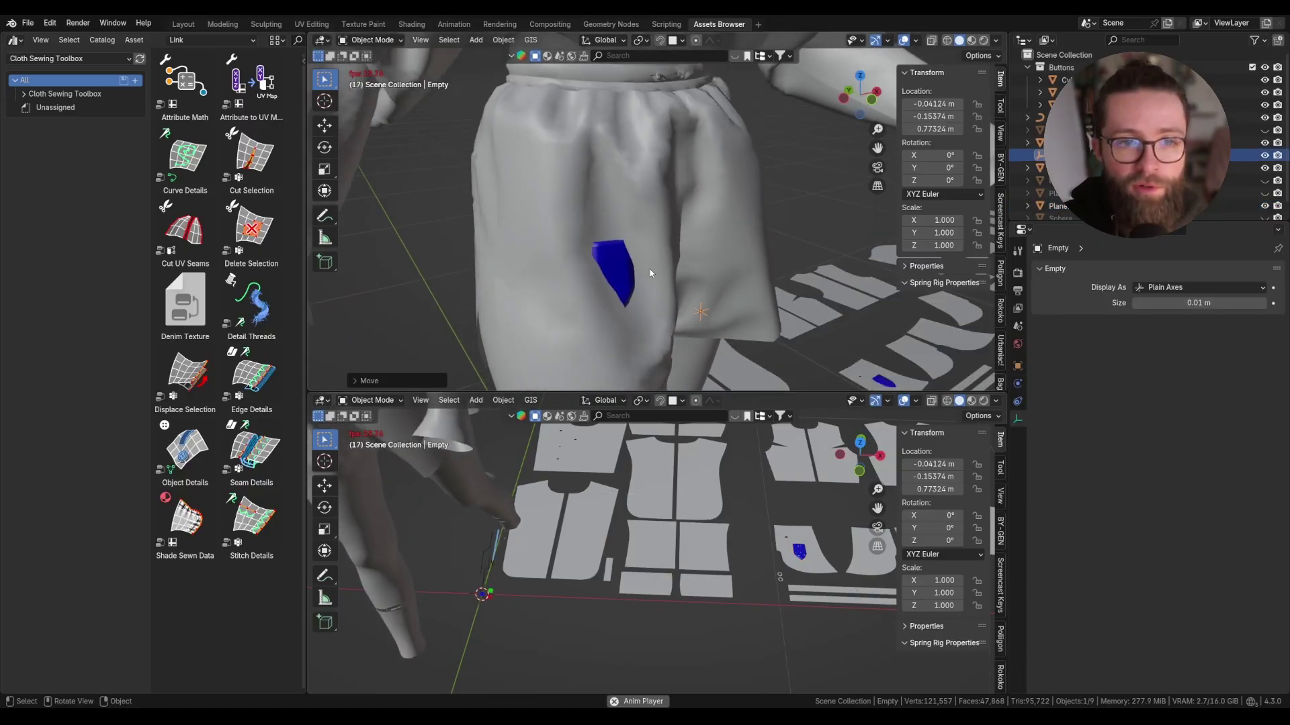
{"action": "scroll", "coordinate": [681, 258], "scroll_direction": "up", "scroll_amount": 2}
{"action": "left_click", "coordinate": [662, 292]}
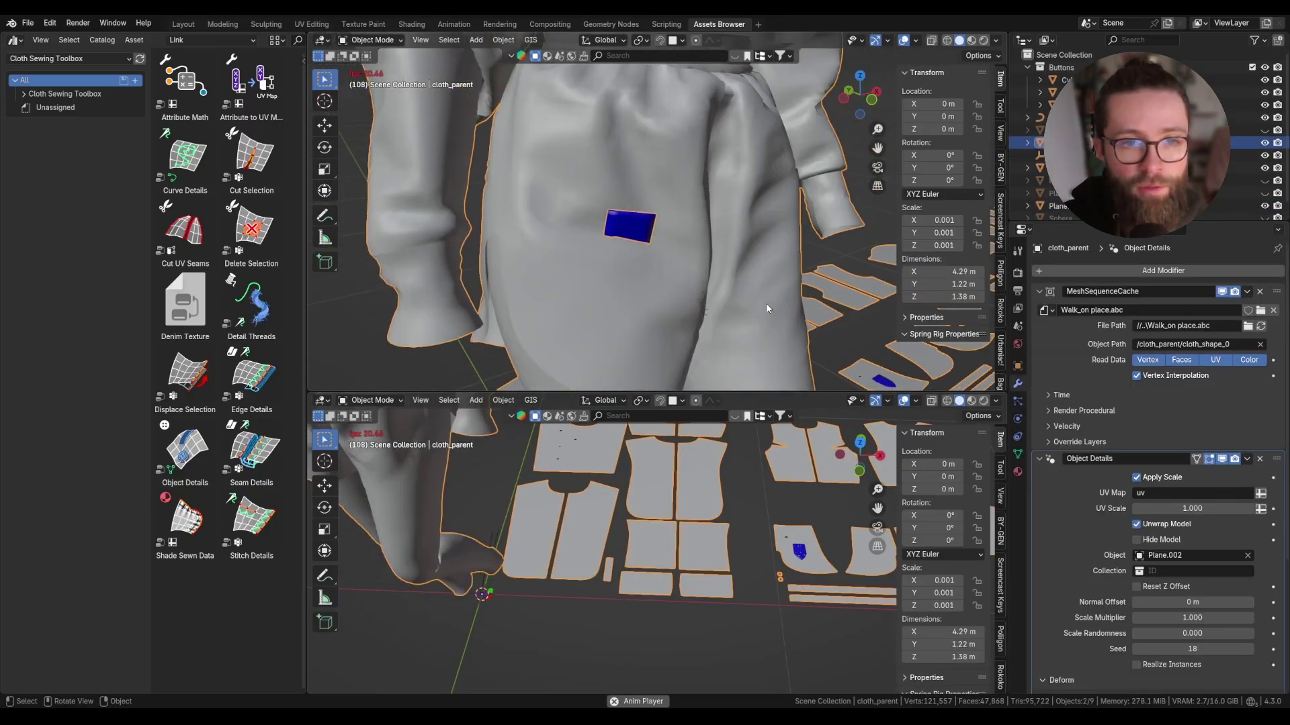
{"action": "scroll", "coordinate": [1094, 507], "scroll_direction": "down", "scroll_amount": 5}
{"action": "key", "text": "space"}
{"action": "left_click", "coordinate": [1137, 511]}
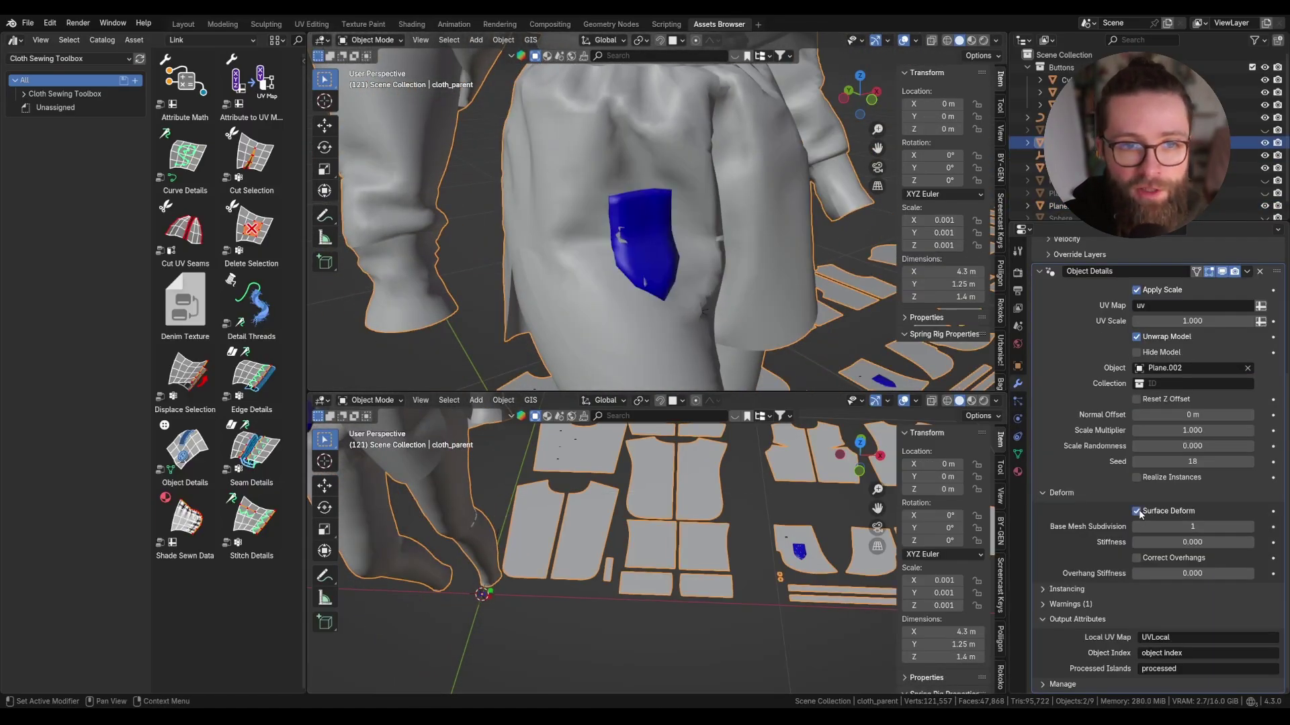
{"action": "key", "text": "space"}
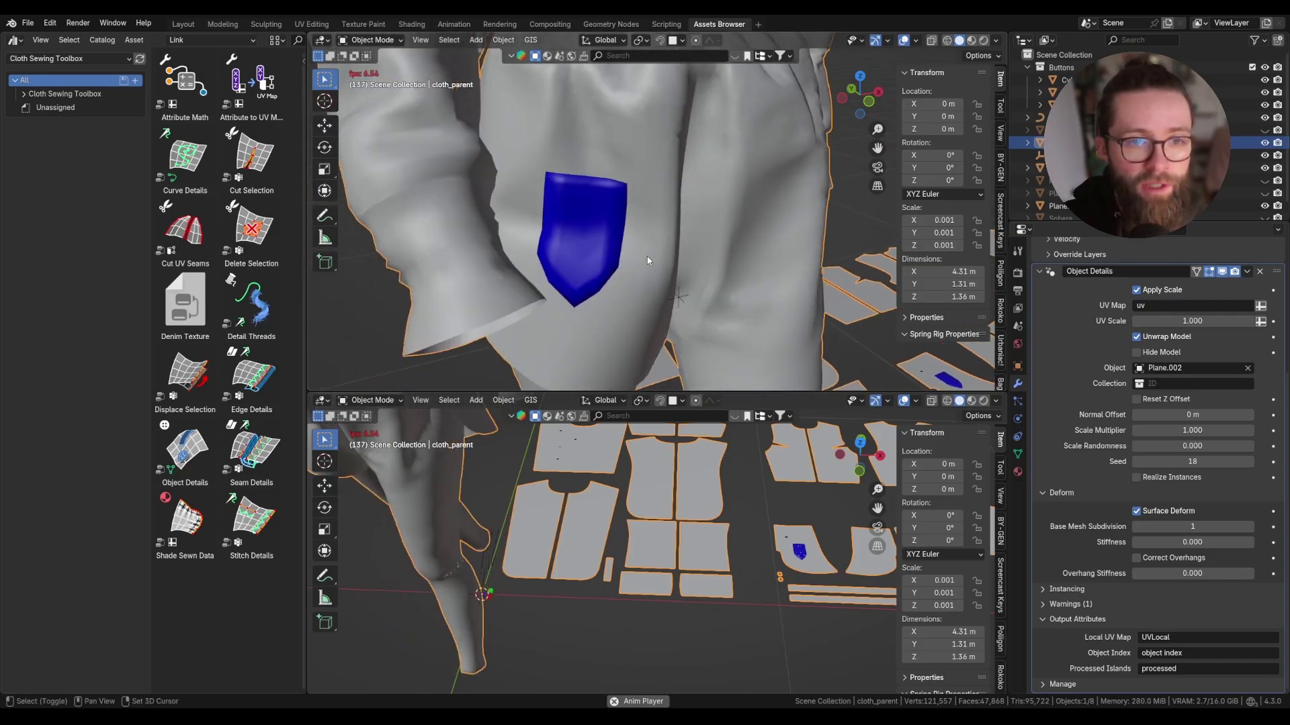
{"action": "middle_click_drag", "start_coordinate": [653, 261], "coordinate": [679, 283]}
{"action": "key", "text": "space"}
- Select Plane.002 and view it from above in wireframe in the lower viewport
{"action": "left_click", "coordinate": [792, 547]}
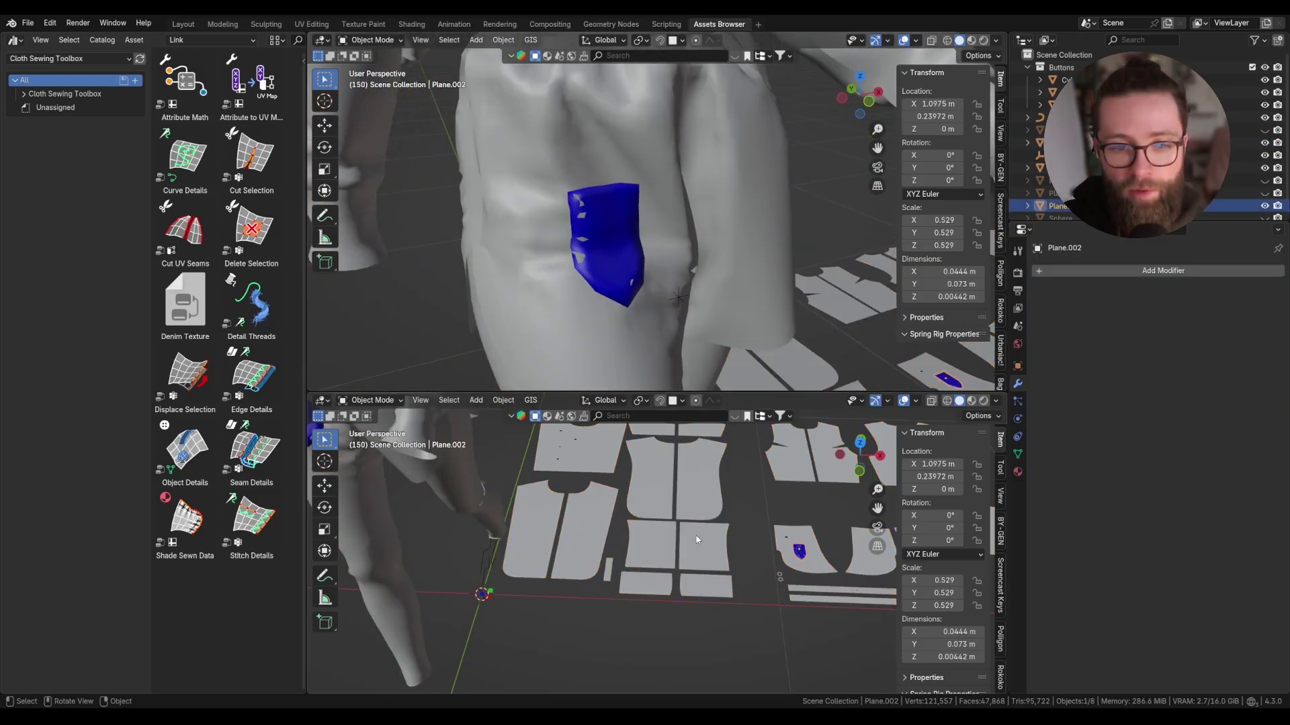
{"action": "scroll", "coordinate": [801, 563], "scroll_direction": "up", "scroll_amount": 3}
{"action": "scroll", "coordinate": [801, 563], "scroll_direction": "up", "scroll_amount": 4}
{"action": "left_click", "coordinate": [947, 400]}
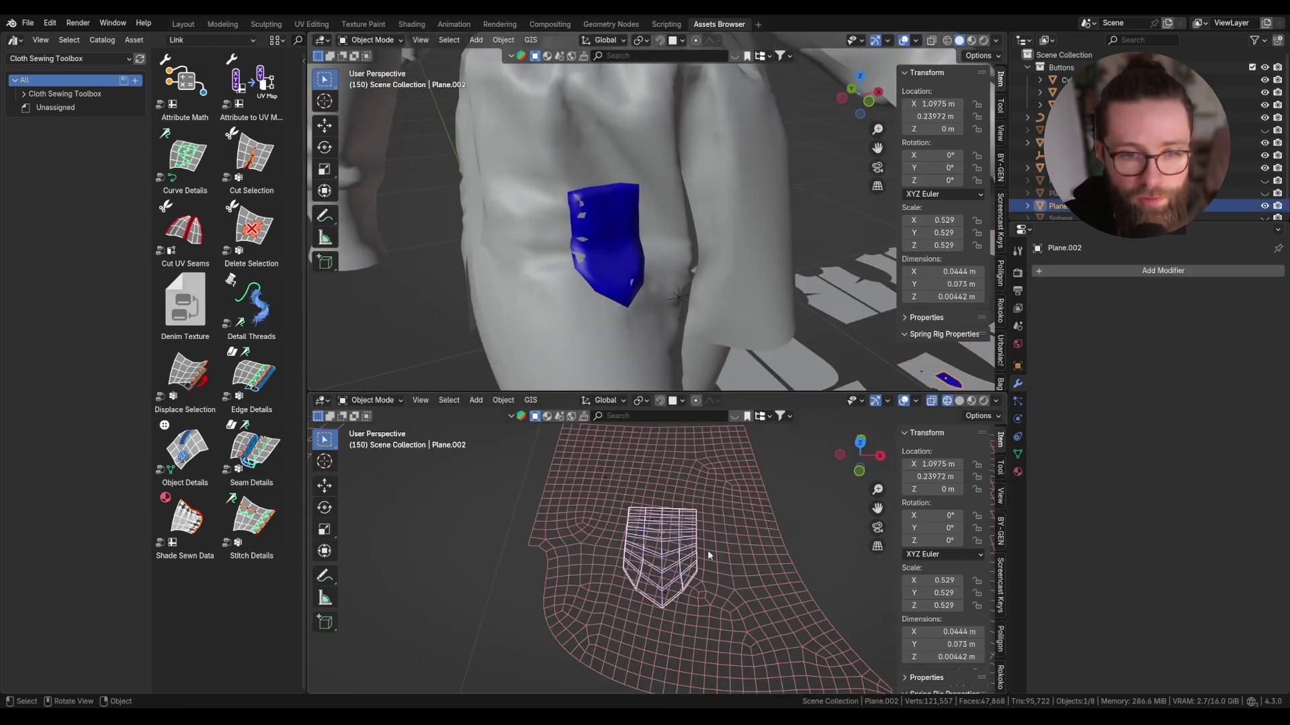
{"action": "middle_click_drag", "start_coordinate": [753, 591], "coordinate": [705, 634]}
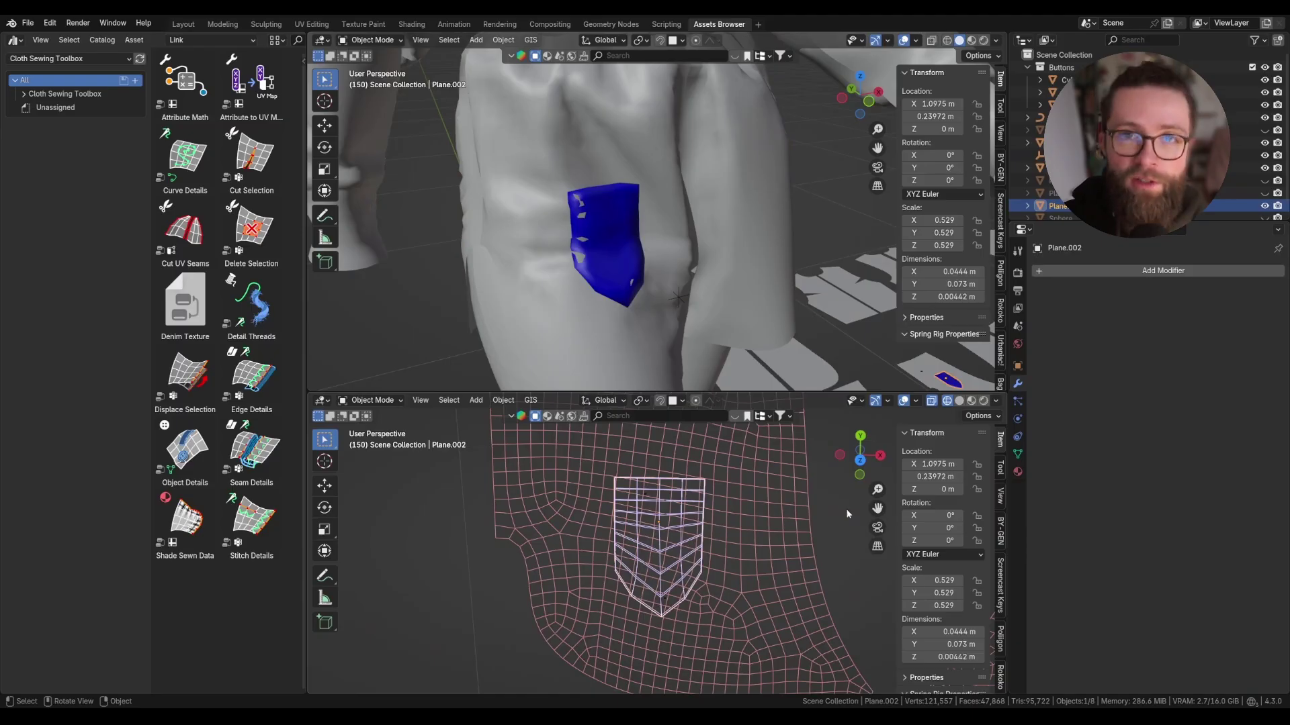
{"action": "left_click", "coordinate": [1134, 270]}
- Add Subdivision Surface to the pocket, then set cloth_parent's Object Details UV Scale to 1/1.6 (0.625)
{"action": "type", "text": "subd"}
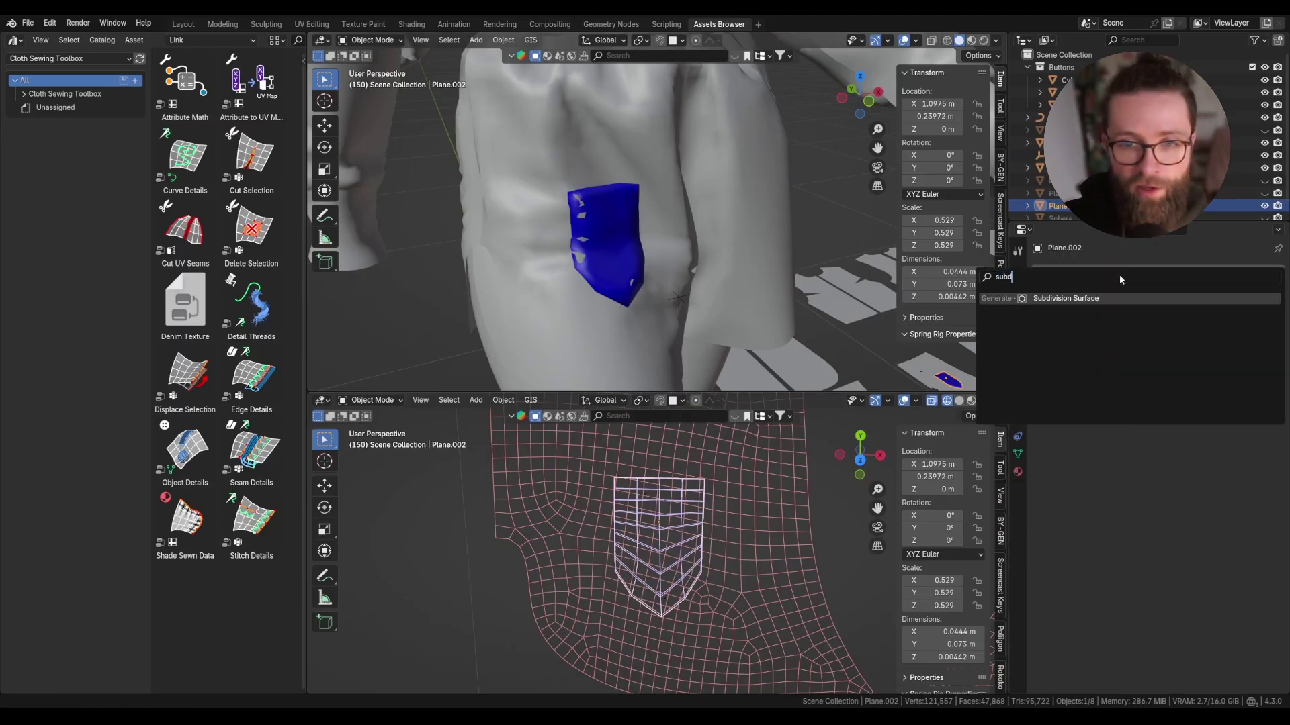
{"action": "key", "text": "Return"}
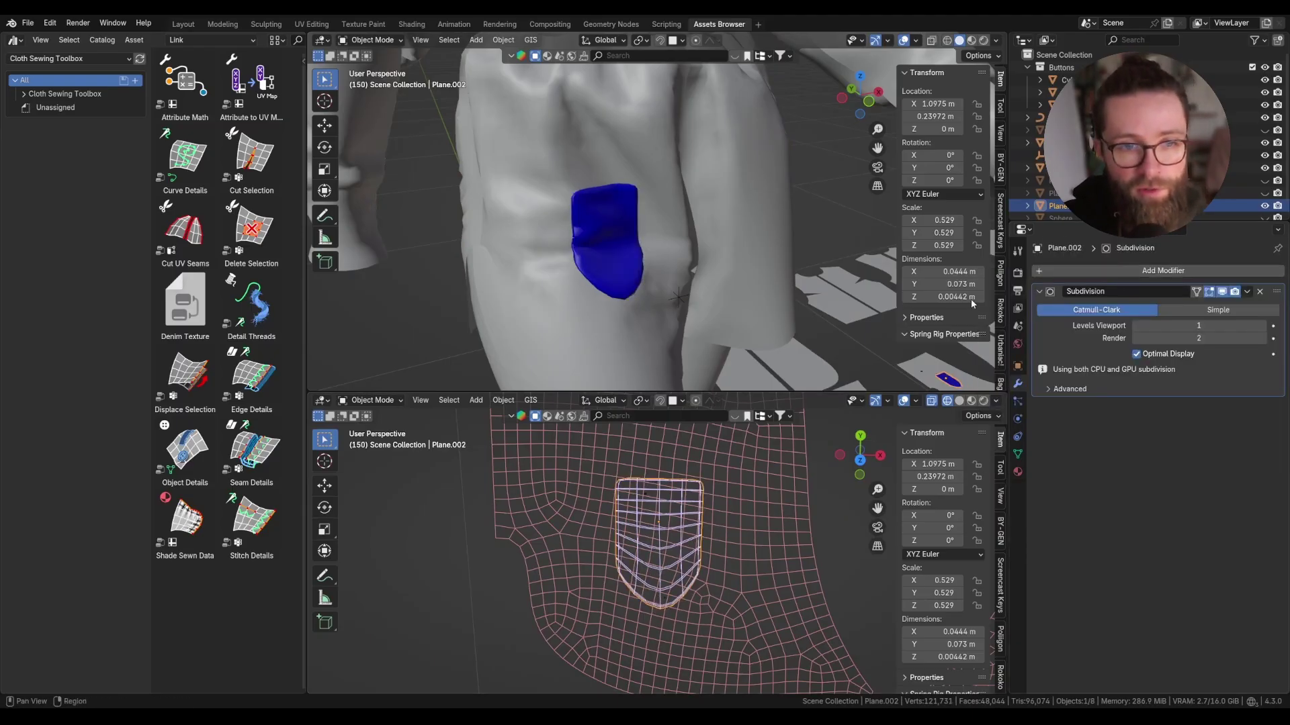
{"action": "left_click", "coordinate": [725, 289]}
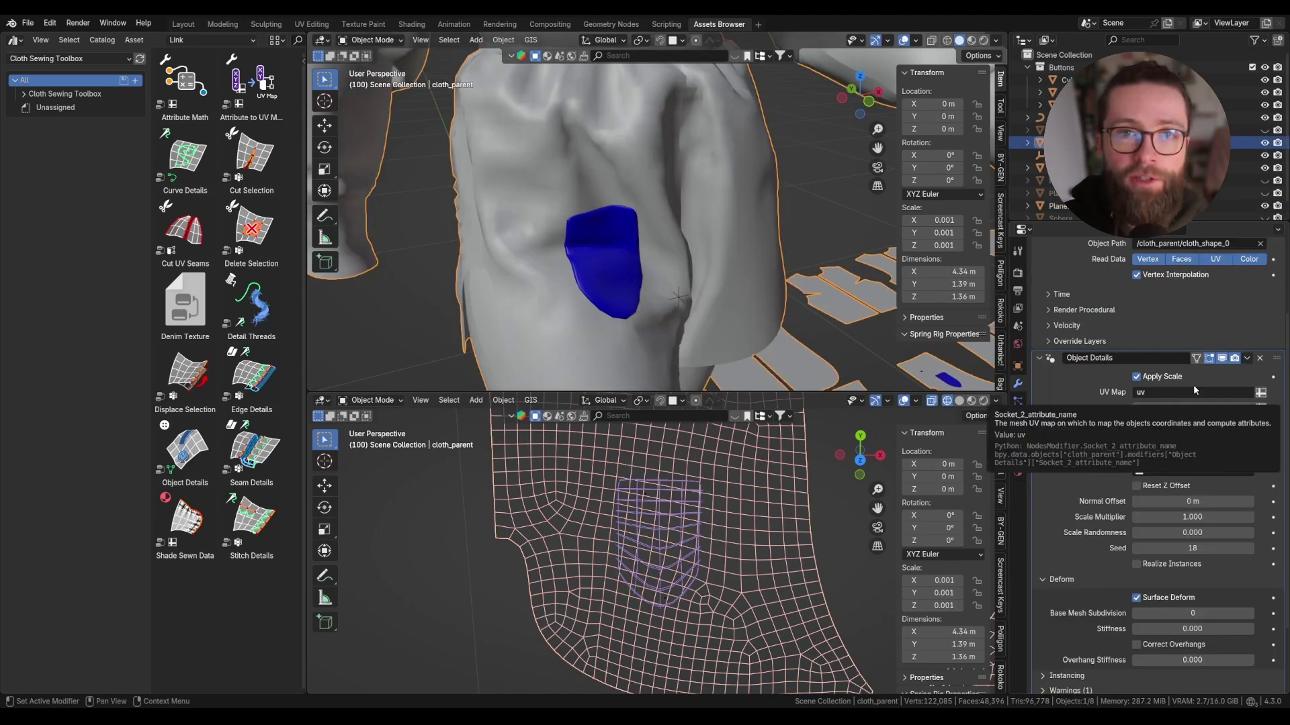
{"action": "scroll", "coordinate": [1192, 376], "scroll_direction": "down", "scroll_amount": 3}
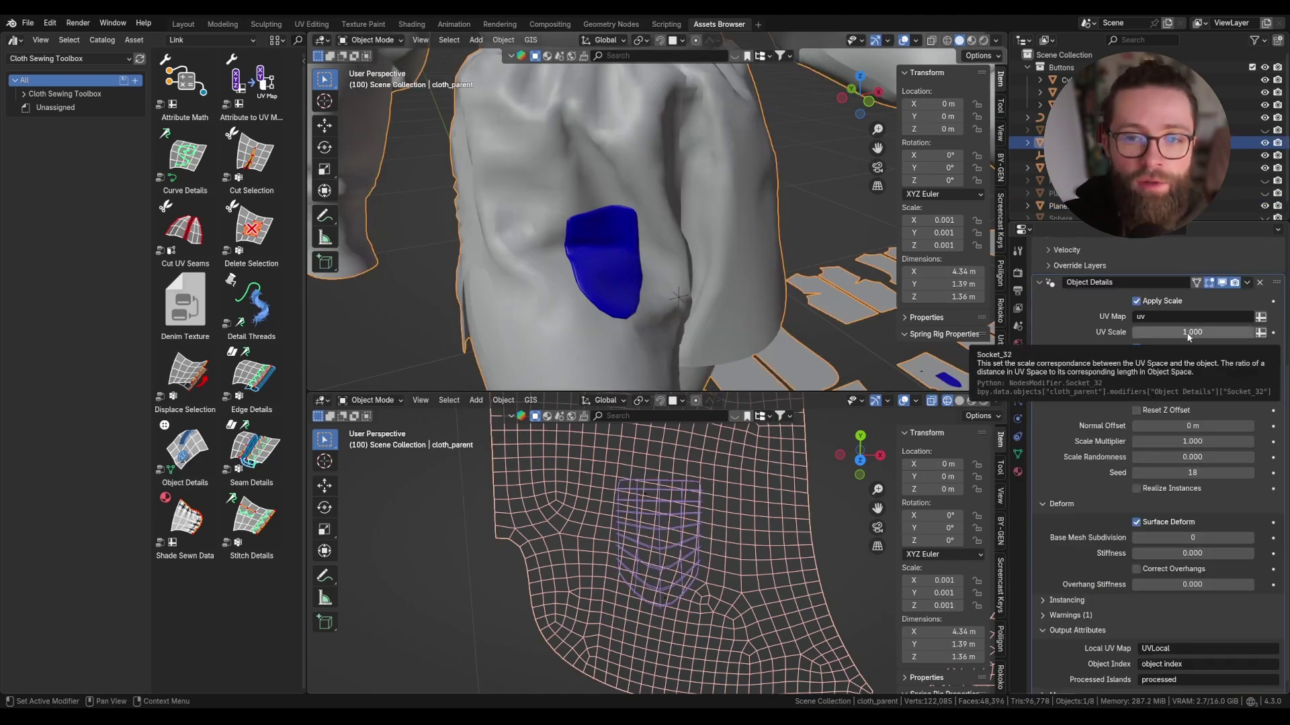
{"action": "left_click_drag", "start_coordinate": [1184, 335], "coordinate": [1185, 335]}
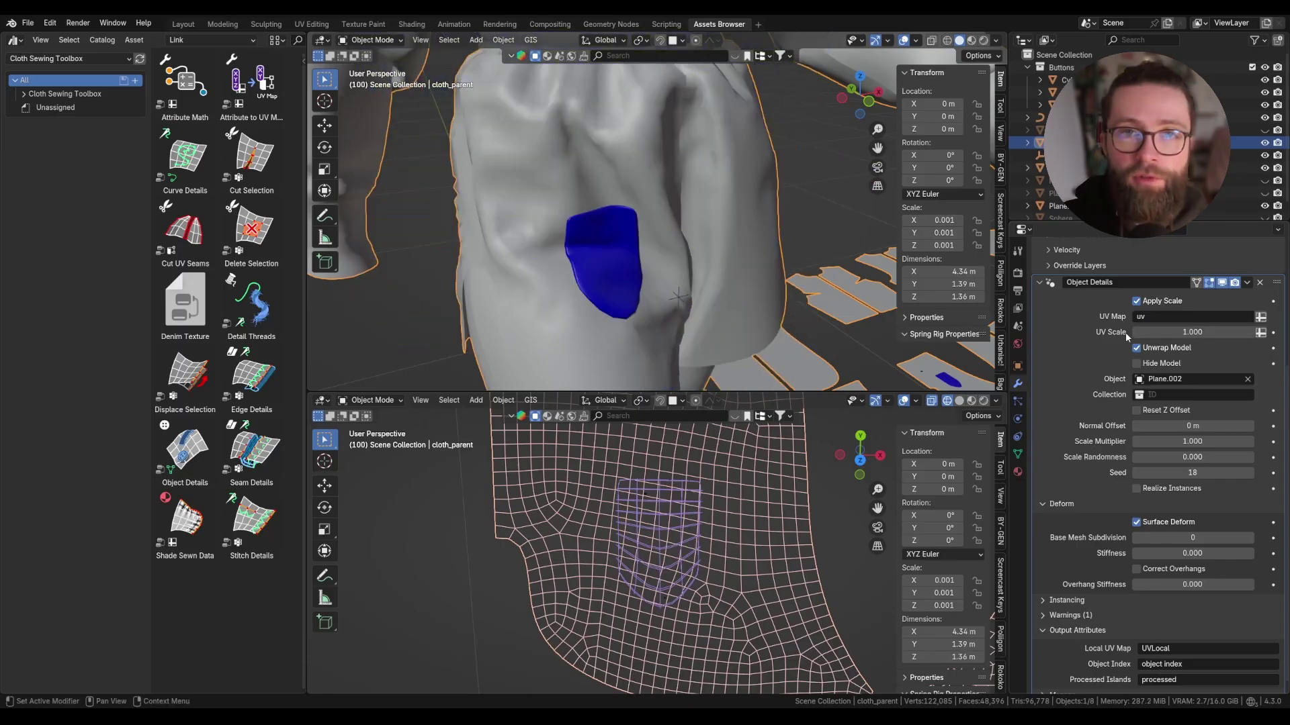
{"action": "scroll", "coordinate": [677, 271], "scroll_direction": "down", "scroll_amount": 1}
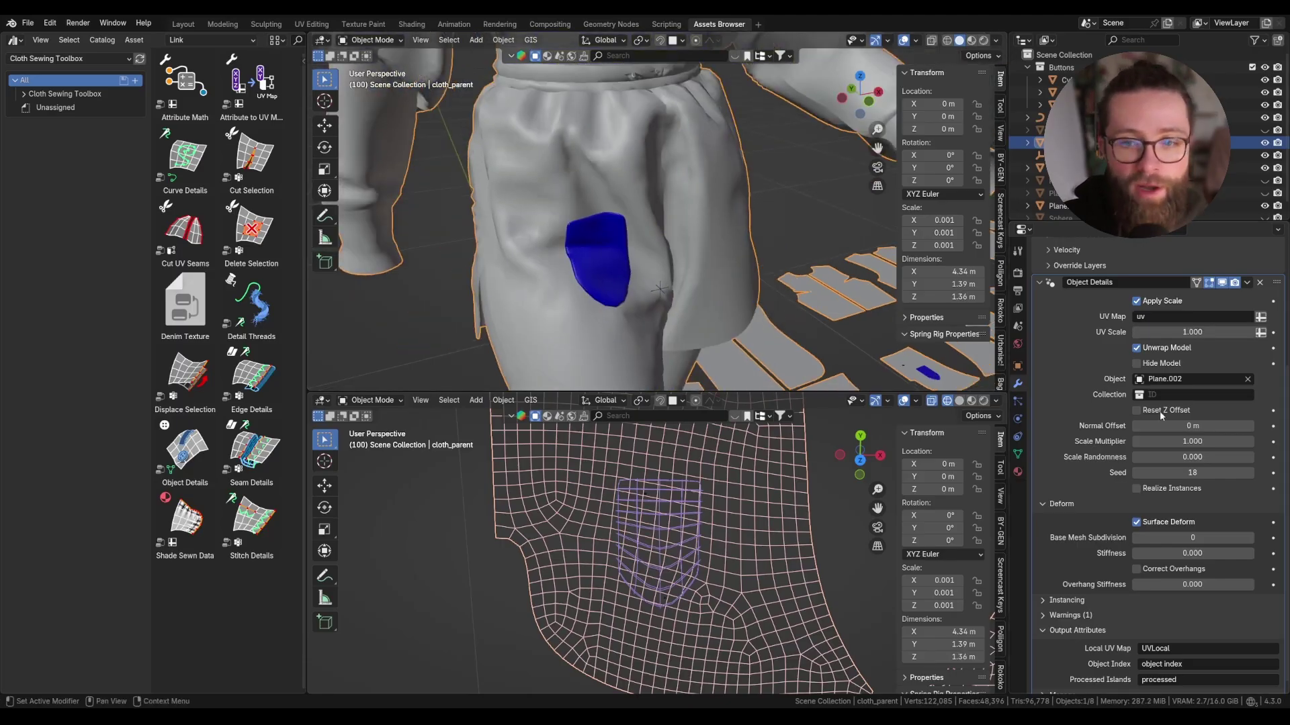
{"action": "left_click", "coordinate": [1201, 333]}
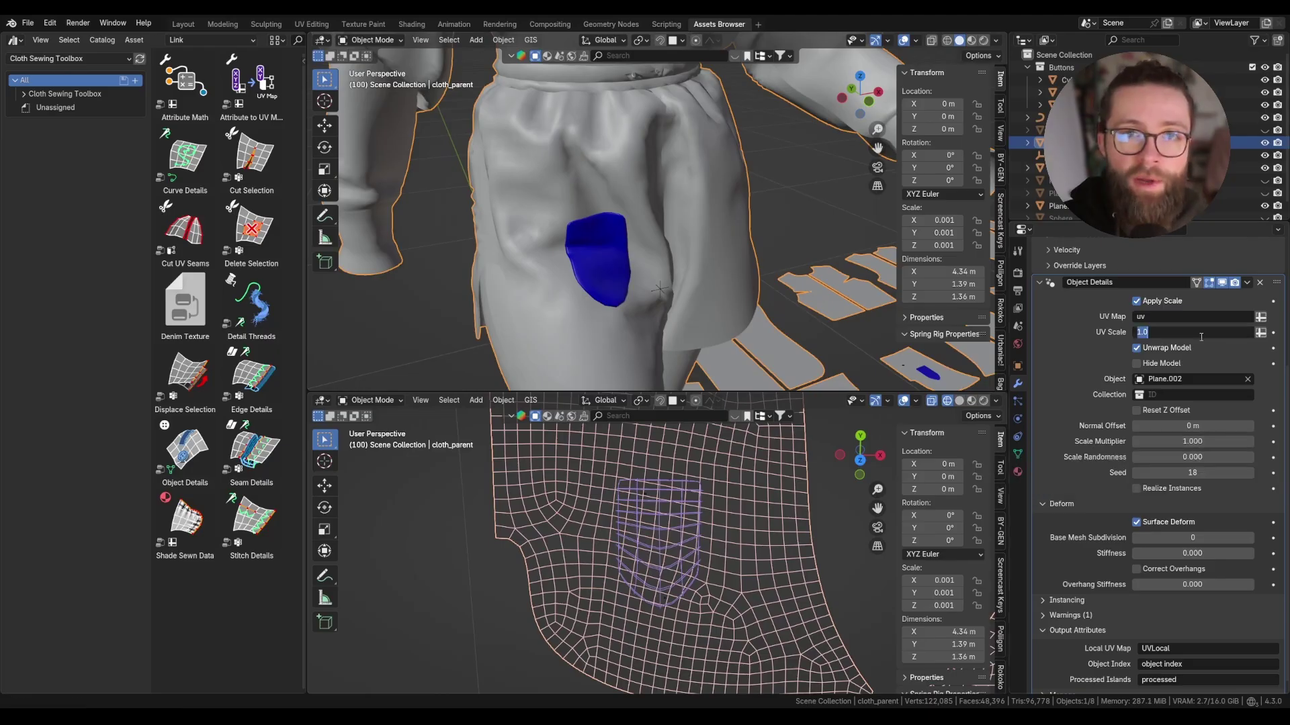
{"action": "type", "text": "1/"}
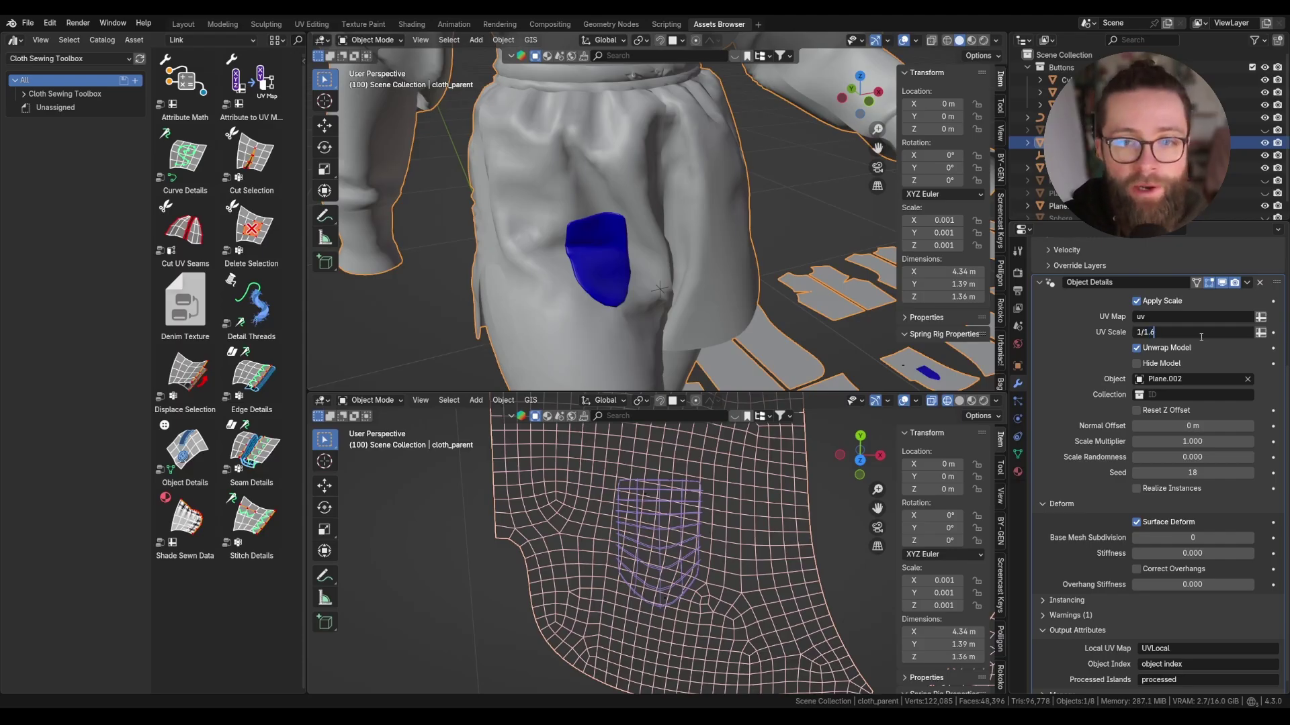
{"action": "key", "text": "Return"}
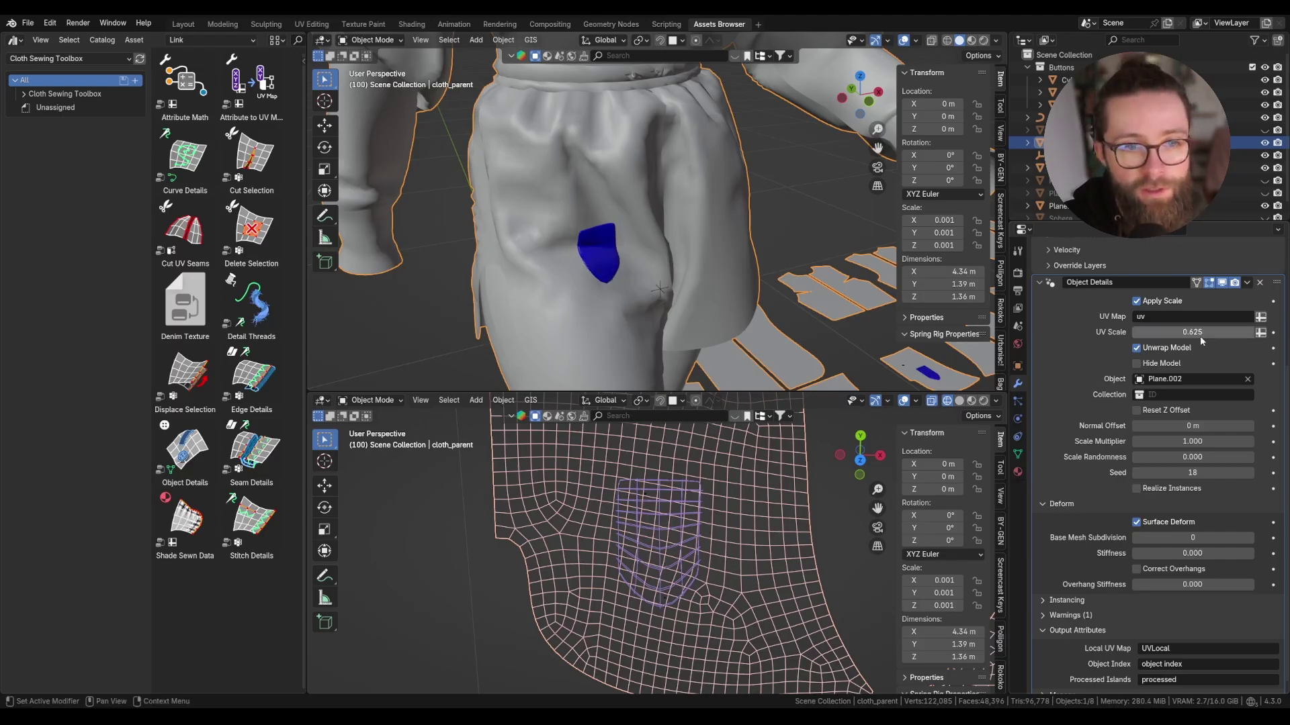
- Enable Surface Deform on the patch and raise Scale Multiplier to 1.292, previewing playback
{"action": "scroll", "coordinate": [1131, 576], "scroll_direction": "down", "scroll_amount": 1}
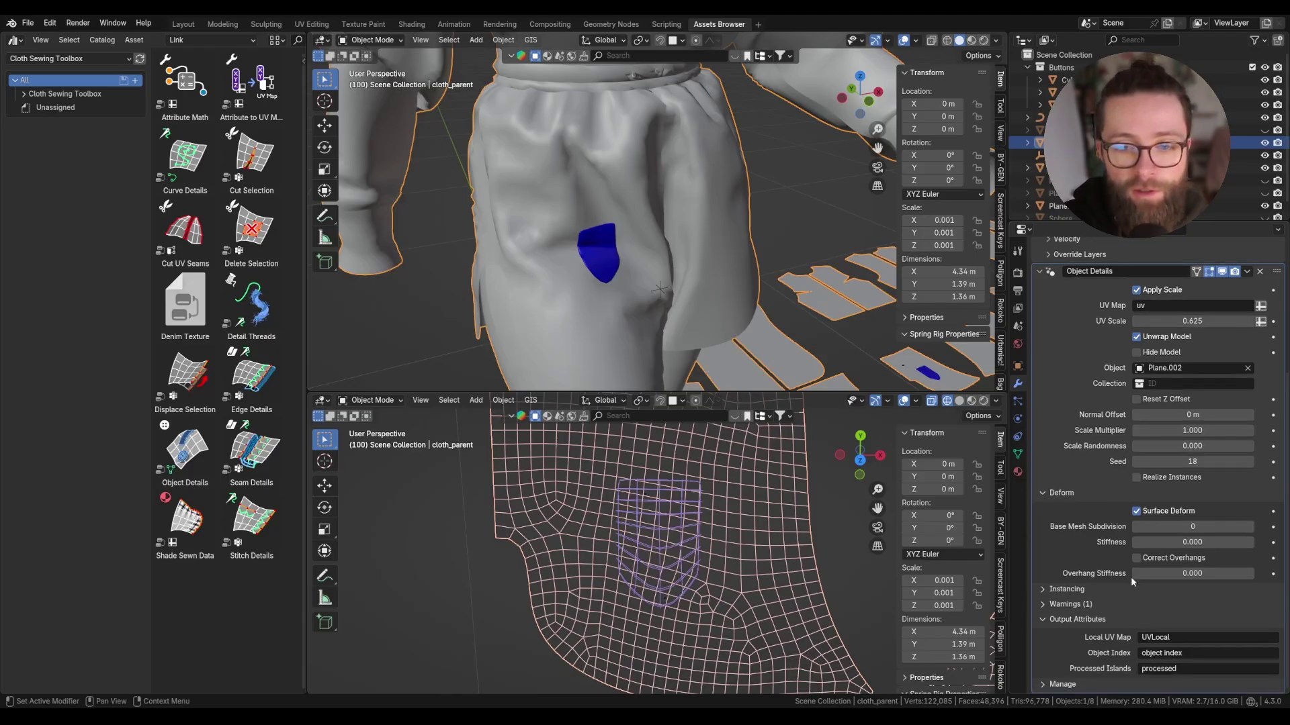
{"action": "left_click", "coordinate": [1137, 511]}
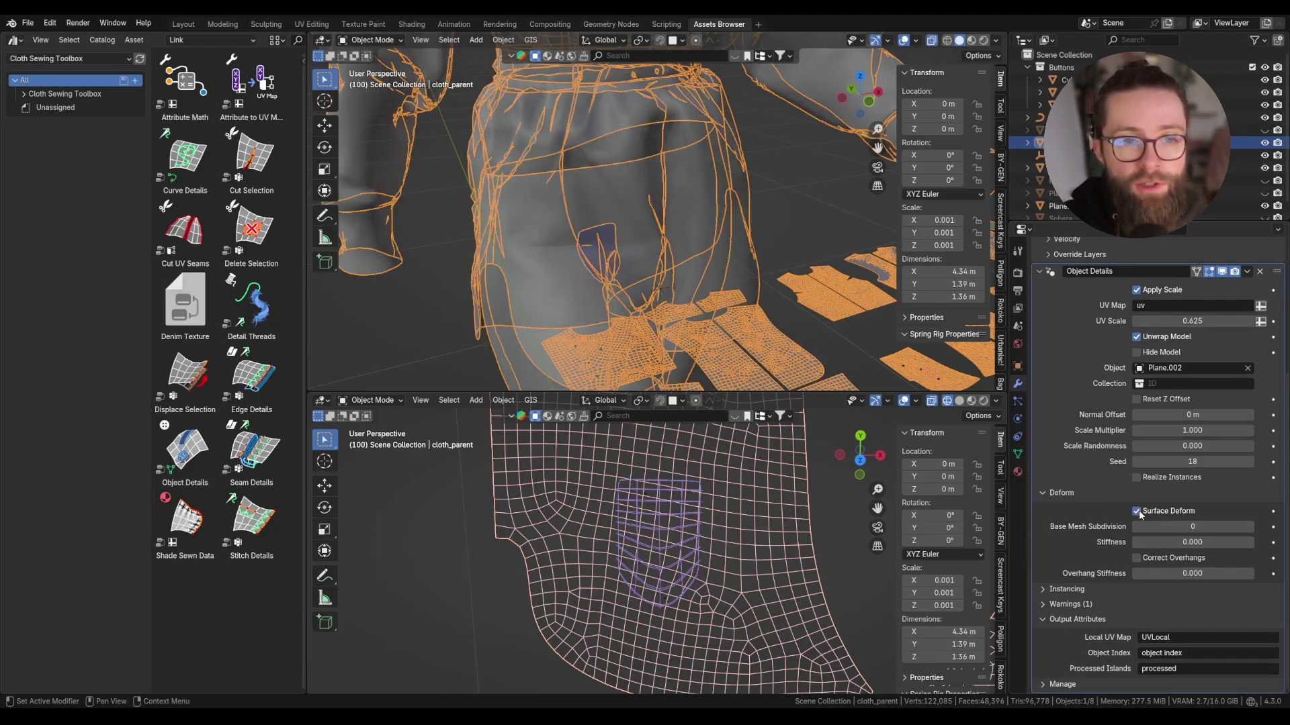
{"action": "scroll", "coordinate": [1139, 510], "scroll_direction": "up", "scroll_amount": 2}
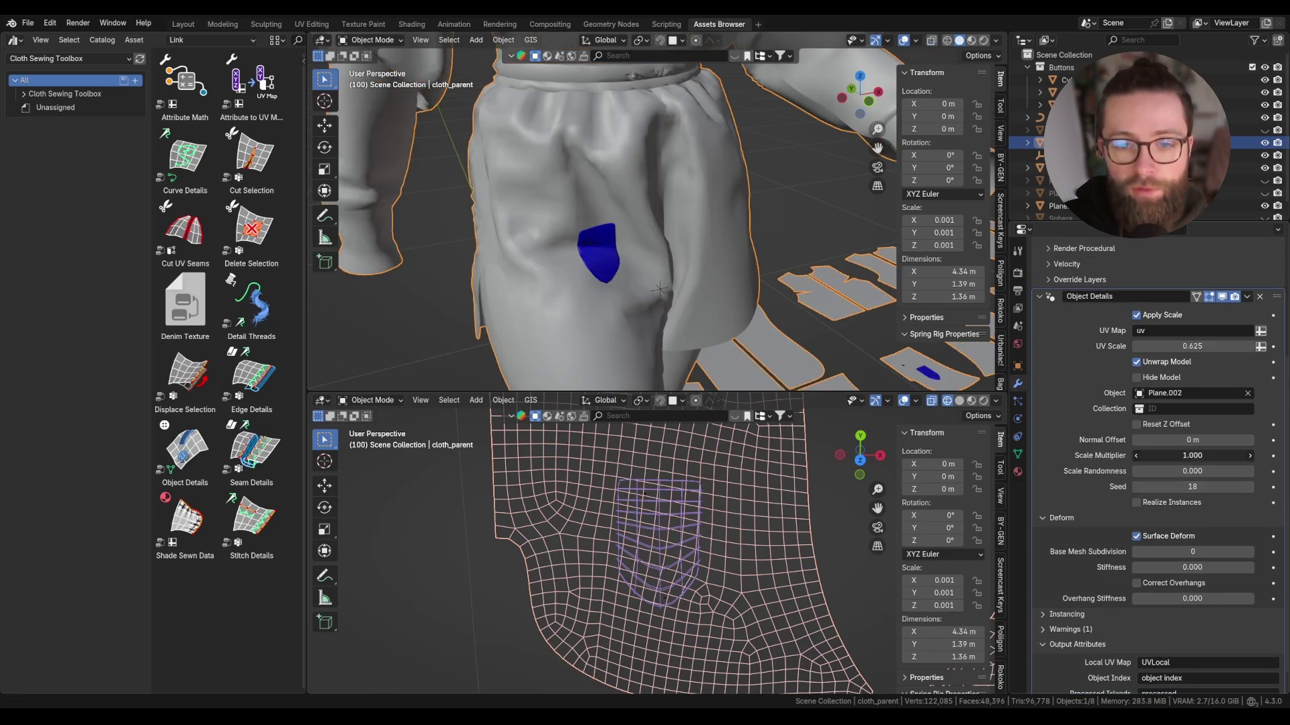
{"action": "left_click_drag", "start_coordinate": [1193, 456], "coordinate": [1236, 455]}
{"action": "key", "text": "space"}
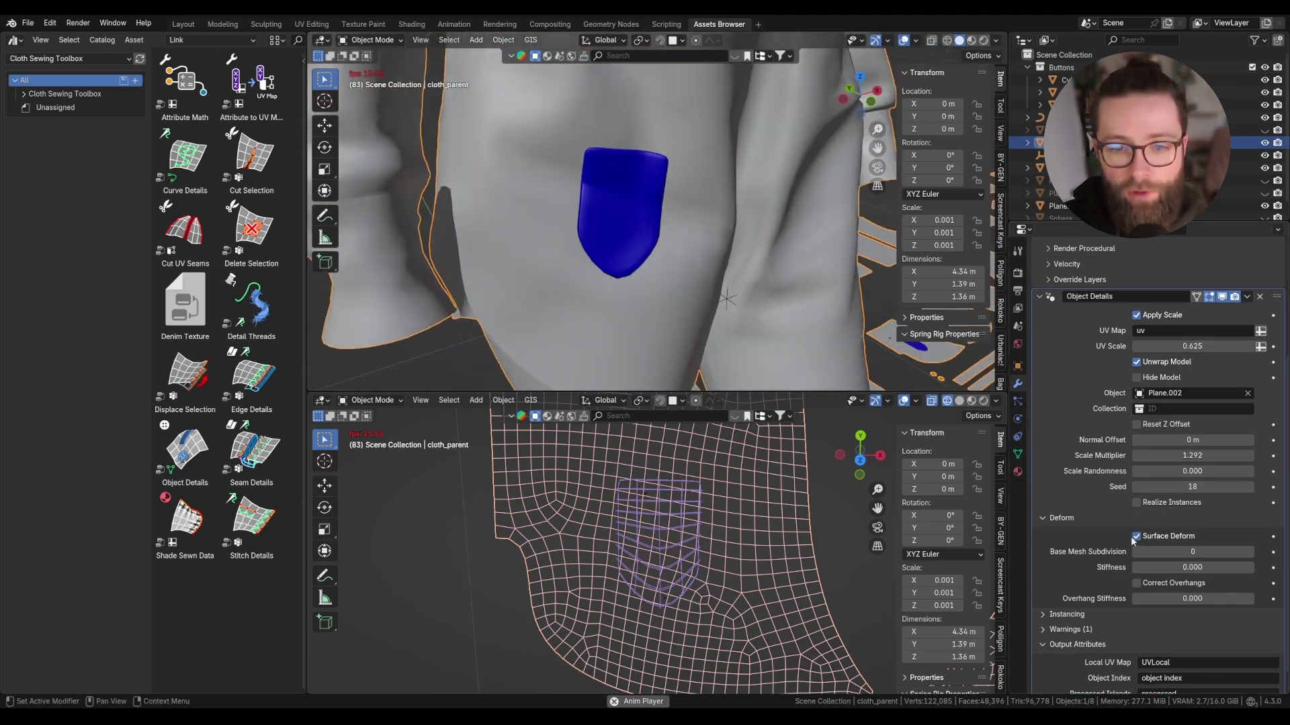
{"action": "key", "text": "space"}
- Set Normal Offset to 0.001 m and save the blend file
{"action": "left_click_drag", "start_coordinate": [1192, 440], "coordinate": [1202, 440]}
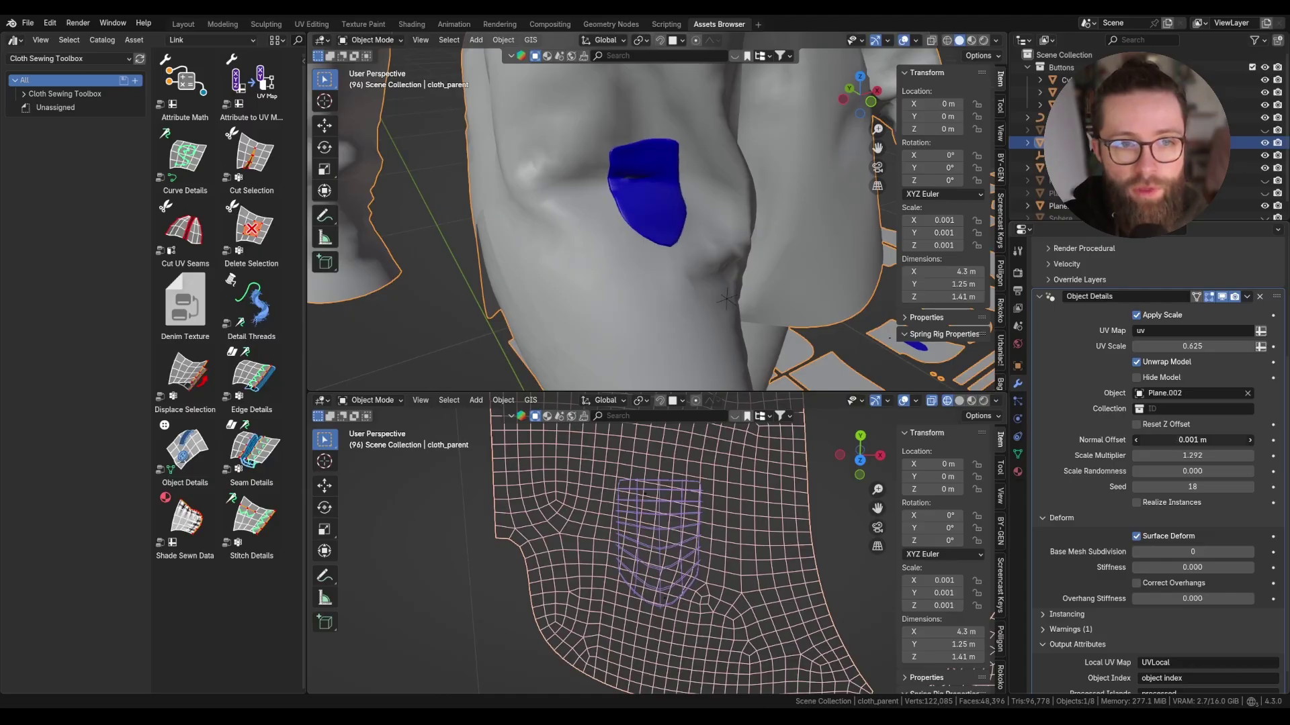
{"action": "key", "text": "space"}
{"action": "key", "text": "space"}
{"action": "key", "text": "ctrl+s"}
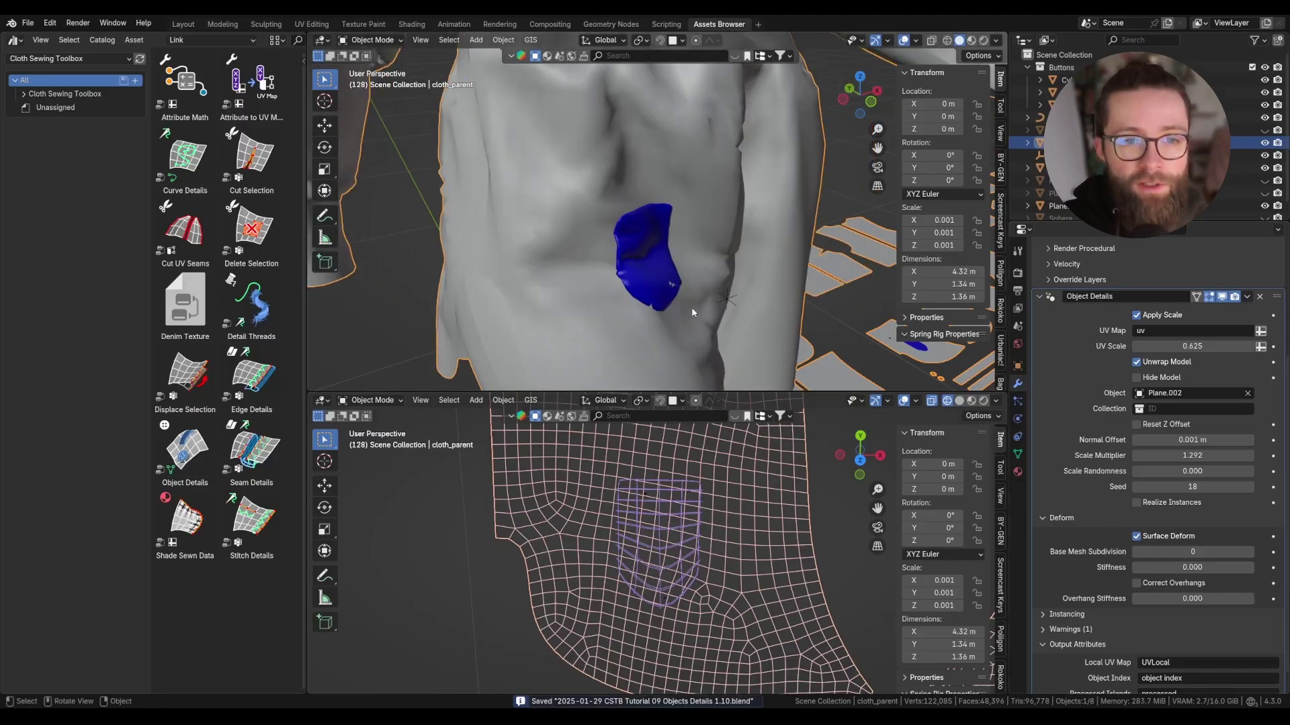
{"action": "scroll", "coordinate": [649, 305], "scroll_direction": "up", "scroll_amount": 2}
{"action": "scroll", "coordinate": [699, 303], "scroll_direction": "up", "scroll_amount": 3}
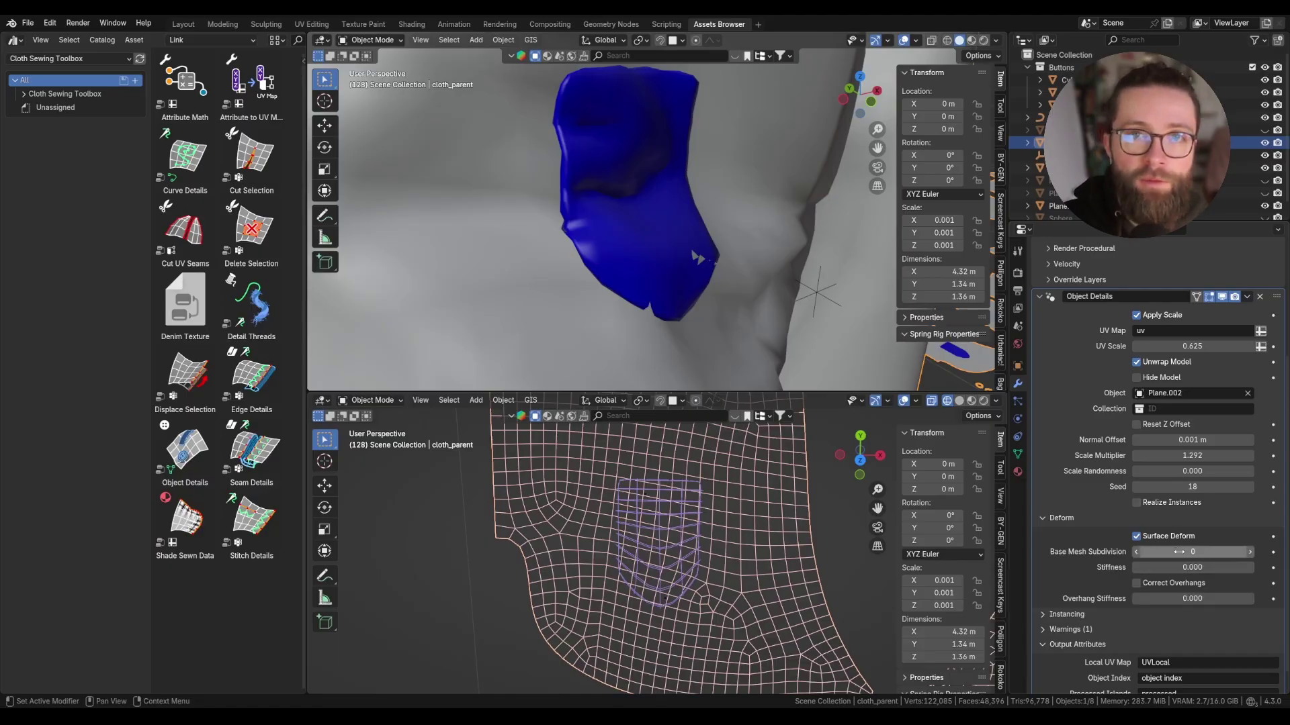
- Set Base Mesh Subdivision to 1, test Stiffness, and rebind by toggling Surface Deform off and on
{"action": "left_click_drag", "start_coordinate": [1179, 551], "coordinate": [1199, 552]}
{"action": "scroll", "coordinate": [614, 256], "scroll_direction": "down", "scroll_amount": 2}
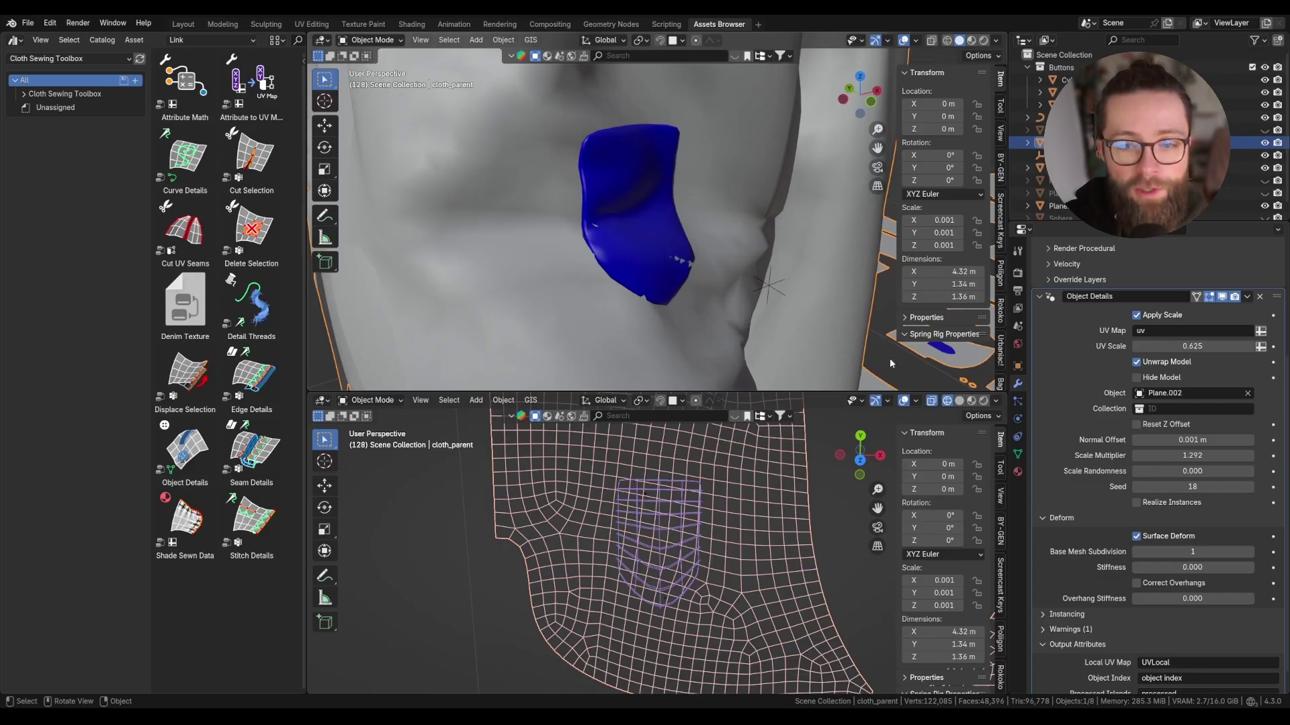
{"action": "left_click_drag", "start_coordinate": [1155, 567], "coordinate": [1253, 567]}
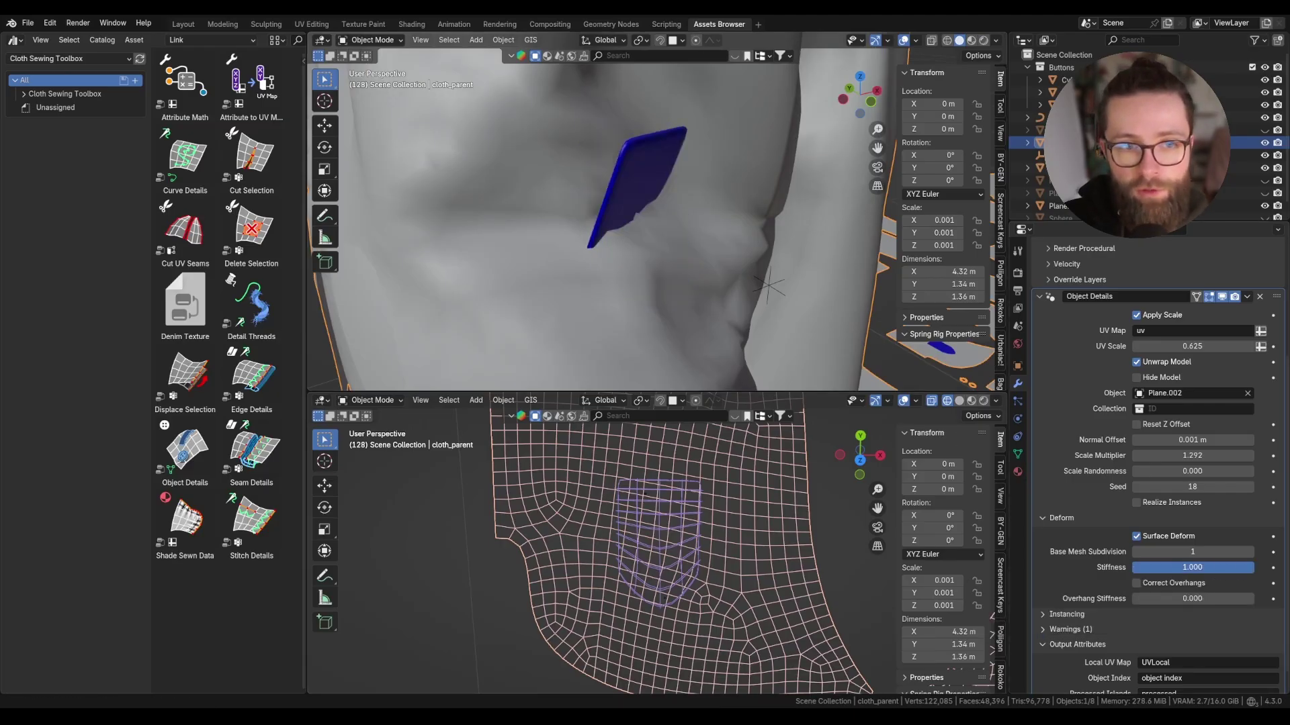
{"action": "left_click", "coordinate": [1141, 538]}
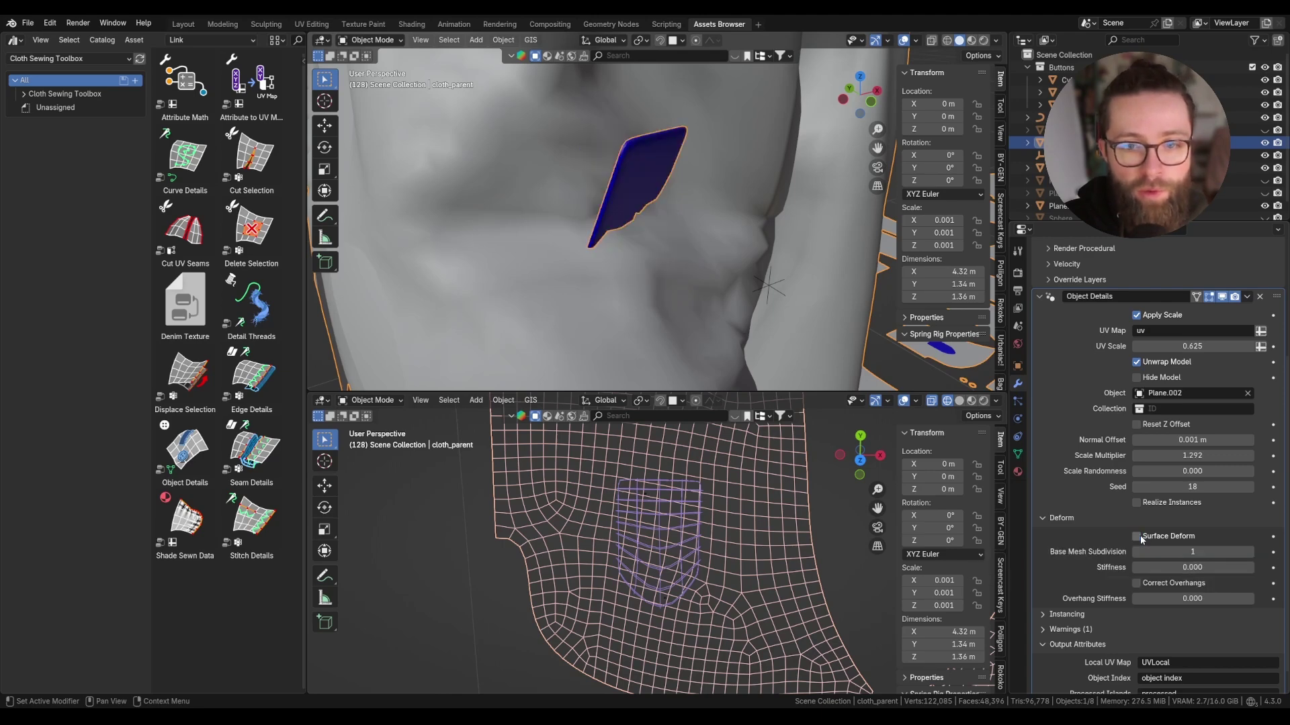
{"action": "left_click", "coordinate": [1140, 538]}
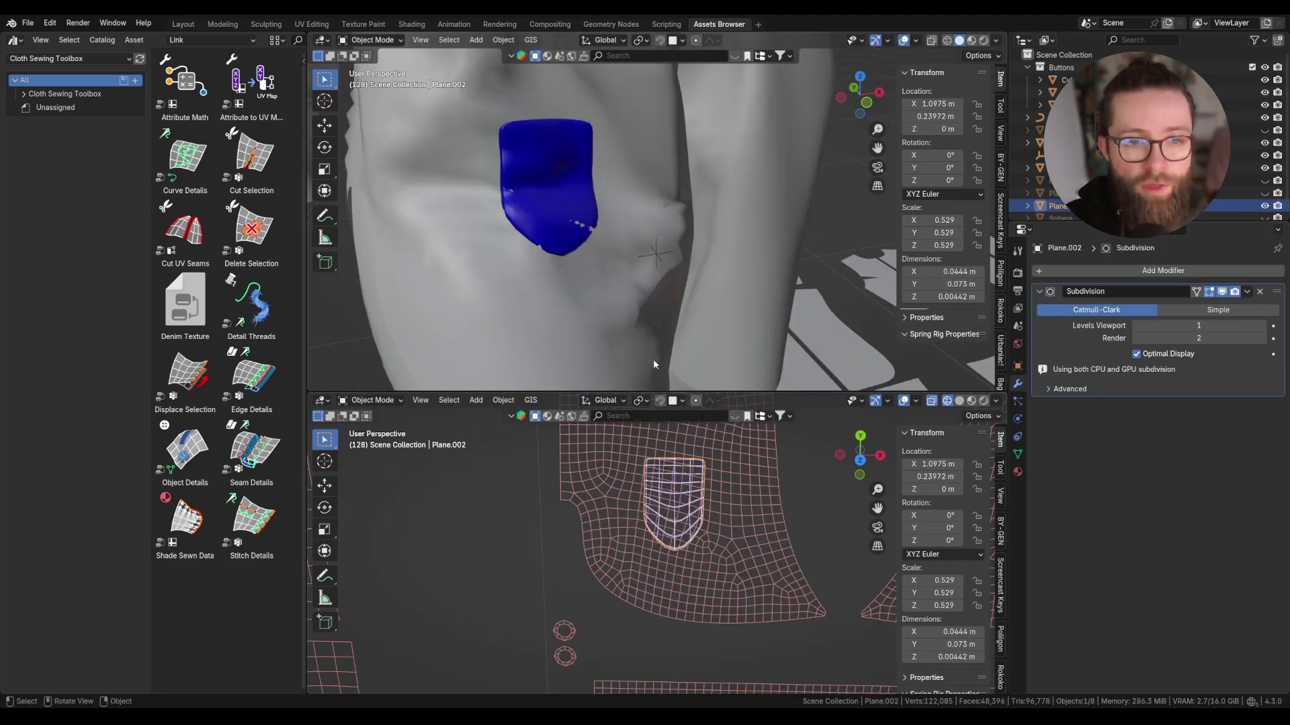
- Move Plane.002 down-left on the UV layout to about X 1.0321, Y 0.18689 in several passes
{"action": "middle_click_drag", "start_coordinate": [651, 293], "coordinate": [684, 240]}
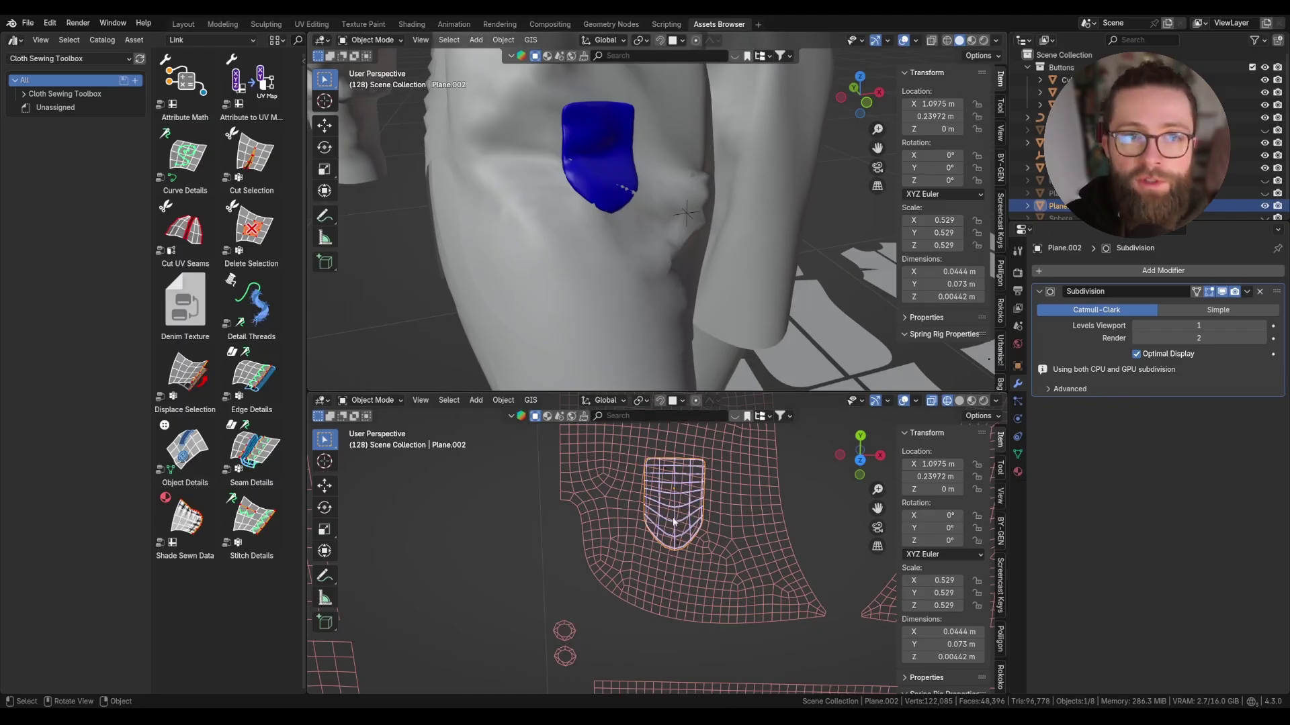
{"action": "key", "text": "g"}
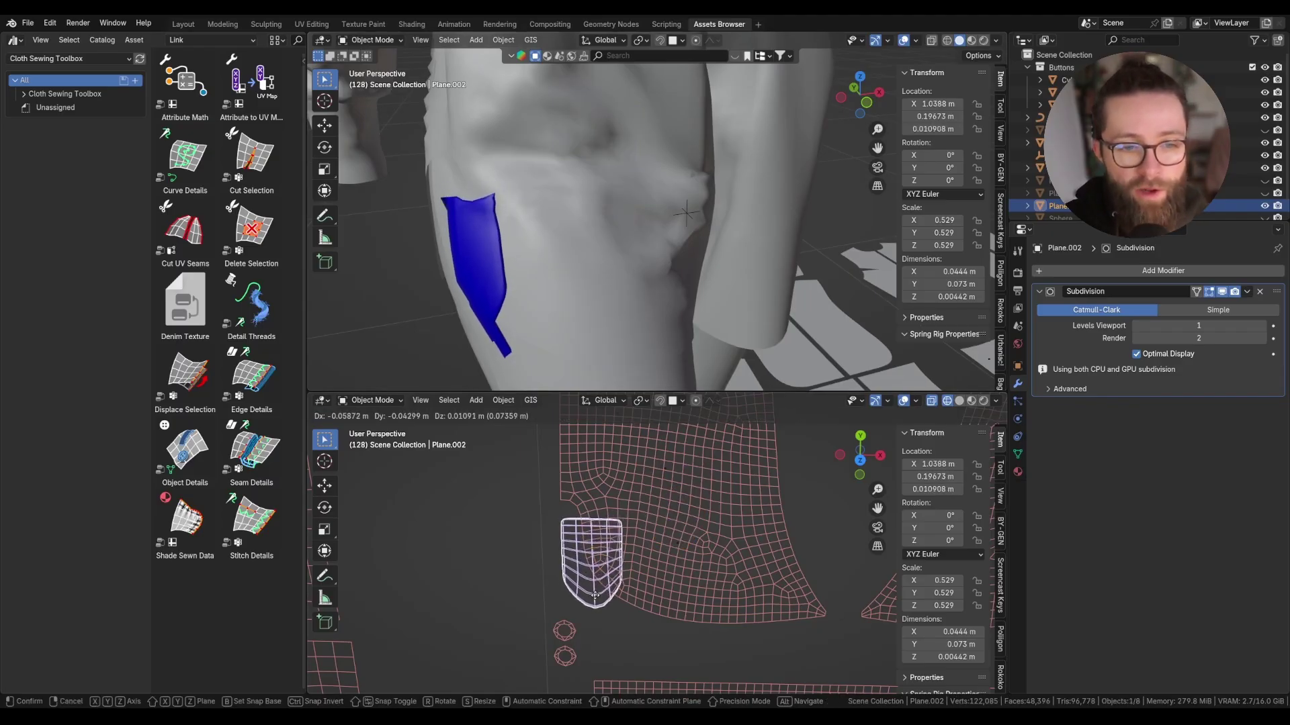
{"action": "left_click", "coordinate": [594, 586]}
{"action": "scroll", "coordinate": [594, 571], "scroll_direction": "up", "scroll_amount": 1}
{"action": "scroll", "coordinate": [593, 558], "scroll_direction": "up", "scroll_amount": 1}
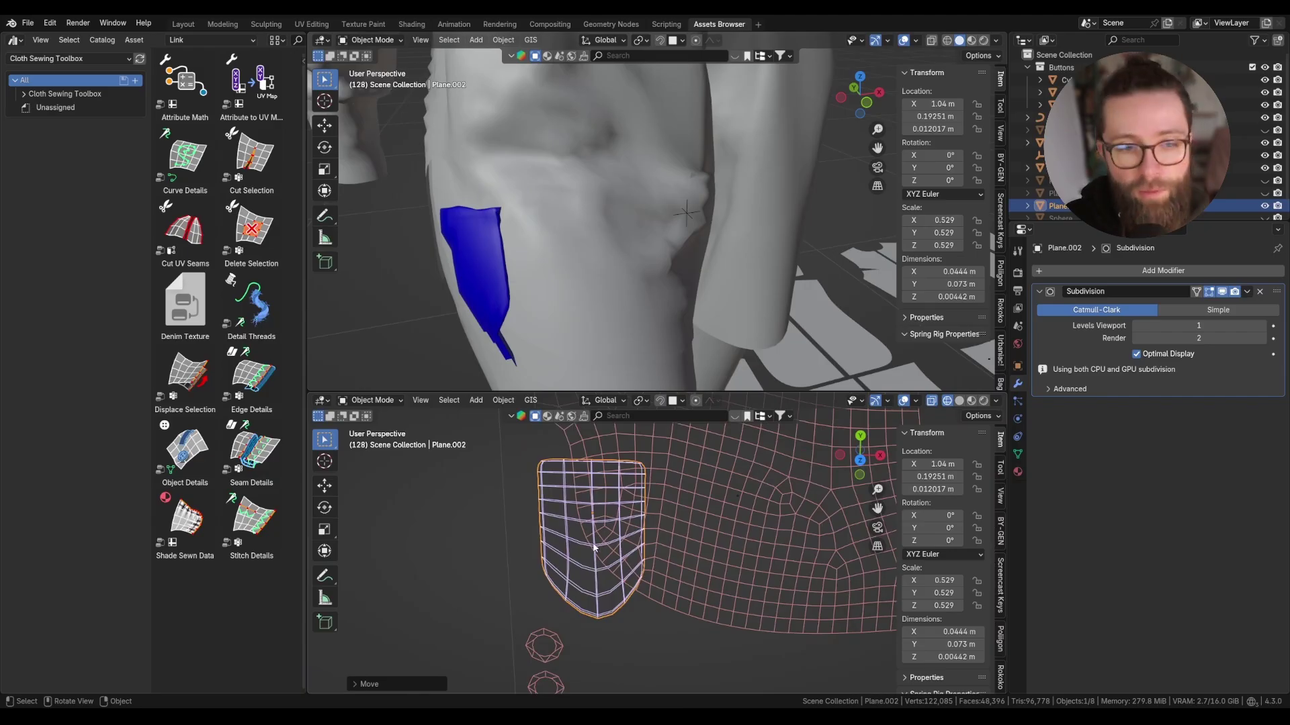
{"action": "key", "text": "g"}
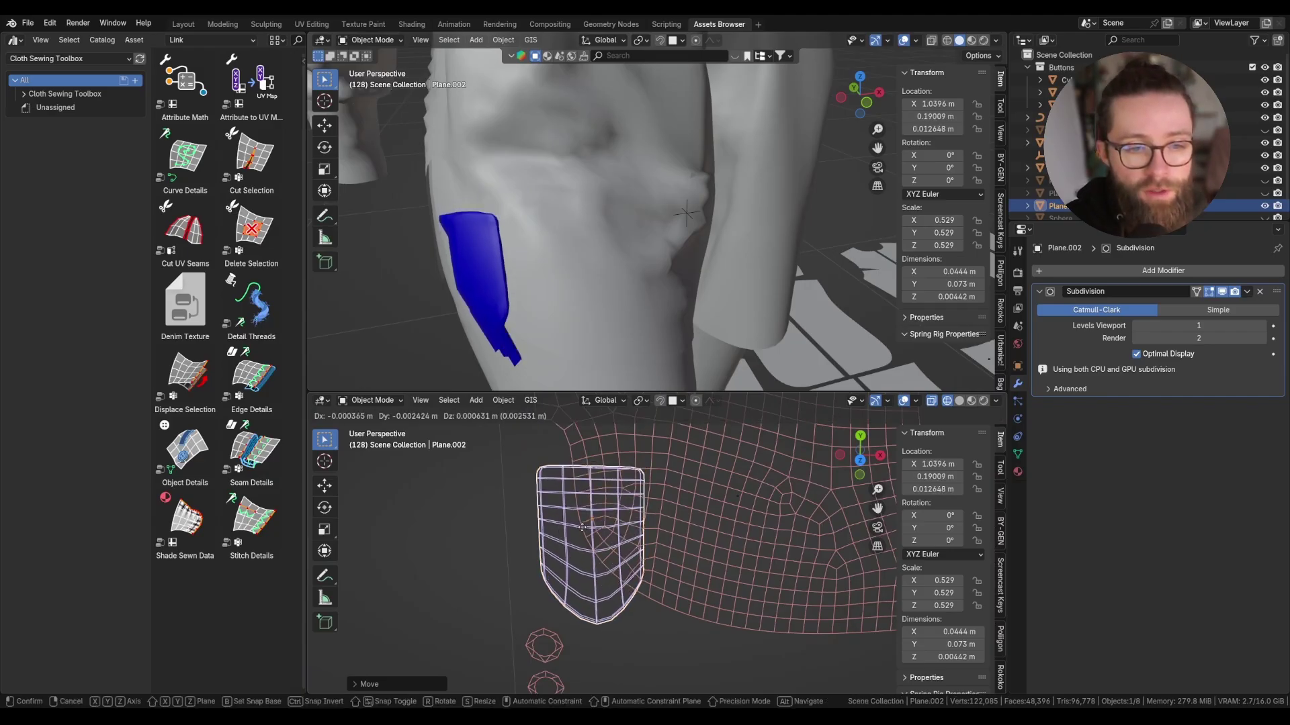
{"action": "left_click", "coordinate": [580, 527]}
{"action": "scroll", "coordinate": [581, 526], "scroll_direction": "up", "scroll_amount": 1}
{"action": "scroll", "coordinate": [581, 524], "scroll_direction": "up", "scroll_amount": 1}
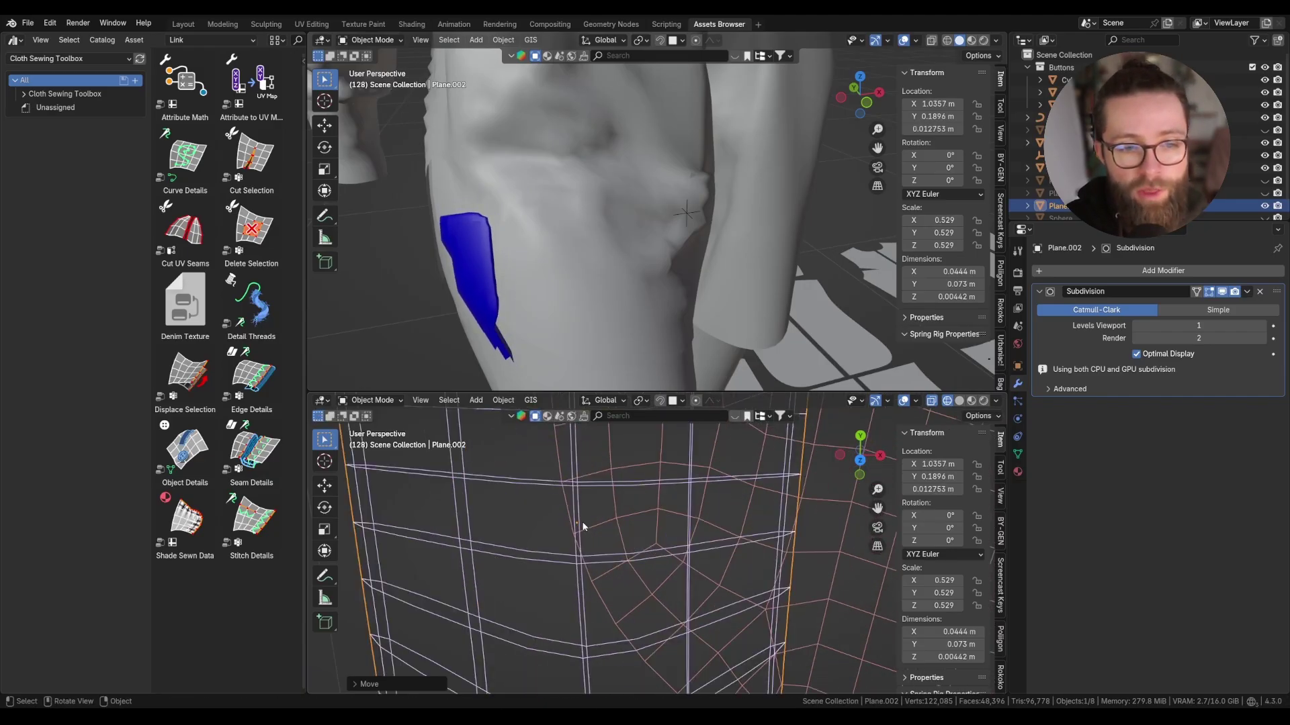
{"action": "scroll", "coordinate": [581, 523], "scroll_direction": "up", "scroll_amount": 1}
{"action": "scroll", "coordinate": [581, 524], "scroll_direction": "up", "scroll_amount": 1}
{"action": "key", "text": "g"}
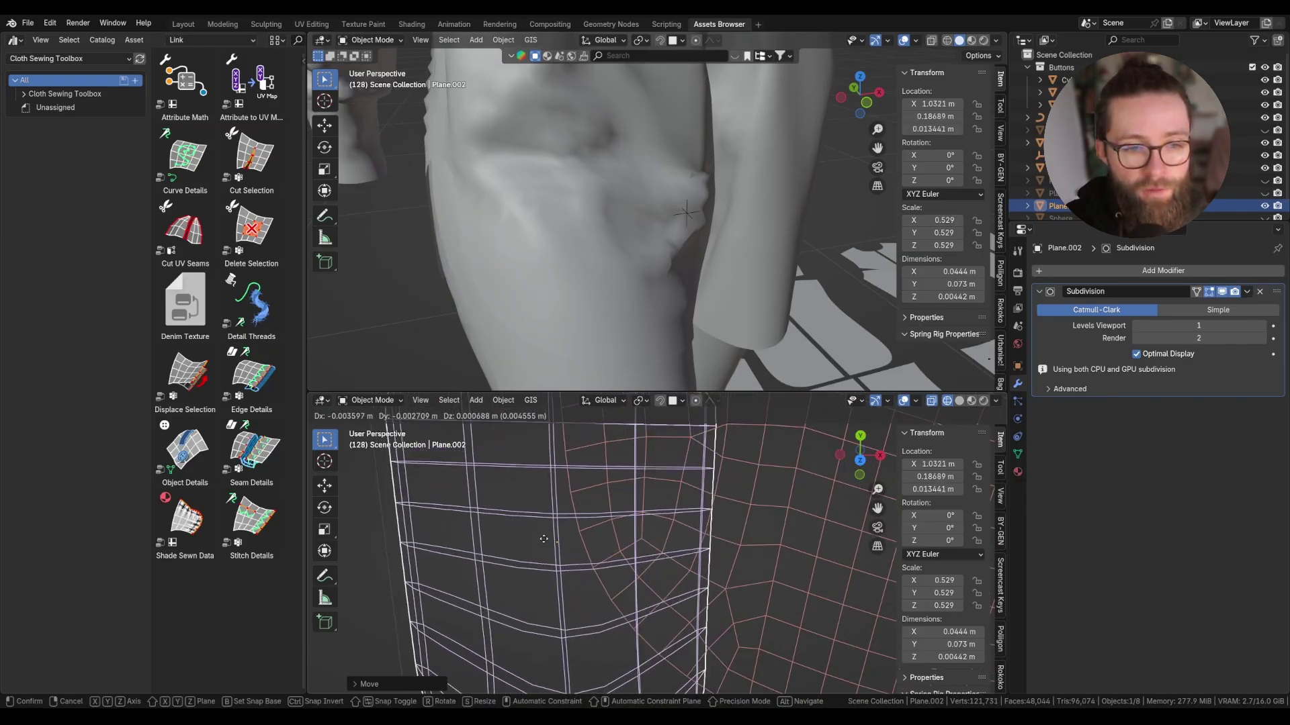
{"action": "scroll", "coordinate": [736, 182], "scroll_direction": "up", "scroll_amount": 1}
{"action": "scroll", "coordinate": [727, 196], "scroll_direction": "up", "scroll_amount": 1}
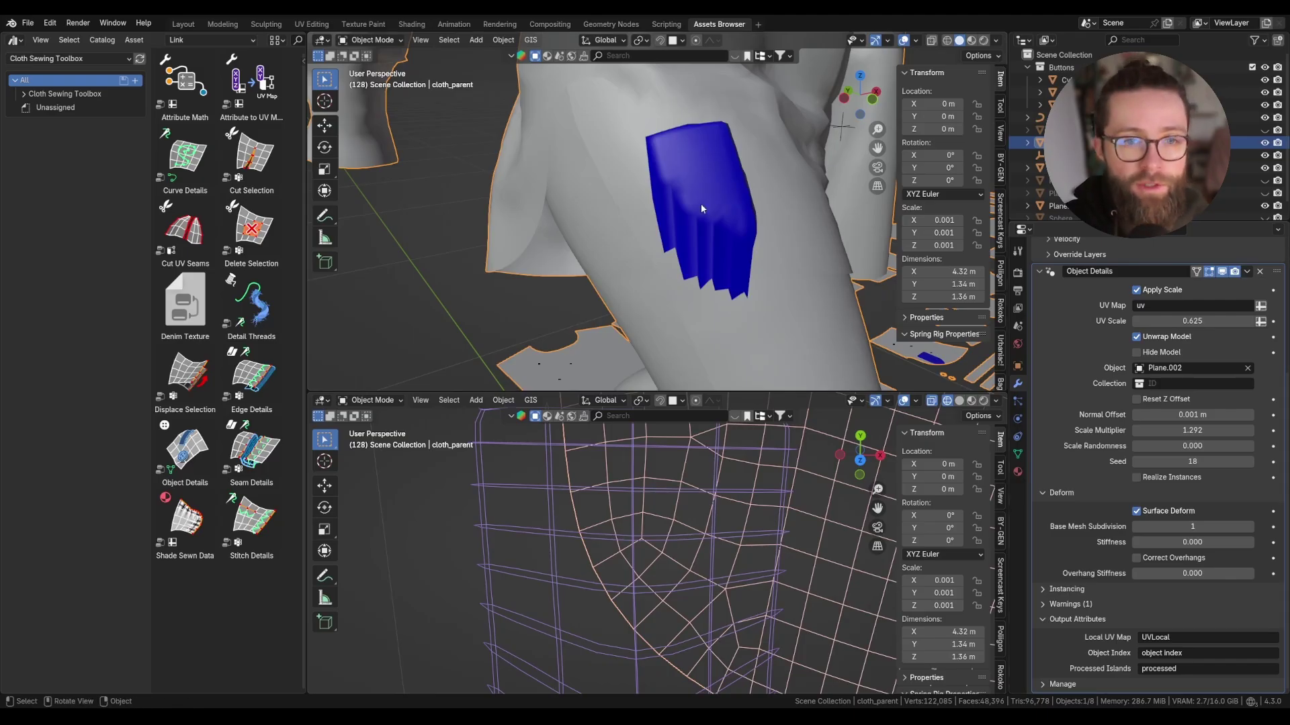
- Frame the blue patch on the leg and enable Correct Overhangs in Object Details
{"action": "scroll", "coordinate": [701, 208], "scroll_direction": "down", "scroll_amount": 4}
{"action": "mouse_move", "coordinate": [701, 208]}
{"action": "middle_mouse_down"}
{"action": "mouse_move", "coordinate": [715, 227]}
{"action": "mouse_move", "coordinate": [607, 242]}
{"action": "middle_mouse_up"}
{"action": "scroll", "coordinate": [625, 235], "scroll_direction": "up", "scroll_amount": 3}
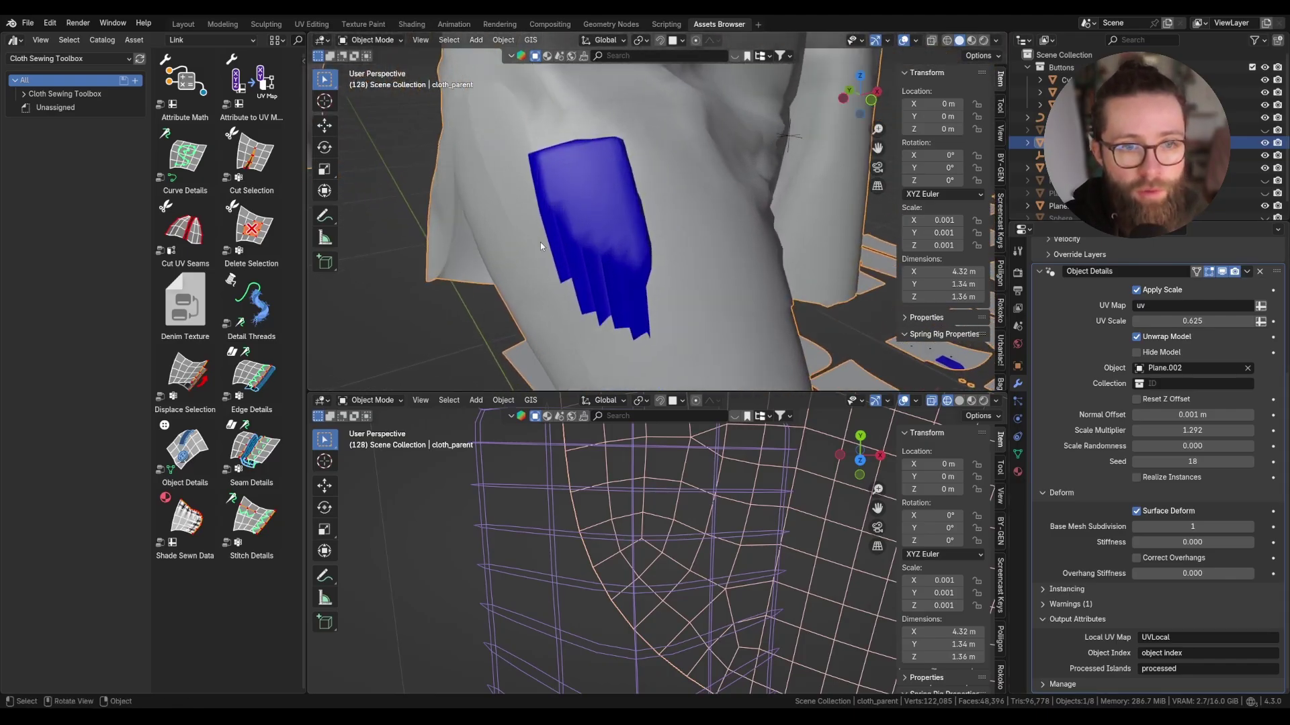
{"action": "scroll", "coordinate": [547, 558], "scroll_direction": "down", "scroll_amount": 3}
{"action": "middle_click_drag", "start_coordinate": [591, 269], "coordinate": [615, 279]}
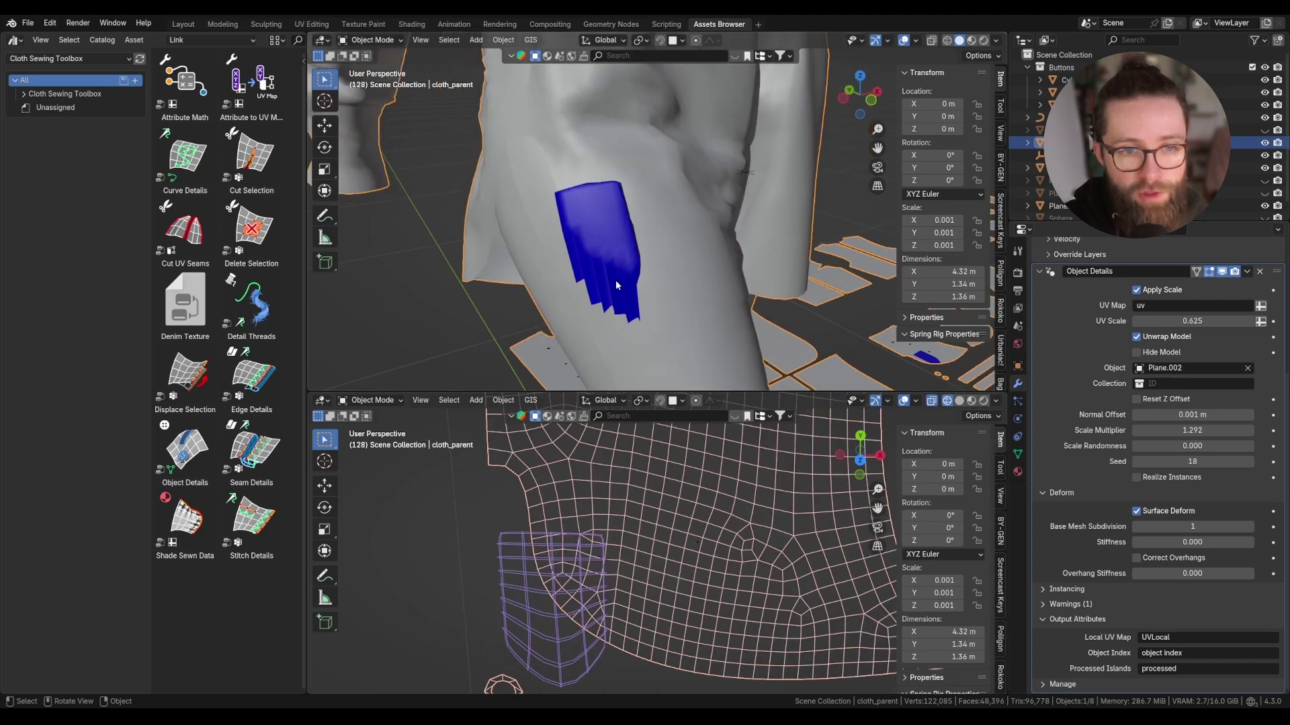
{"action": "scroll", "coordinate": [615, 280], "scroll_direction": "up", "scroll_amount": 2}
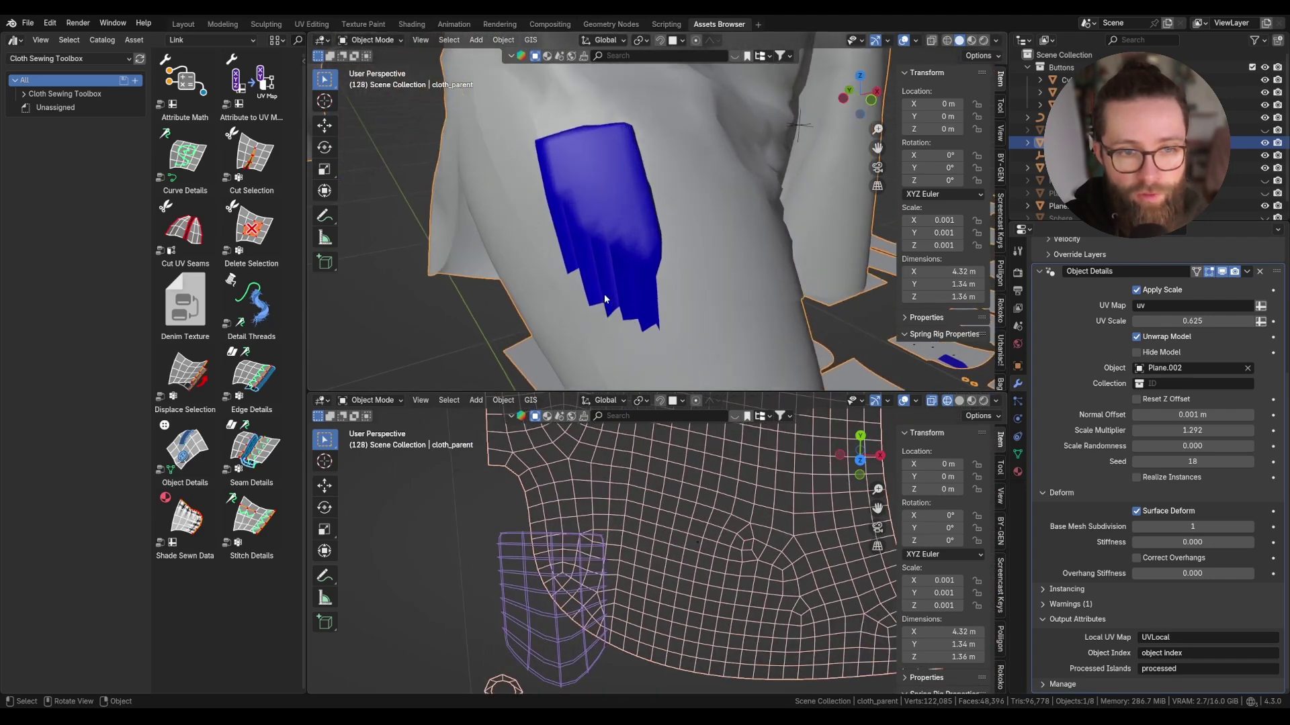
{"action": "left_click", "coordinate": [1135, 558]}
{"action": "middle_click_drag", "start_coordinate": [575, 208], "coordinate": [558, 153]}
{"action": "scroll", "coordinate": [611, 166], "scroll_direction": "up", "scroll_amount": 3}
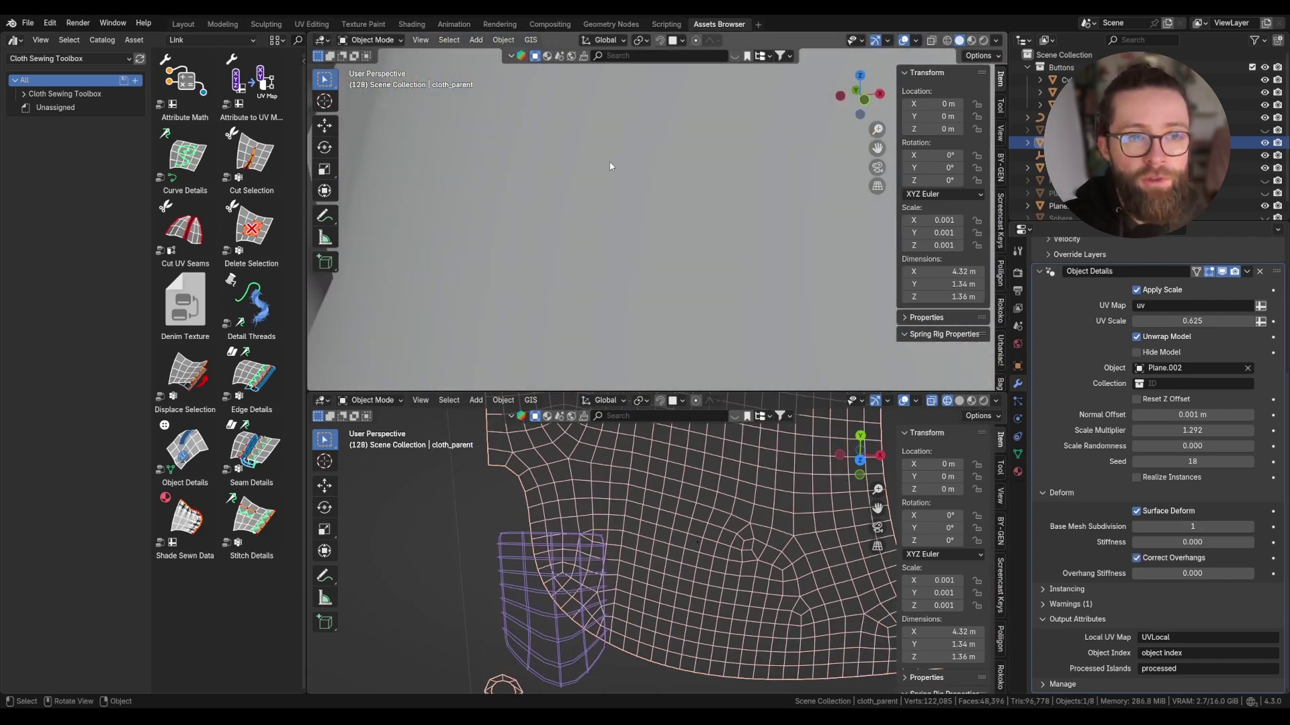
{"action": "scroll", "coordinate": [610, 166], "scroll_direction": "down", "scroll_amount": 2}
{"action": "scroll", "coordinate": [610, 163], "scroll_direction": "down", "scroll_amount": 3}
{"action": "scroll", "coordinate": [611, 167], "scroll_direction": "down", "scroll_amount": 3}
{"action": "scroll", "coordinate": [615, 172], "scroll_direction": "up", "scroll_amount": 5}
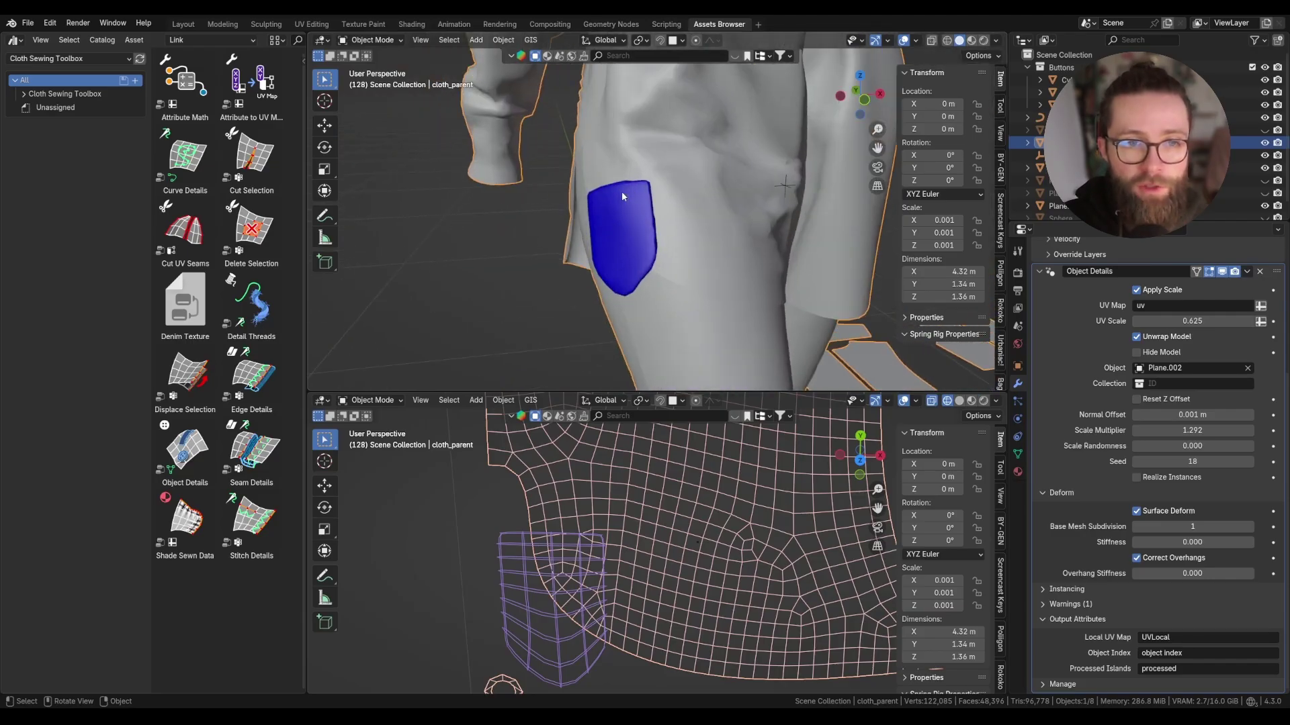
- Play the animation, pause on frame 44, and raise Overhang Stiffness to 0.836
{"action": "key", "text": "space"}
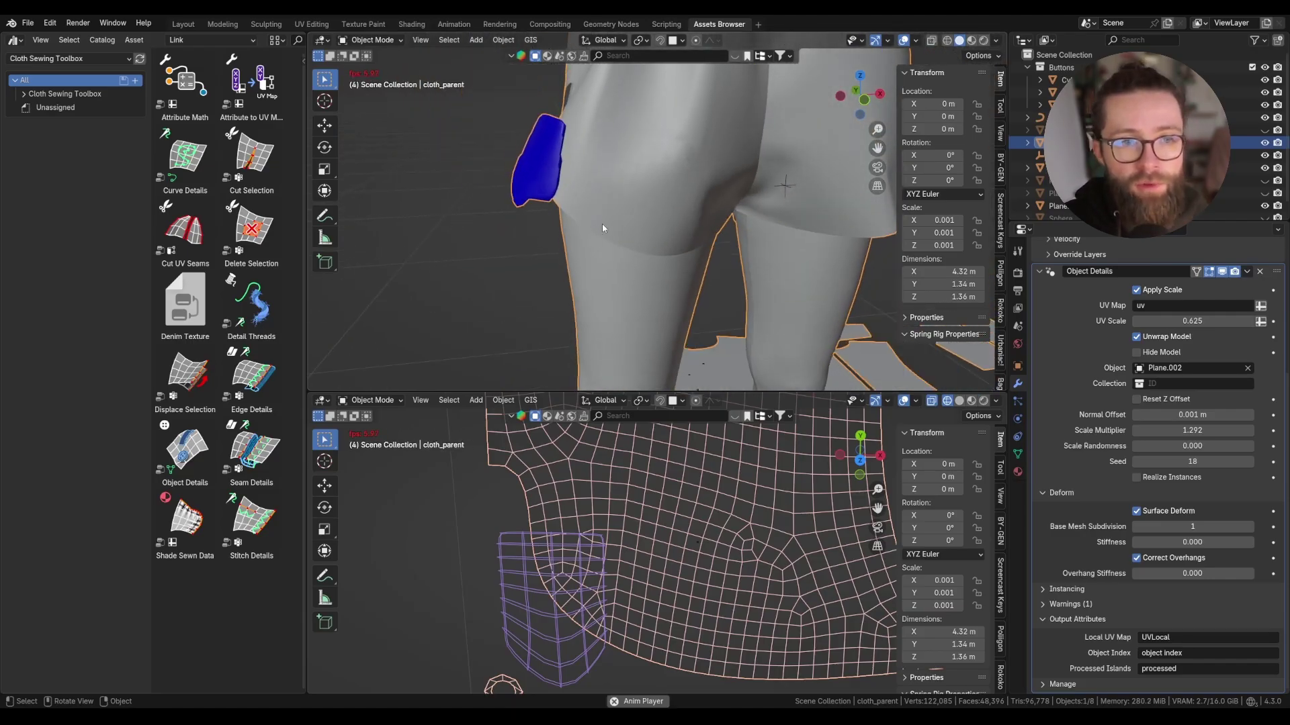
{"action": "scroll", "coordinate": [602, 228], "scroll_direction": "down", "scroll_amount": 5}
{"action": "scroll", "coordinate": [624, 235], "scroll_direction": "up", "scroll_amount": 3}
{"action": "scroll", "coordinate": [644, 242], "scroll_direction": "up", "scroll_amount": 2}
{"action": "scroll", "coordinate": [670, 247], "scroll_direction": "up", "scroll_amount": 1}
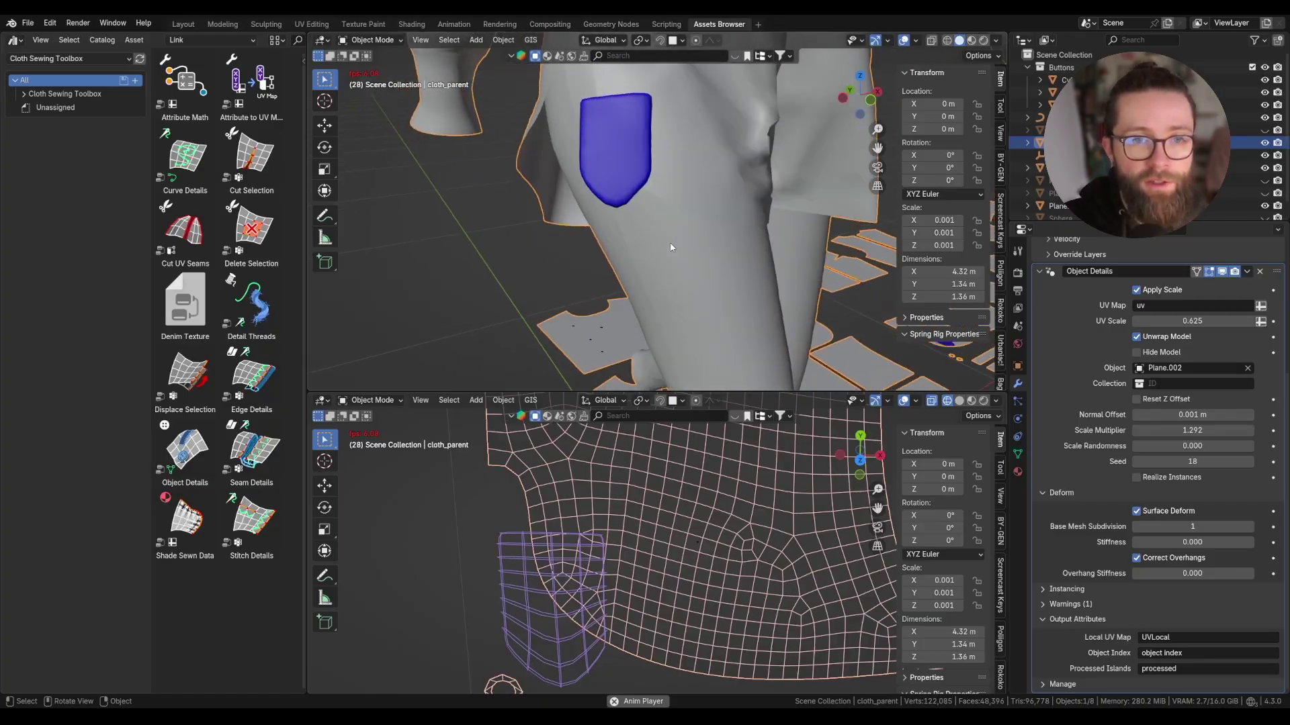
{"action": "key", "text": "space"}
{"action": "left_click_drag", "start_coordinate": [1183, 573], "coordinate": [1253, 572]}
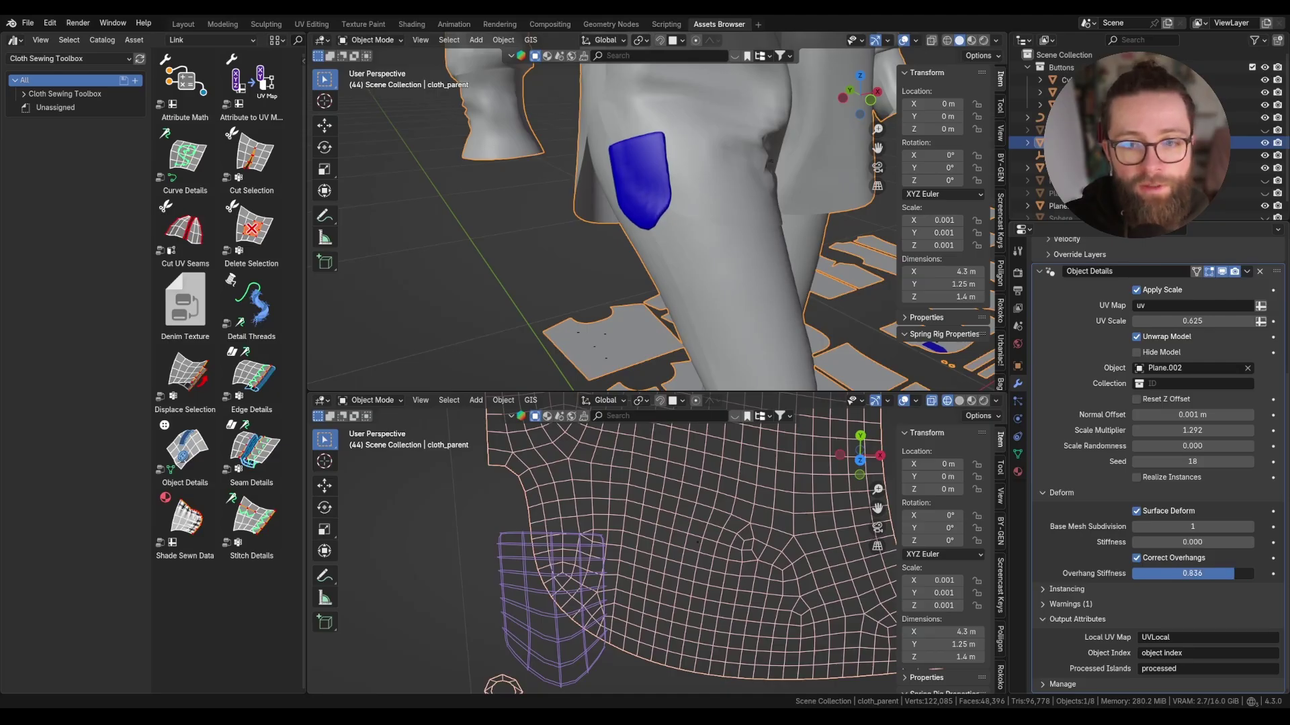
- Reset Overhang Stiffness to 0 and try a UV Scale of 1
{"action": "left_click_drag", "start_coordinate": [1233, 573], "coordinate": [1133, 573]}
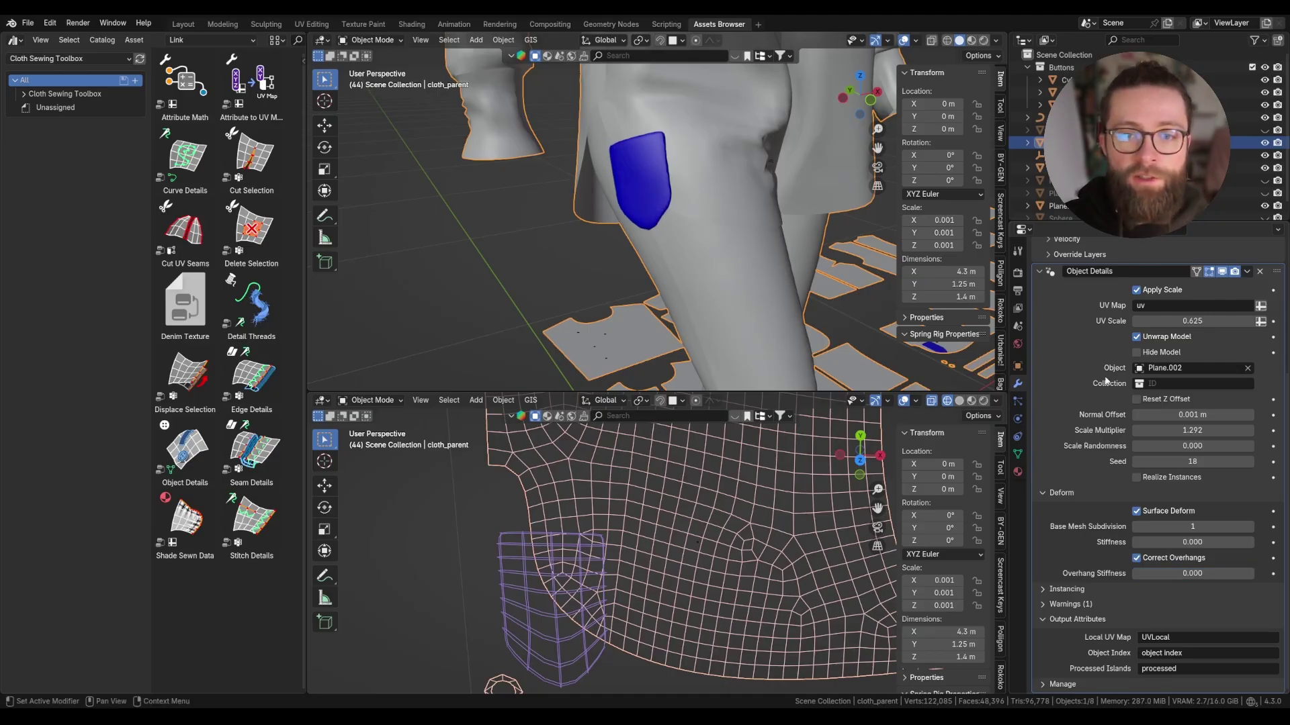
{"action": "left_click", "coordinate": [1199, 322]}
{"action": "type", "text": "1"}
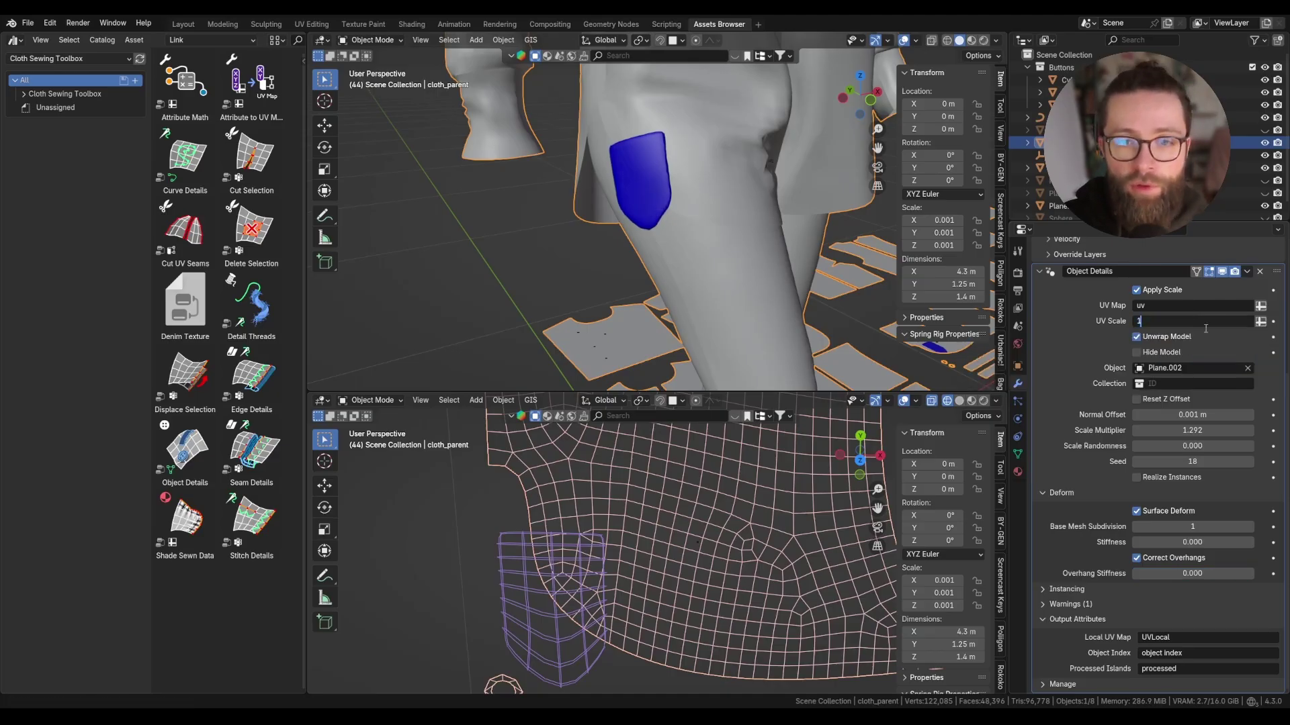
{"action": "key", "text": "Return"}
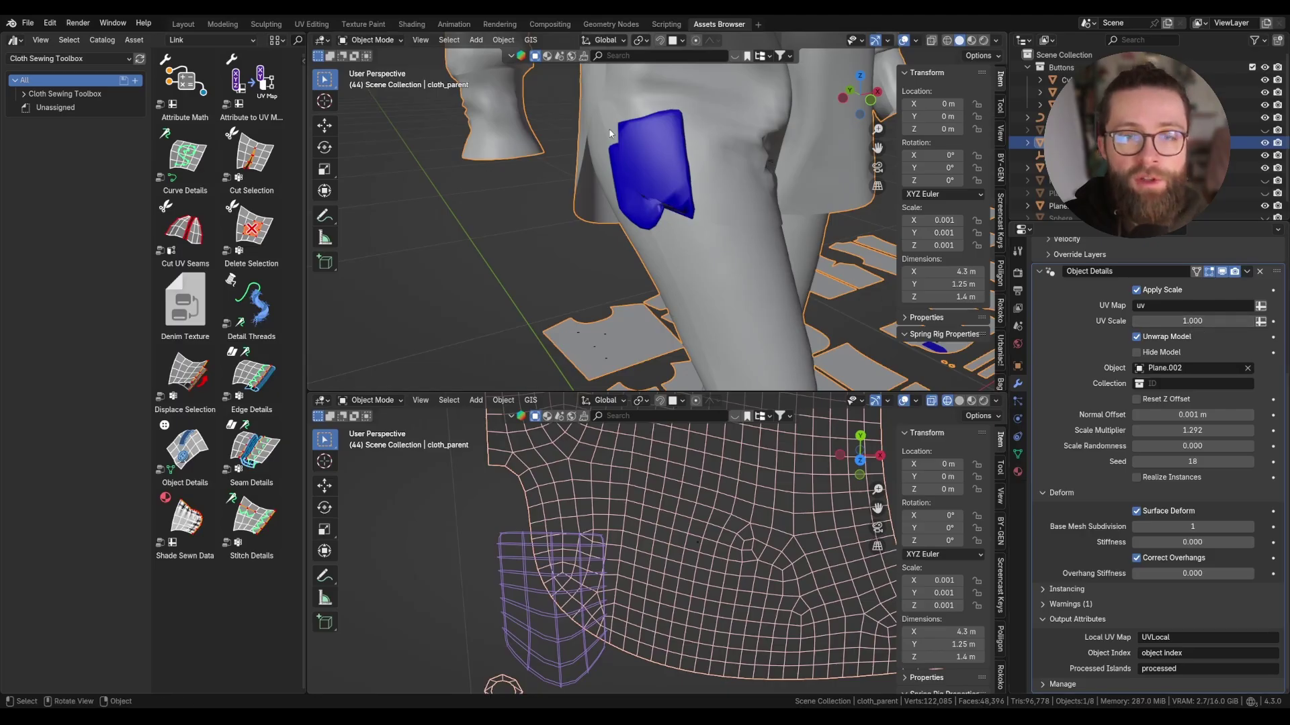
- Toggle Surface Deform off and on, then restore UV Scale to 1/1.6 (0.625)
{"action": "left_click", "coordinate": [1137, 511]}
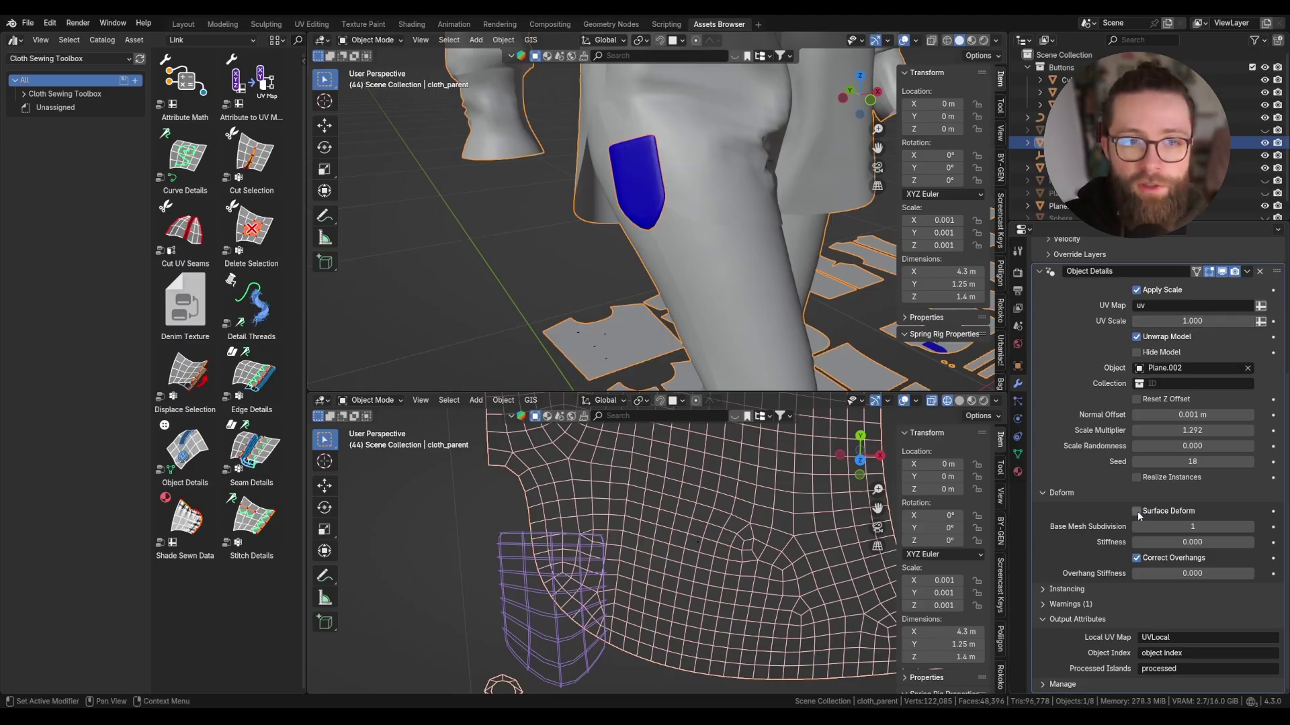
{"action": "left_click", "coordinate": [1137, 511]}
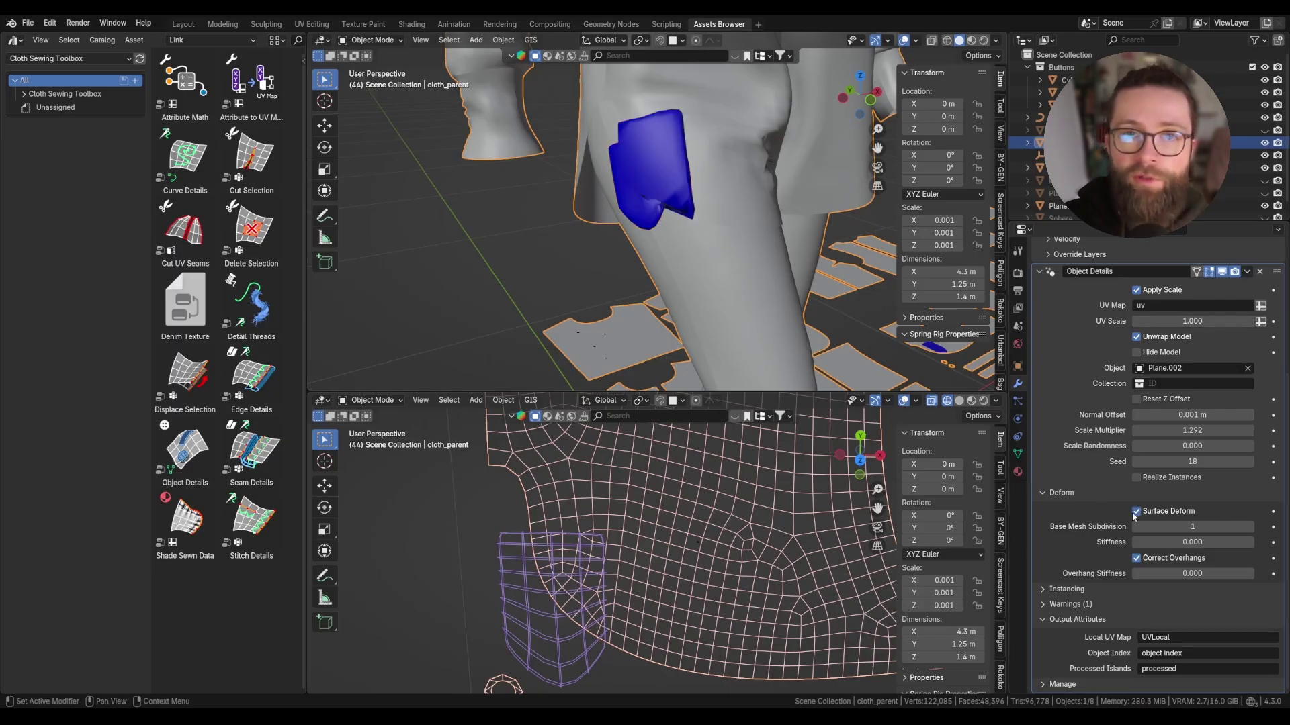
{"action": "left_click", "coordinate": [1195, 325]}
{"action": "type", "text": "1/1.6"}
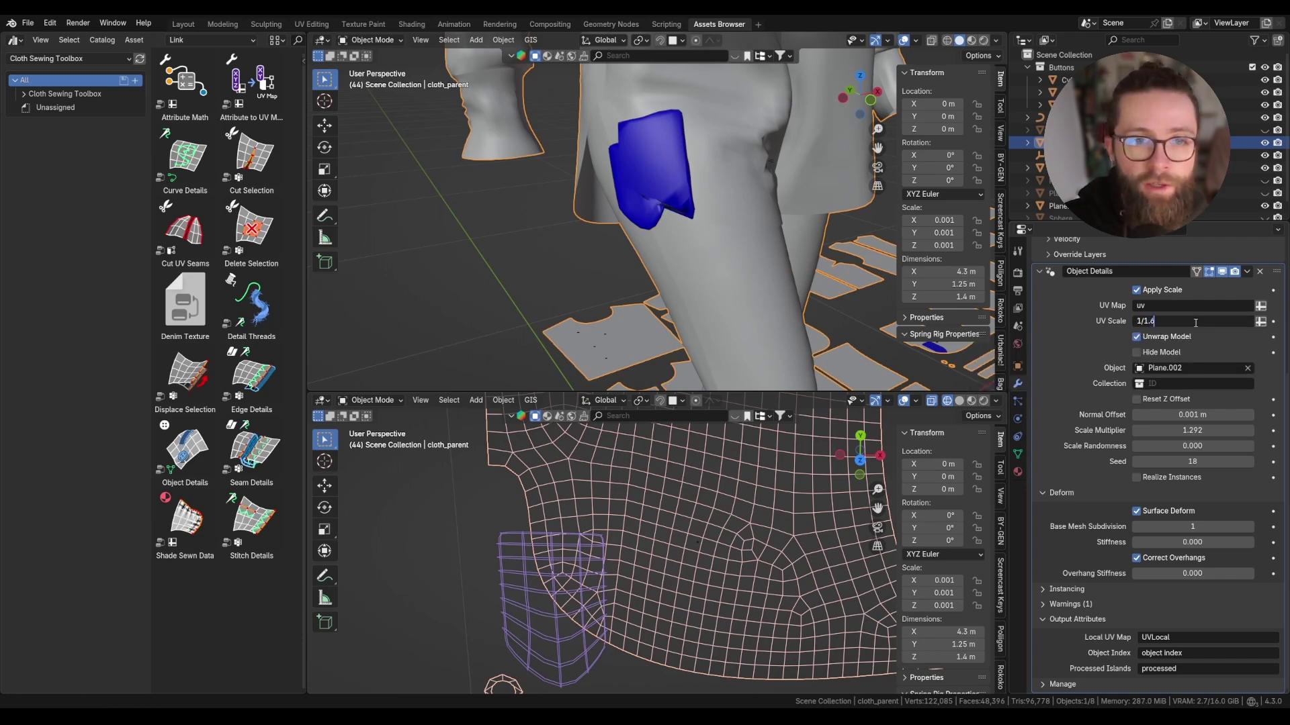
{"action": "key", "text": "Return"}
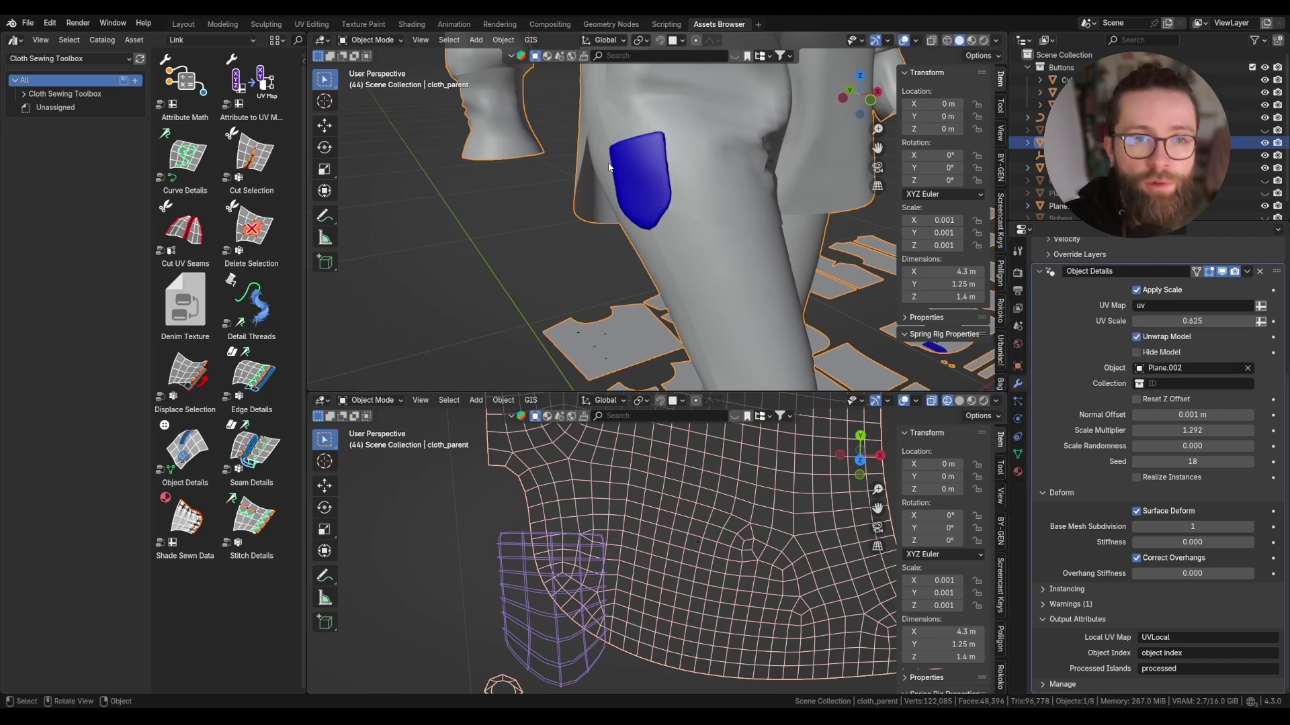
{"action": "scroll", "coordinate": [618, 169], "scroll_direction": "down", "scroll_amount": 4}
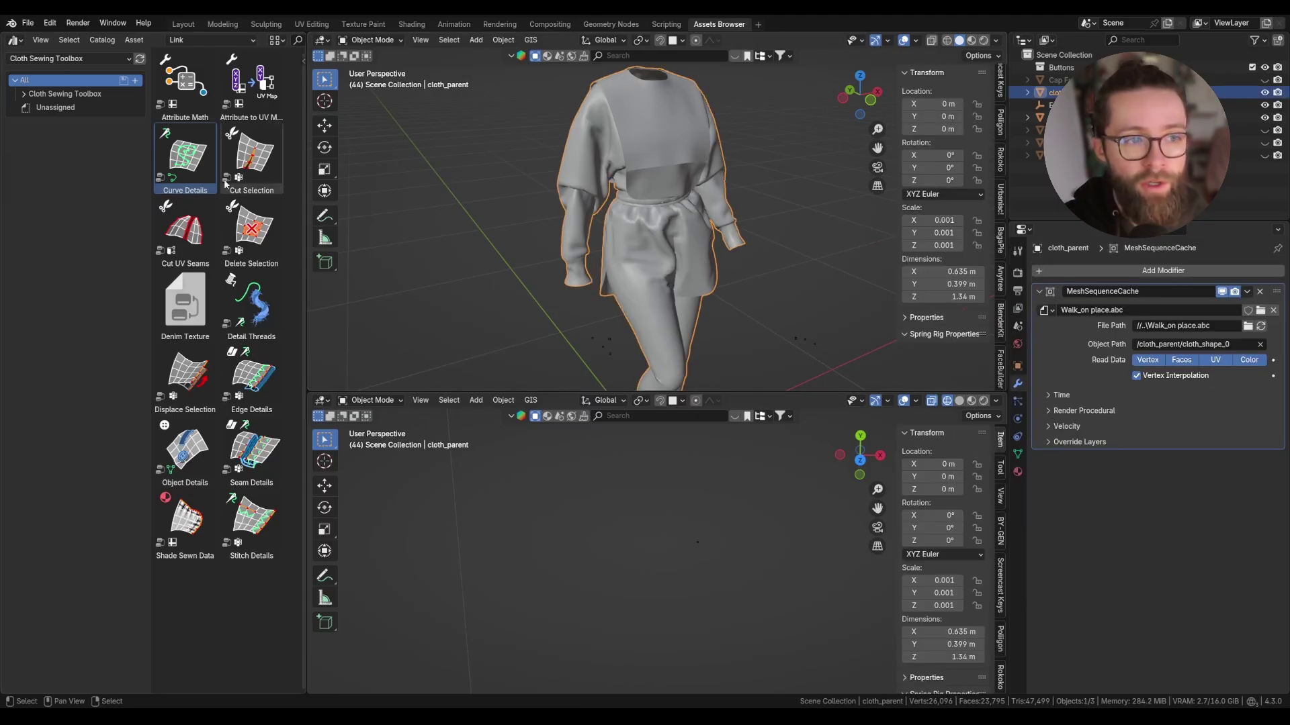
- Drop the Curve Details modifier onto the garment and set its UV Map to uv
{"action": "left_click_drag", "start_coordinate": [185, 158], "coordinate": [690, 220]}
{"action": "scroll", "coordinate": [1170, 424], "scroll_direction": "down", "scroll_amount": 3}
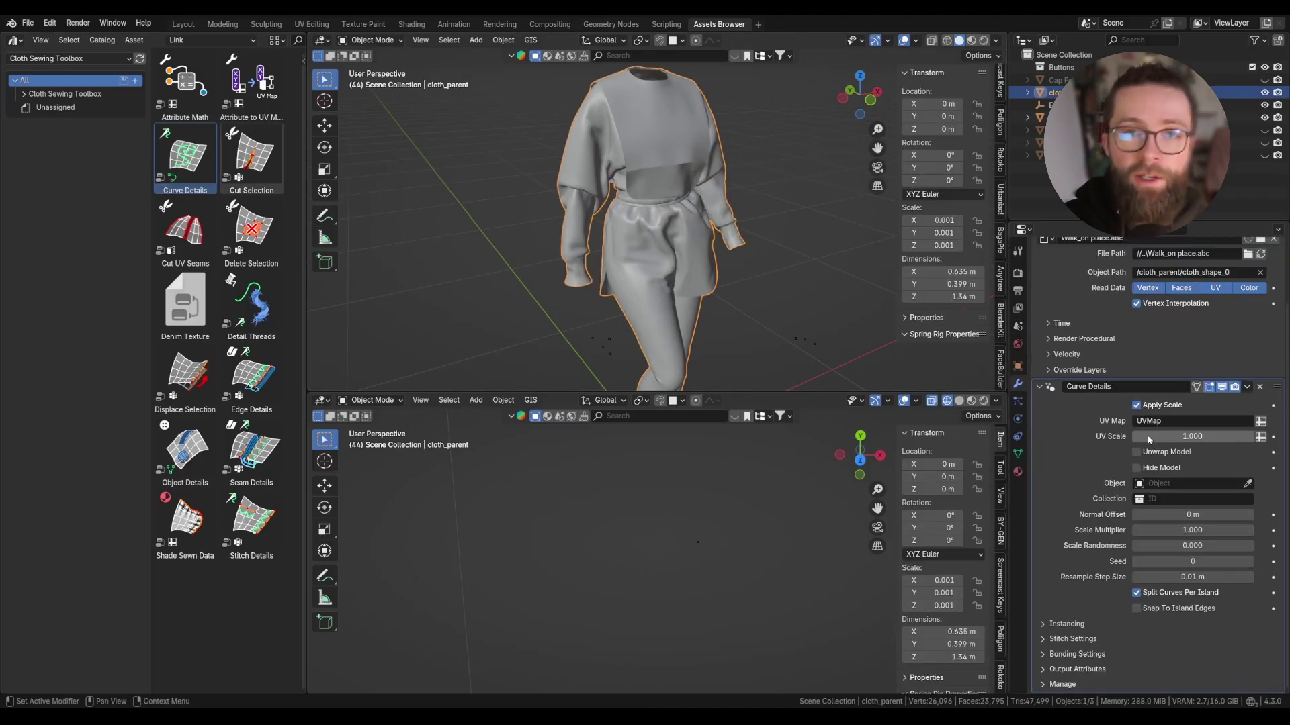
{"action": "left_click", "coordinate": [1171, 421]}
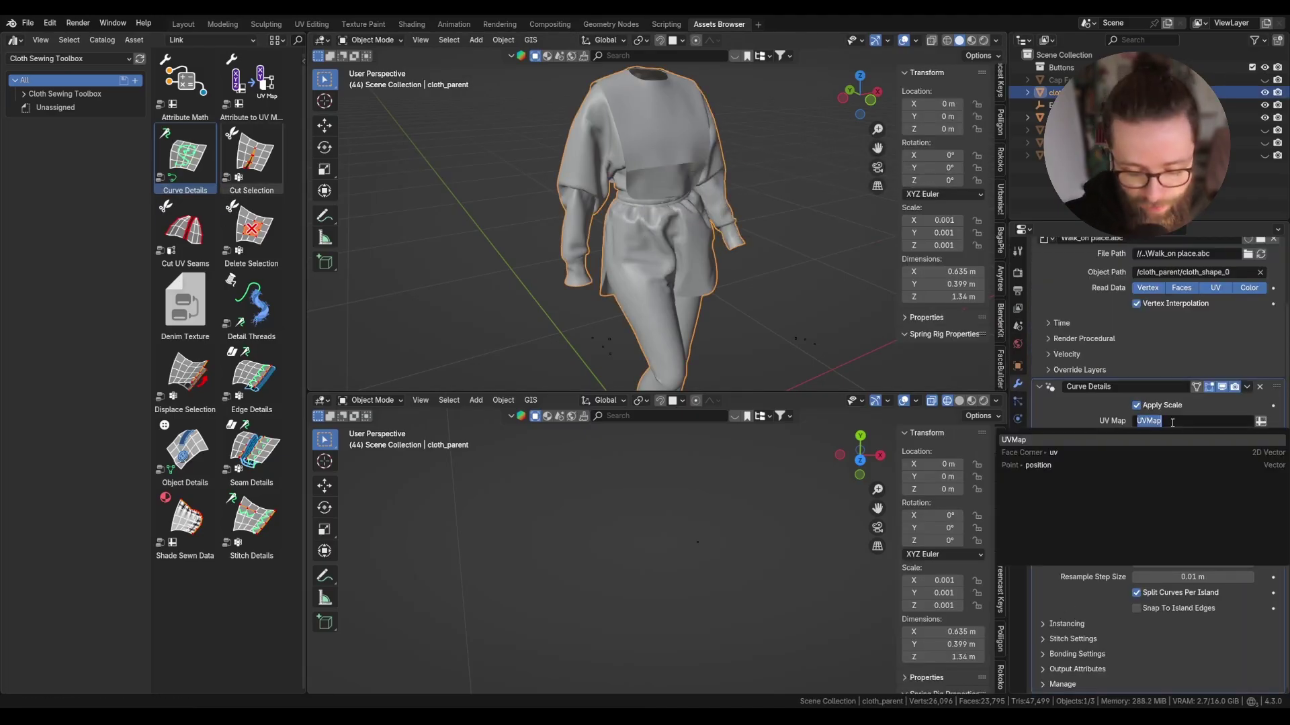
{"action": "type", "text": "uv"}
{"action": "key", "text": "Return"}
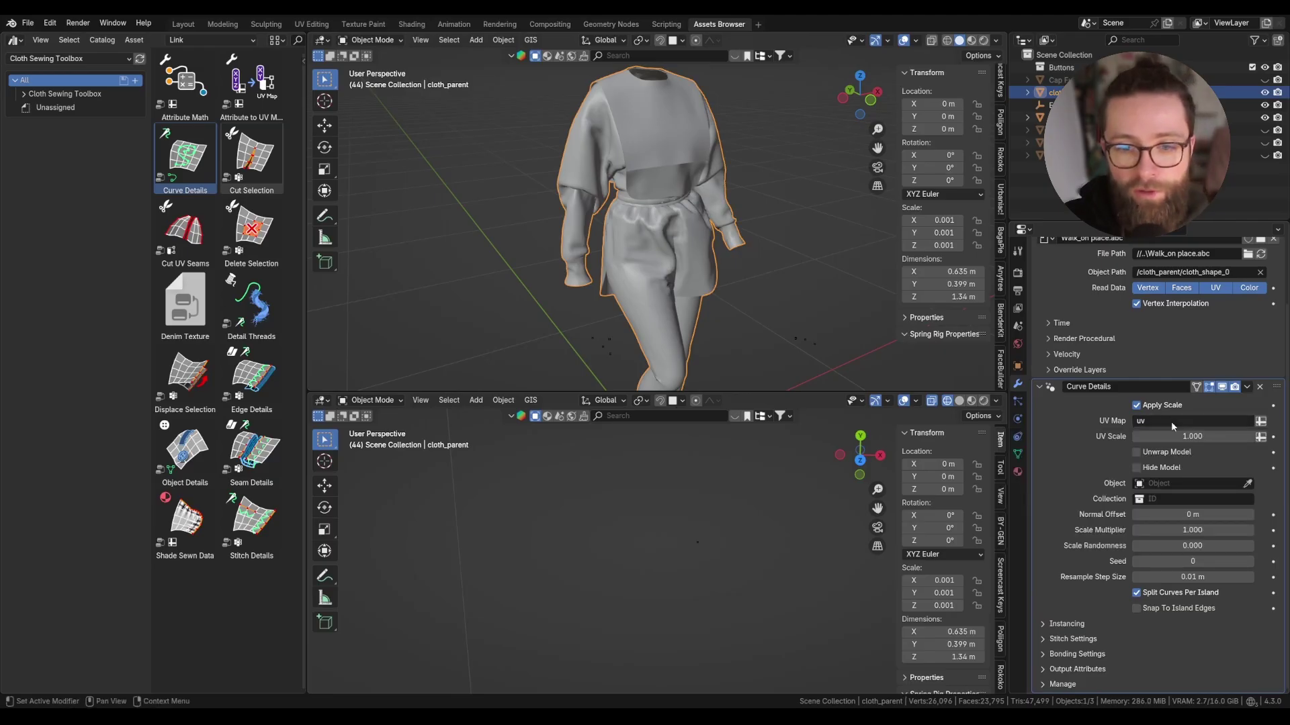
{"action": "left_click", "coordinate": [1171, 422]}
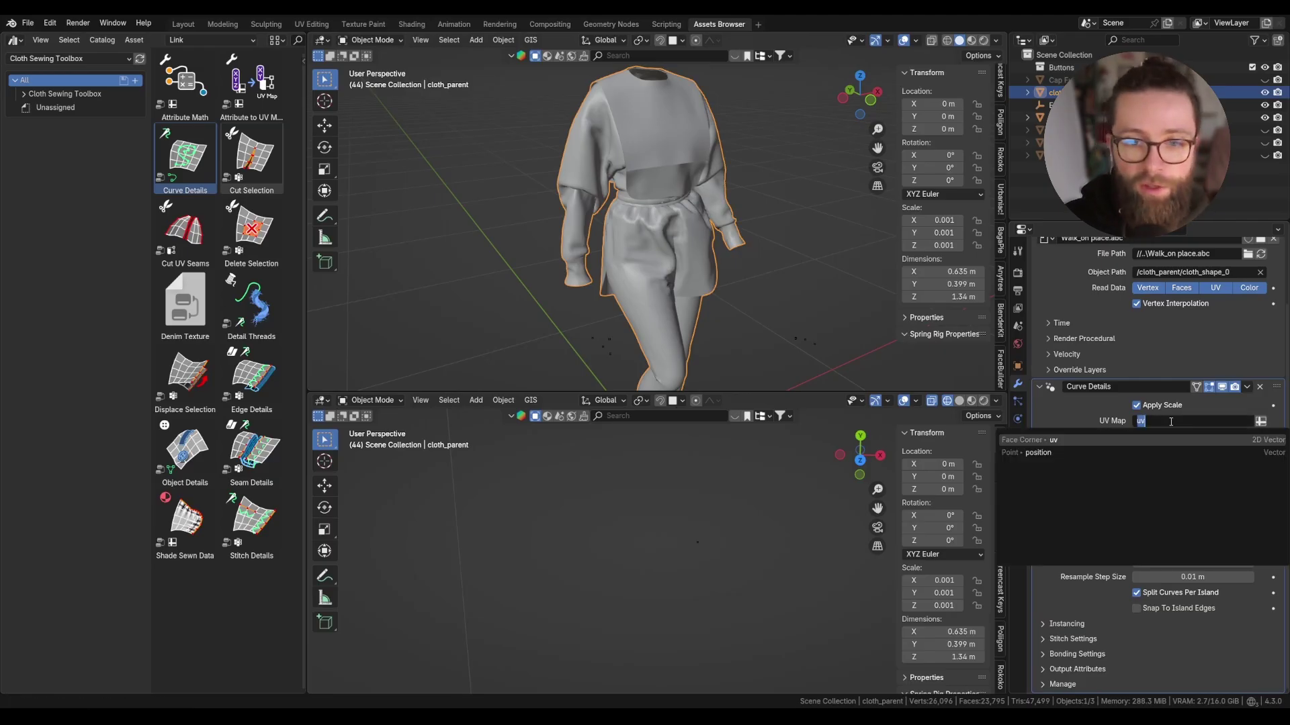
{"action": "left_click", "coordinate": [1067, 440]}
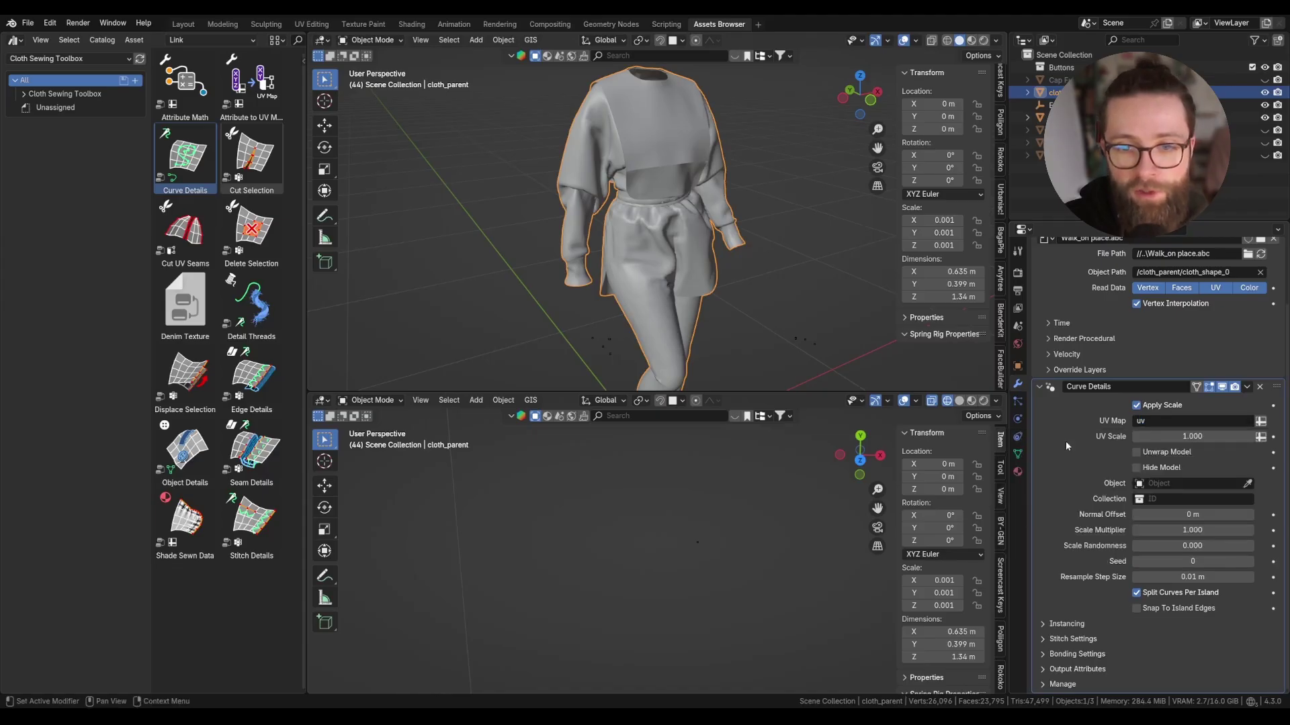
- Enable Unwrap Model and set the Curve Details UV Scale to 1/1.6 (0.625)
{"action": "left_click", "coordinate": [1154, 455]}
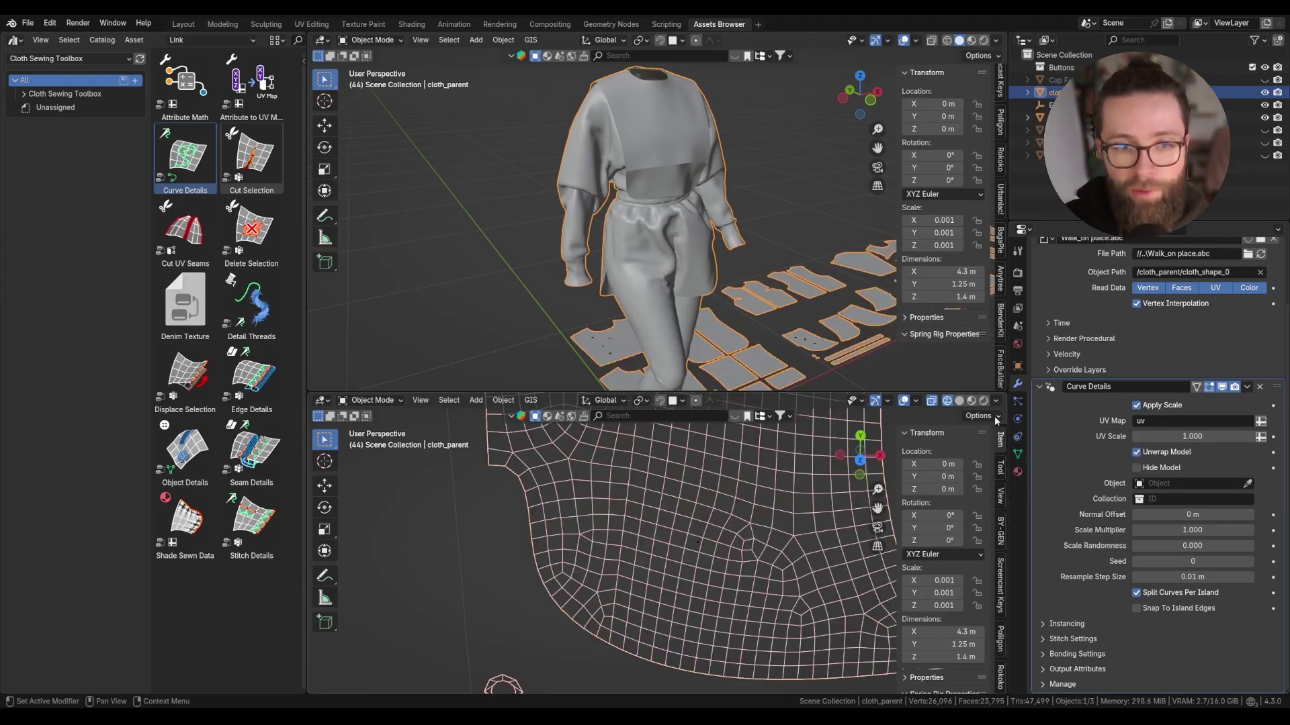
{"action": "left_click", "coordinate": [1187, 437]}
{"action": "type", "text": "1/"}
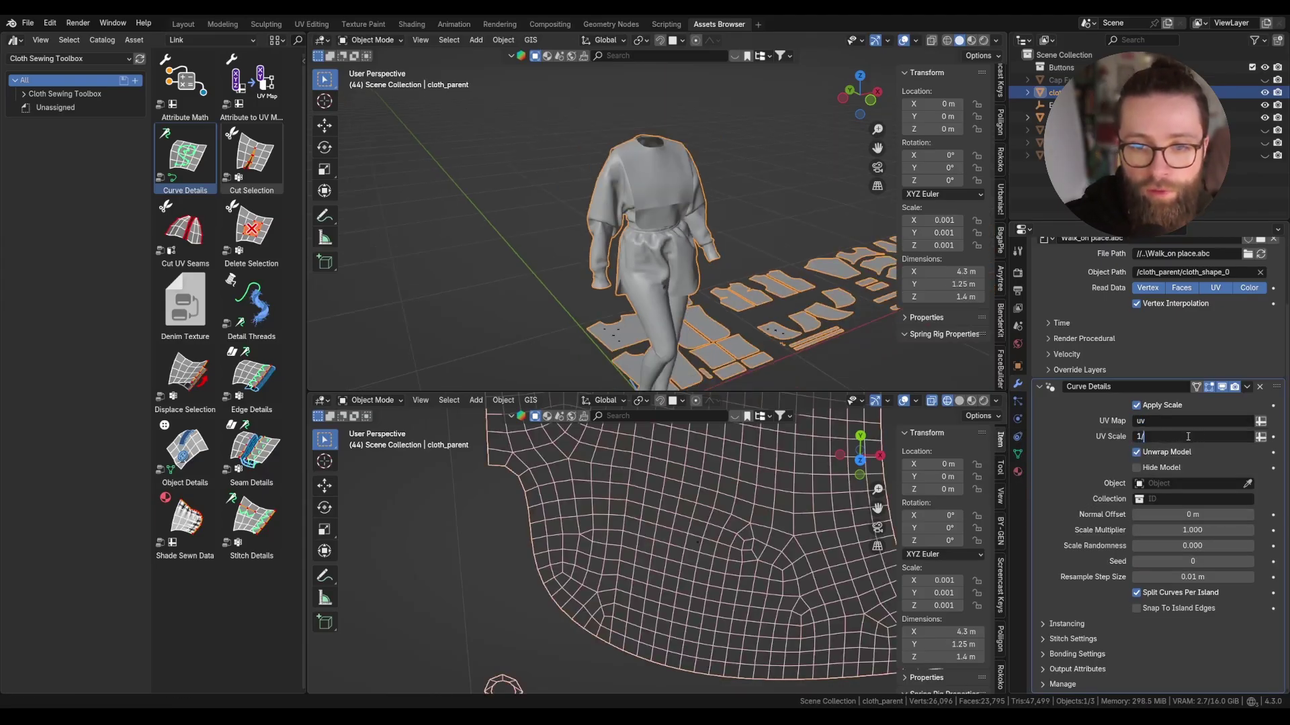
{"action": "type", "text": "1.6"}
{"action": "key", "text": "Return"}
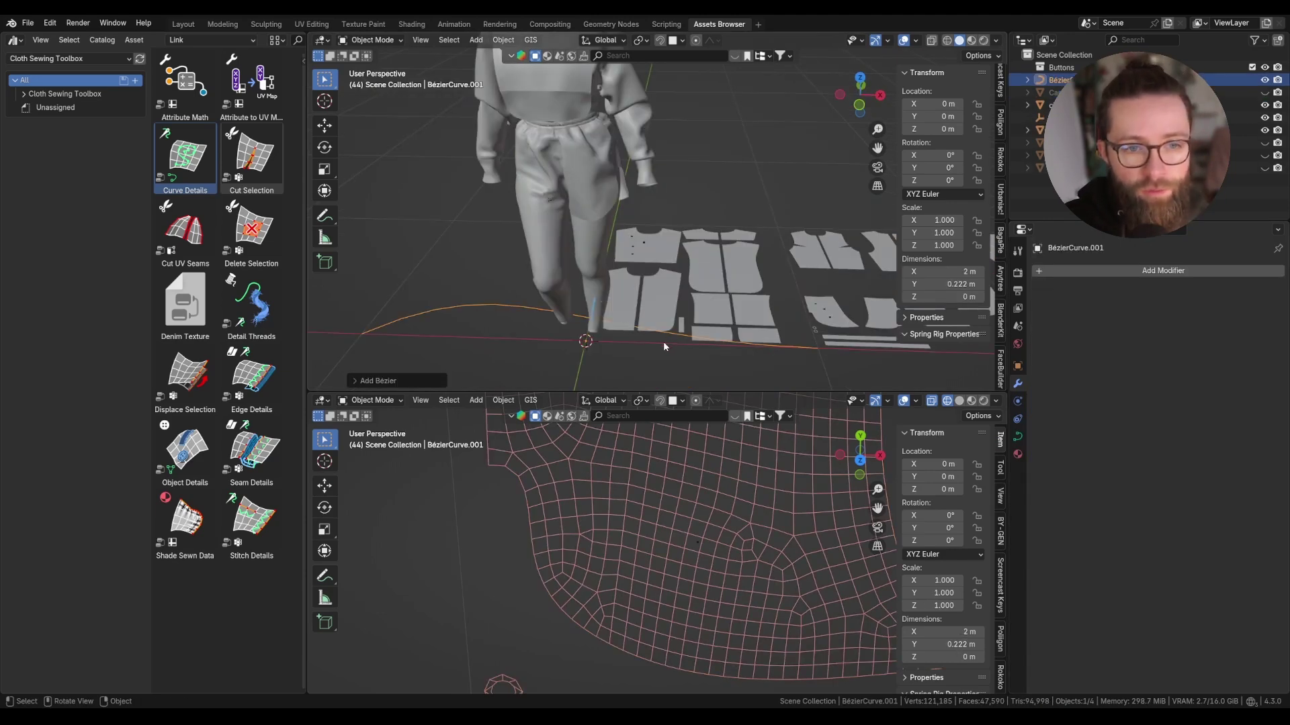
- Delete BézierCurve.001's default points in Edit Mode
{"action": "middle_click_drag", "start_coordinate": [671, 343], "coordinate": [705, 336]}
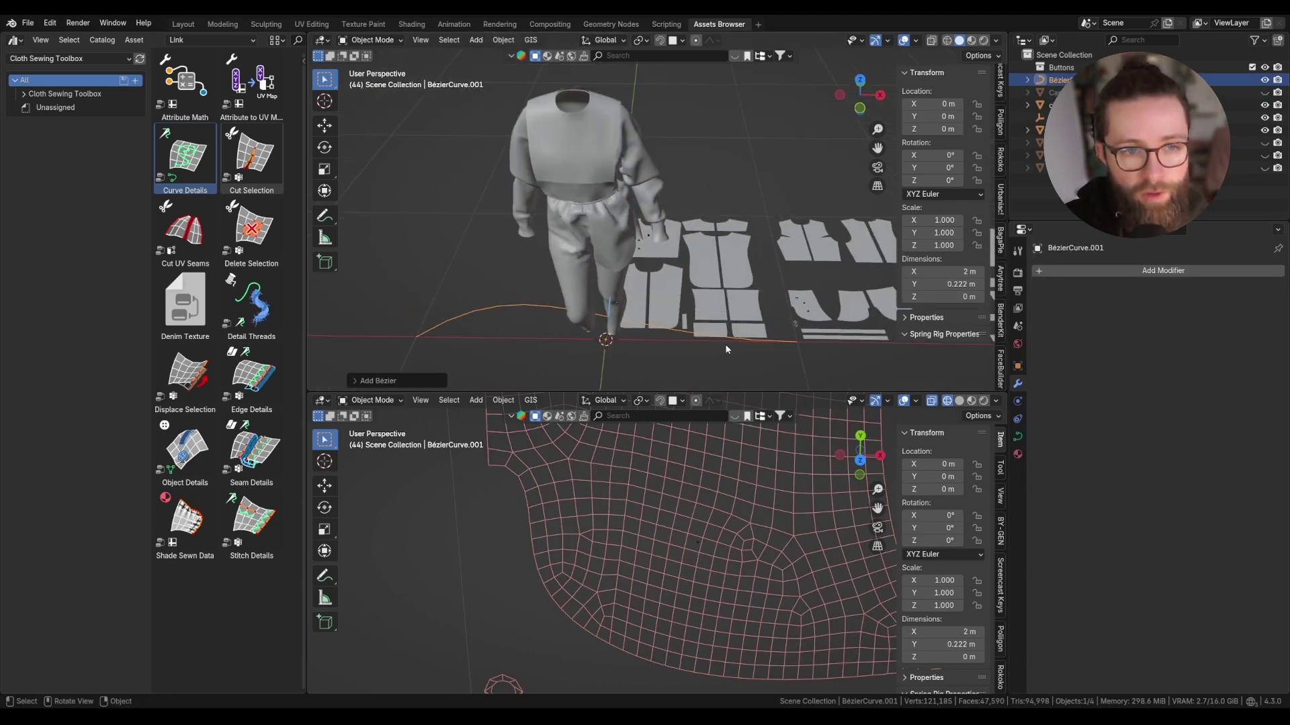
{"action": "key", "text": "Tab"}
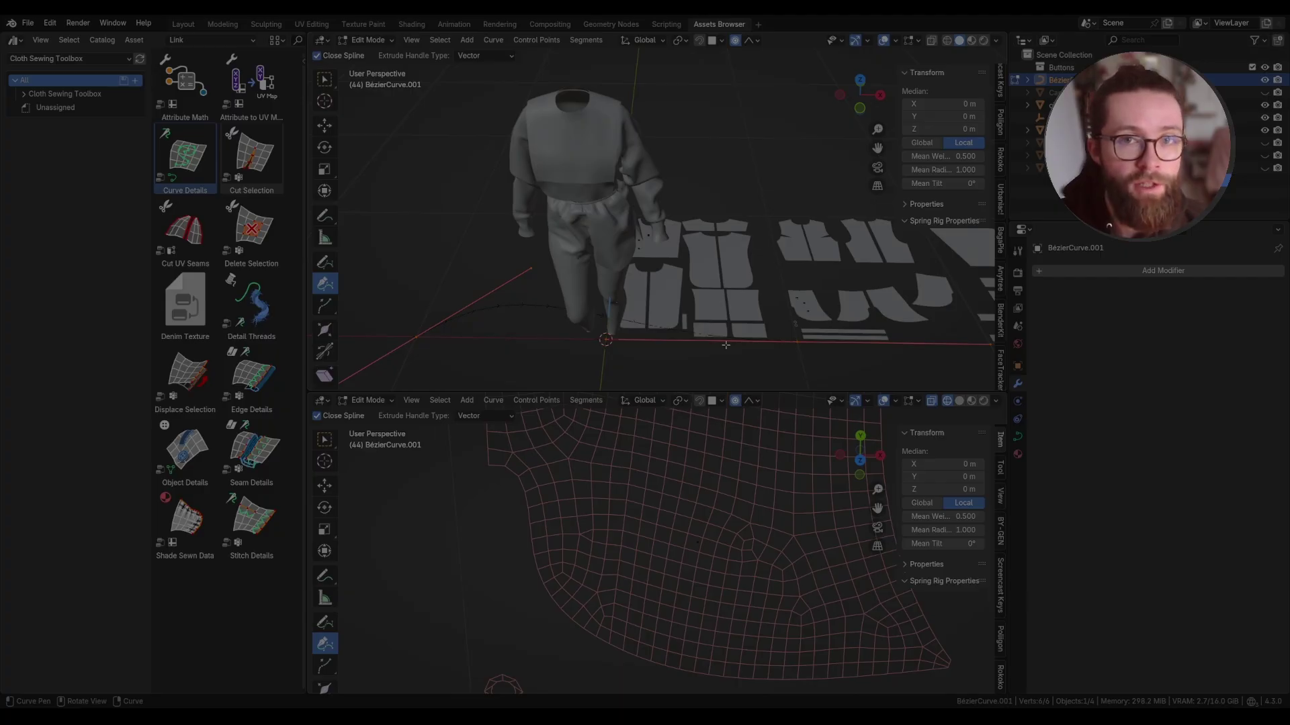
{"action": "key", "text": "x"}
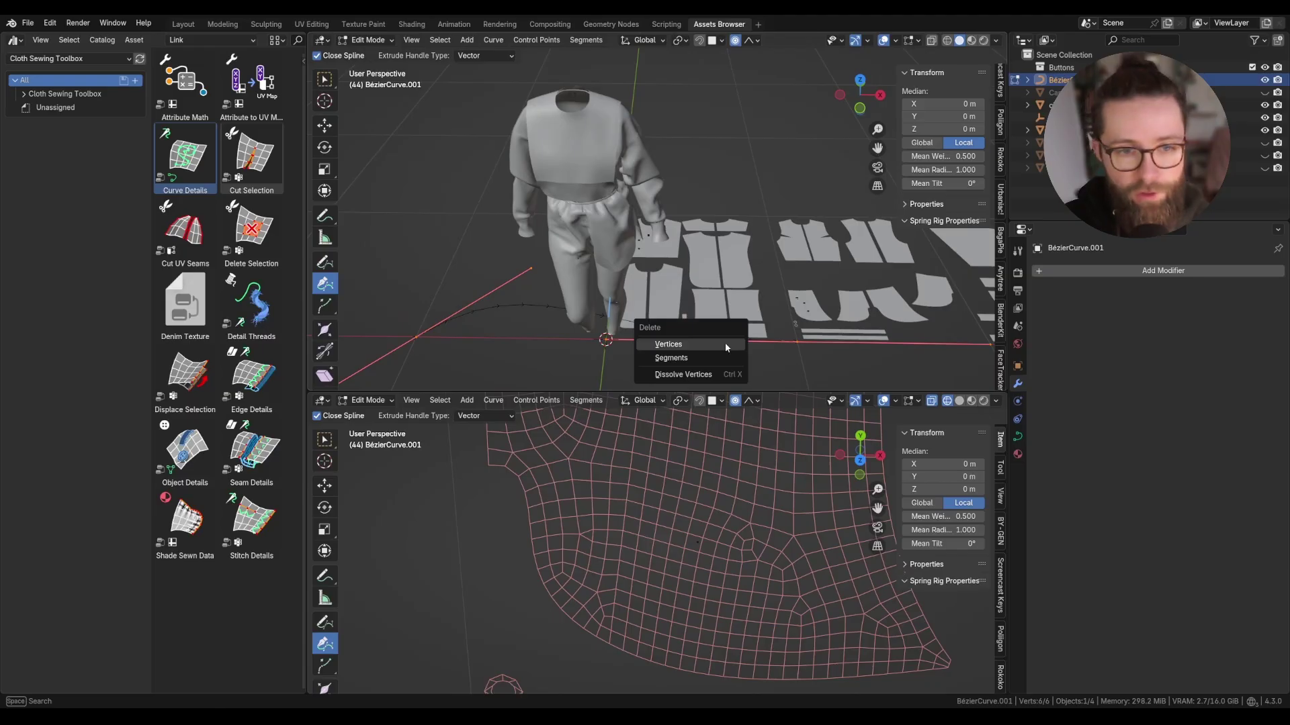
{"action": "left_click", "coordinate": [724, 342]}
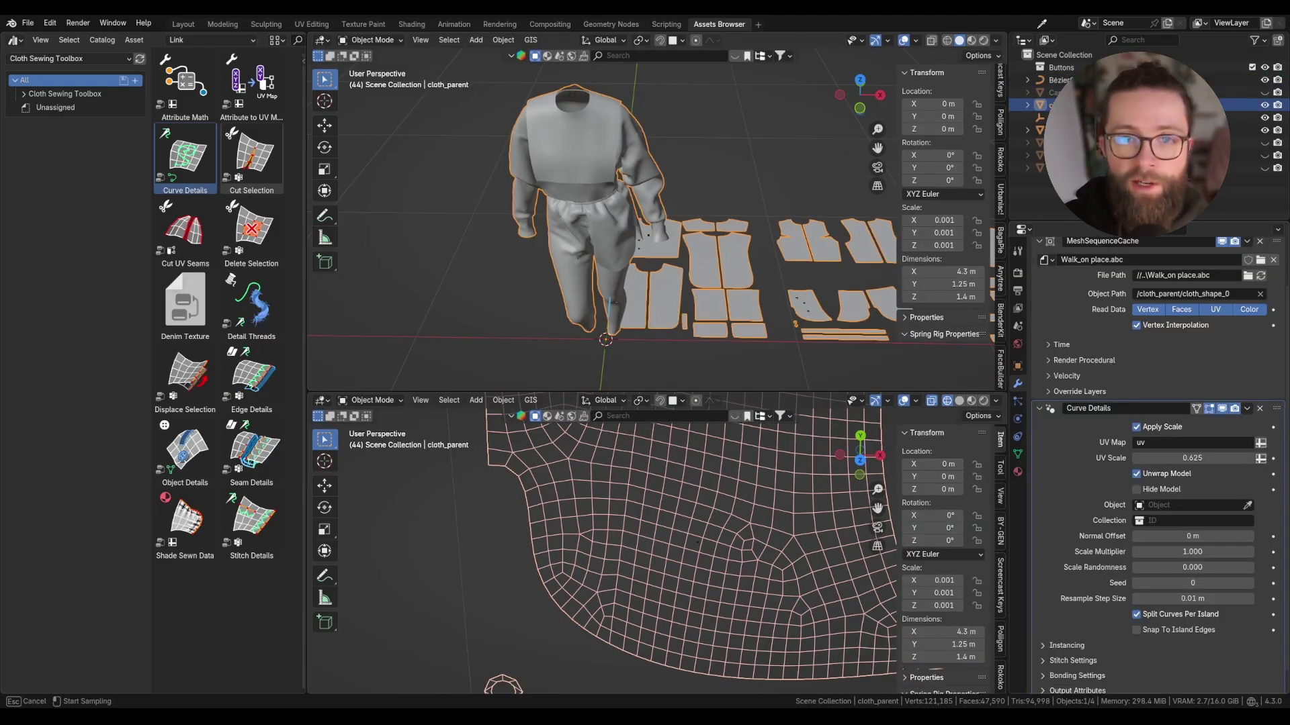
- Set BézierCurve.001 as the Curve Details Object and re-enter its Edit Mode for drawing
{"action": "left_click", "coordinate": [1061, 80]}
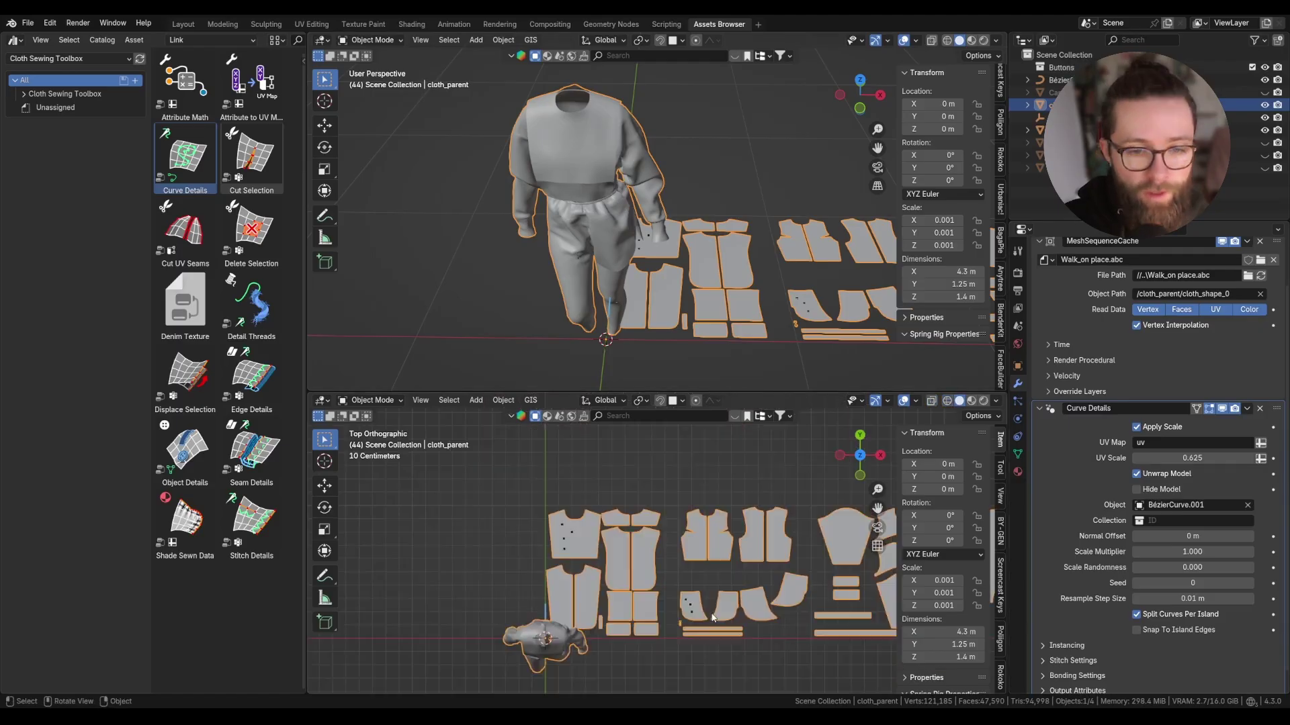
{"action": "left_click", "coordinate": [1060, 80]}
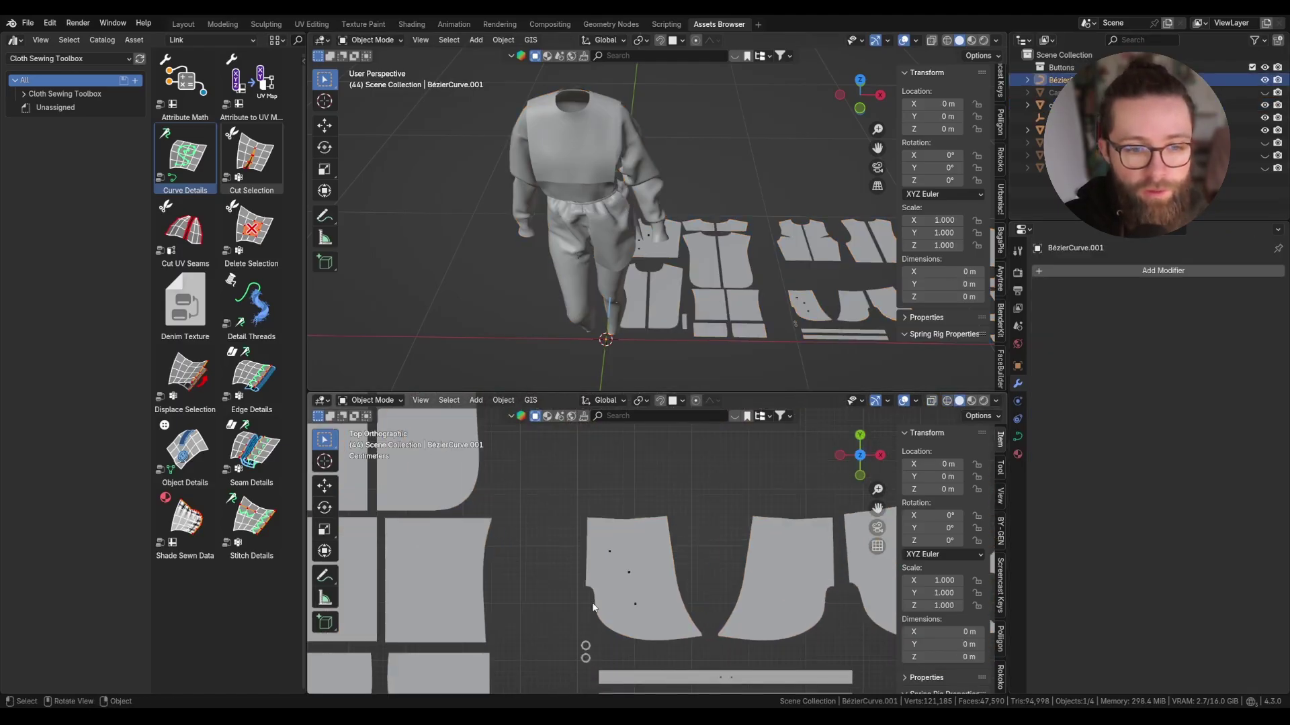
{"action": "scroll", "coordinate": [629, 540], "scroll_direction": "up", "scroll_amount": 4}
{"action": "scroll", "coordinate": [625, 541], "scroll_direction": "down", "scroll_amount": 2}
{"action": "key", "text": "Tab"}
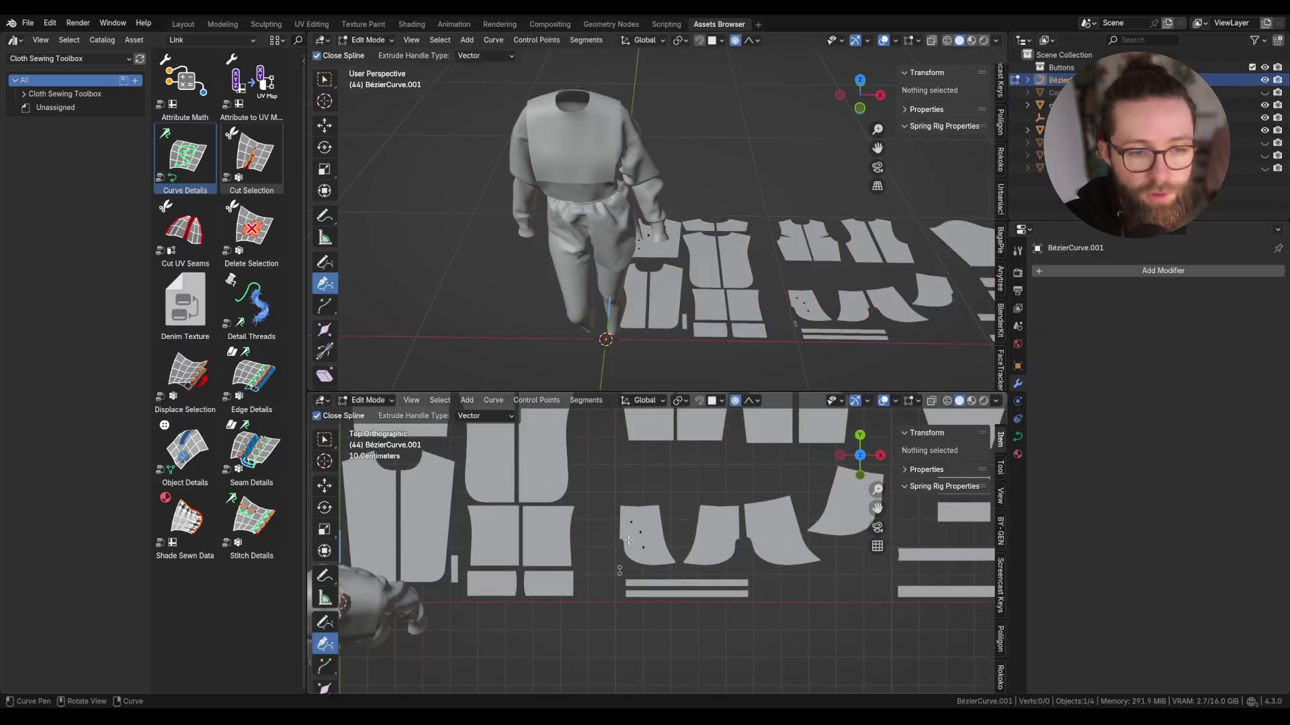
{"action": "scroll", "coordinate": [615, 536], "scroll_direction": "up", "scroll_amount": 2}
{"action": "scroll", "coordinate": [610, 533], "scroll_direction": "up", "scroll_amount": 2}
{"action": "scroll", "coordinate": [611, 534], "scroll_direction": "down", "scroll_amount": 3}
{"action": "scroll", "coordinate": [677, 511], "scroll_direction": "up", "scroll_amount": 3}
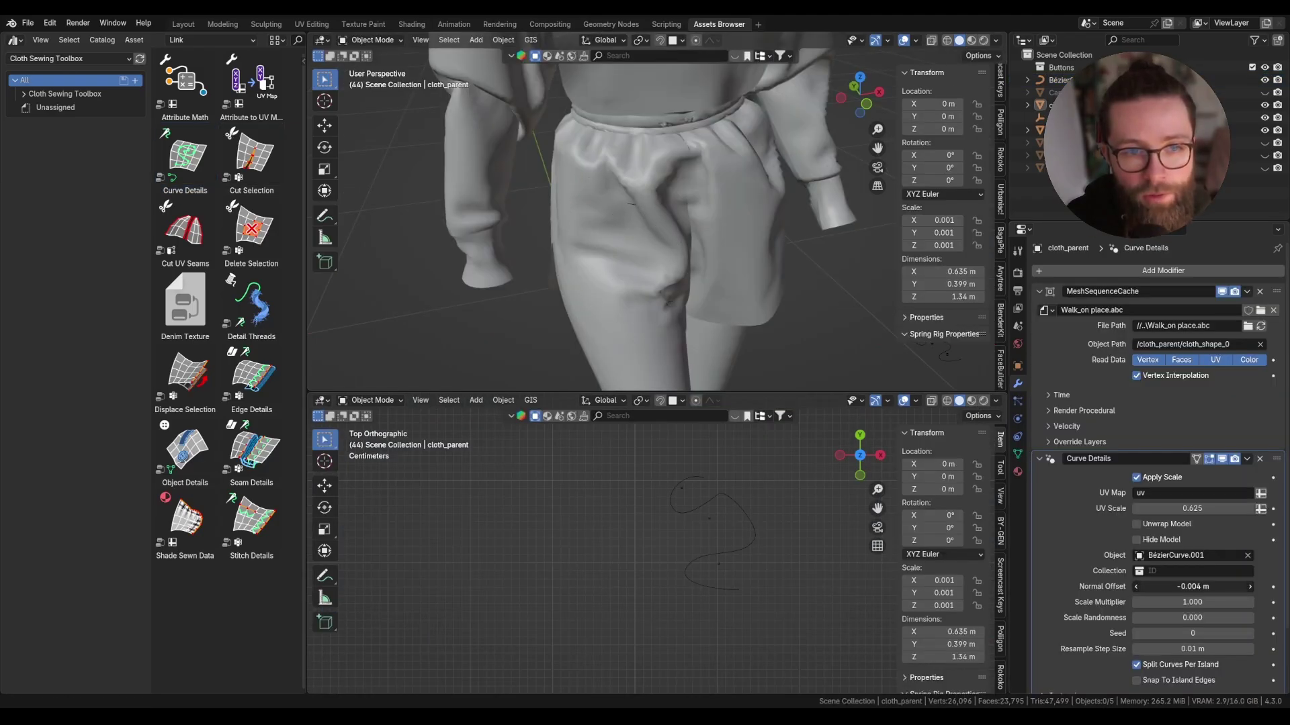
- Try the Curve Details Normal Offset and Scale Multiplier, undoing the scale change
{"action": "left_click_drag", "start_coordinate": [1182, 587], "coordinate": [1209, 586]}
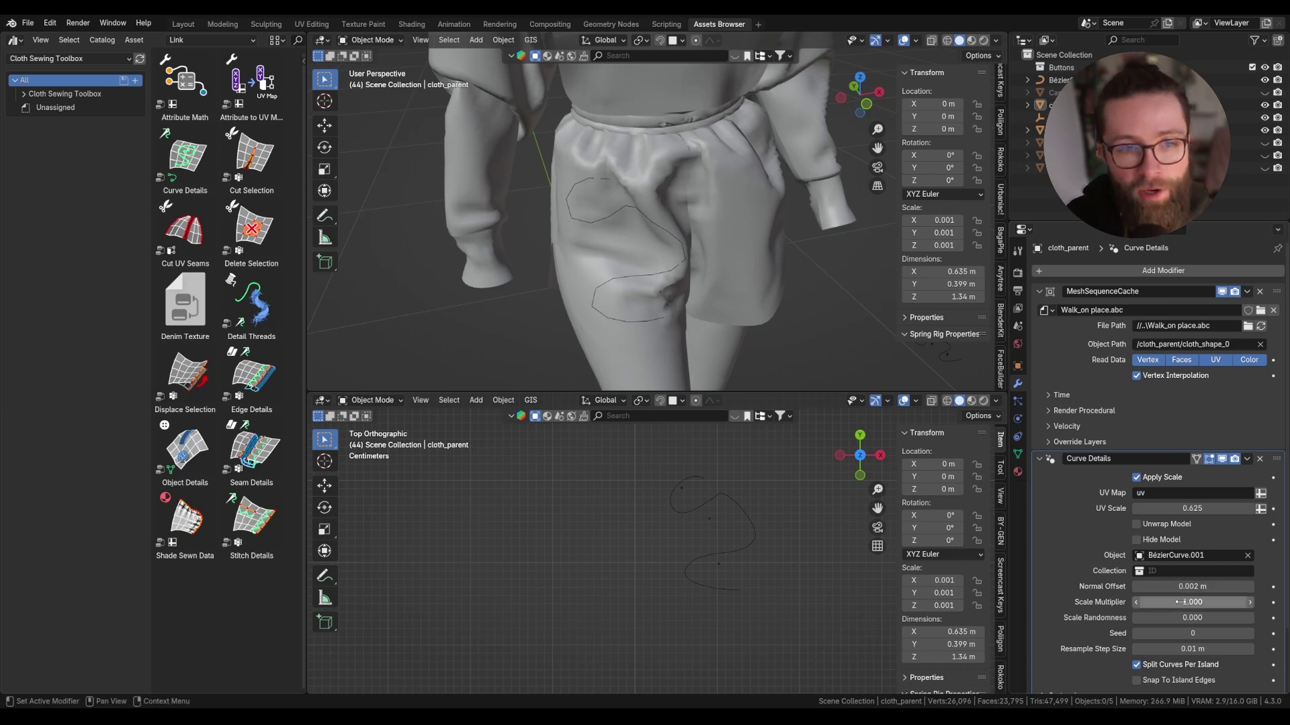
{"action": "left_click_drag", "start_coordinate": [1180, 602], "coordinate": [1192, 601]}
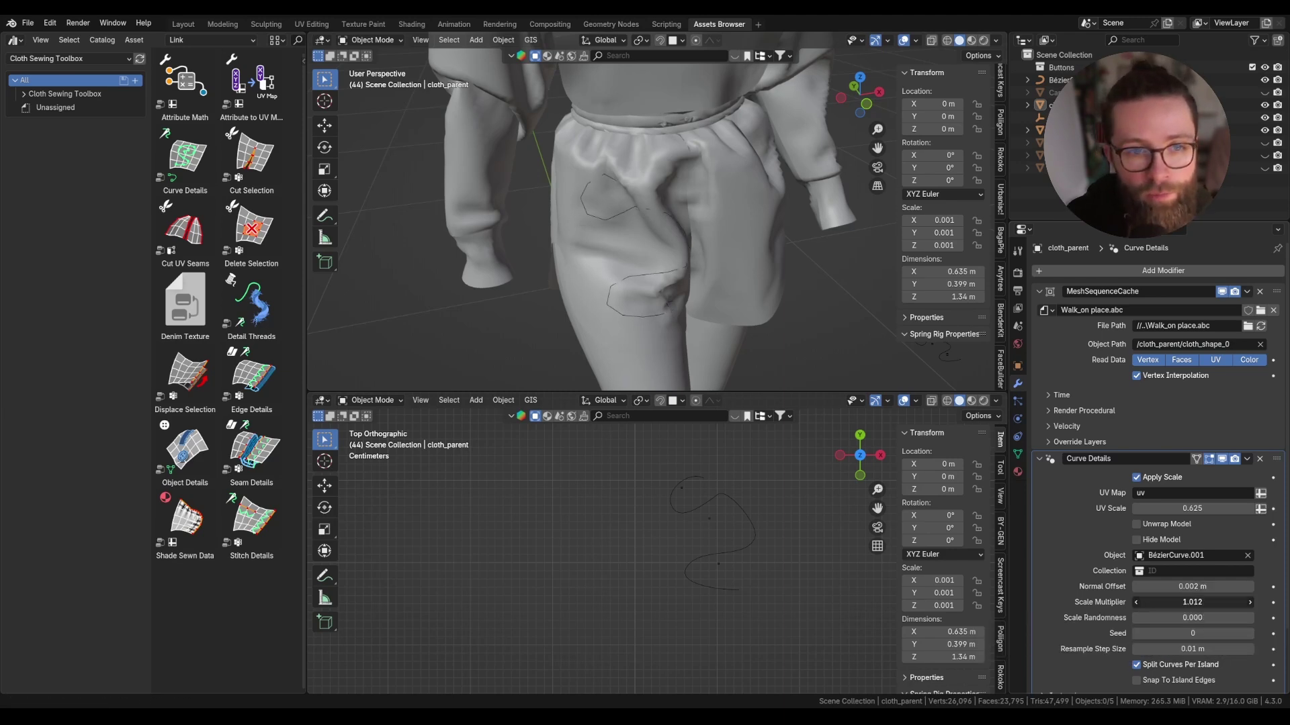
{"action": "key", "text": "ctrl+z"}
{"action": "scroll", "coordinate": [739, 554], "scroll_direction": "down", "scroll_amount": 5}
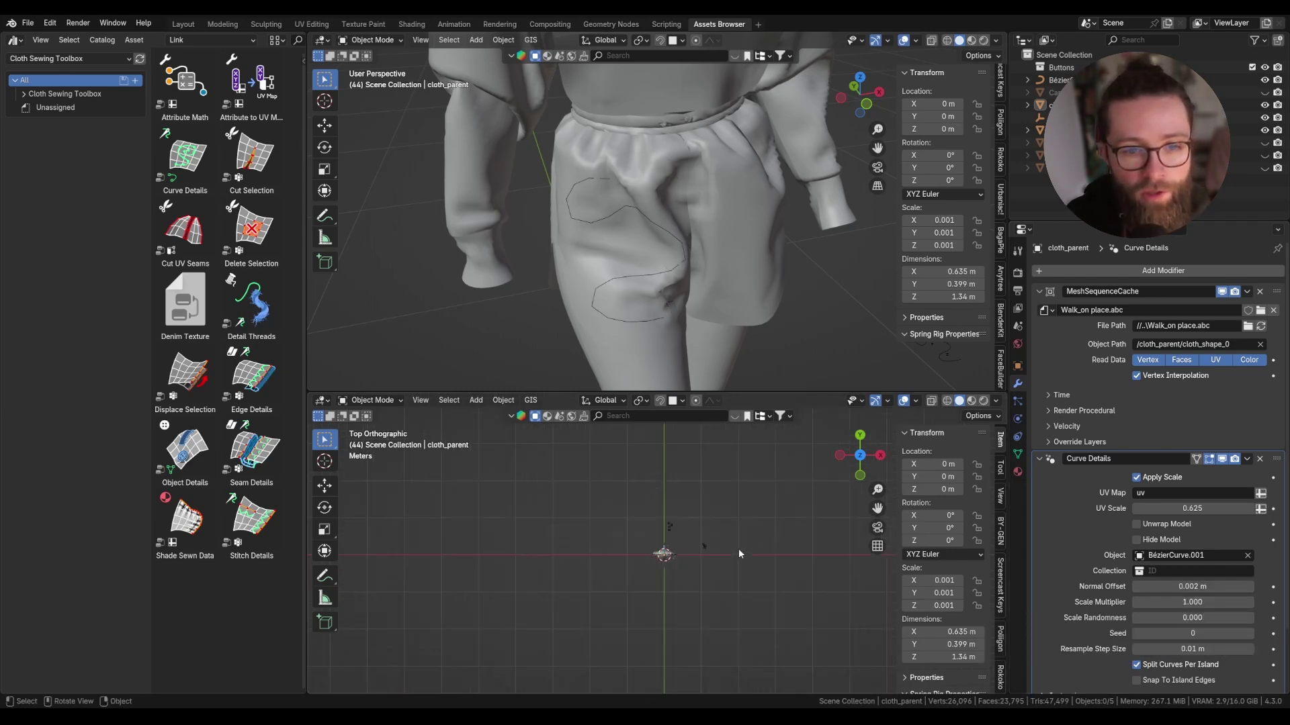
{"action": "scroll", "coordinate": [711, 551], "scroll_direction": "up", "scroll_amount": 10}
- Set the Bézier detail curve's origin to Center of Mass (Surface)
{"action": "left_click", "coordinate": [795, 497]}
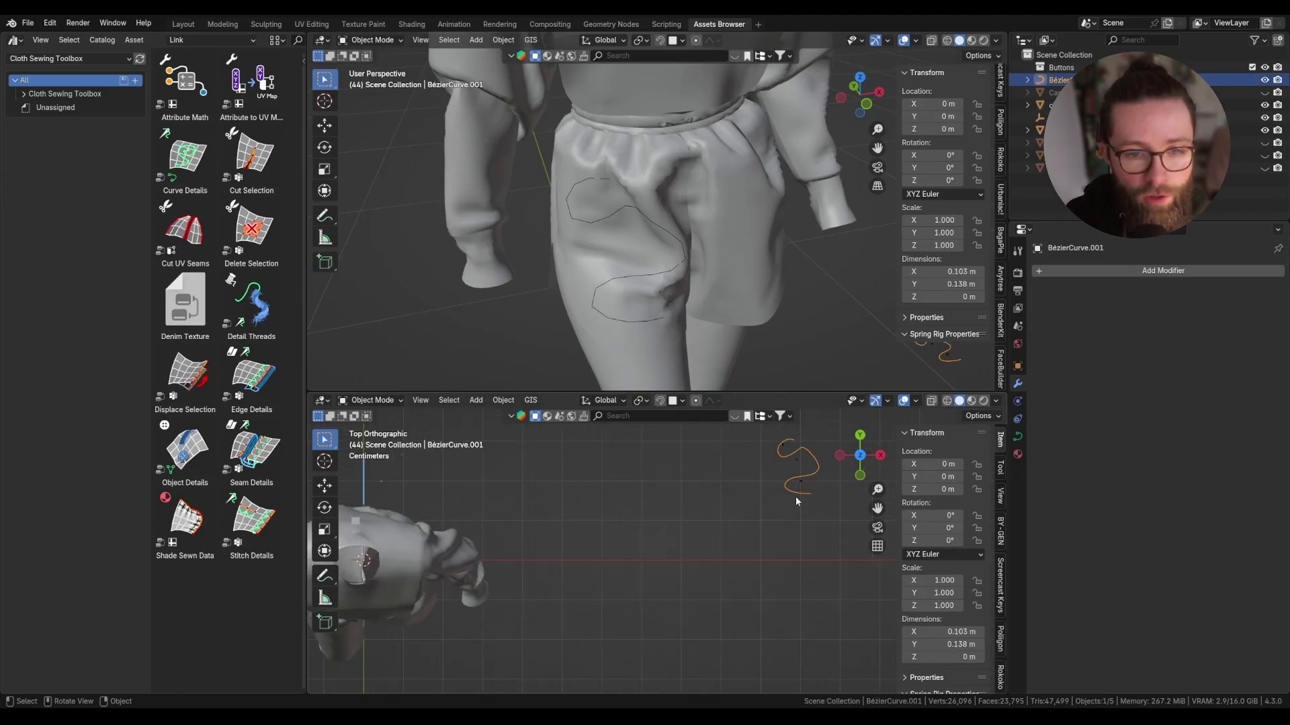
{"action": "scroll", "coordinate": [432, 594], "scroll_direction": "down", "scroll_amount": 2}
{"action": "scroll", "coordinate": [389, 575], "scroll_direction": "up", "scroll_amount": 2}
{"action": "scroll", "coordinate": [423, 571], "scroll_direction": "down", "scroll_amount": 3}
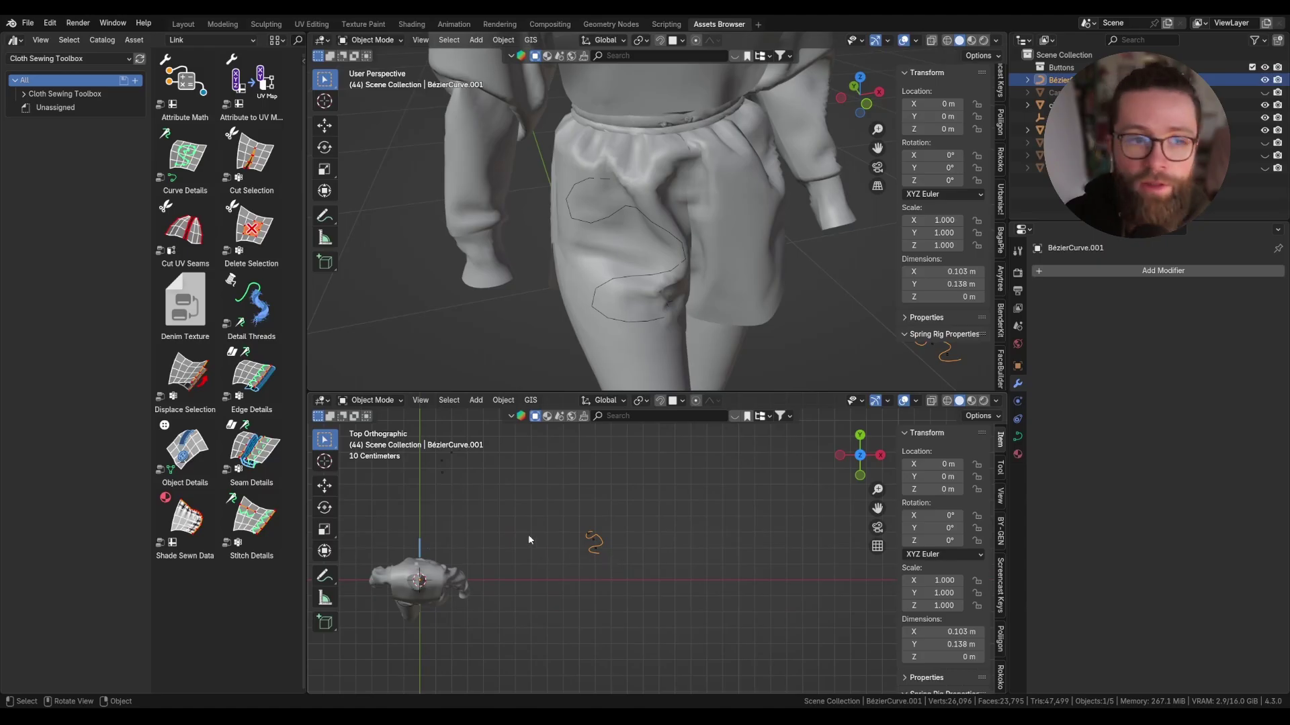
{"action": "left_click", "coordinate": [503, 400]}
{"action": "mouse_move", "coordinate": [525, 44]}
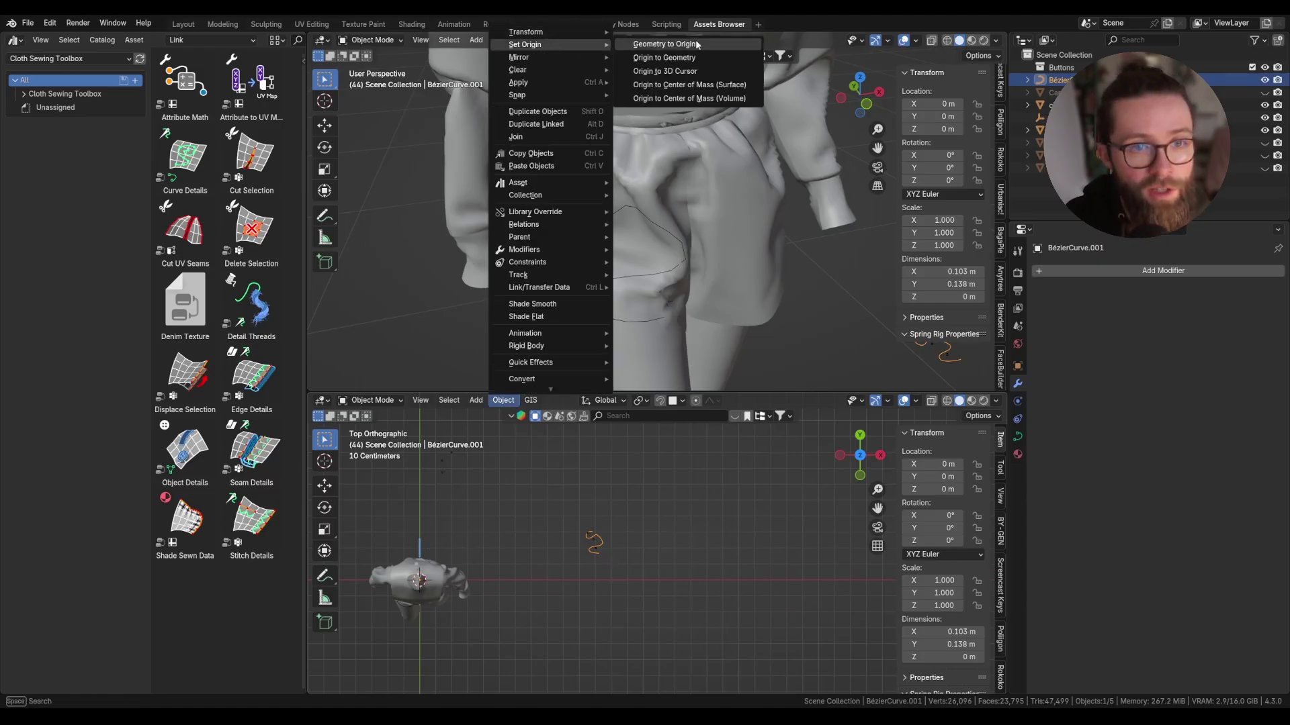
{"action": "left_click", "coordinate": [708, 87]}
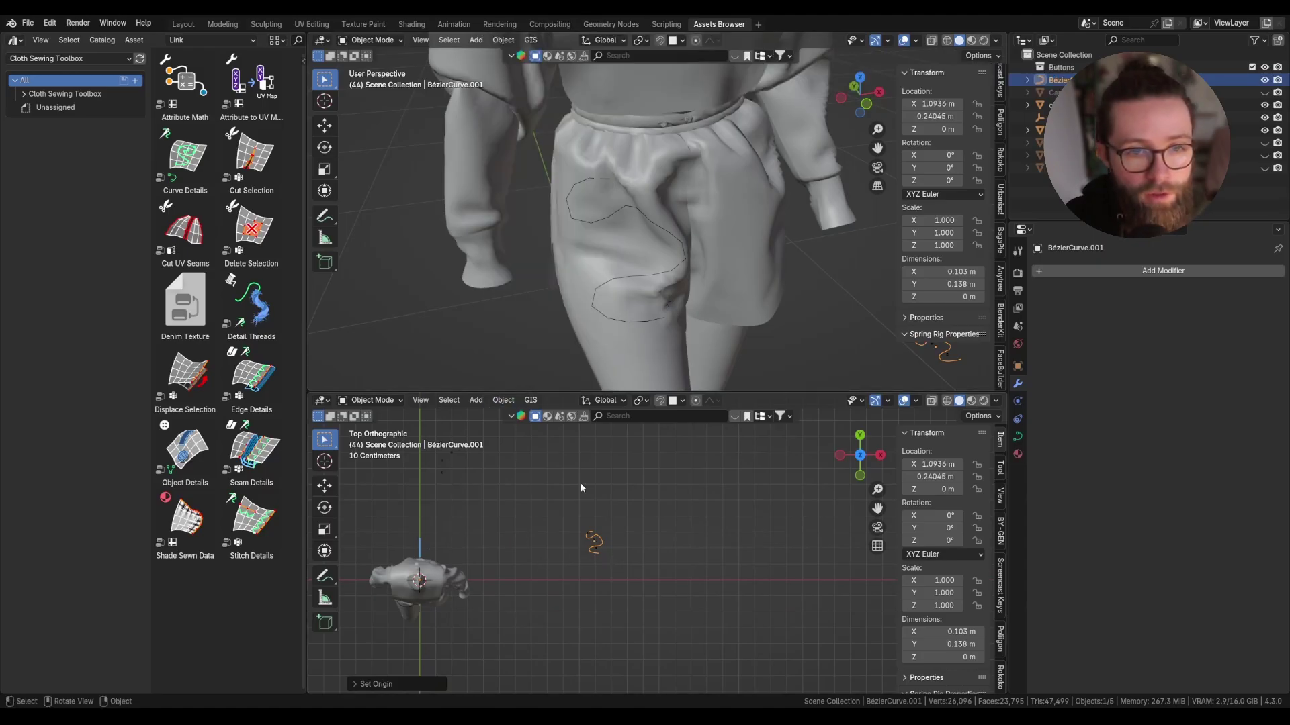
- Set the trousers' Scale Multiplier 0.967, Randomness 0.1, Resample Step 0.001 m, and preview
{"action": "left_click", "coordinate": [638, 332]}
{"action": "left_click_drag", "start_coordinate": [1192, 601], "coordinate": [1169, 602]}
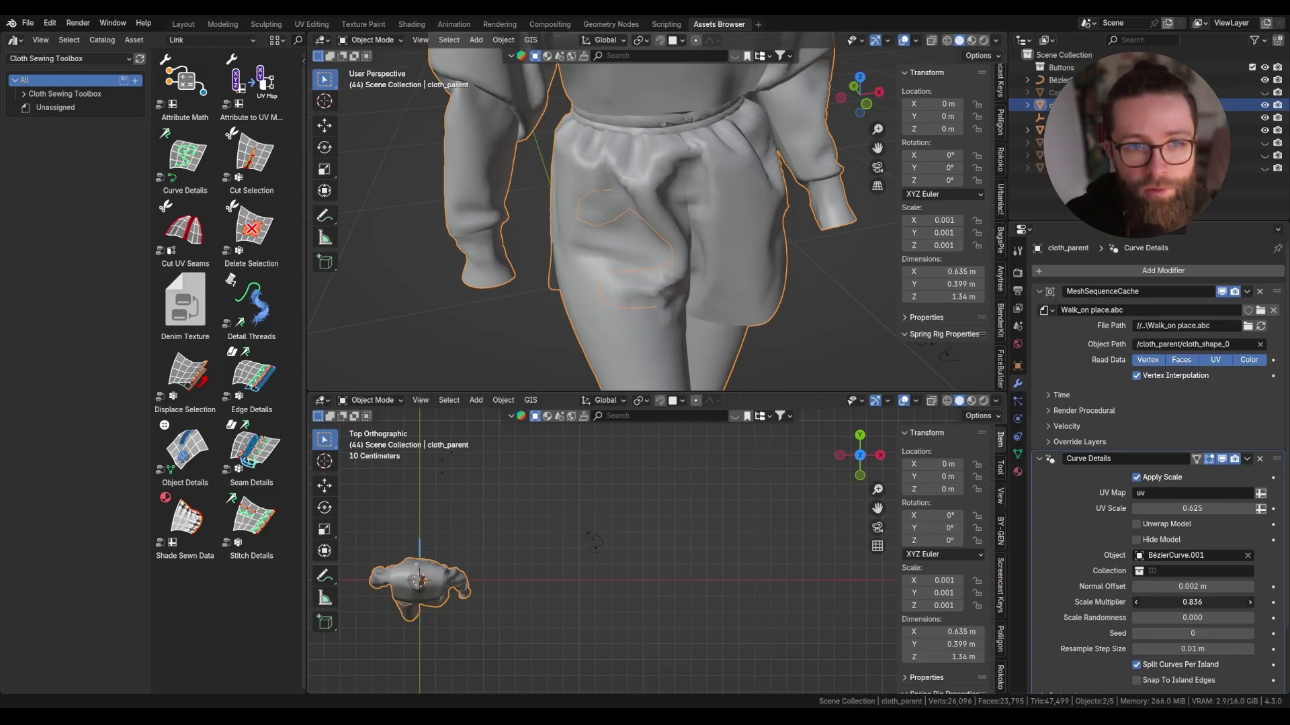
{"action": "scroll", "coordinate": [1169, 602], "scroll_direction": "down", "scroll_amount": 3}
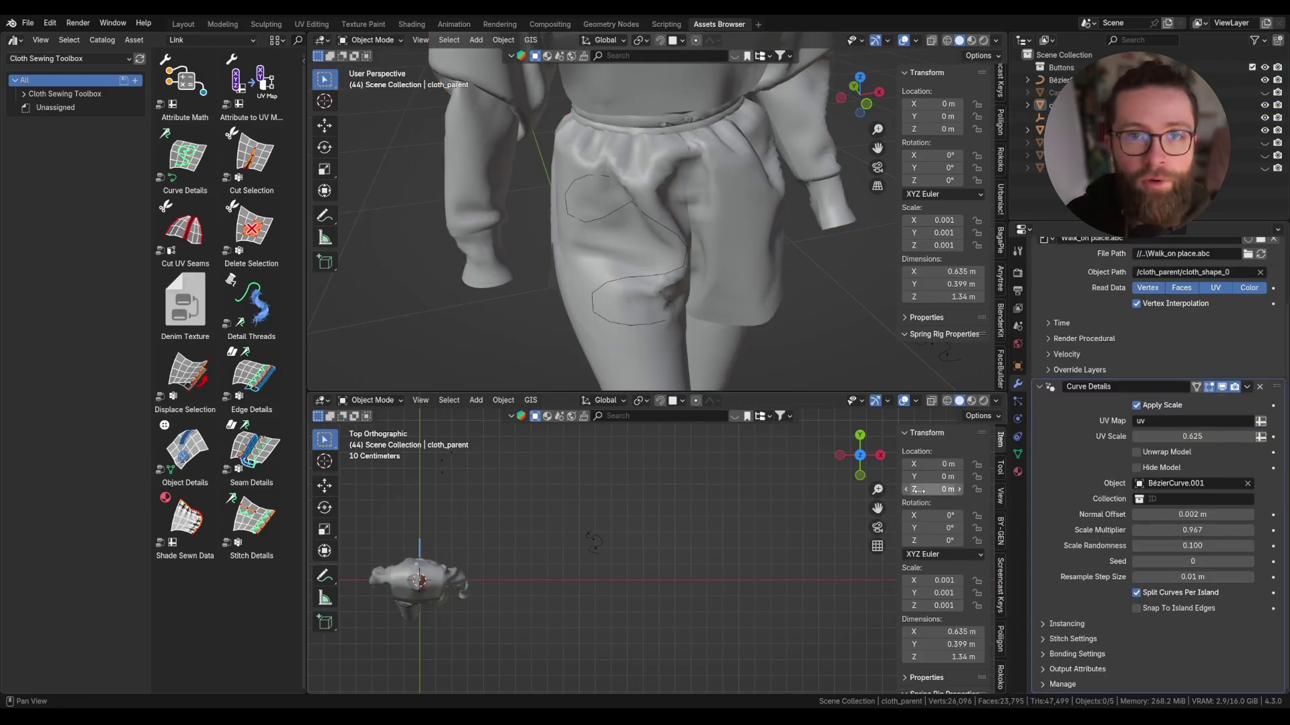
{"action": "left_click_drag", "start_coordinate": [1172, 546], "coordinate": [1179, 546]}
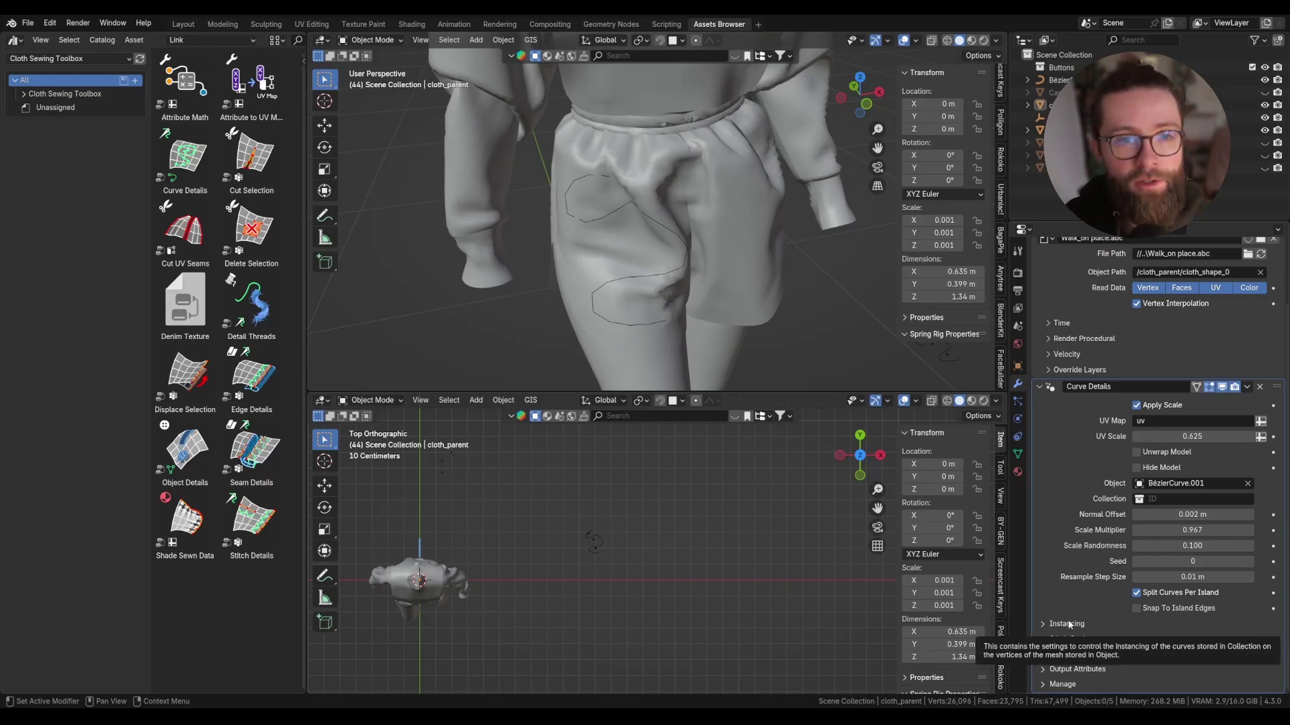
{"action": "left_click", "coordinate": [1149, 577]}
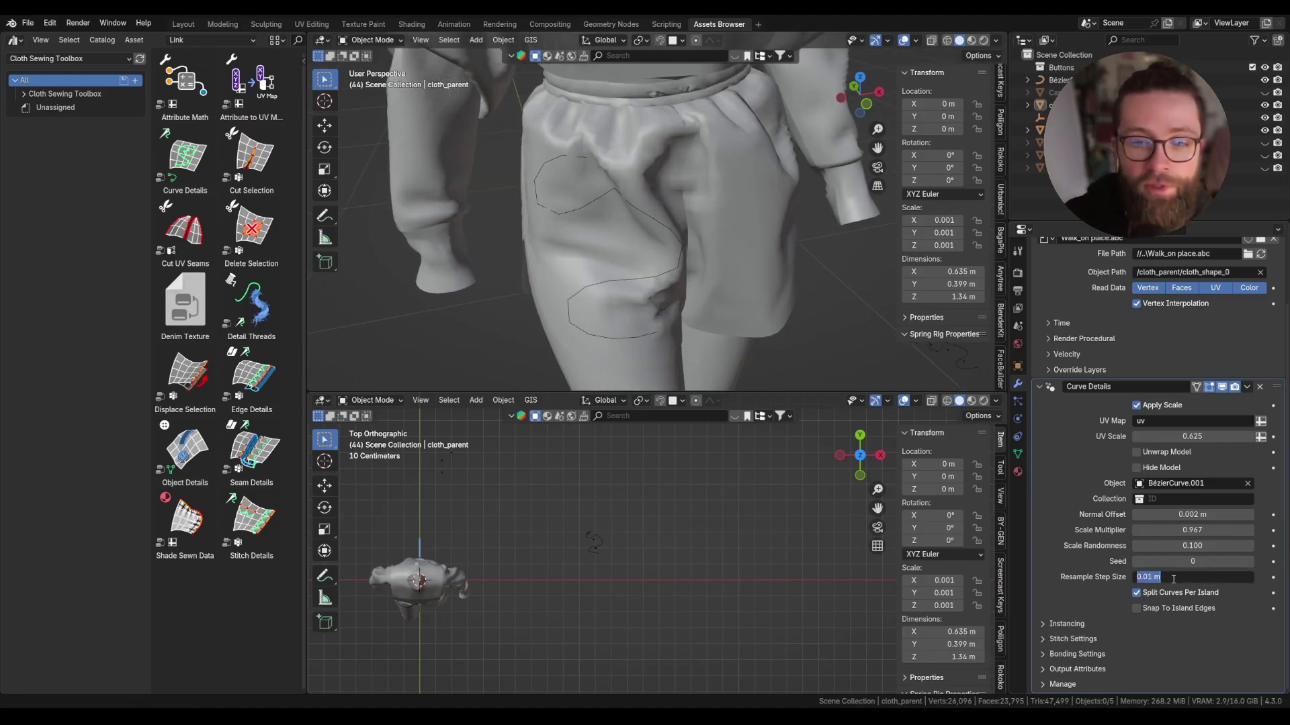
{"action": "type", "text": "0"}
{"action": "key", "text": "Return"}
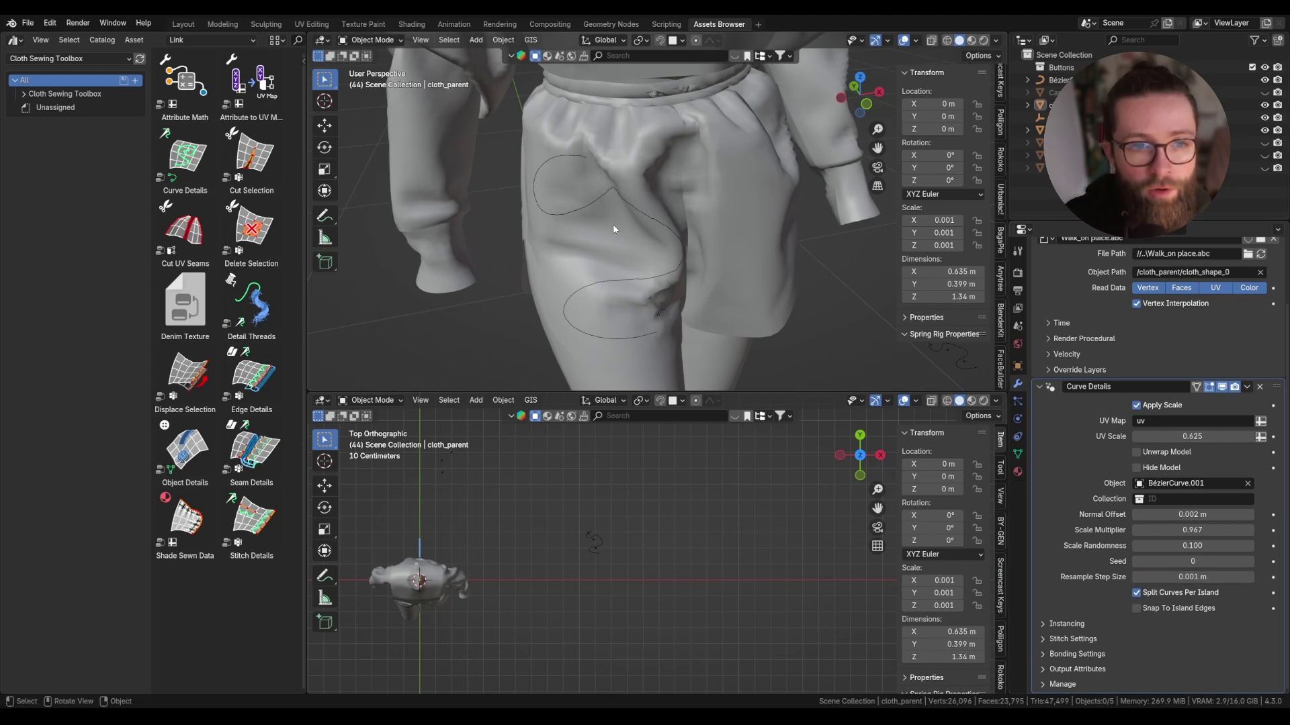
{"action": "middle_click_drag", "start_coordinate": [656, 276], "coordinate": [705, 252]}
{"action": "key", "text": "space"}
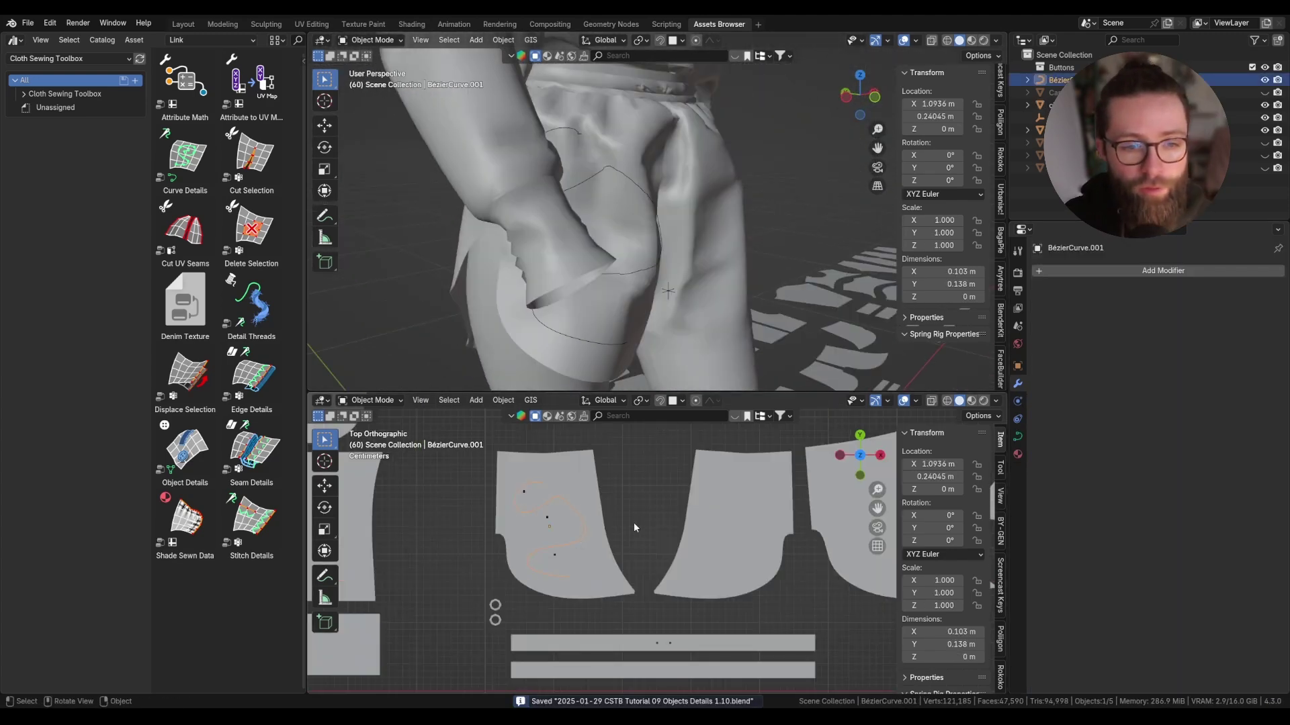
- Reshape the detail curve's end point with a proportional rotate and move
{"action": "left_click", "coordinate": [603, 554]}
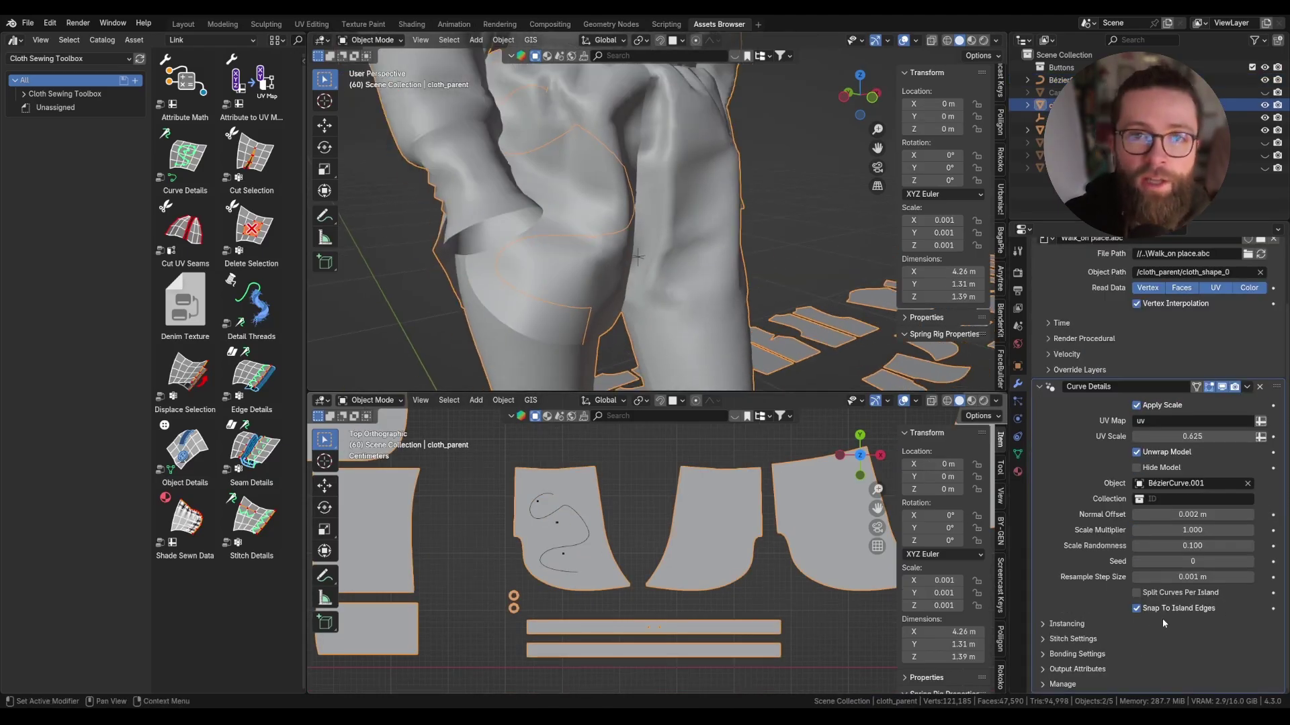
{"action": "left_click", "coordinate": [586, 537]}
{"action": "scroll", "coordinate": [585, 537], "scroll_direction": "up", "scroll_amount": 3}
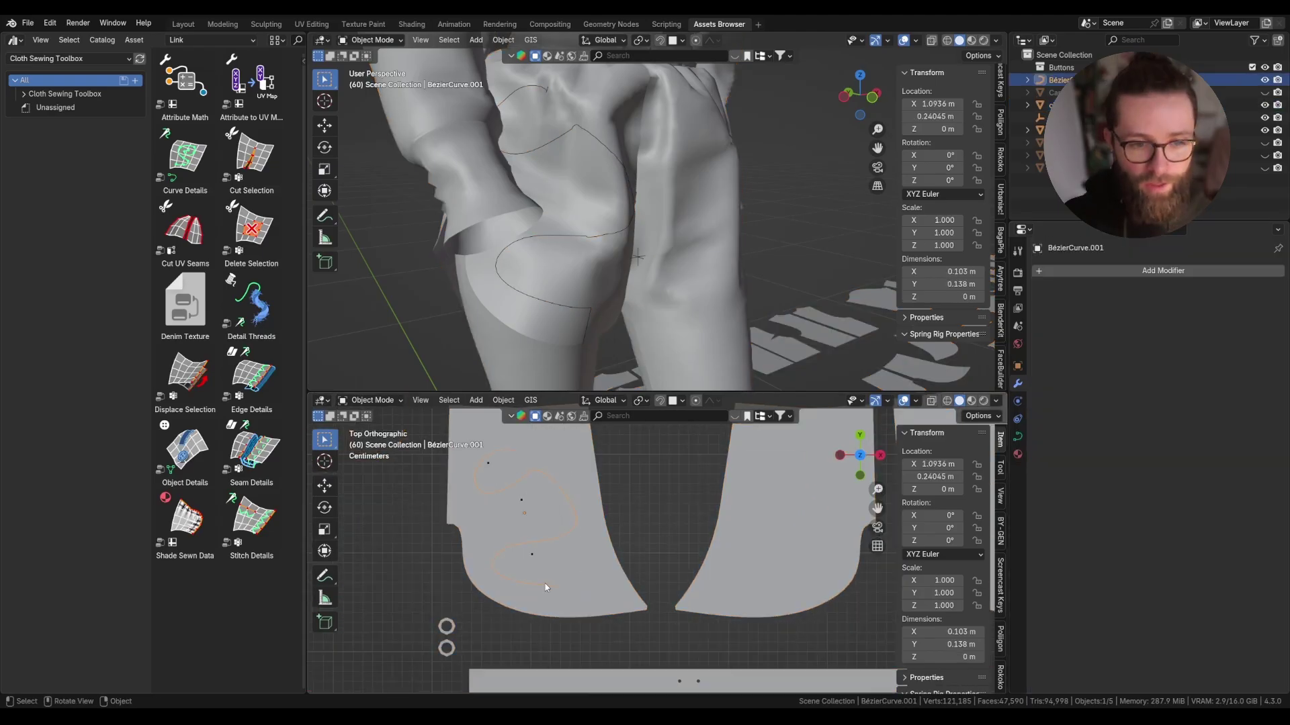
{"action": "key", "text": "Tab"}
{"action": "key", "text": "w"}
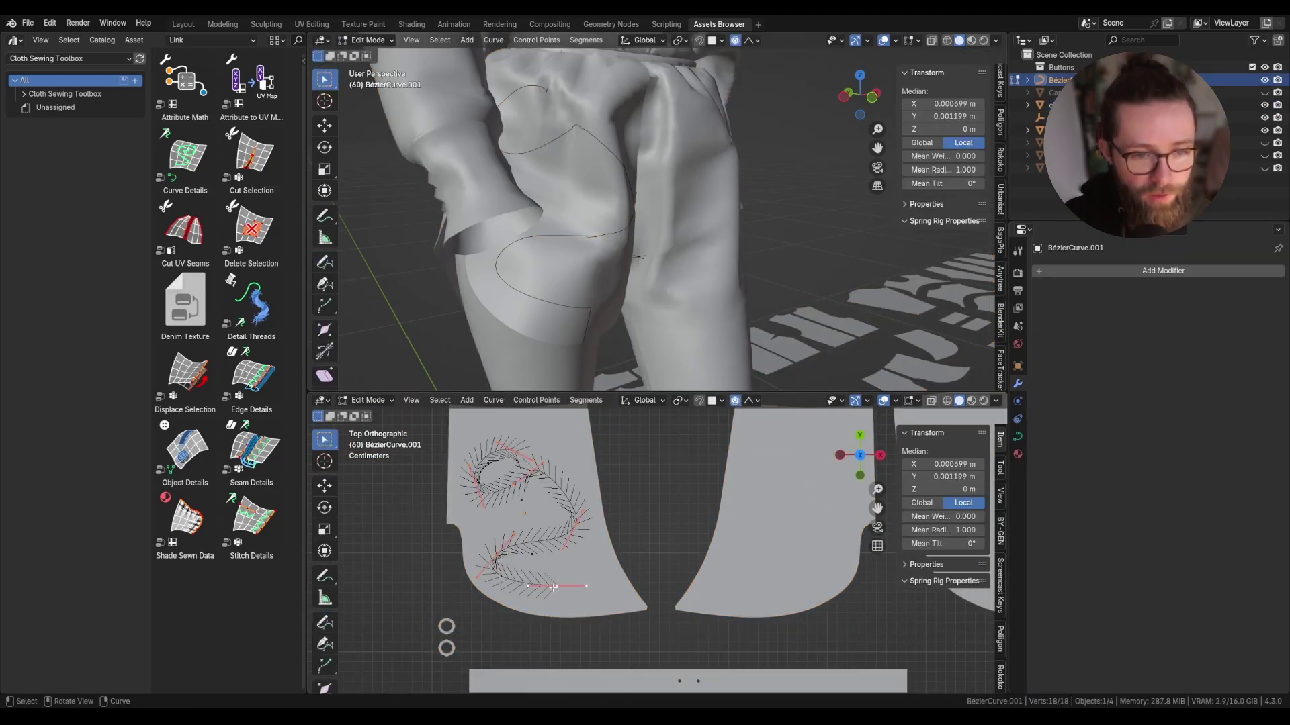
{"action": "left_click", "coordinate": [552, 587]}
{"action": "scroll", "coordinate": [553, 586], "scroll_direction": "up", "scroll_amount": 1}
{"action": "key", "text": "r"}
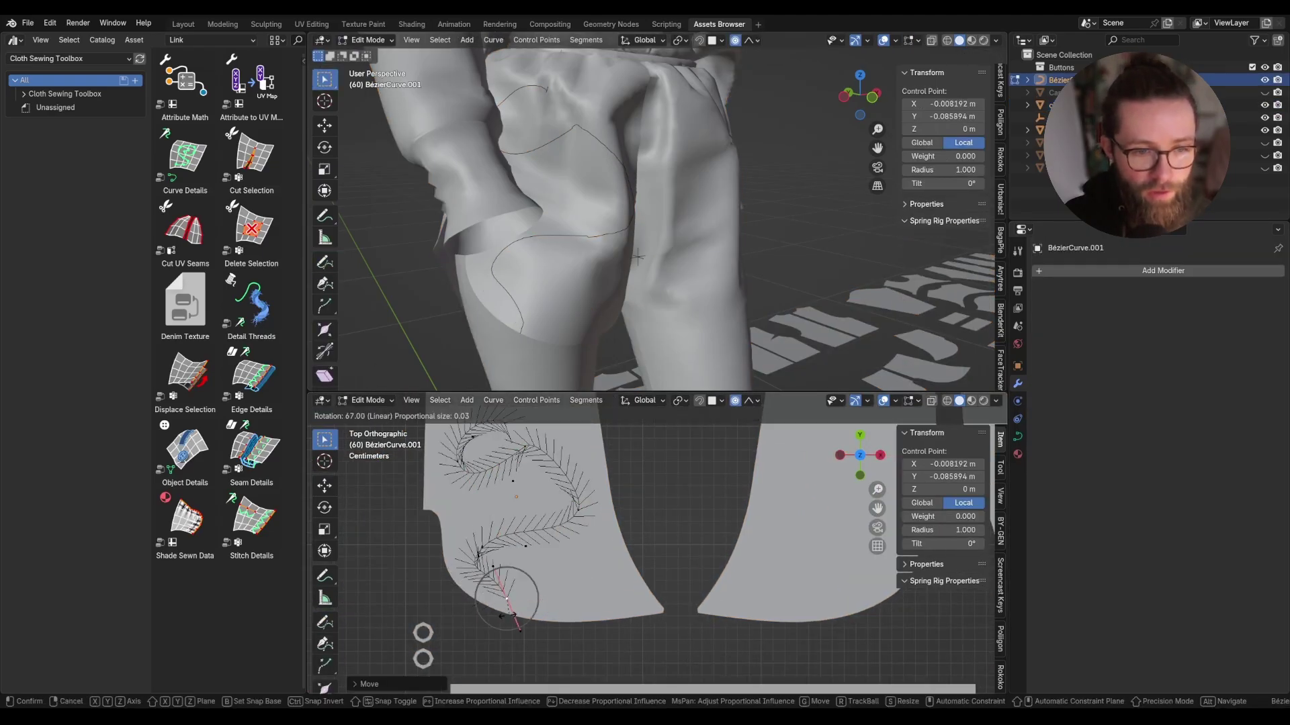
{"action": "left_click", "coordinate": [504, 615]}
{"action": "key", "text": "g"}
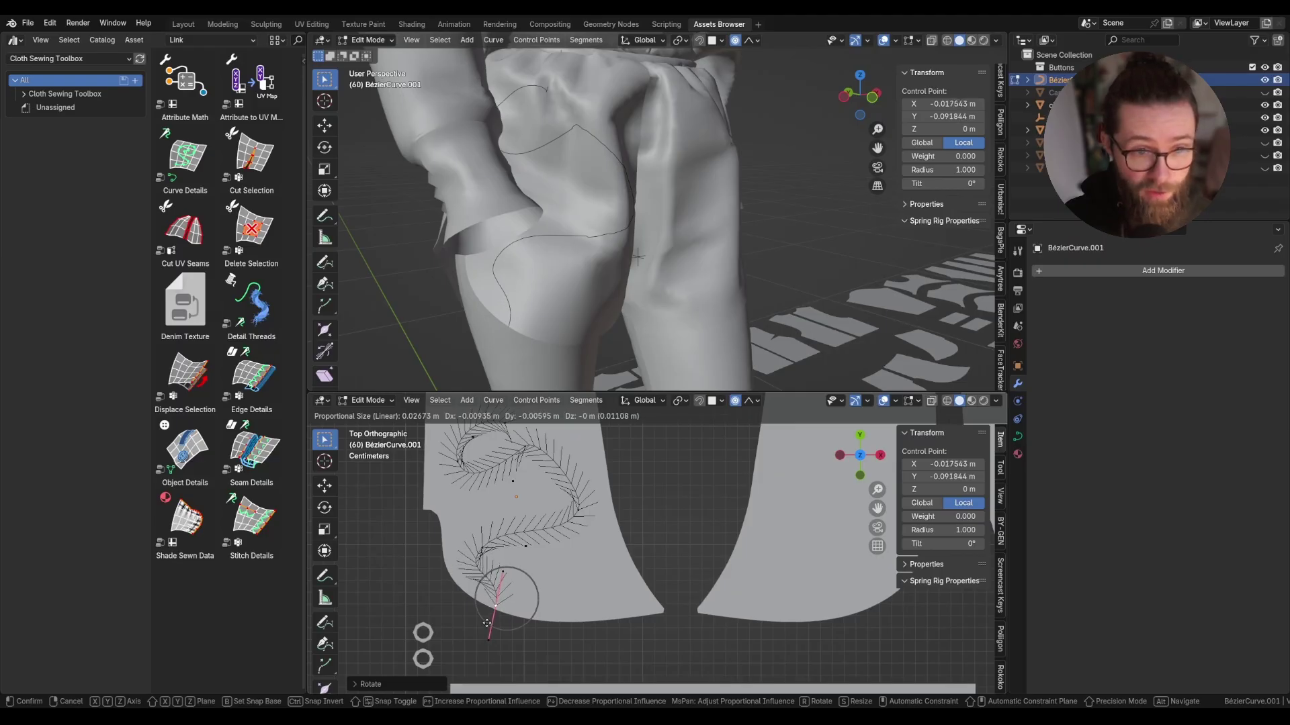
{"action": "left_click", "coordinate": [487, 624]}
{"action": "key", "text": "Tab"}
- Turn off Snap To Island Edges in the trousers' Curve Details
{"action": "left_click", "coordinate": [474, 328]}
{"action": "scroll", "coordinate": [537, 324], "scroll_direction": "up", "scroll_amount": 5}
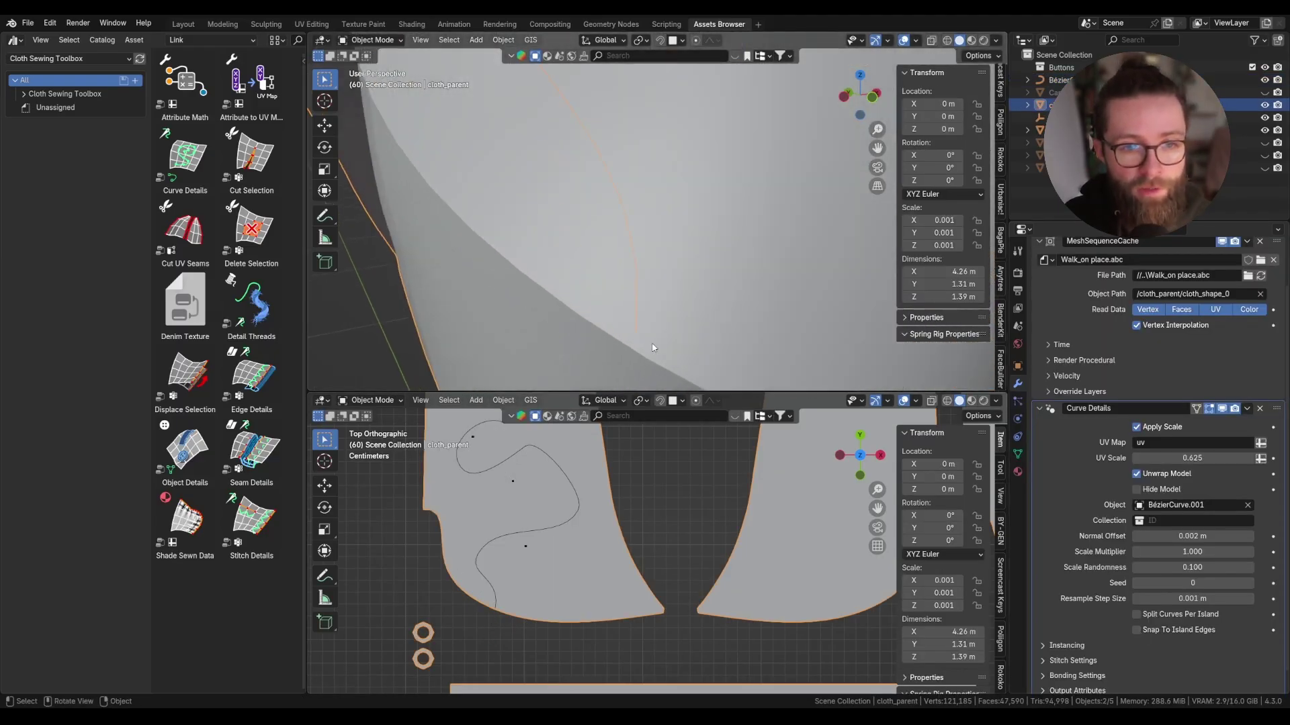
{"action": "left_click", "coordinate": [1136, 630]}
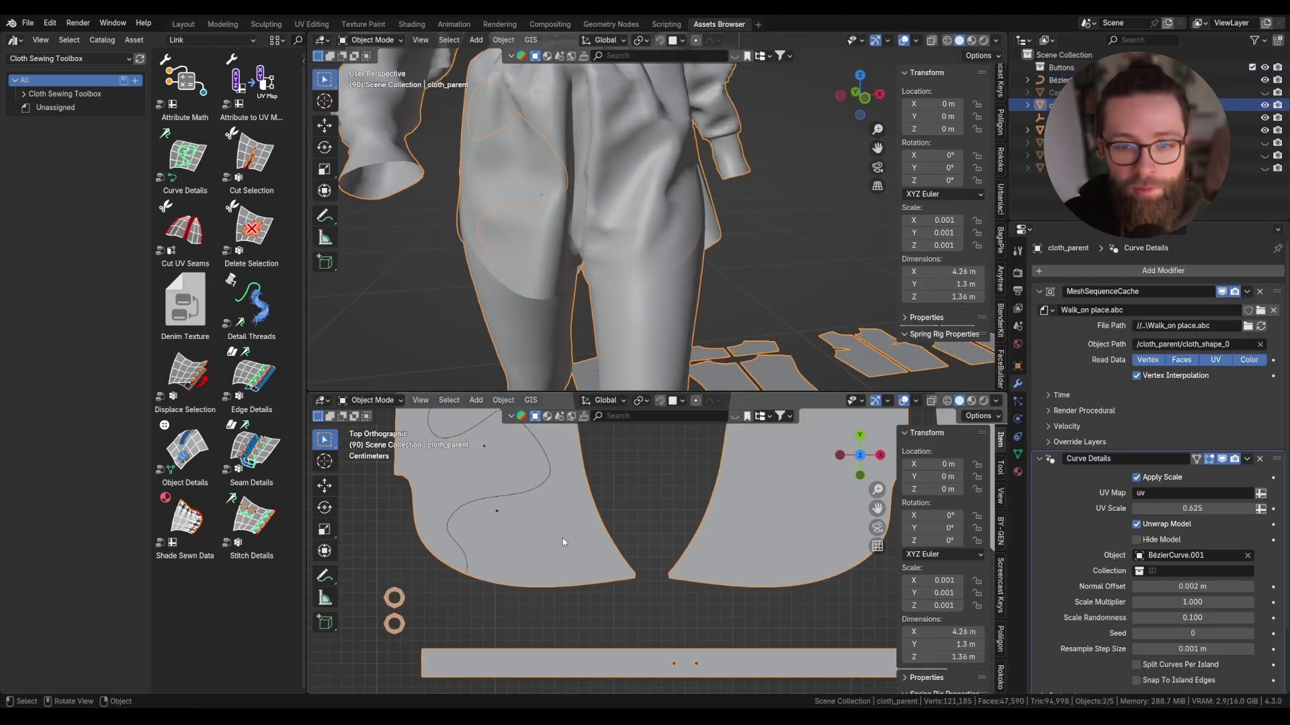
- Draw a new detail curve stroke across the lower leg pieces
{"action": "left_click", "coordinate": [533, 500]}
{"action": "key", "text": "Tab"}
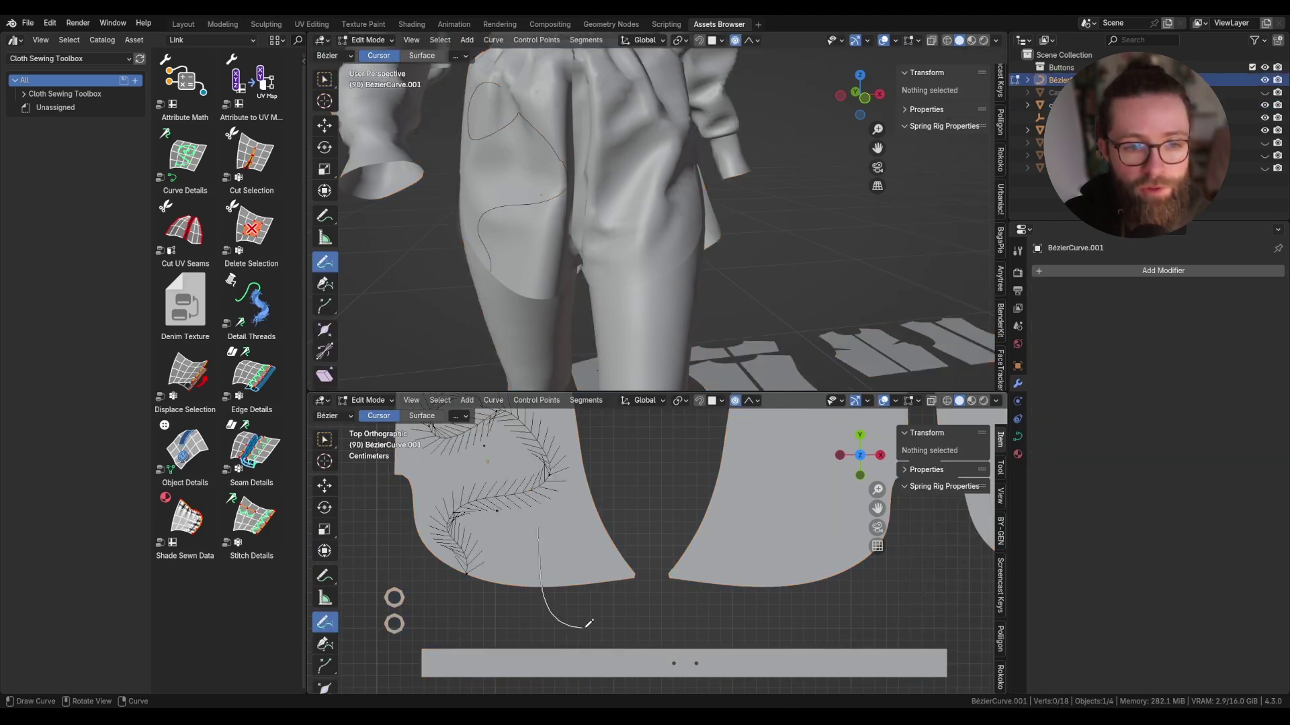
{"action": "left_click_drag", "start_coordinate": [768, 503], "coordinate": [769, 504]}
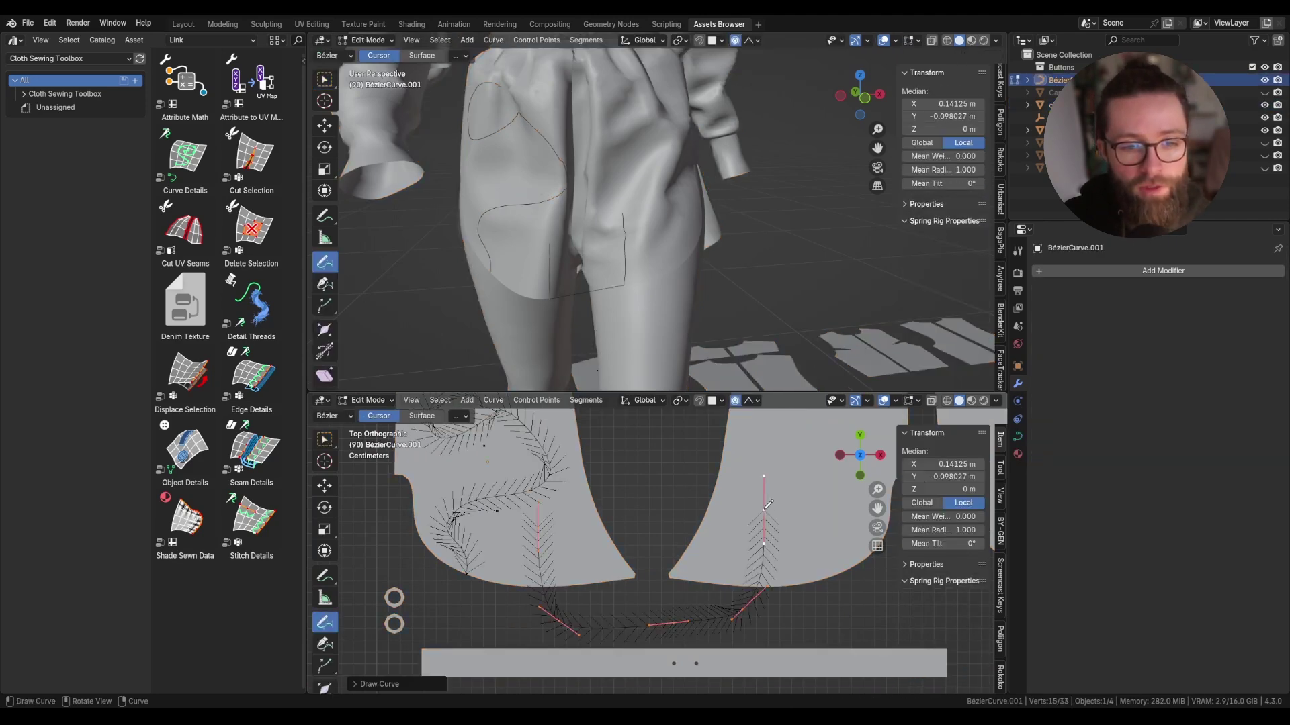
{"action": "key", "text": "Tab"}
{"action": "left_click", "coordinate": [575, 273]}
{"action": "scroll", "coordinate": [575, 273], "scroll_direction": "up", "scroll_amount": 3}
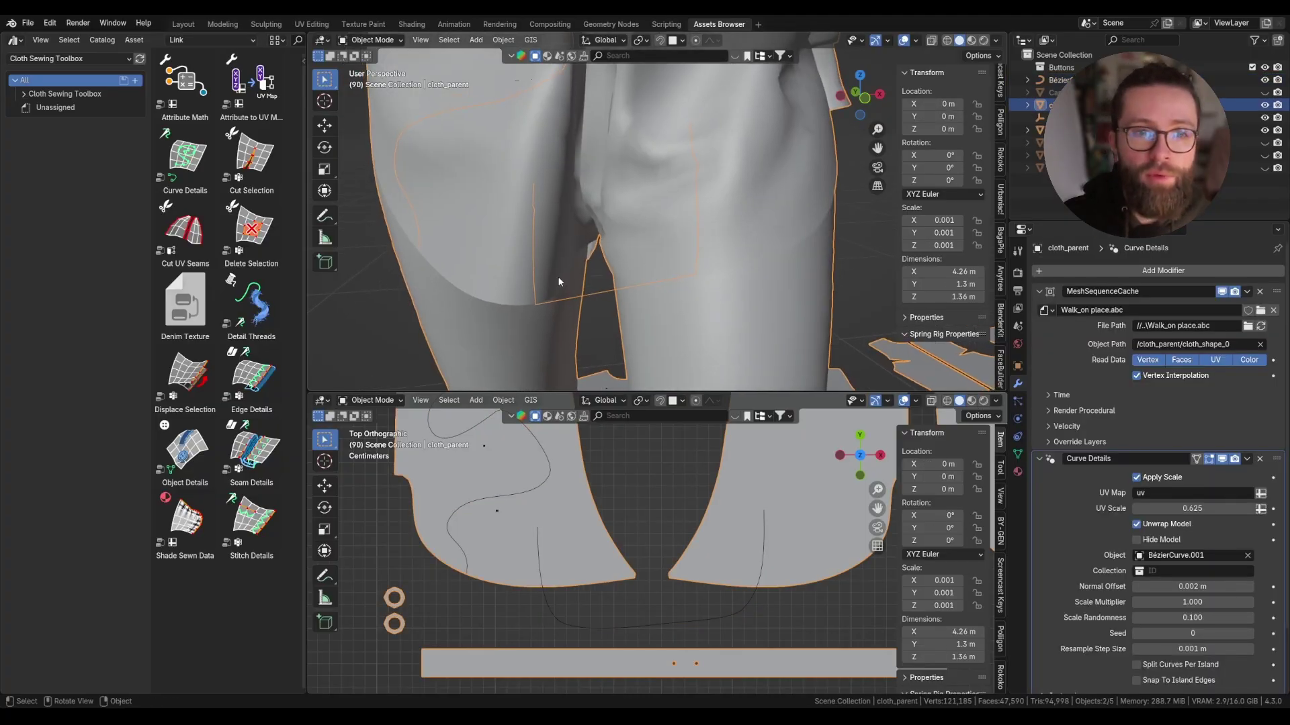
{"action": "scroll", "coordinate": [1252, 638], "scroll_direction": "down", "scroll_amount": 3}
- Turn on Split Curves Per Island, preview the animation, and save
{"action": "left_click", "coordinate": [1155, 594]}
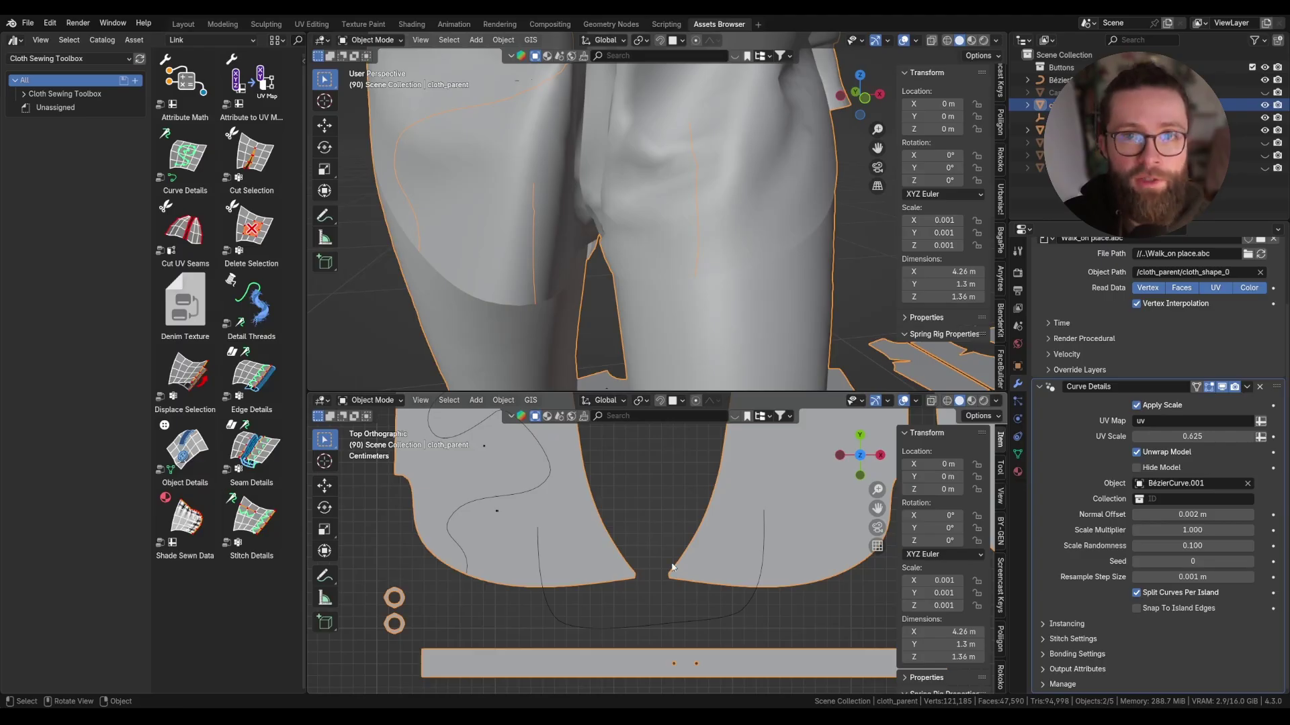
{"action": "key", "text": "space"}
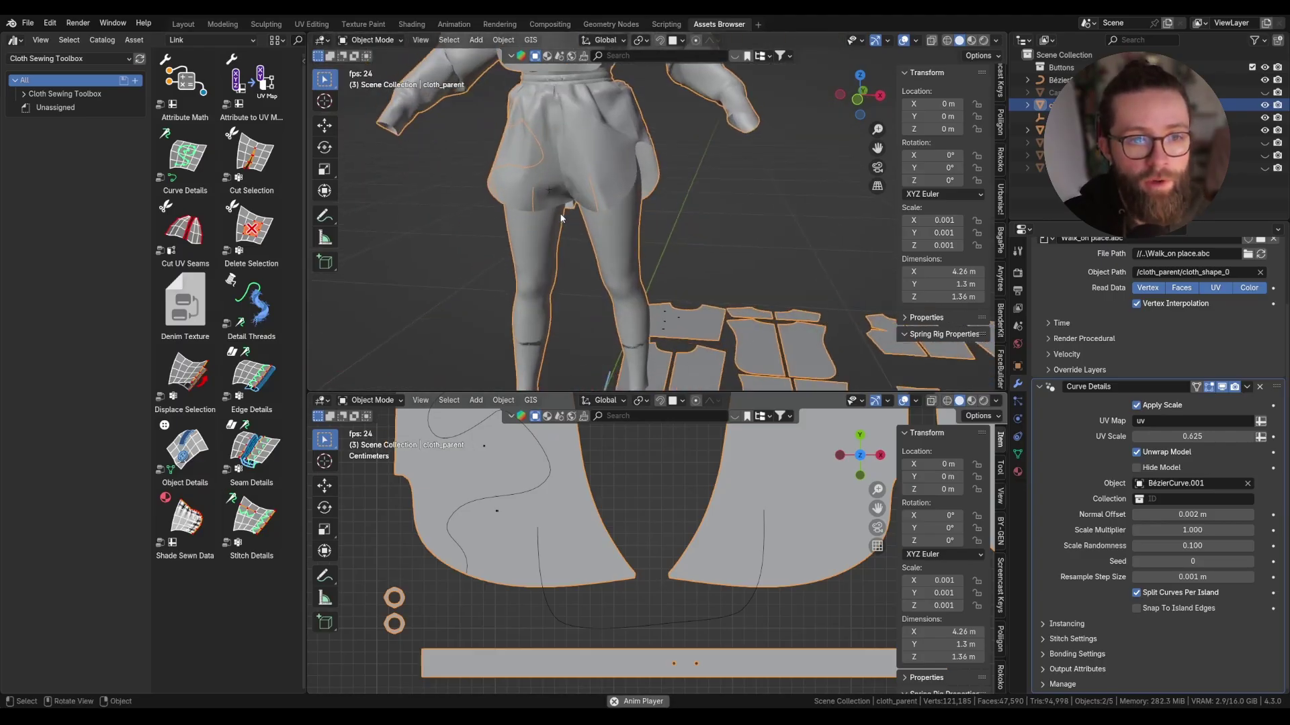
{"action": "key", "text": "space"}
{"action": "key", "text": "ctrl+s"}
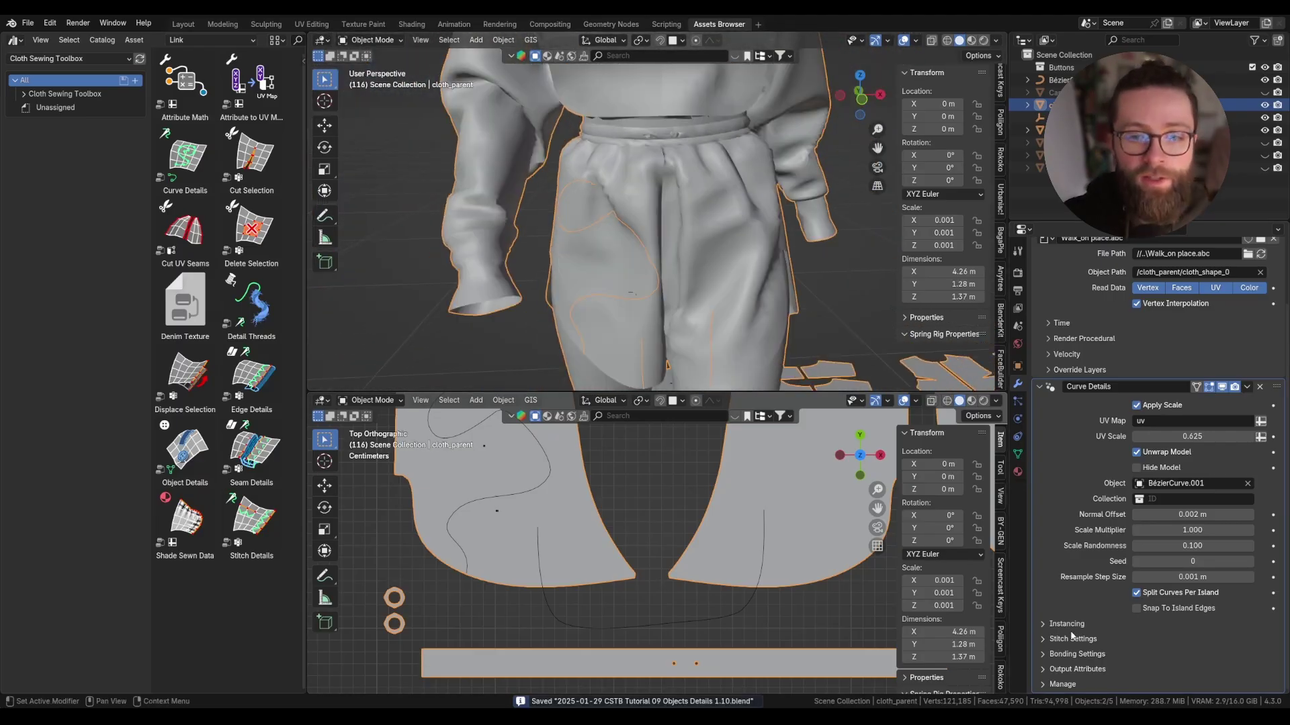
- Widen the stitches to a Stitch Width of 0.008 m
{"action": "left_click", "coordinate": [1066, 622]}
{"action": "scroll", "coordinate": [1074, 616], "scroll_direction": "down", "scroll_amount": 4}
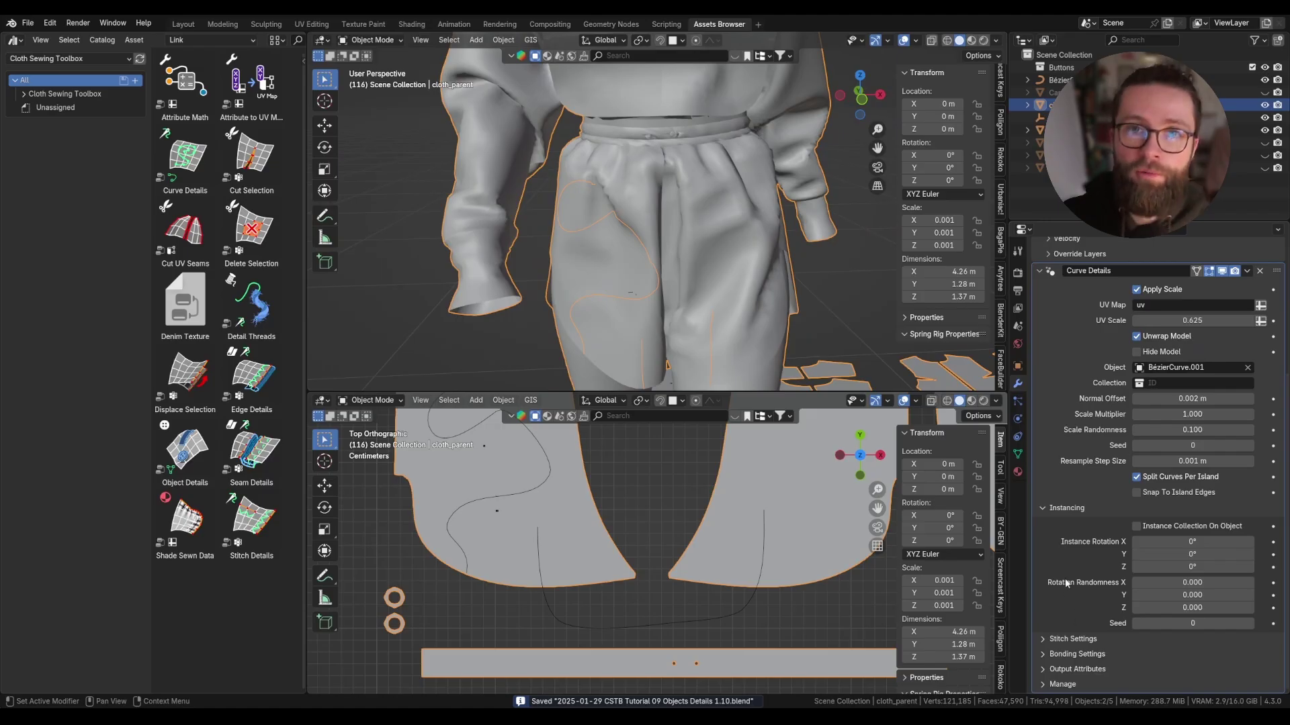
{"action": "left_click", "coordinate": [1067, 510]}
{"action": "left_click", "coordinate": [1073, 523]}
{"action": "scroll", "coordinate": [1165, 470], "scroll_direction": "down", "scroll_amount": 1}
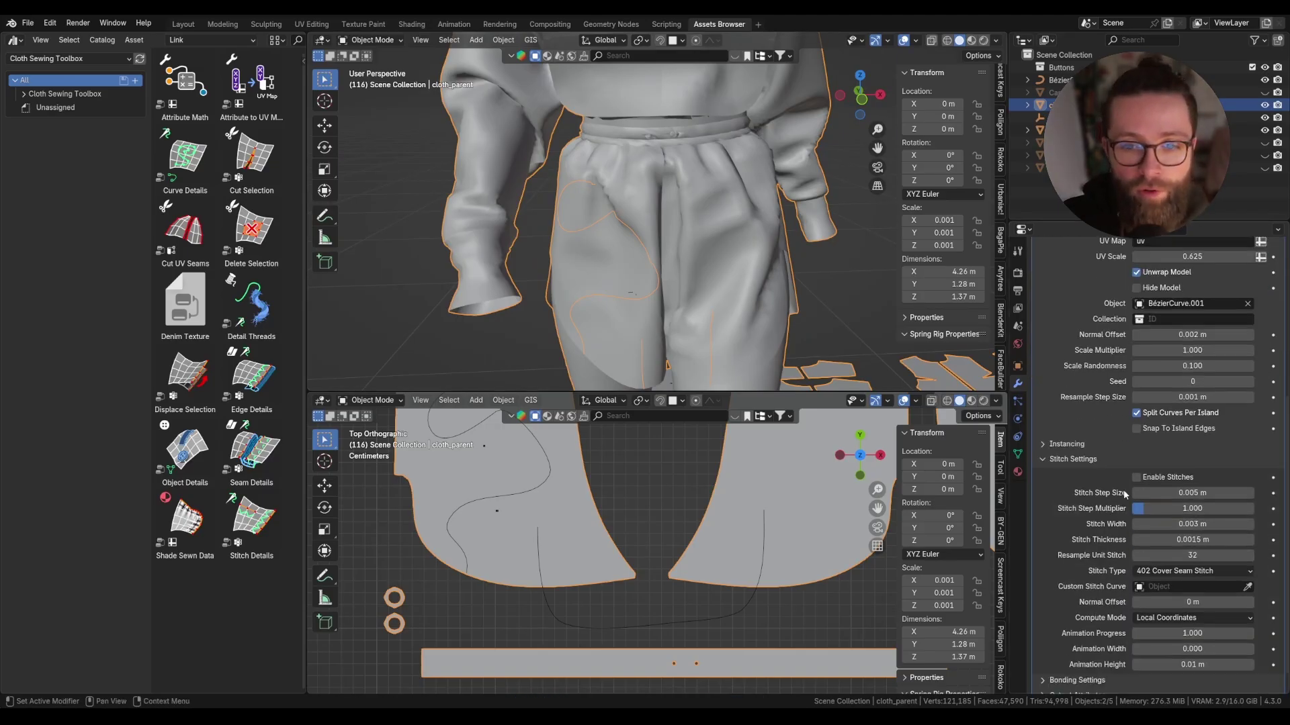
{"action": "scroll", "coordinate": [1078, 442], "scroll_direction": "down", "scroll_amount": 1}
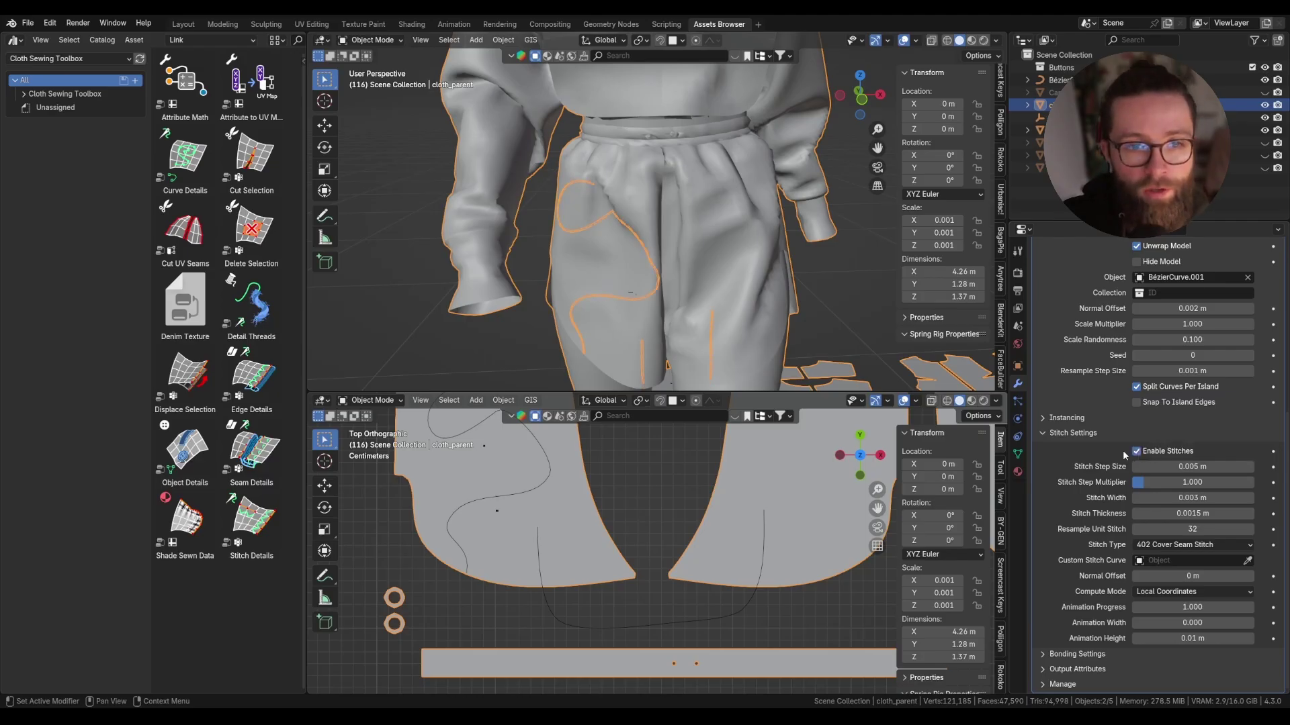
{"action": "scroll", "coordinate": [1155, 490], "scroll_direction": "up", "scroll_amount": 1}
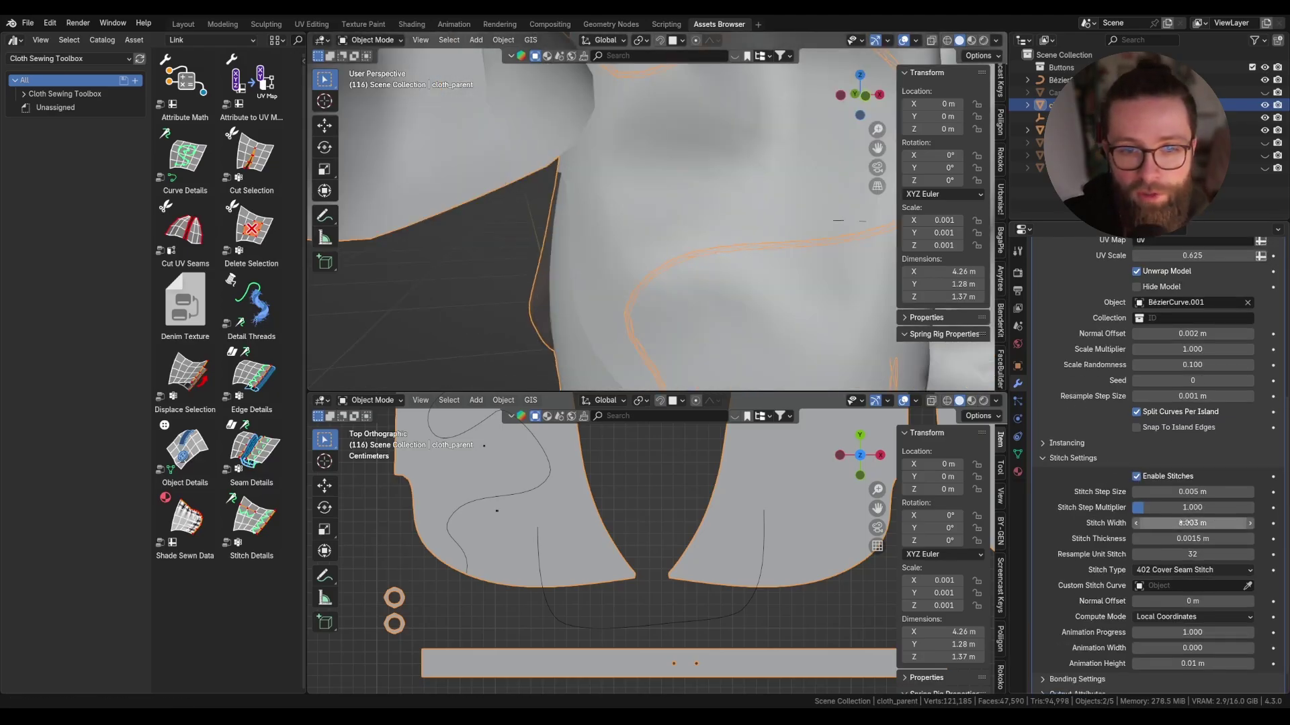
{"action": "left_click_drag", "start_coordinate": [1183, 523], "coordinate": [1209, 522]}
- Lower the stitches' Animation Progress value
{"action": "scroll", "coordinate": [662, 221], "scroll_direction": "down", "scroll_amount": 3}
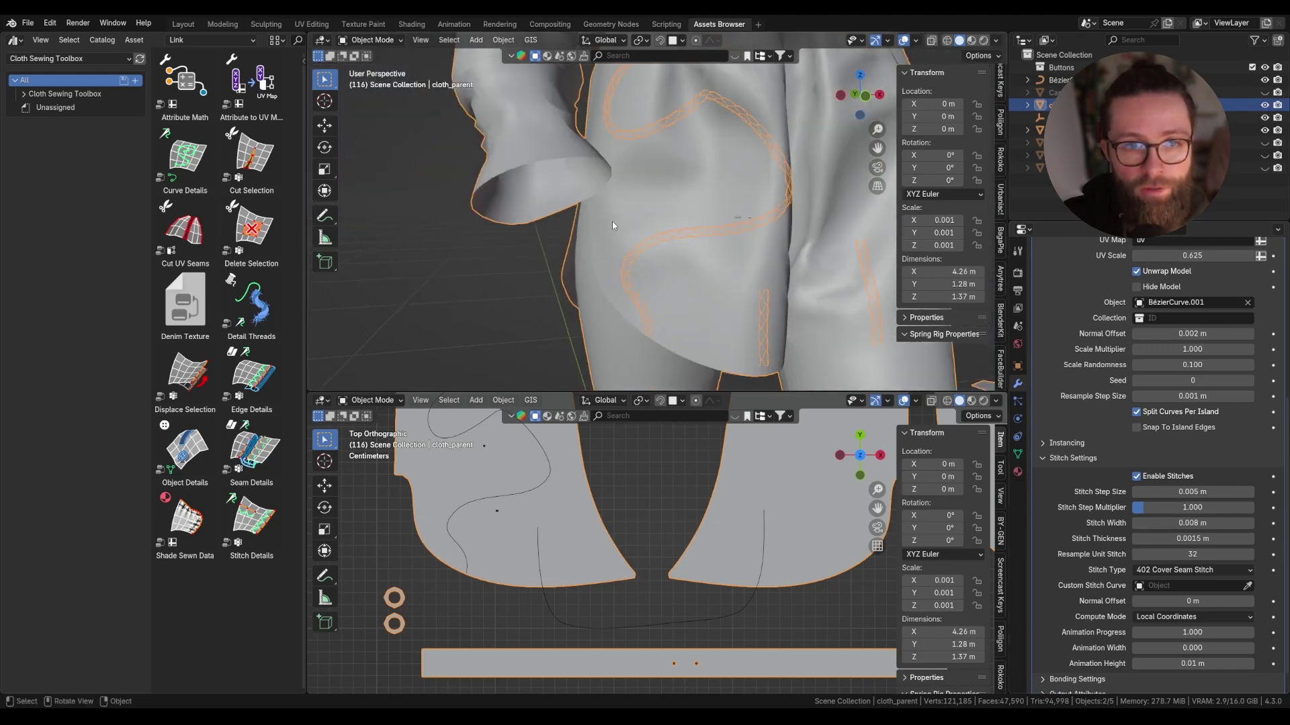
{"action": "scroll", "coordinate": [662, 221], "scroll_direction": "down", "scroll_amount": 2}
{"action": "scroll", "coordinate": [654, 295], "scroll_direction": "down", "scroll_amount": 1}
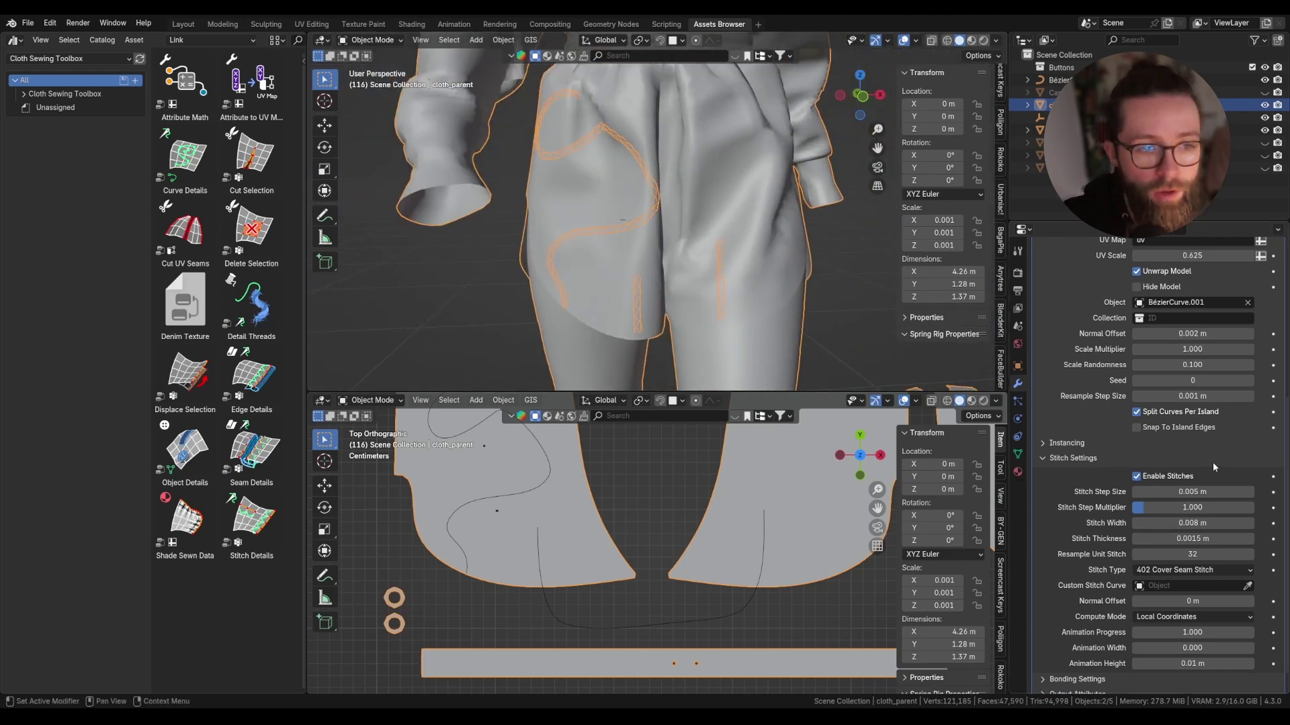
{"action": "scroll", "coordinate": [1209, 480], "scroll_direction": "down", "scroll_amount": 1}
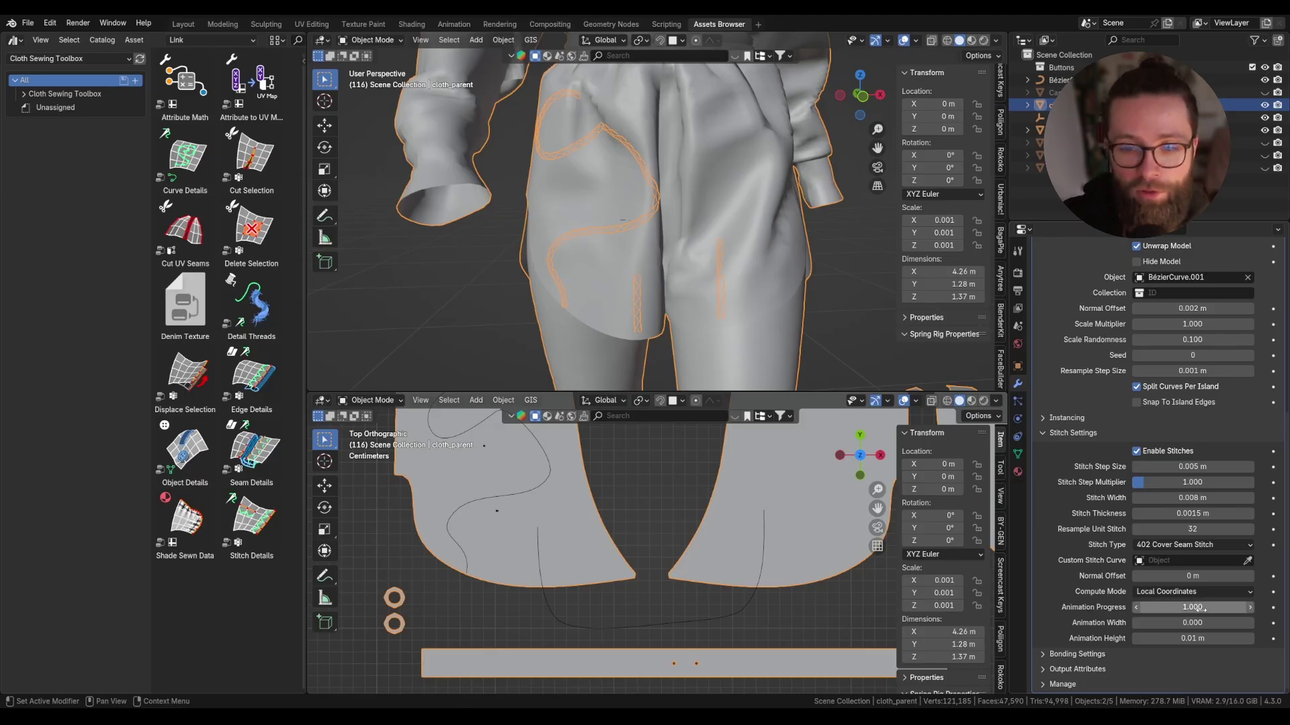
{"action": "left_click_drag", "start_coordinate": [1192, 606], "coordinate": [1173, 606]}
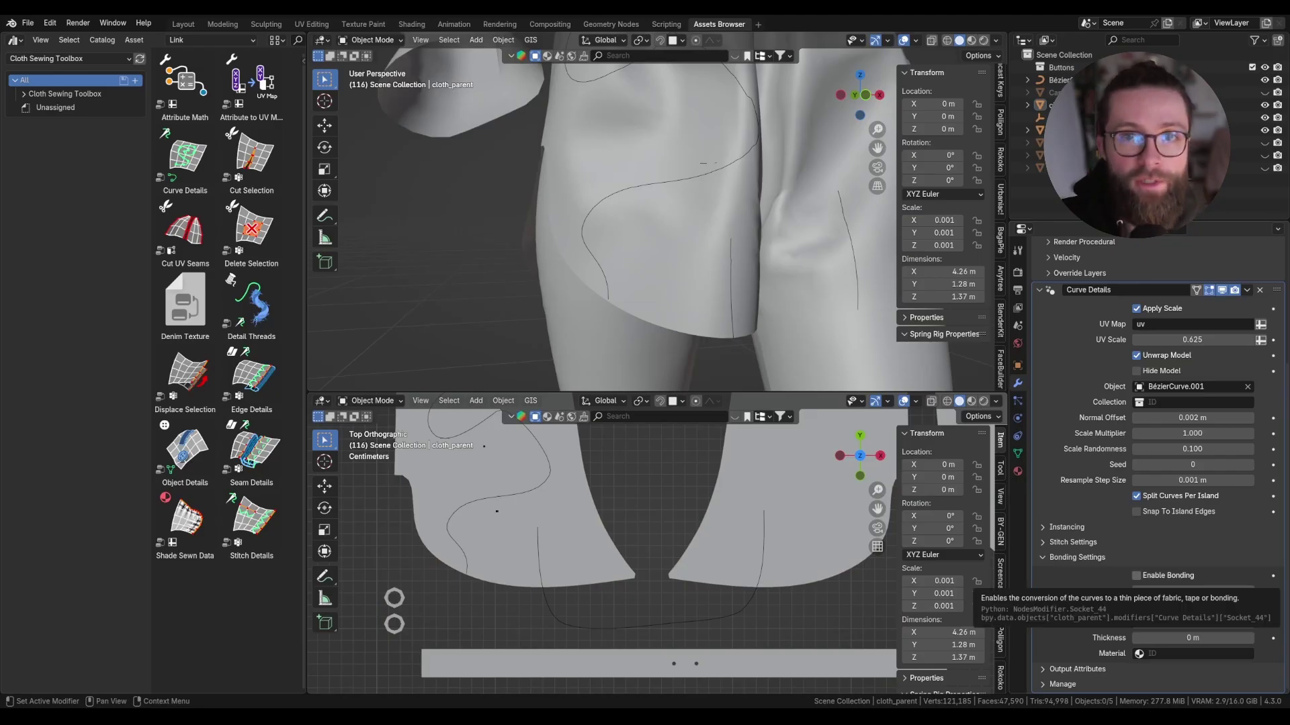
- Enable bonded tape with material B, raising it and offsetting it sideways to 0.091 m
{"action": "left_click", "coordinate": [1136, 576]}
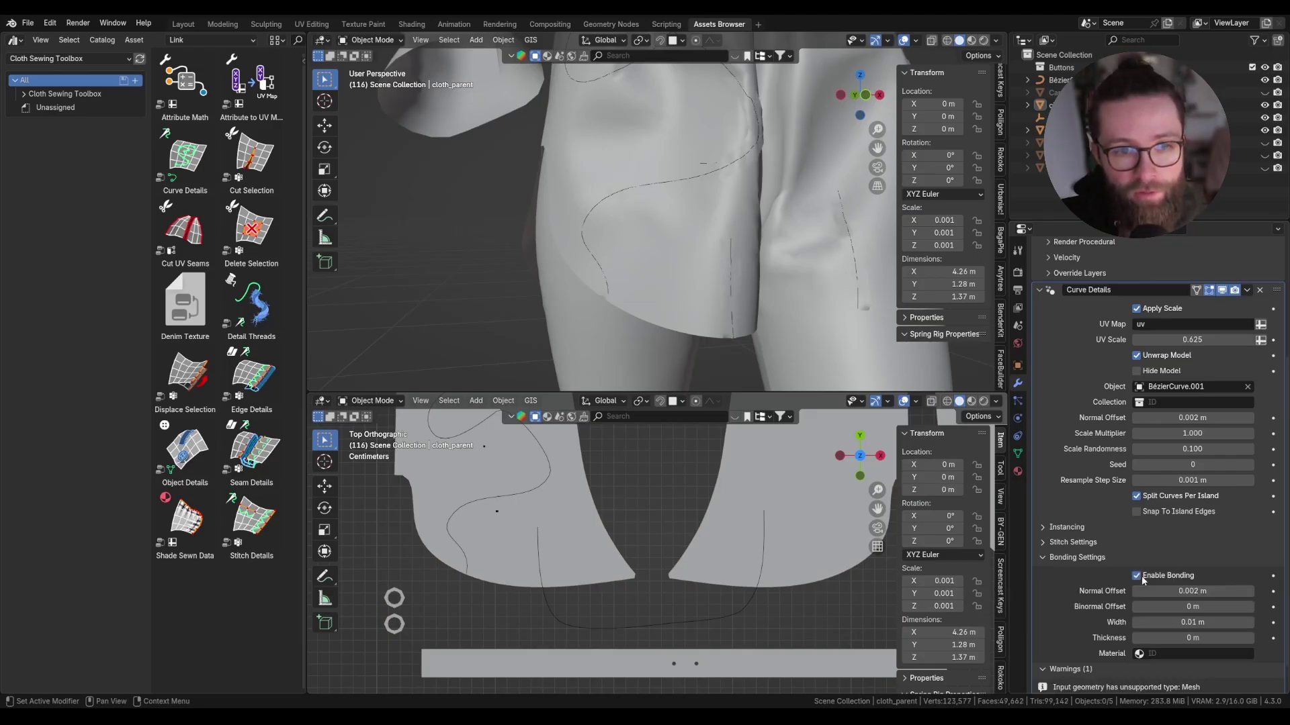
{"action": "left_click", "coordinate": [1193, 653]}
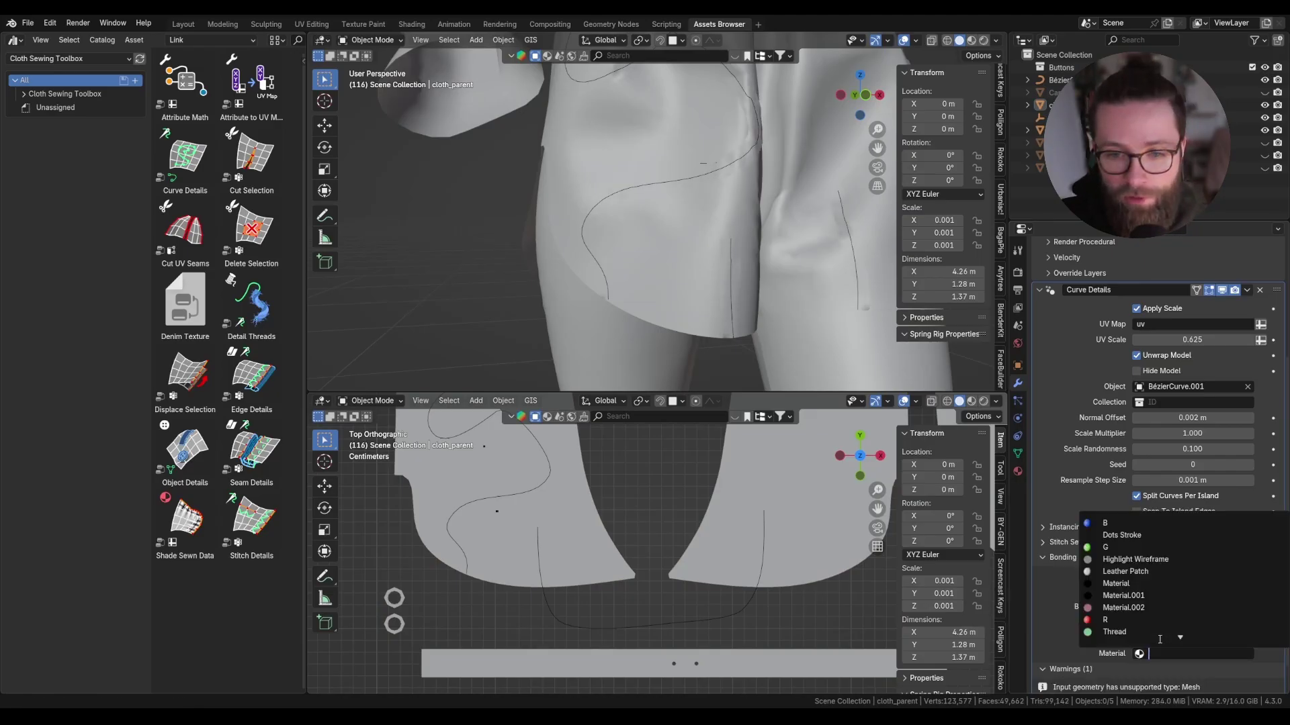
{"action": "left_click", "coordinate": [1115, 523]}
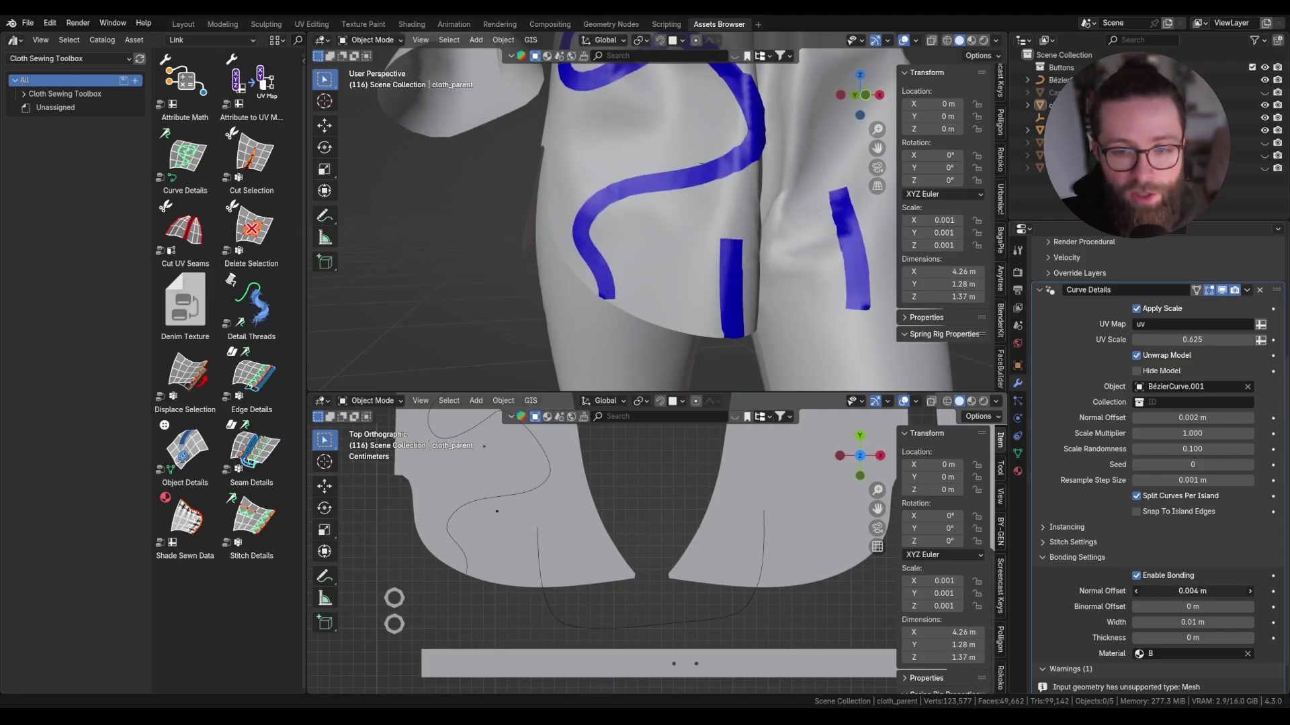
{"action": "left_click", "coordinate": [1250, 591]}
{"action": "mouse_move", "coordinate": [1183, 607]}
{"action": "left_mouse_down"}
{"action": "mouse_move", "coordinate": [1206, 606]}
{"action": "mouse_move", "coordinate": [1169, 622]}
{"action": "mouse_move", "coordinate": [1203, 638]}
{"action": "mouse_move", "coordinate": [1142, 639]}
{"action": "left_mouse_up"}
- Set bonding thickness to -1 m, save, disable bonding, and switch to Shading
{"action": "left_click", "coordinate": [1137, 576]}
{"action": "scroll", "coordinate": [1142, 537], "scroll_direction": "down", "scroll_amount": 3}
{"action": "key", "text": "ctrl+s"}
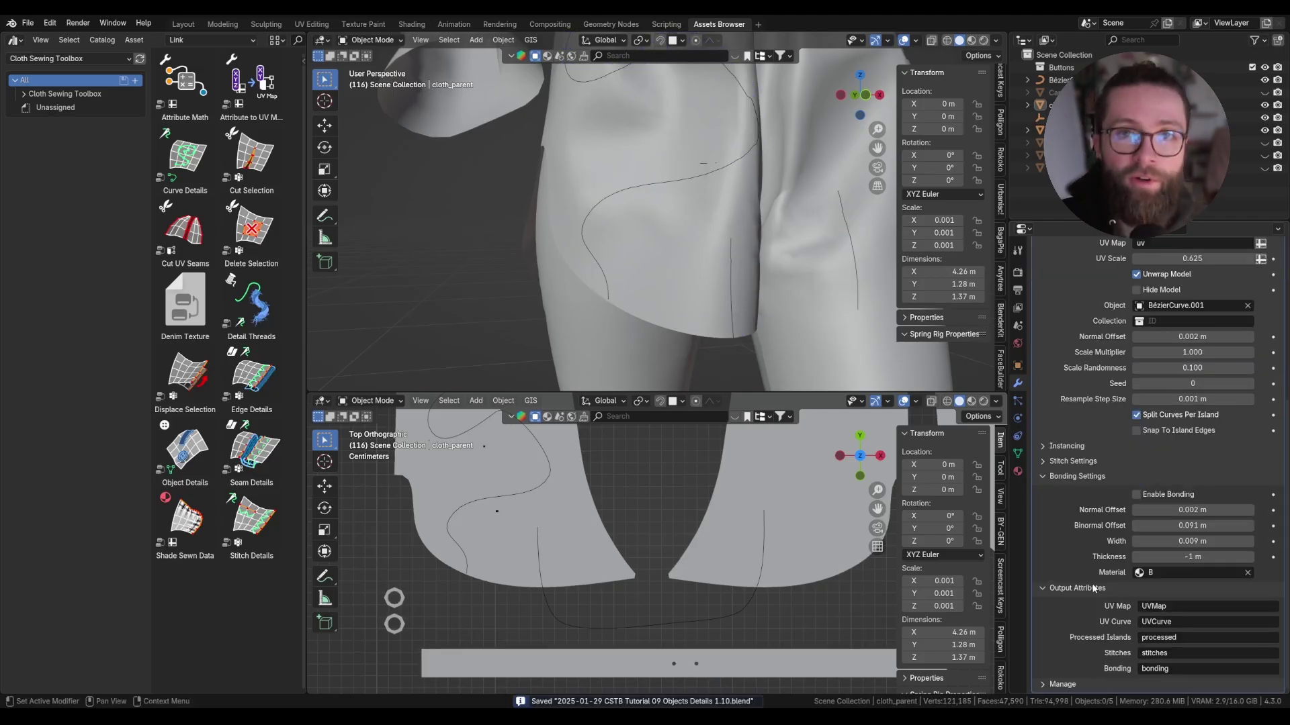
{"action": "left_click", "coordinate": [1094, 588]}
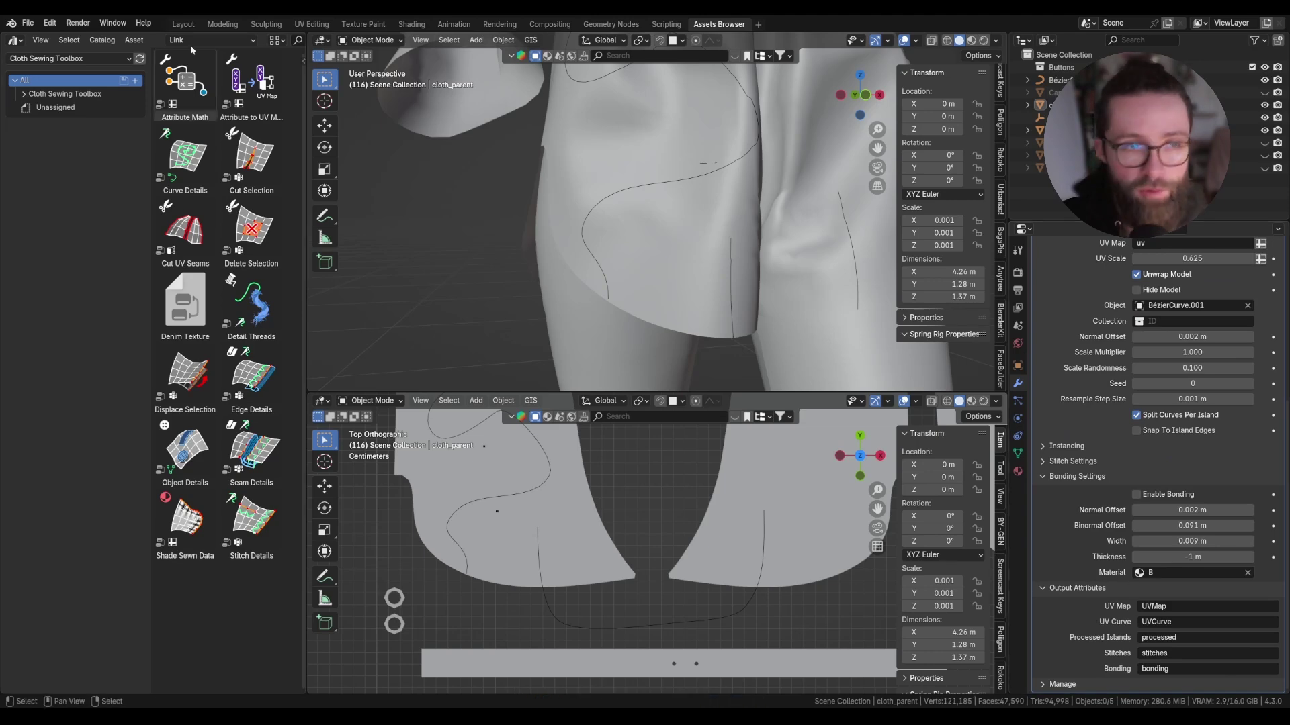
{"action": "left_click", "coordinate": [411, 24]}
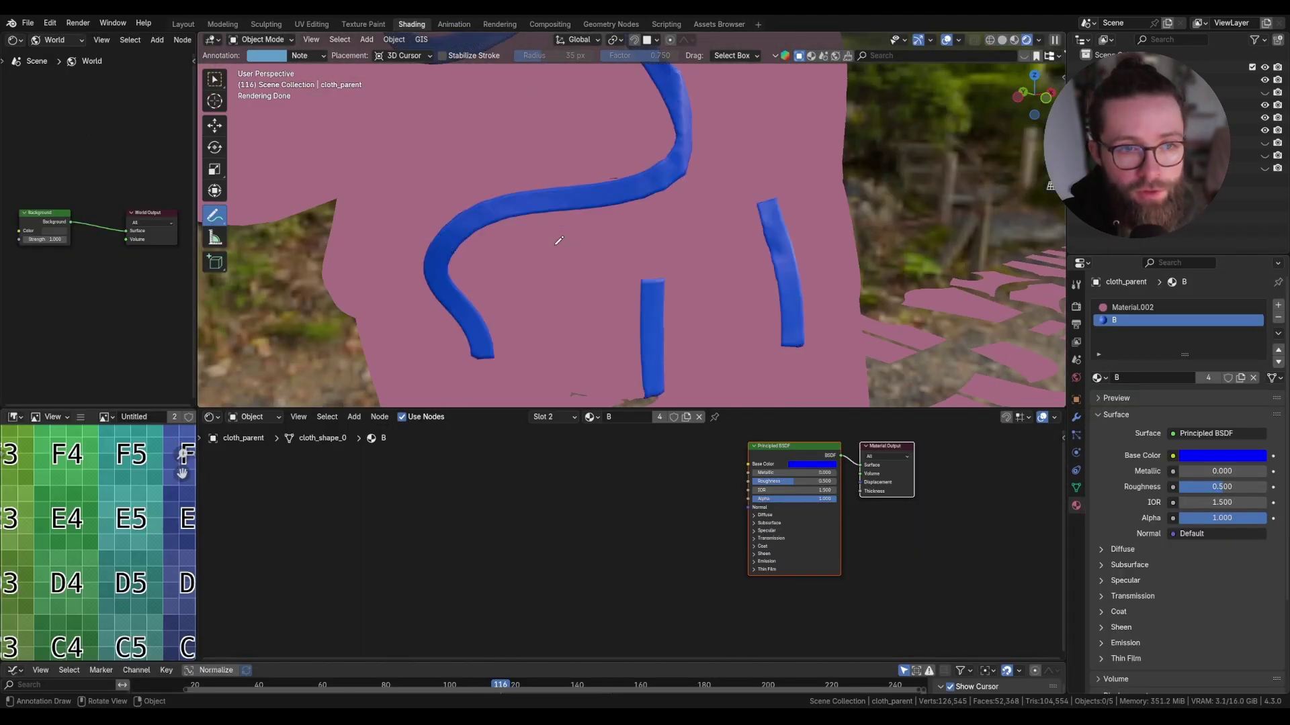
- Add an Attribute node named UVMap to material B
{"action": "left_click", "coordinate": [1076, 417]}
{"action": "scroll", "coordinate": [1142, 497], "scroll_direction": "down", "scroll_amount": 6}
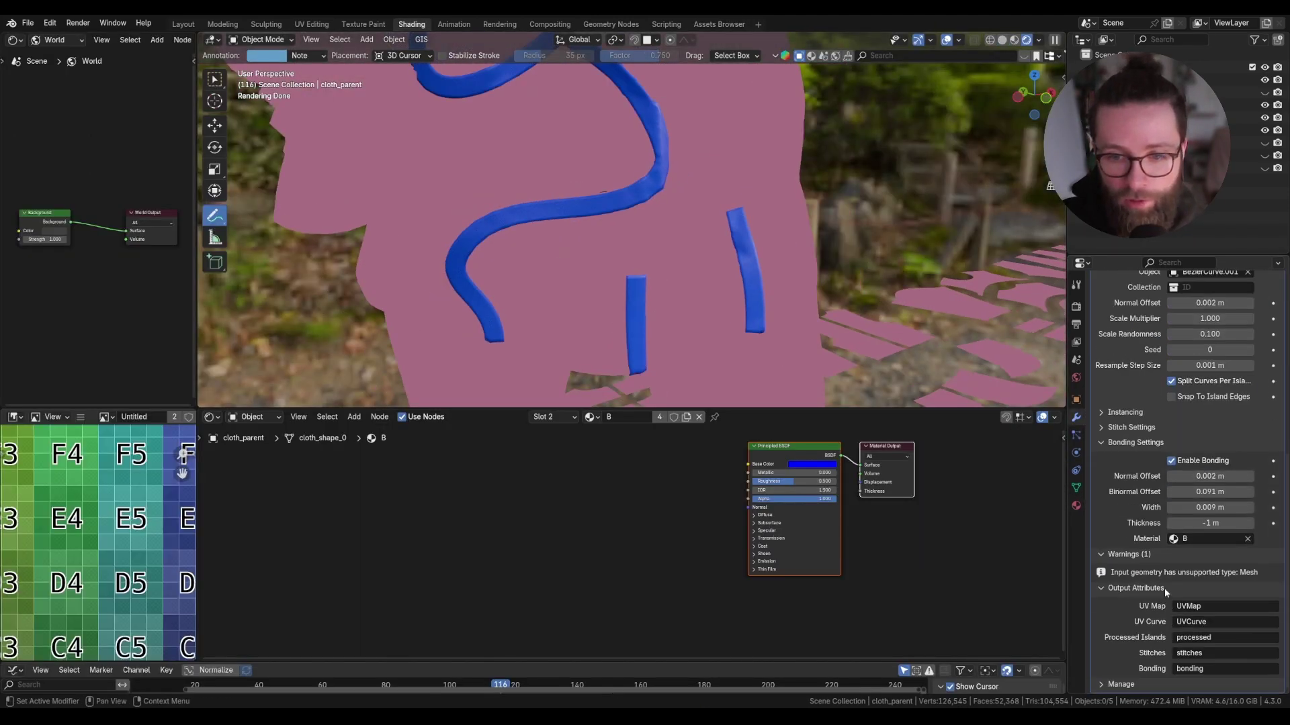
{"action": "left_click_drag", "start_coordinate": [748, 464], "coordinate": [581, 489]}
{"action": "left_click", "coordinate": [583, 494]}
{"action": "left_click", "coordinate": [591, 524]}
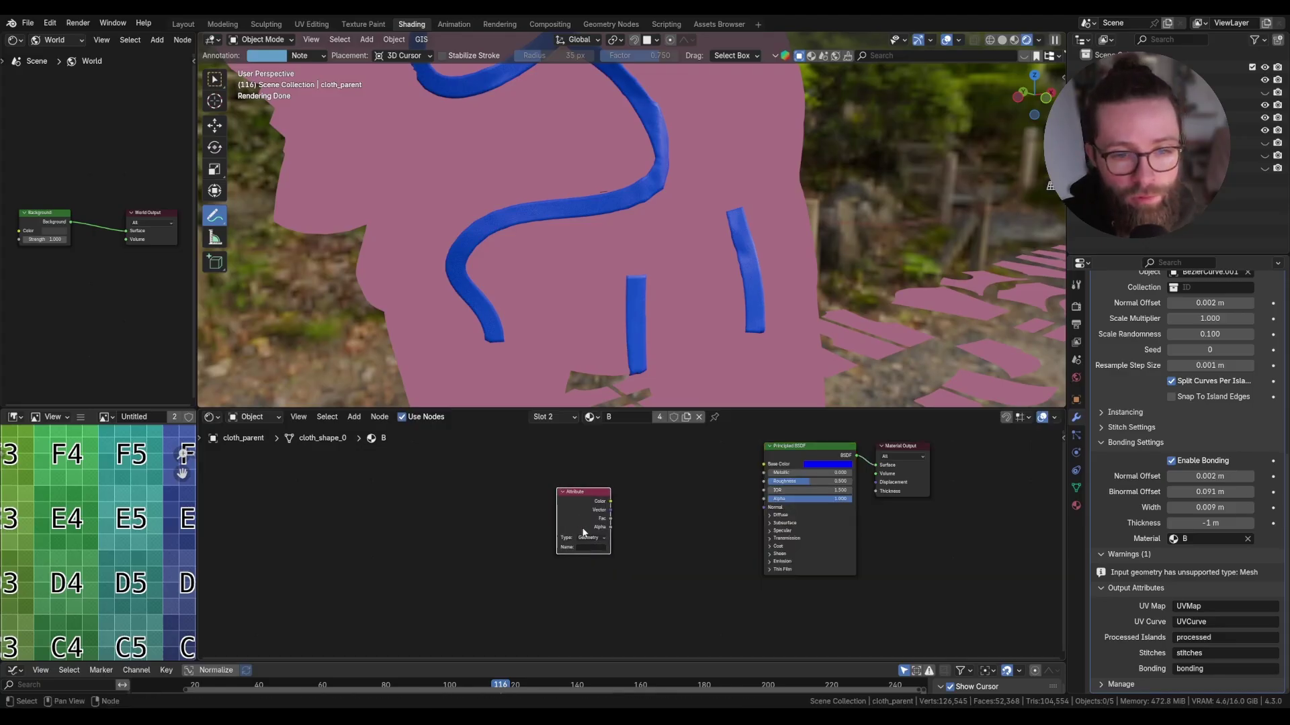
{"action": "scroll", "coordinate": [604, 537], "scroll_direction": "up", "scroll_amount": 2}
{"action": "left_click", "coordinate": [594, 554]}
{"action": "type", "text": "UVMap"}
{"action": "key", "text": "Return"}
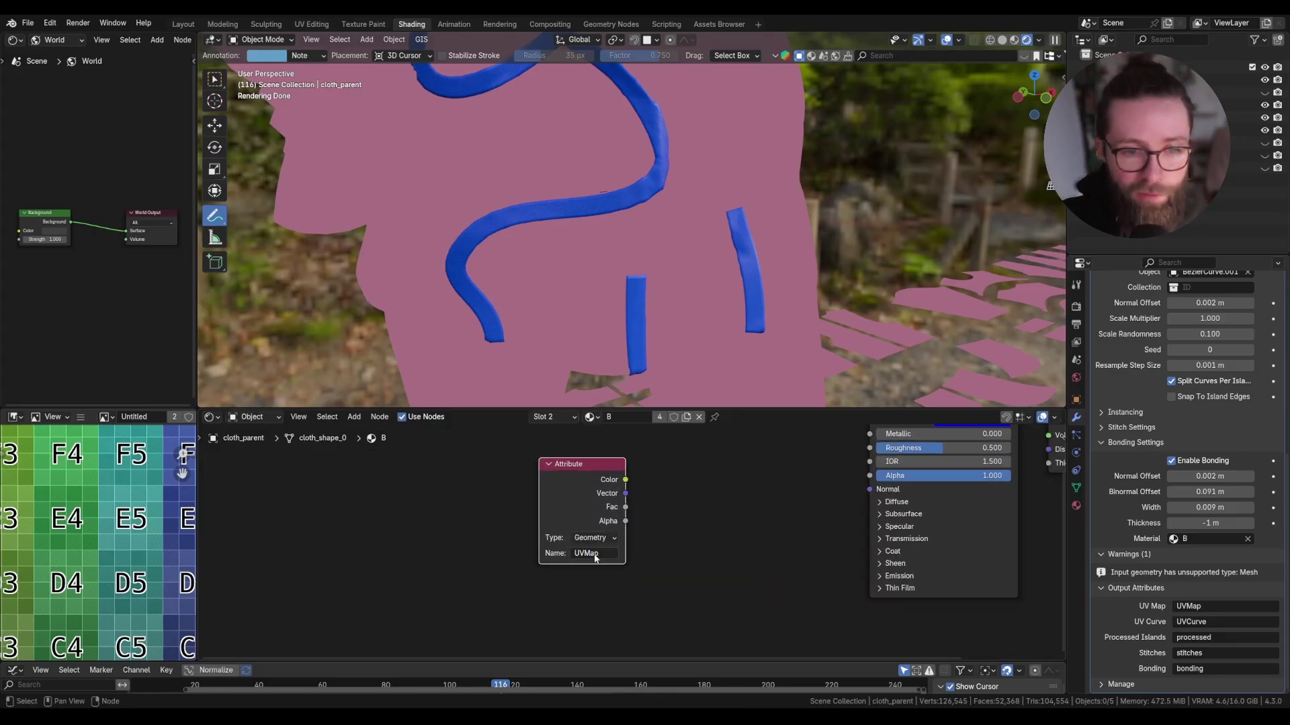
- Feed the UVMap attribute into base colour through an Image Texture node
{"action": "left_click", "coordinate": [608, 480], "text": "ctrl+shift"}
{"action": "scroll", "coordinate": [608, 480], "scroll_direction": "down", "scroll_amount": 2}
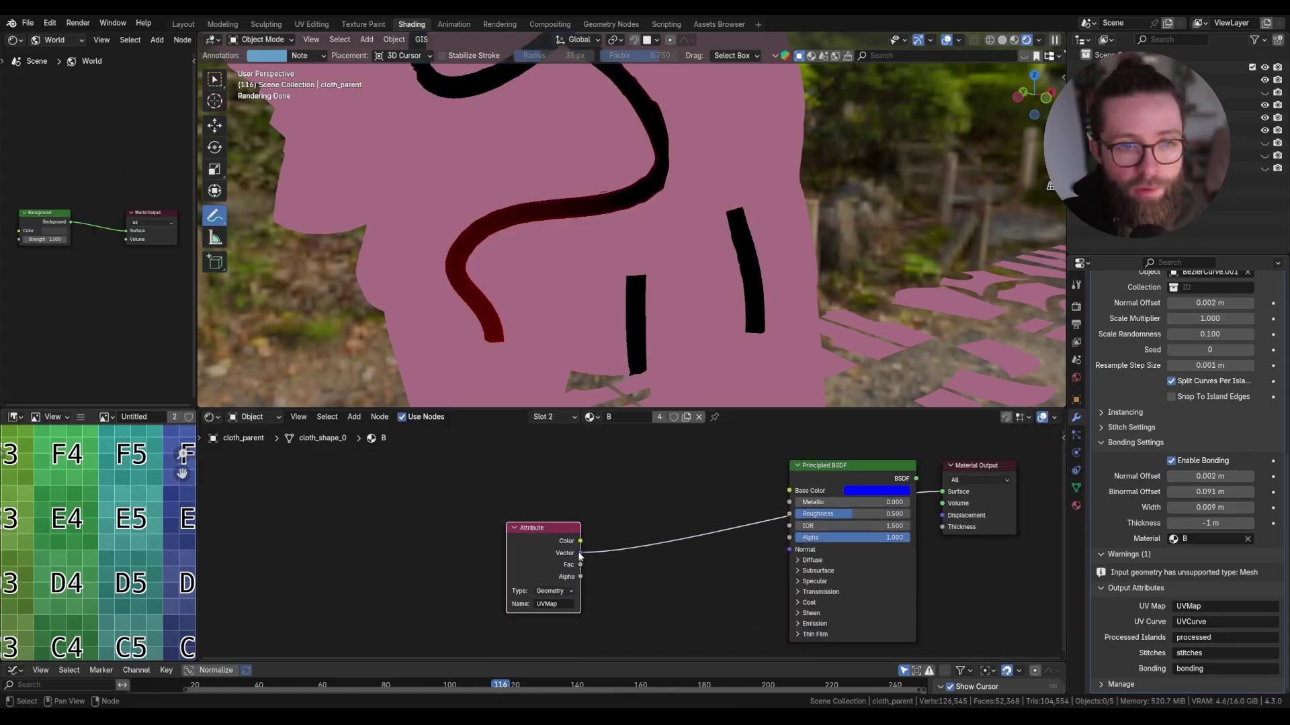
{"action": "mouse_move", "coordinate": [561, 552]}
{"action": "left_mouse_down"}
{"action": "mouse_move", "coordinate": [485, 536]}
{"action": "mouse_move", "coordinate": [549, 530]}
{"action": "left_mouse_up"}
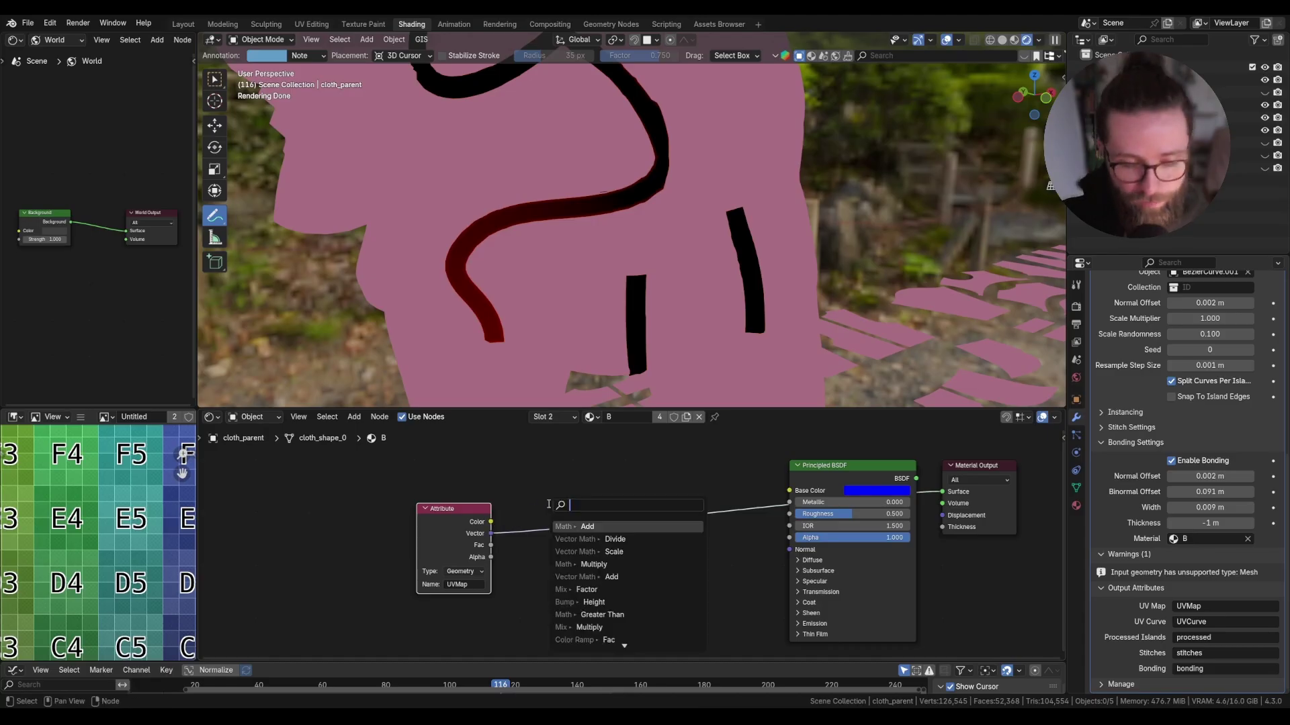
{"action": "type", "text": "image tex"}
{"action": "key", "text": "Return"}
{"action": "middle_click_drag", "start_coordinate": [510, 282], "coordinate": [556, 286]}
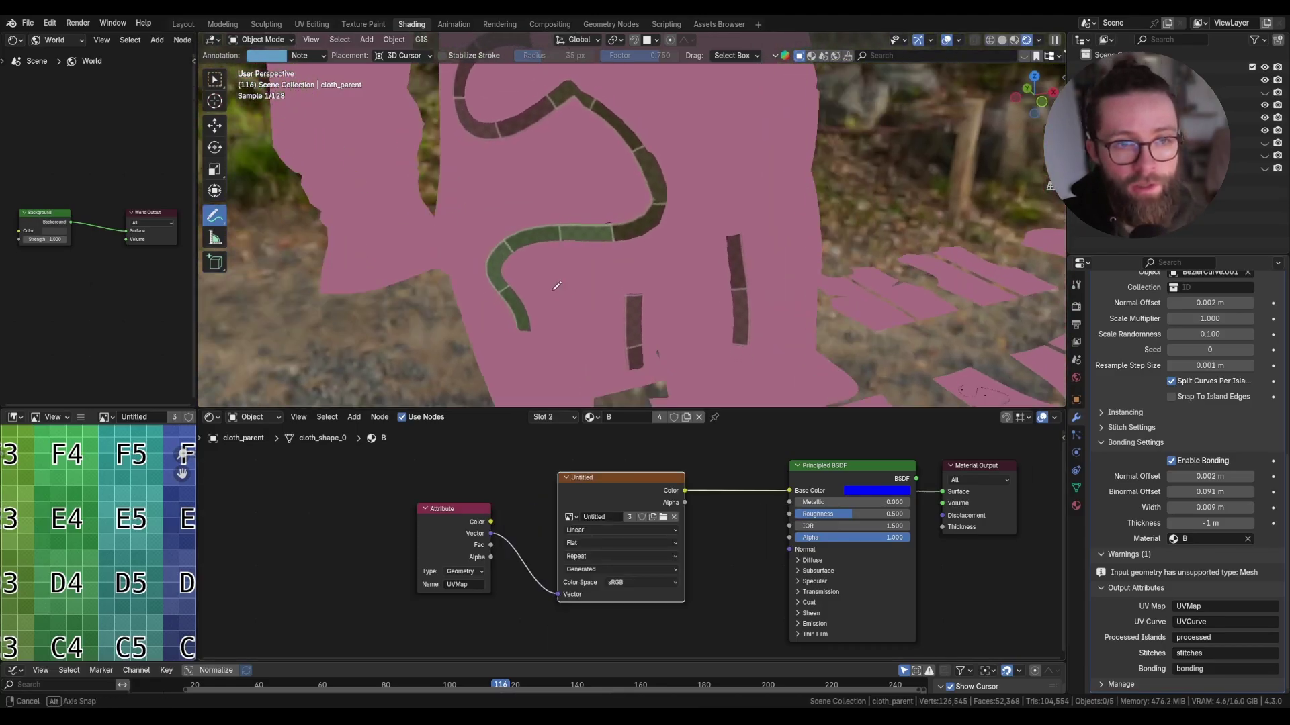
- Add an Attribute node named UVCurve to Material.003
{"action": "left_click", "coordinate": [1075, 505]}
{"action": "left_click", "coordinate": [1142, 307]}
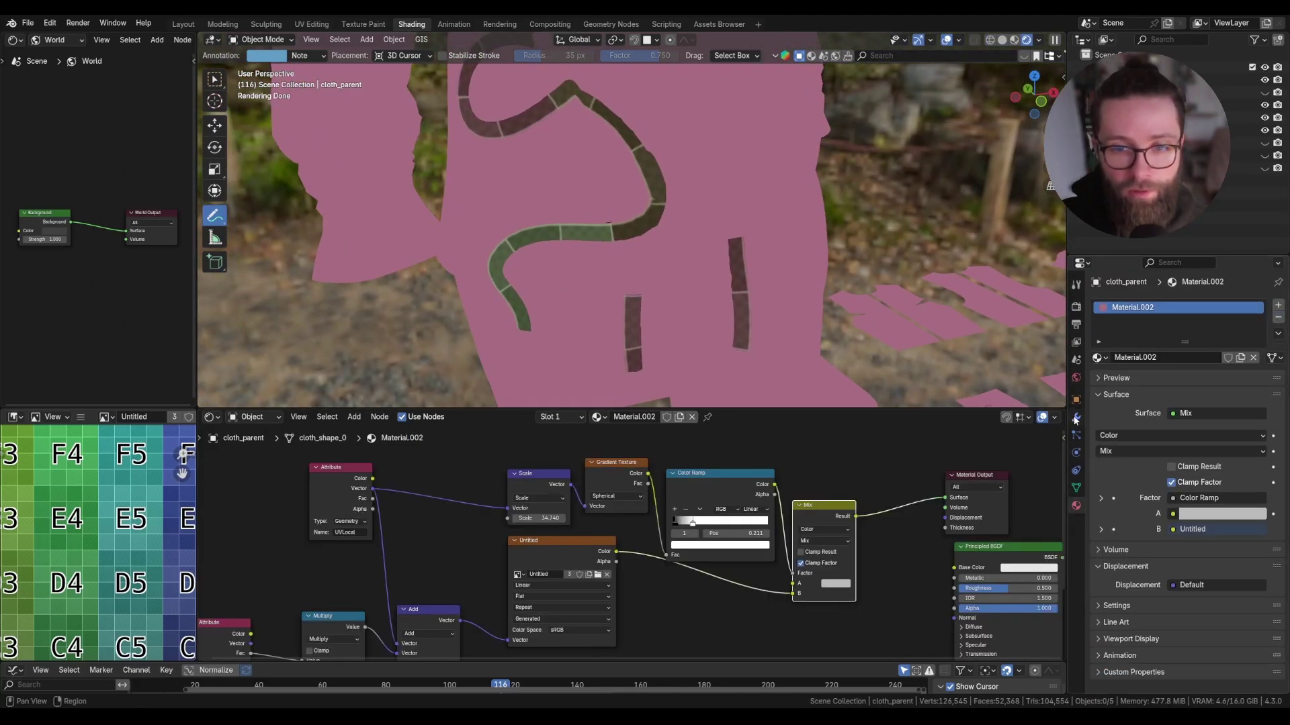
{"action": "left_click", "coordinate": [1075, 417]}
{"action": "key", "text": "shift+a"}
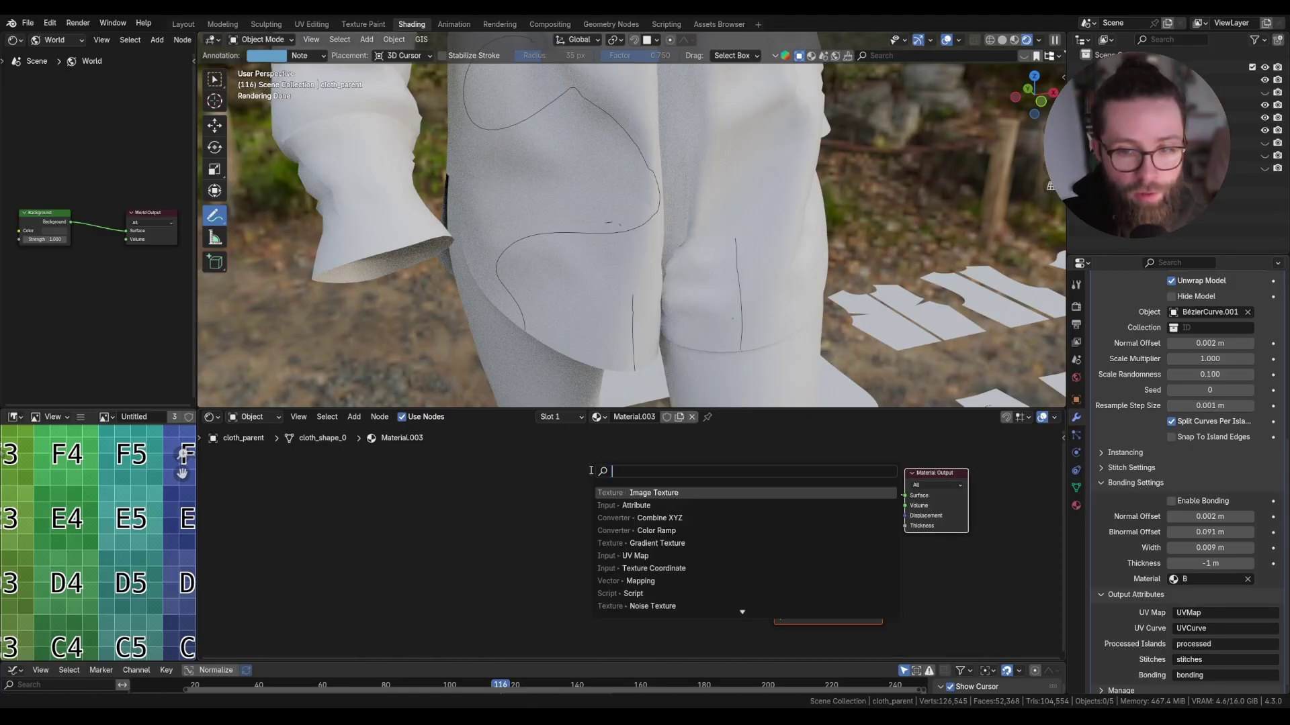
{"action": "type", "text": "attribu"}
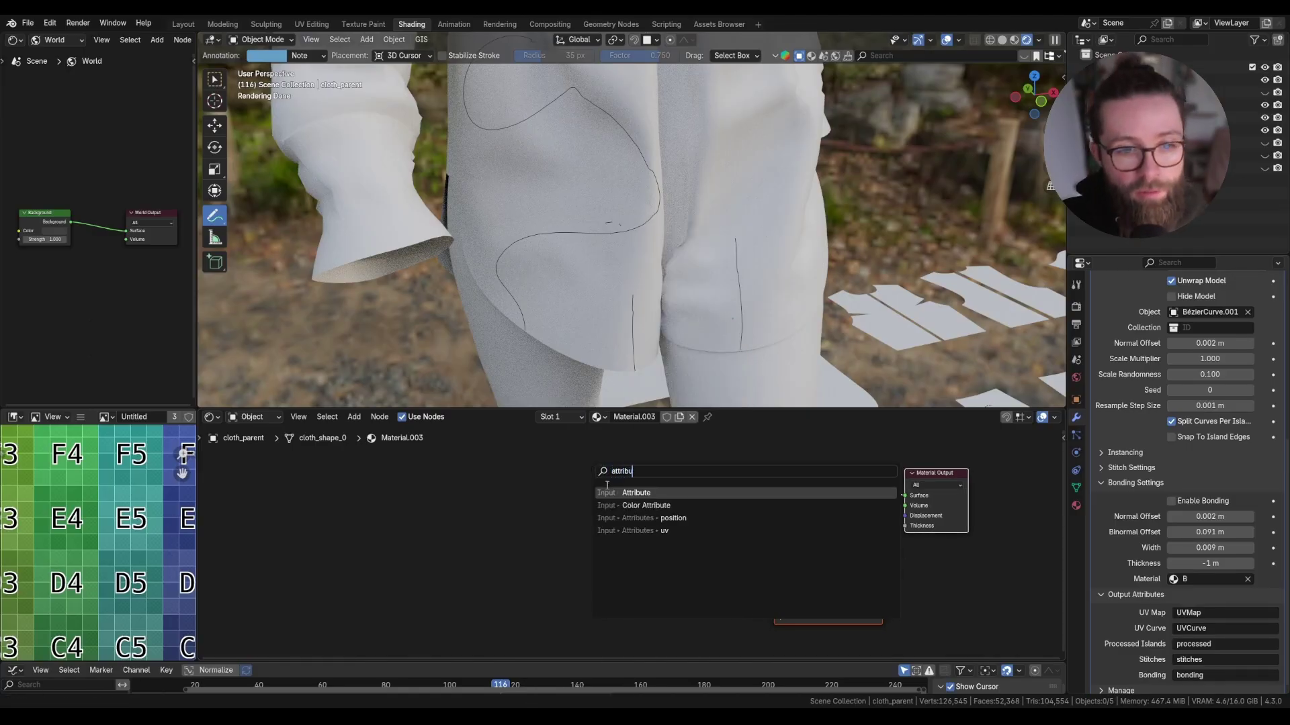
{"action": "key", "text": "Return"}
{"action": "left_click", "coordinate": [561, 511]}
{"action": "left_click", "coordinate": [567, 562]}
{"action": "type", "text": "UVCurve"}
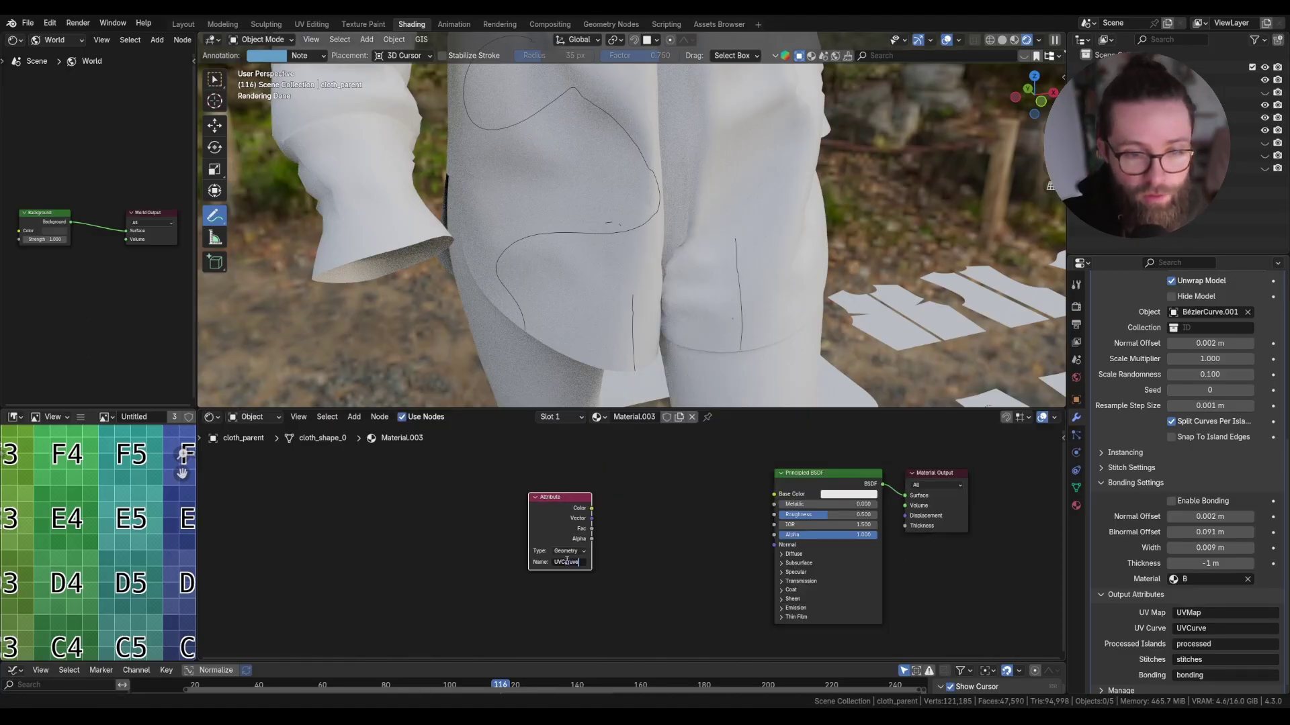
{"action": "key", "text": "Return"}
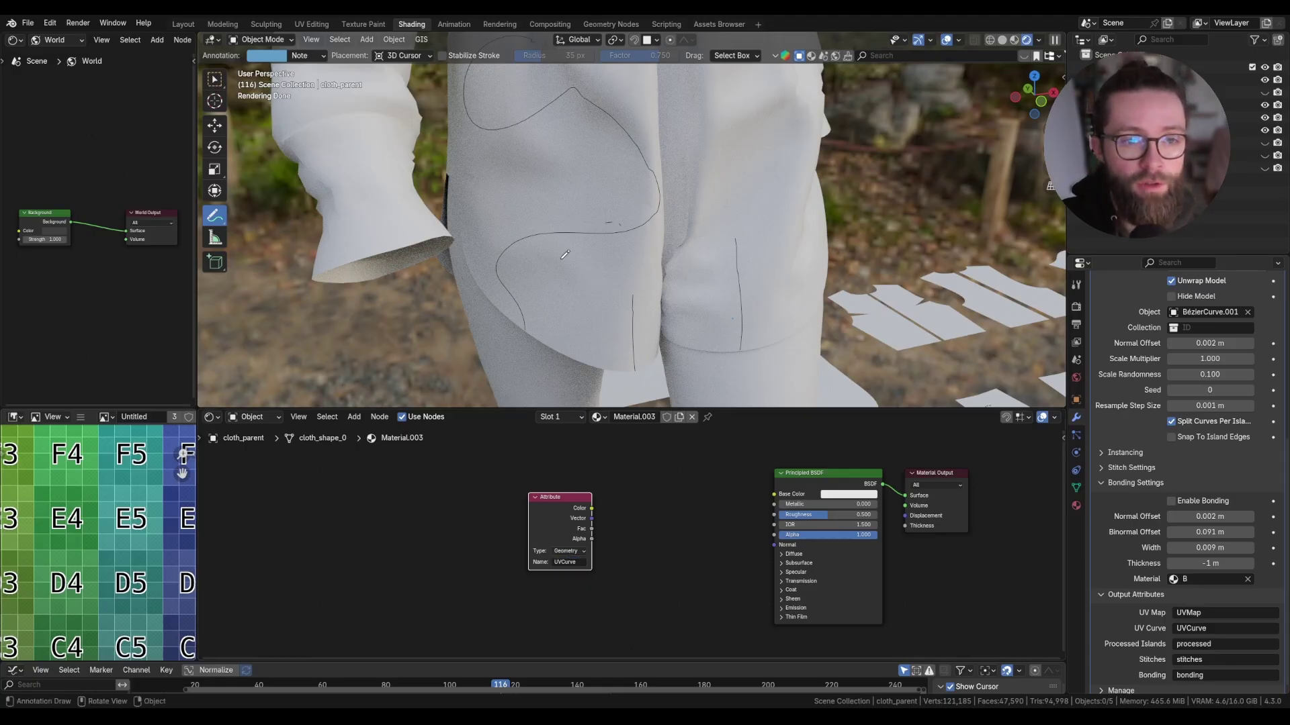
- Link UVCurve into base colour and add an Image Texture using the Untitled image
{"action": "scroll", "coordinate": [578, 520], "scroll_direction": "up", "scroll_amount": 1}
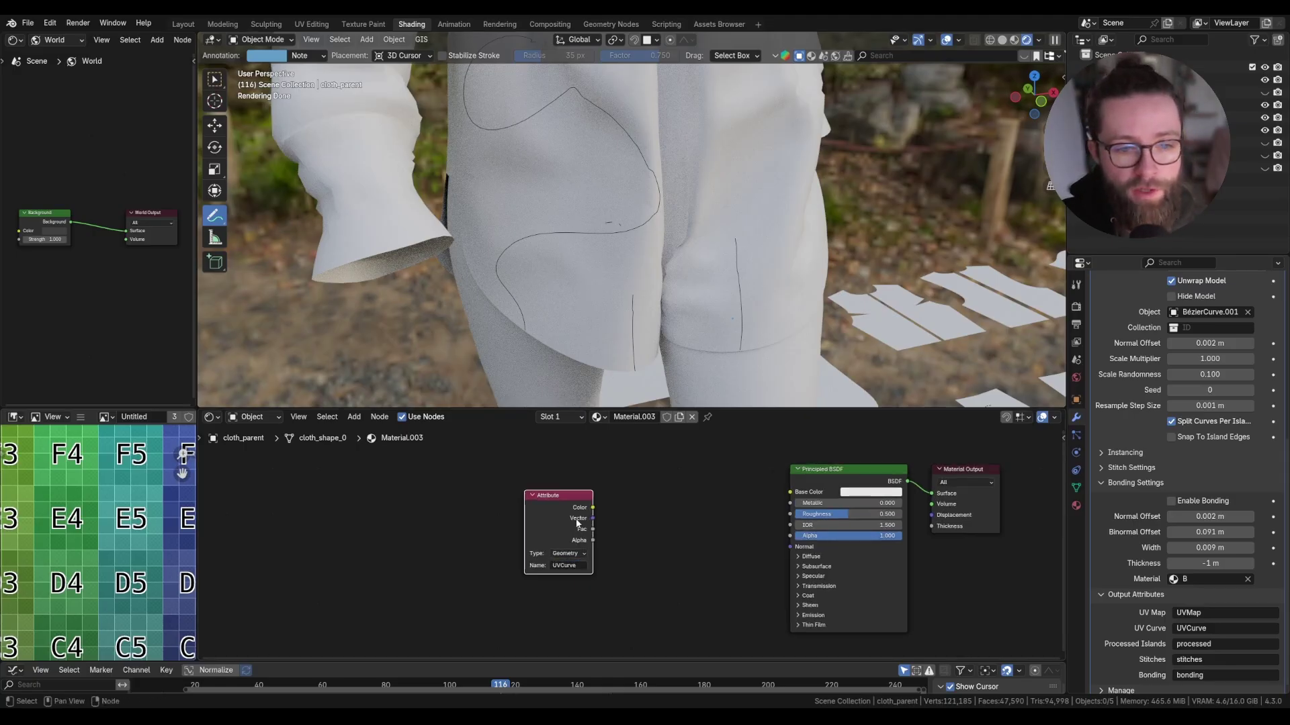
{"action": "mouse_move", "coordinate": [592, 508]}
{"action": "left_mouse_down"}
{"action": "mouse_move", "coordinate": [790, 492]}
{"action": "mouse_move", "coordinate": [372, 497]}
{"action": "mouse_move", "coordinate": [461, 491]}
{"action": "left_mouse_up"}
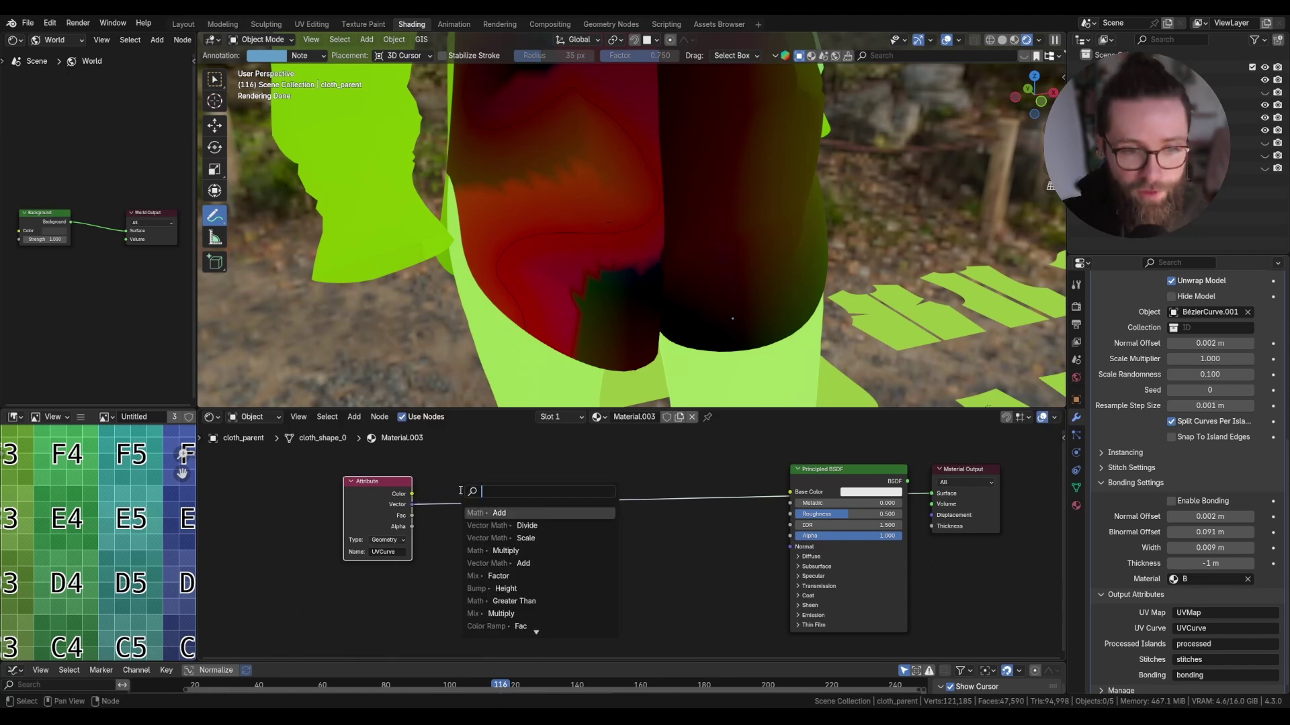
{"action": "type", "text": "image"}
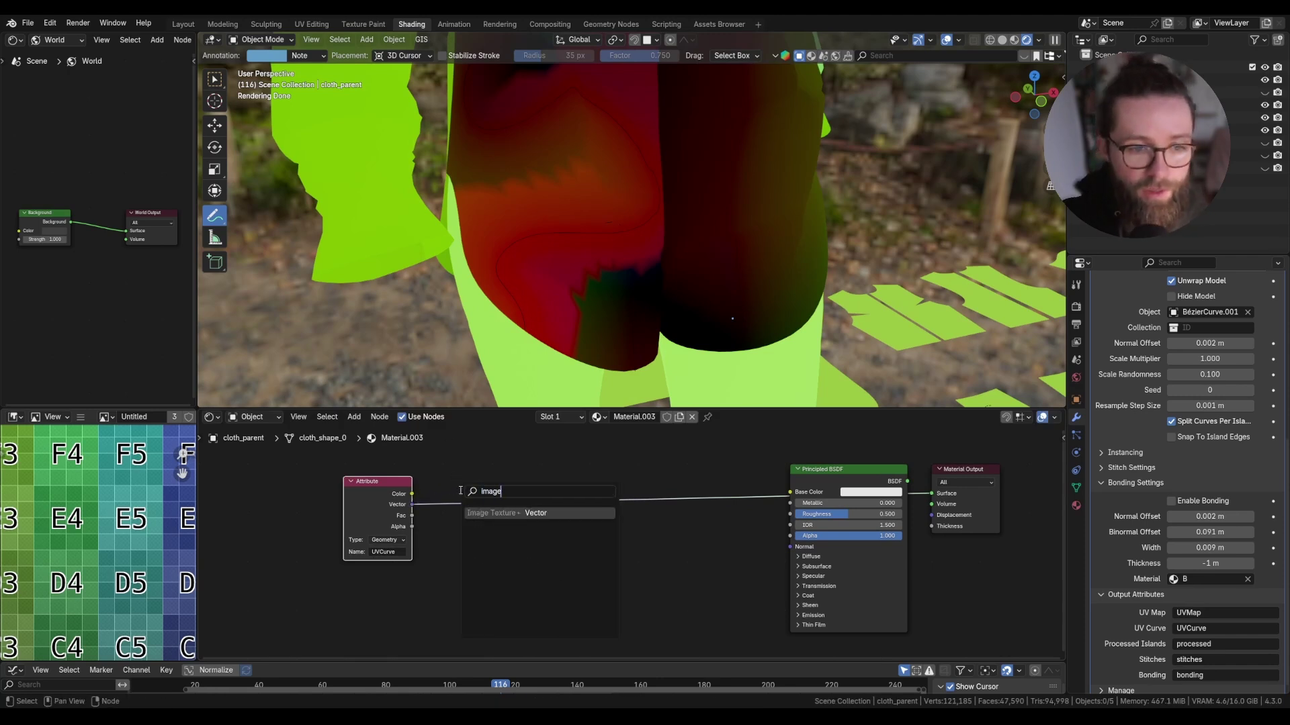
{"action": "key", "text": "Return"}
{"action": "left_click", "coordinate": [531, 477]}
{"action": "left_click", "coordinate": [537, 520]}
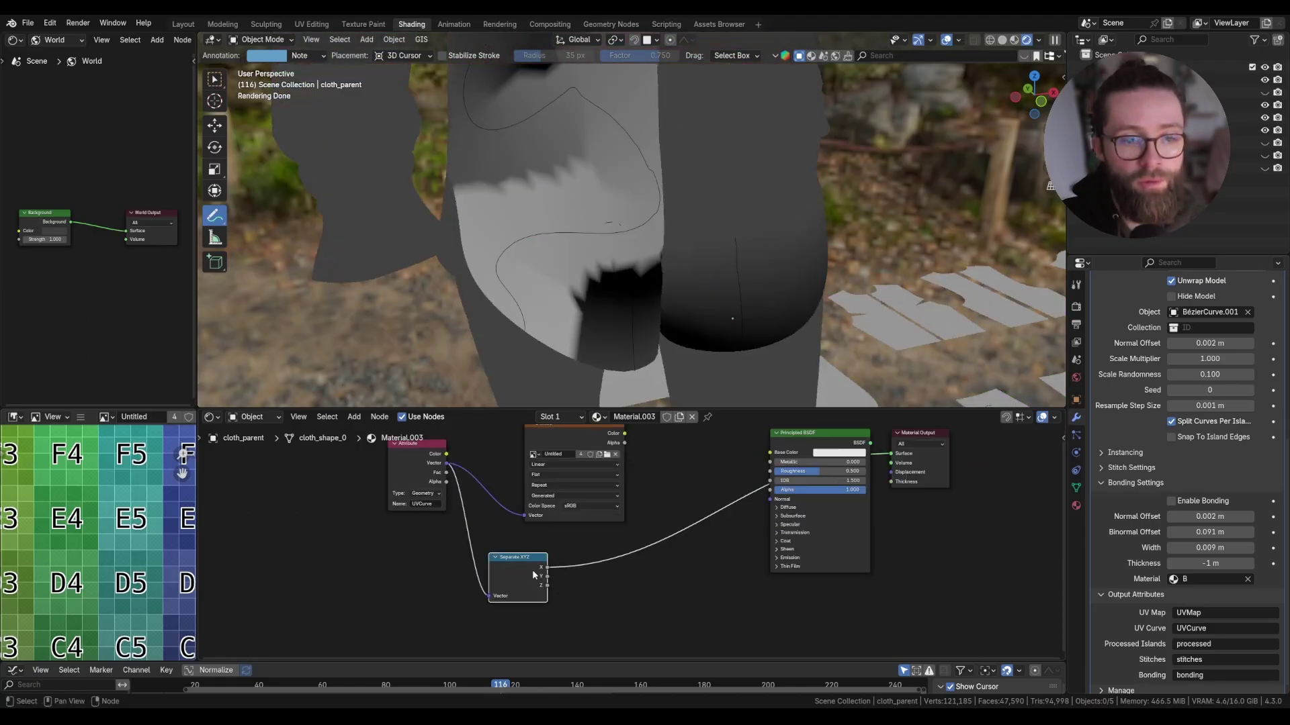
- Preview the Separate XYZ Y and Z components as the trousers' colour
{"action": "middle_click_drag", "start_coordinate": [578, 309], "coordinate": [590, 278]}
{"action": "left_click_drag", "start_coordinate": [535, 83], "coordinate": [627, 161]}
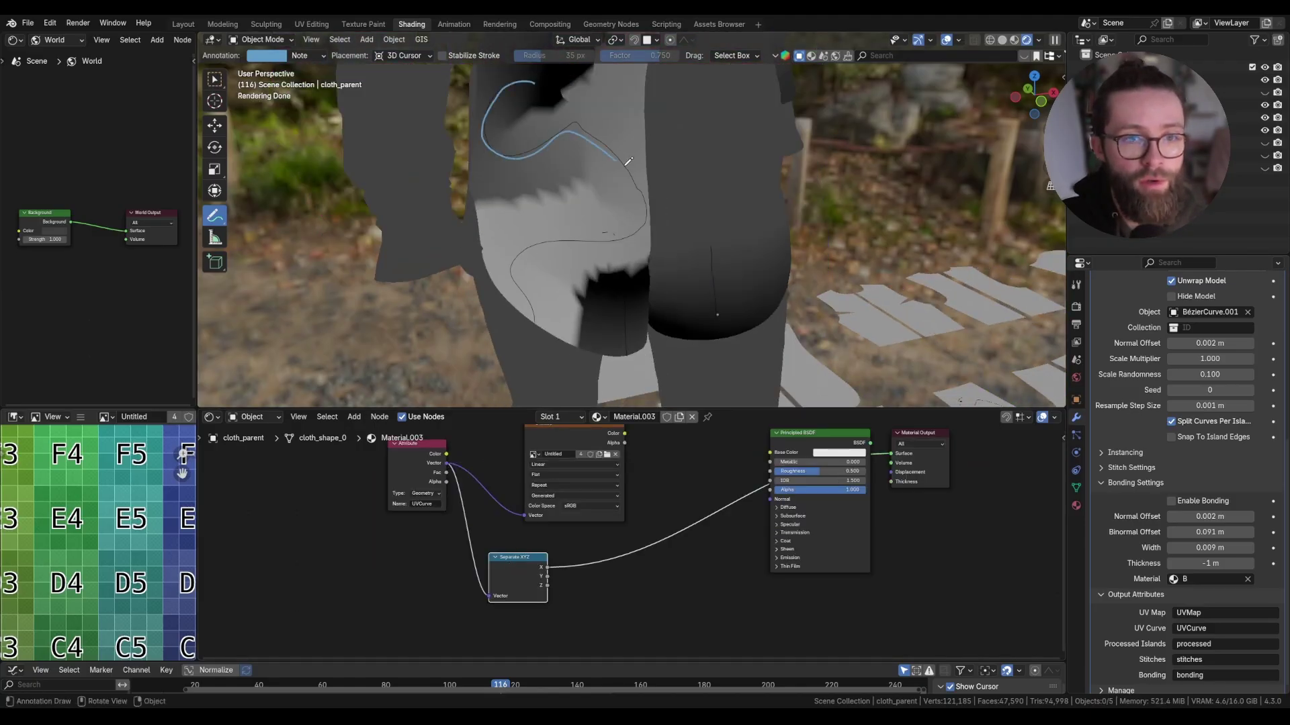
{"action": "key", "text": "ctrl+z"}
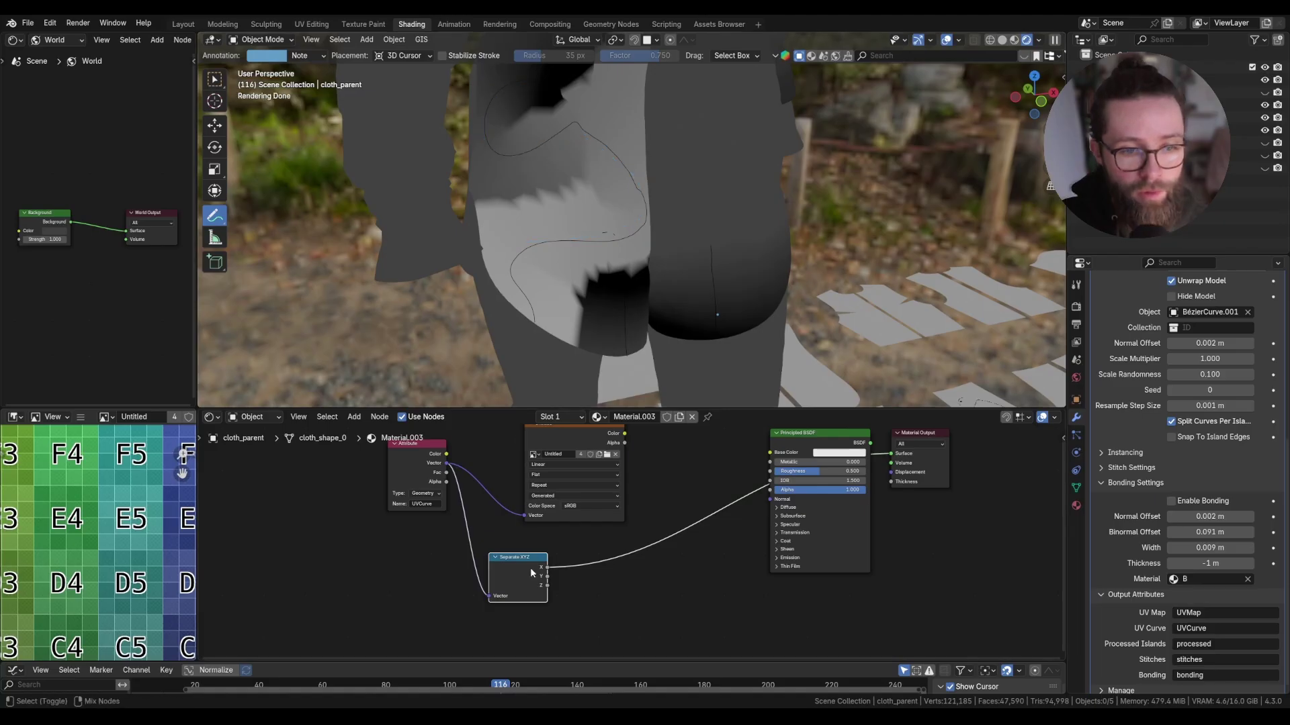
{"action": "left_click_drag", "start_coordinate": [530, 567], "coordinate": [530, 577]}
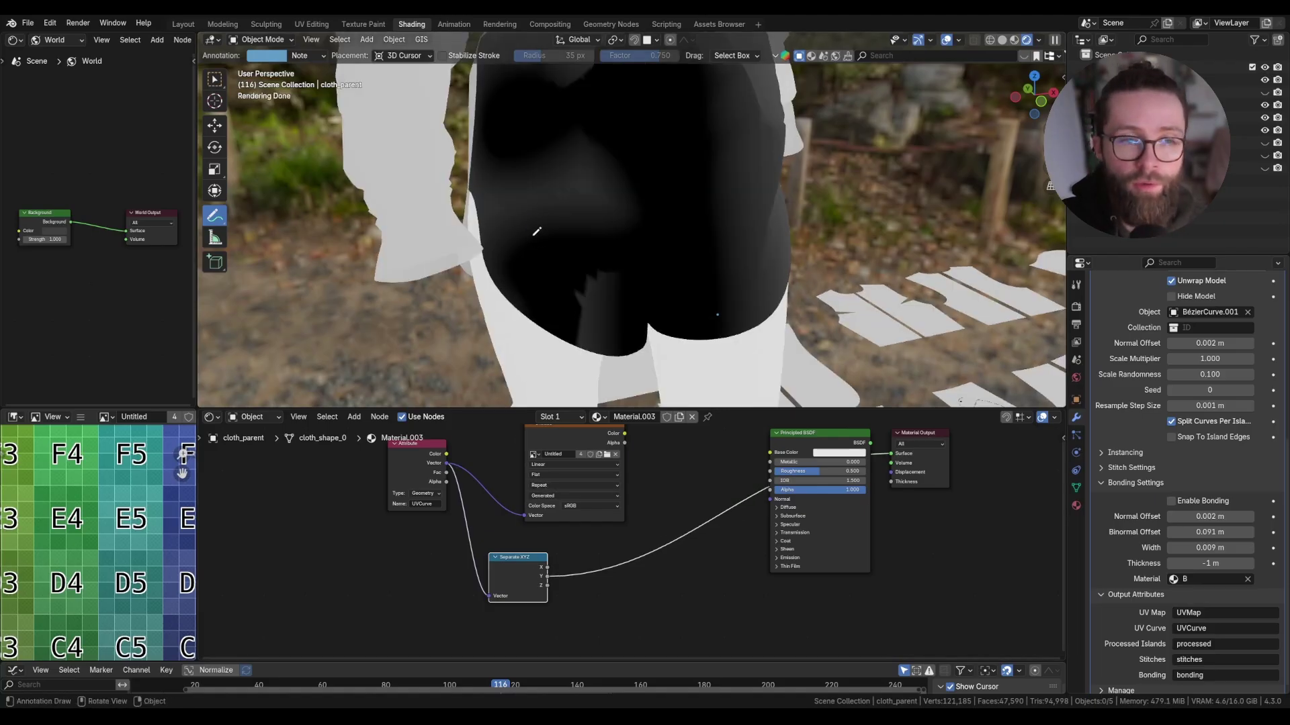
{"action": "left_click_drag", "start_coordinate": [546, 576], "coordinate": [547, 585]}
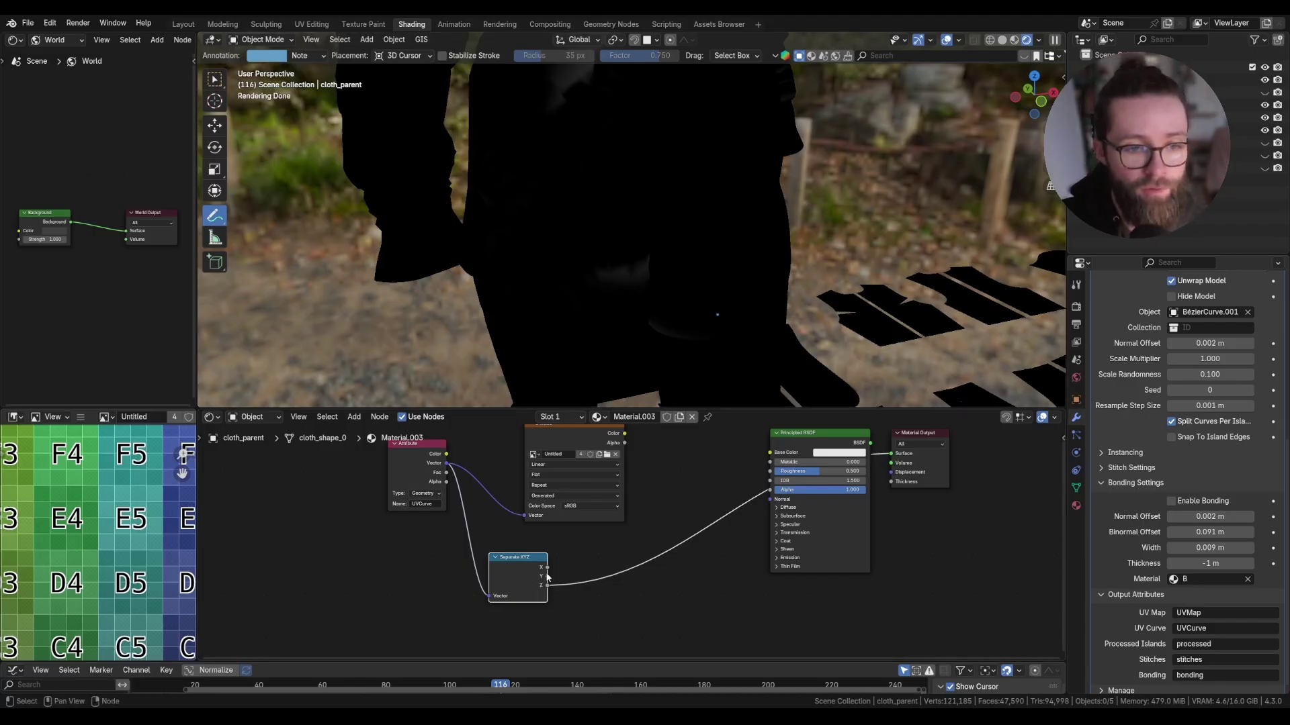
{"action": "mouse_move", "coordinate": [538, 589]}
{"action": "left_mouse_down"}
{"action": "mouse_move", "coordinate": [509, 582]}
{"action": "mouse_move", "coordinate": [563, 568]}
{"action": "left_mouse_up"}
- Add a Combine XYZ node after Separate XYZ, followed by a vector Length node
{"action": "type", "text": "c"}
{"action": "left_click", "coordinate": [592, 589]}
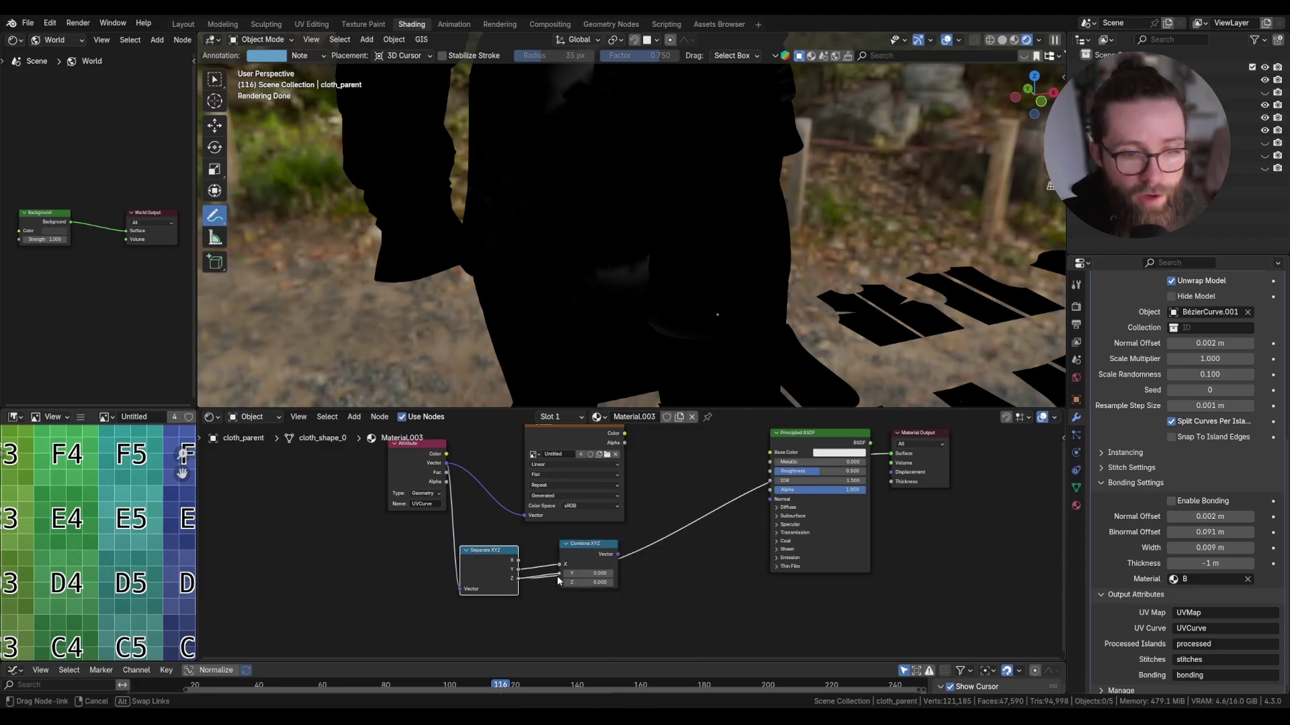
{"action": "left_click_drag", "start_coordinate": [600, 559], "coordinate": [661, 561]}
{"action": "type", "text": "length"}
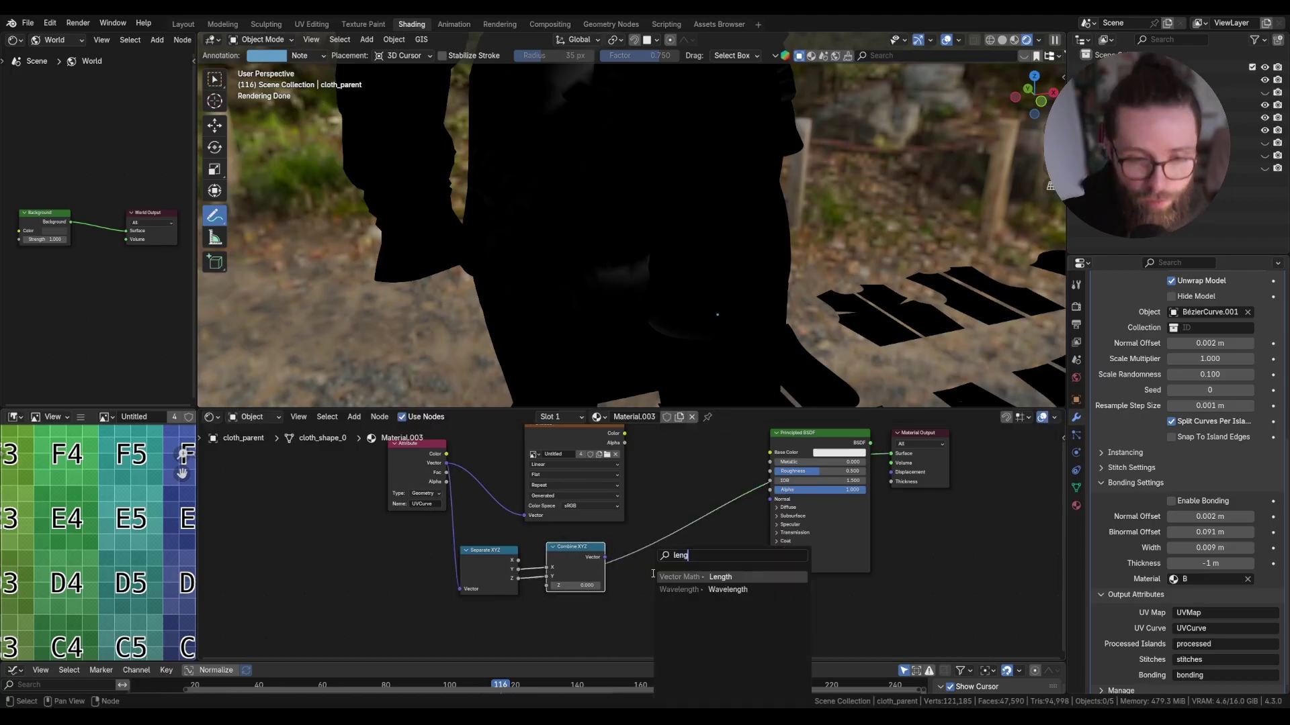
{"action": "key", "text": "Return"}
{"action": "left_click", "coordinate": [661, 560]}
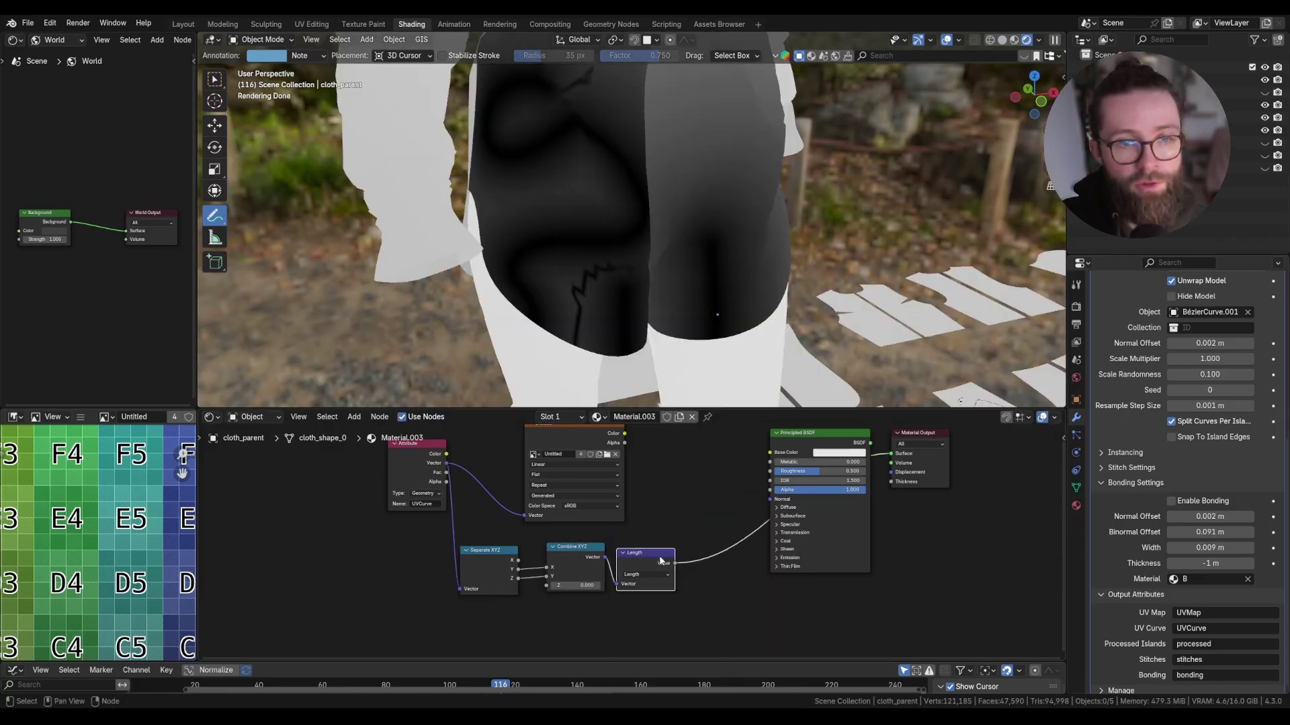
- Add a Color Ramp fed by the Length value
{"action": "left_click_drag", "start_coordinate": [676, 563], "coordinate": [715, 585]}
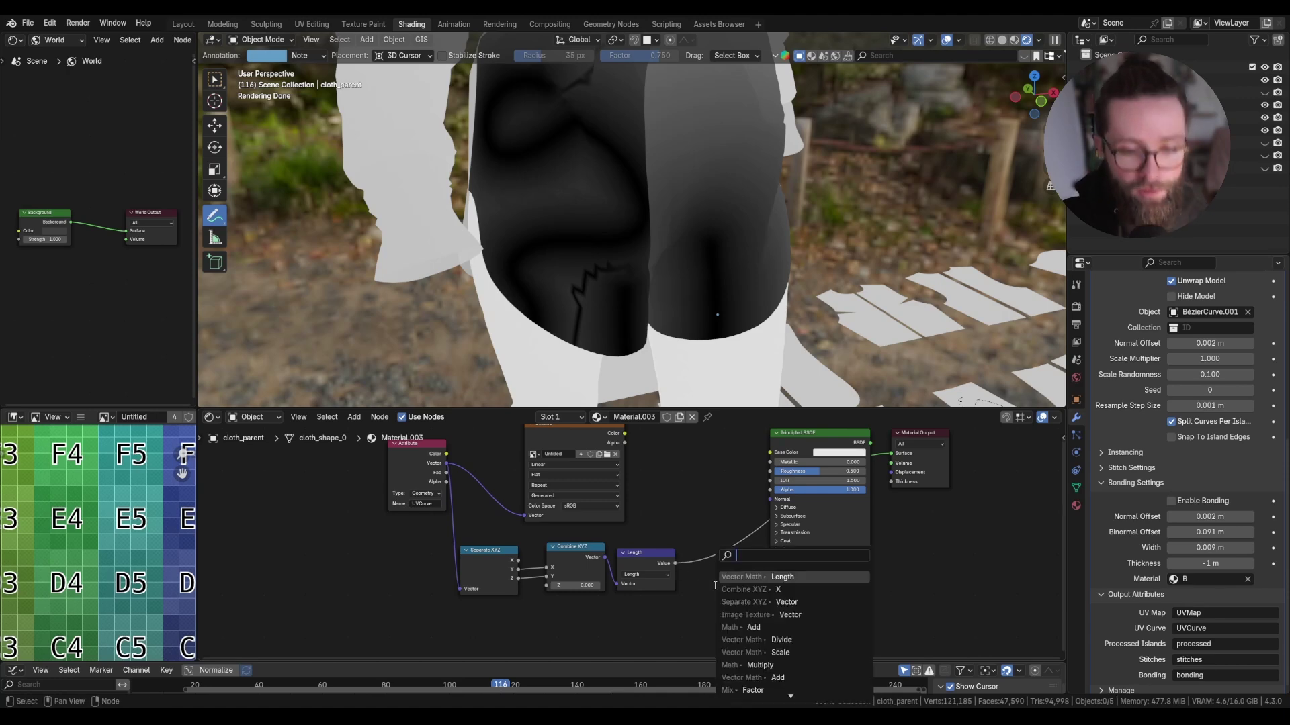
{"action": "type", "text": "ramp"}
{"action": "key", "text": "Return"}
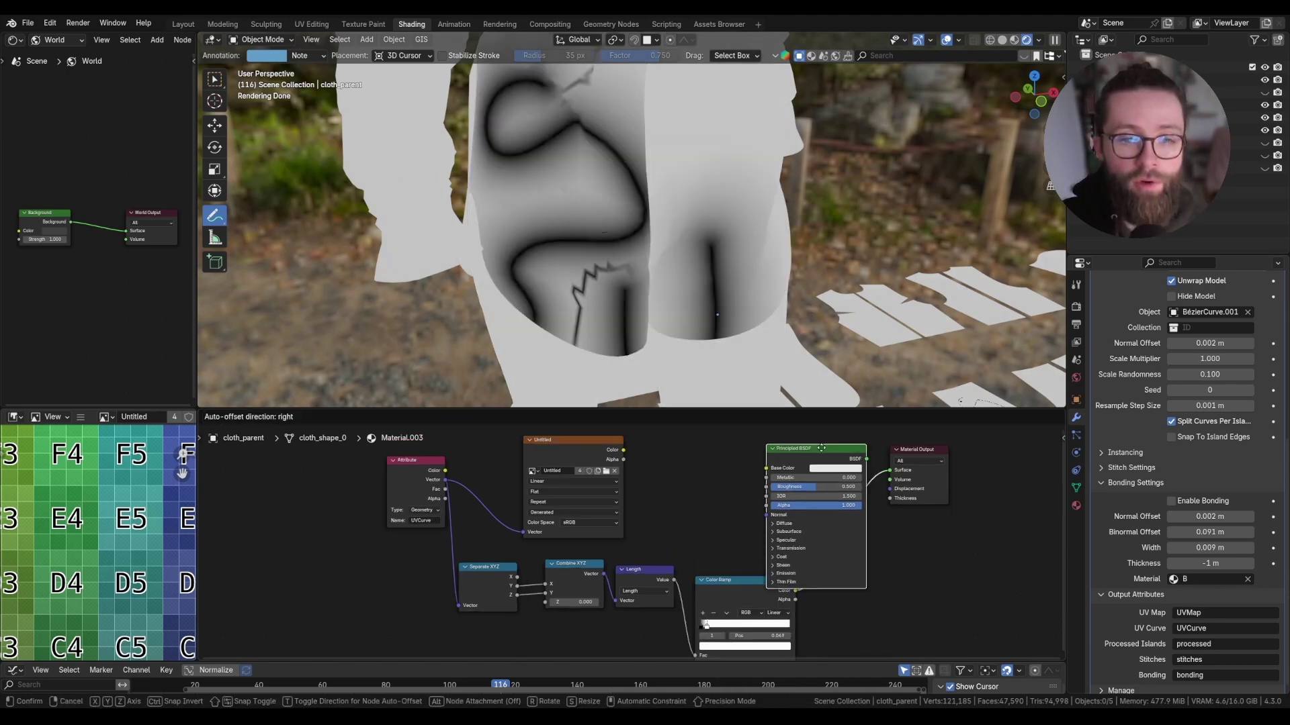
{"action": "left_click", "coordinate": [796, 456]}
{"action": "middle_click_drag", "start_coordinate": [722, 562], "coordinate": [751, 480]}
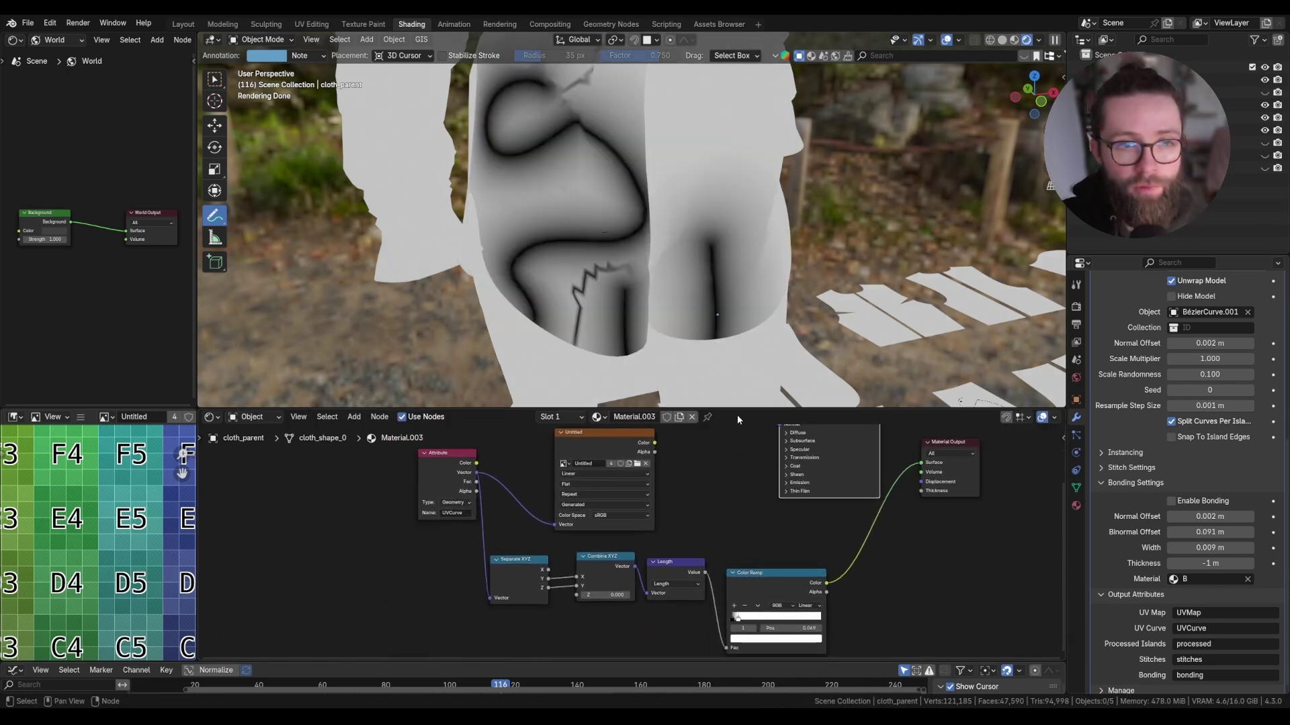
{"action": "left_click_drag", "start_coordinate": [736, 411], "coordinate": [726, 367]}
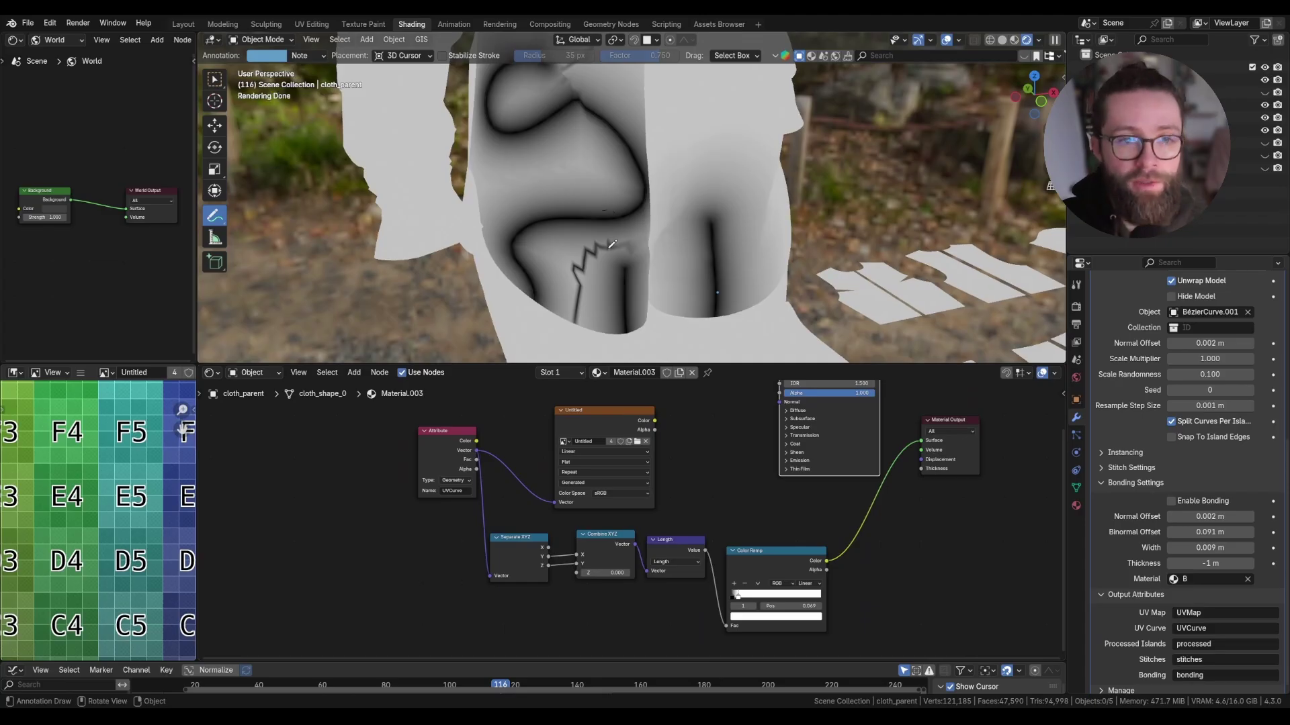
- Duplicate Combine XYZ and link Separate XYZ X and Y into it
{"action": "left_click_drag", "start_coordinate": [602, 534], "coordinate": [586, 570]}
{"action": "scroll", "coordinate": [530, 534], "scroll_direction": "up", "scroll_amount": 1}
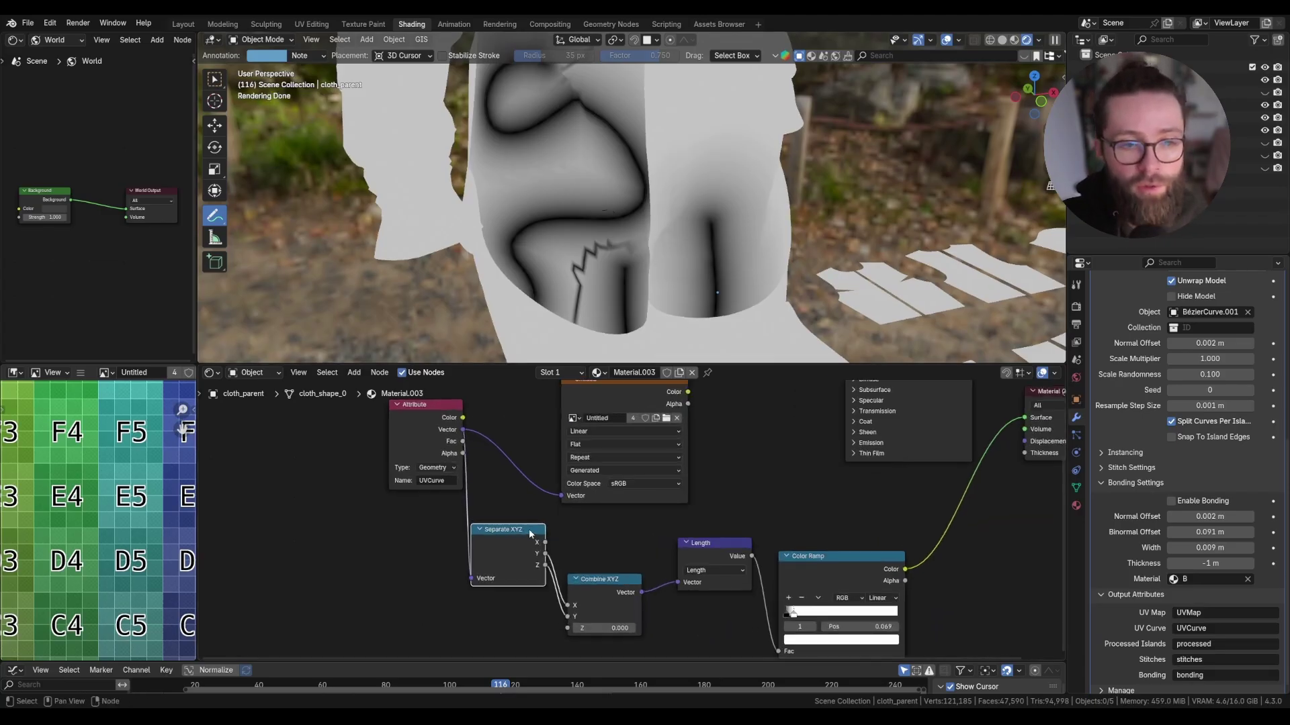
{"action": "key", "text": "shift+d"}
{"action": "left_click", "coordinate": [608, 528]}
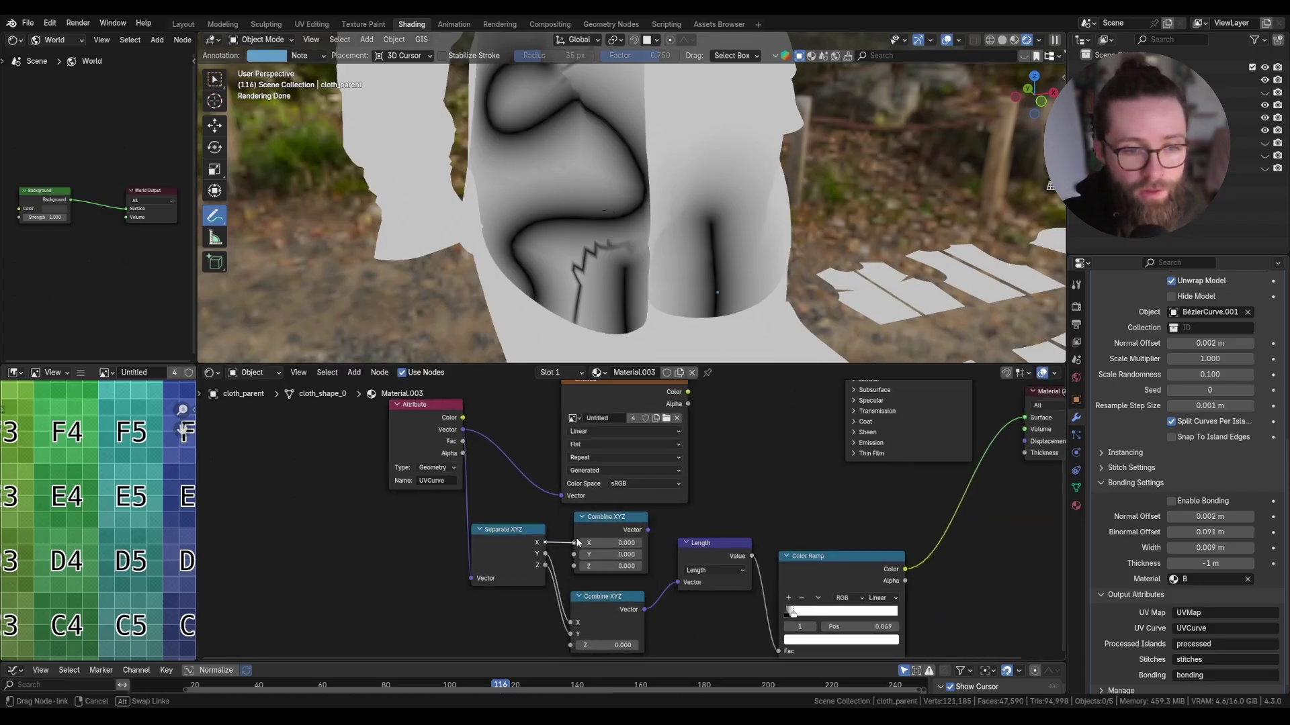
{"action": "mouse_move", "coordinate": [545, 542]}
{"action": "left_mouse_down"}
{"action": "mouse_move", "coordinate": [573, 543]}
{"action": "mouse_move", "coordinate": [573, 554]}
{"action": "left_mouse_up"}
{"action": "mouse_move", "coordinate": [648, 530]}
{"action": "left_mouse_down"}
{"action": "mouse_move", "coordinate": [708, 464]}
{"action": "mouse_move", "coordinate": [793, 476]}
{"action": "left_mouse_up"}
- Preview the Noise Texture, then the Length output, on the trousers
{"action": "left_click", "coordinate": [755, 398], "text": "ctrl+shift"}
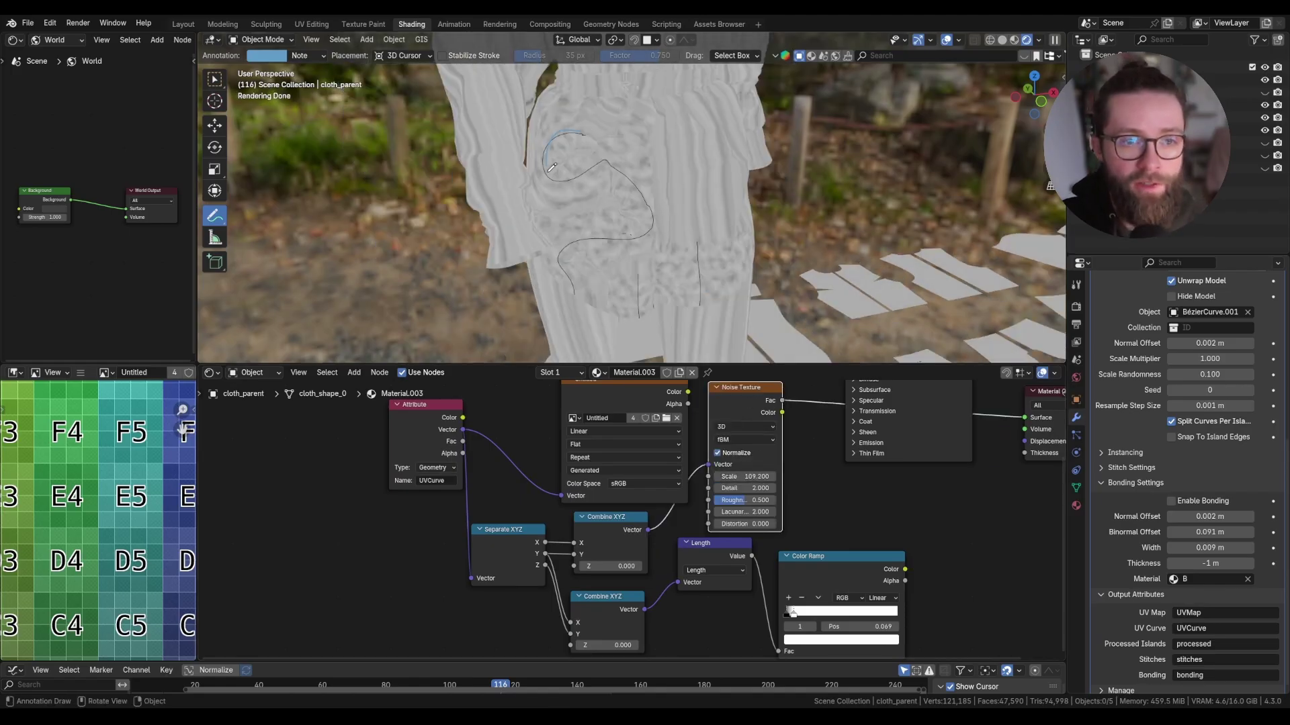
{"action": "key", "text": "ctrl+z"}
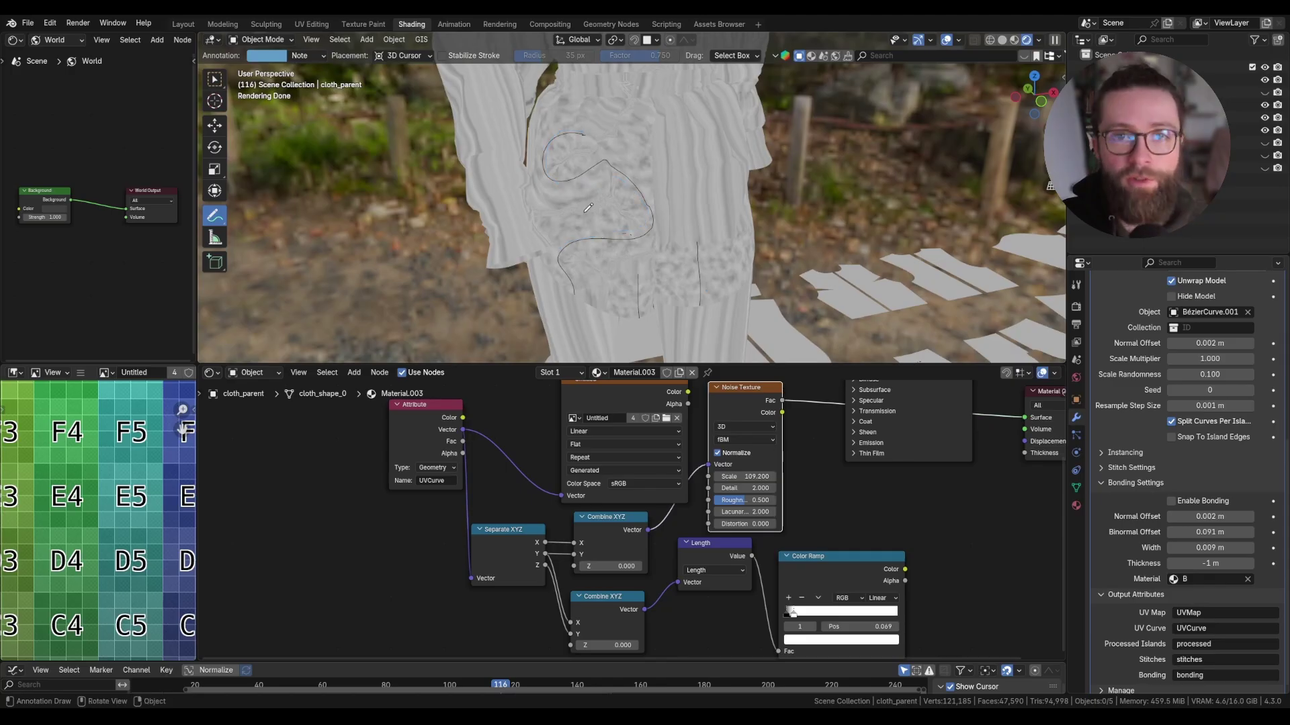
{"action": "left_click", "coordinate": [739, 568], "text": "ctrl+shift"}
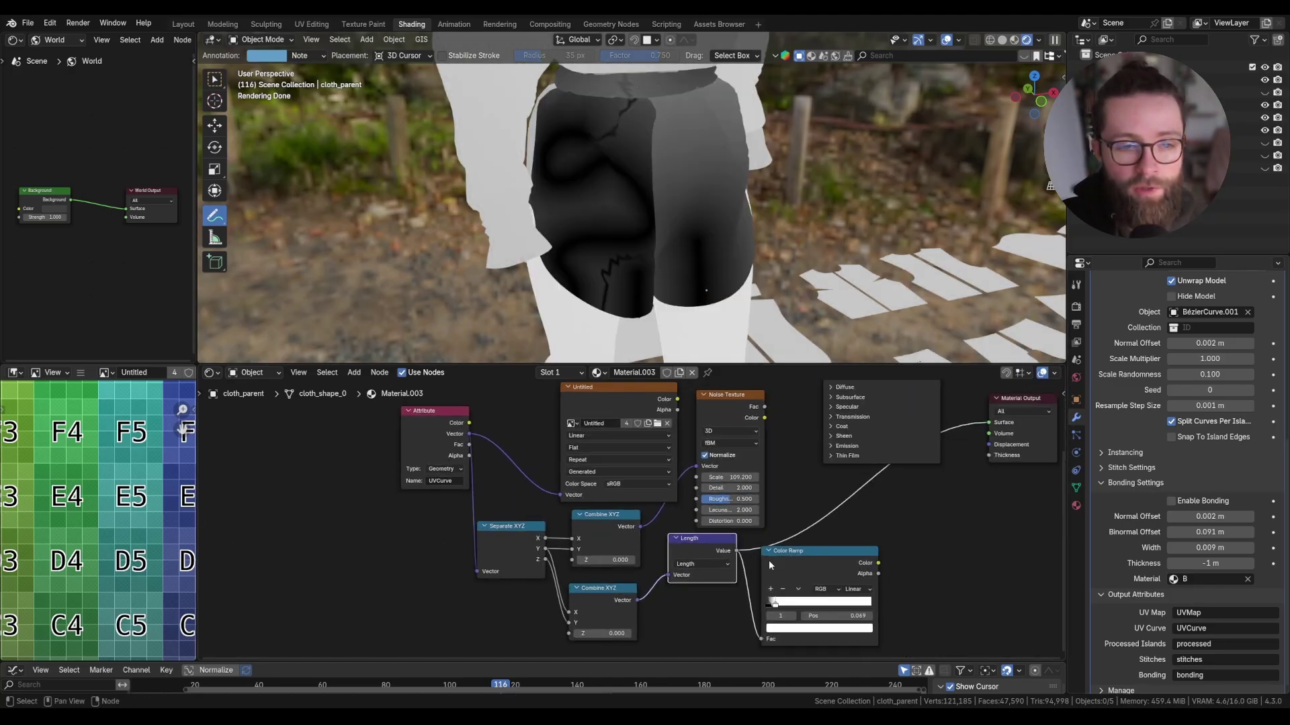
- Add an Attribute node to the trousers' shader node tree
{"action": "key", "text": "shift+a"}
{"action": "type", "text": "atrib"}
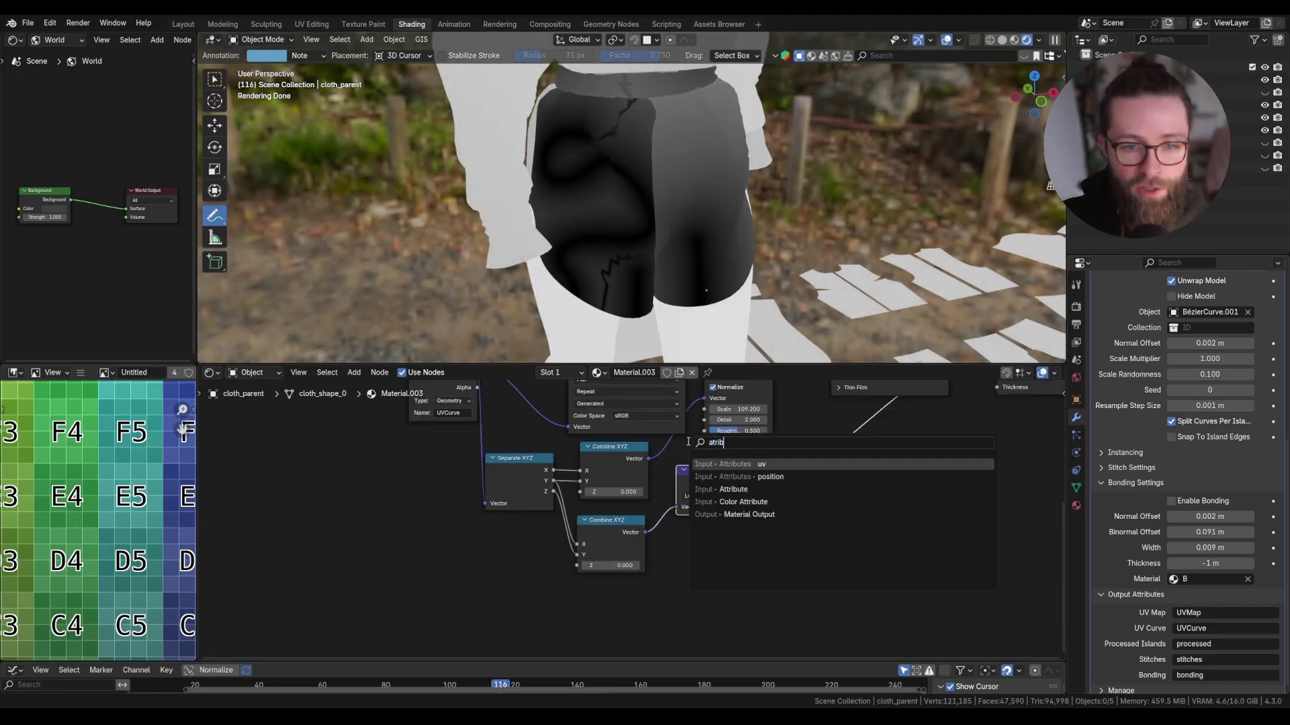
{"action": "key", "text": "ctrl+a"}
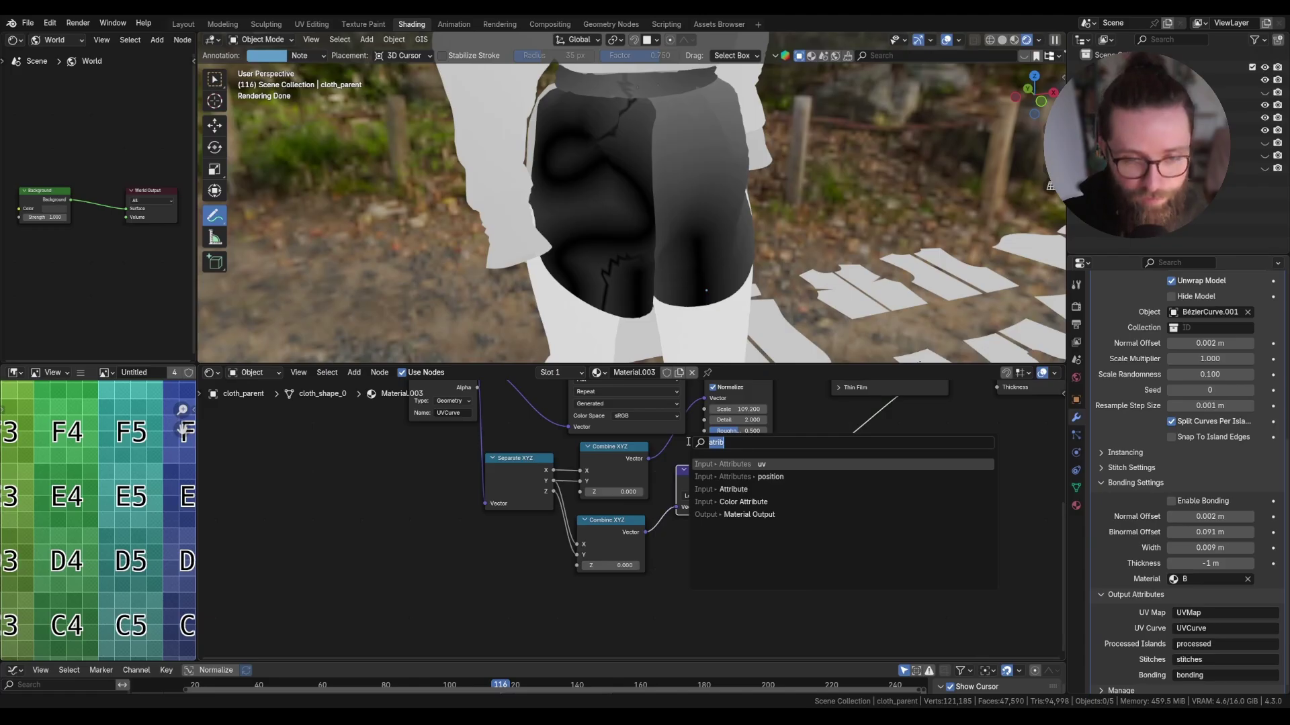
{"action": "left_click", "coordinate": [733, 489]}
{"action": "middle_click_drag", "start_coordinate": [440, 410], "coordinate": [460, 457]}
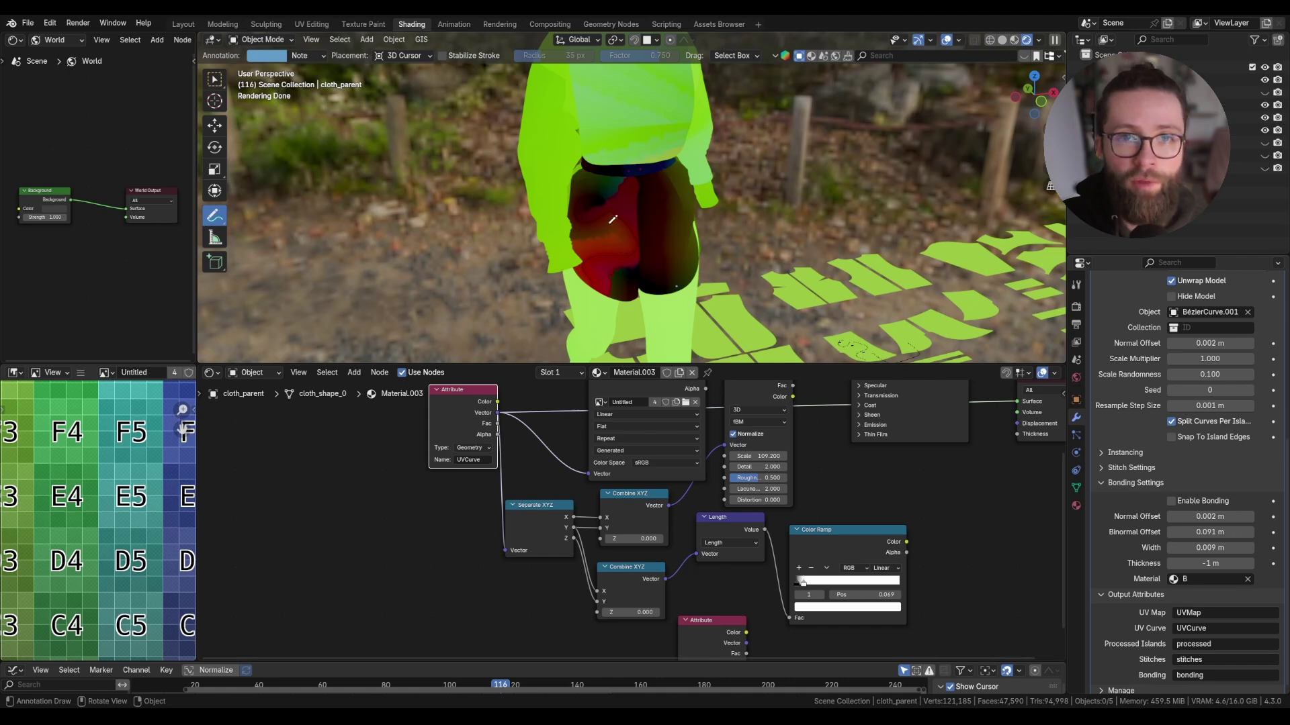
- Set the Attribute node name to 'processed' and connect its Color to the Color Ramp factor
{"action": "scroll", "coordinate": [614, 265], "scroll_direction": "up", "scroll_amount": 2}
{"action": "scroll", "coordinate": [610, 270], "scroll_direction": "up", "scroll_amount": 2}
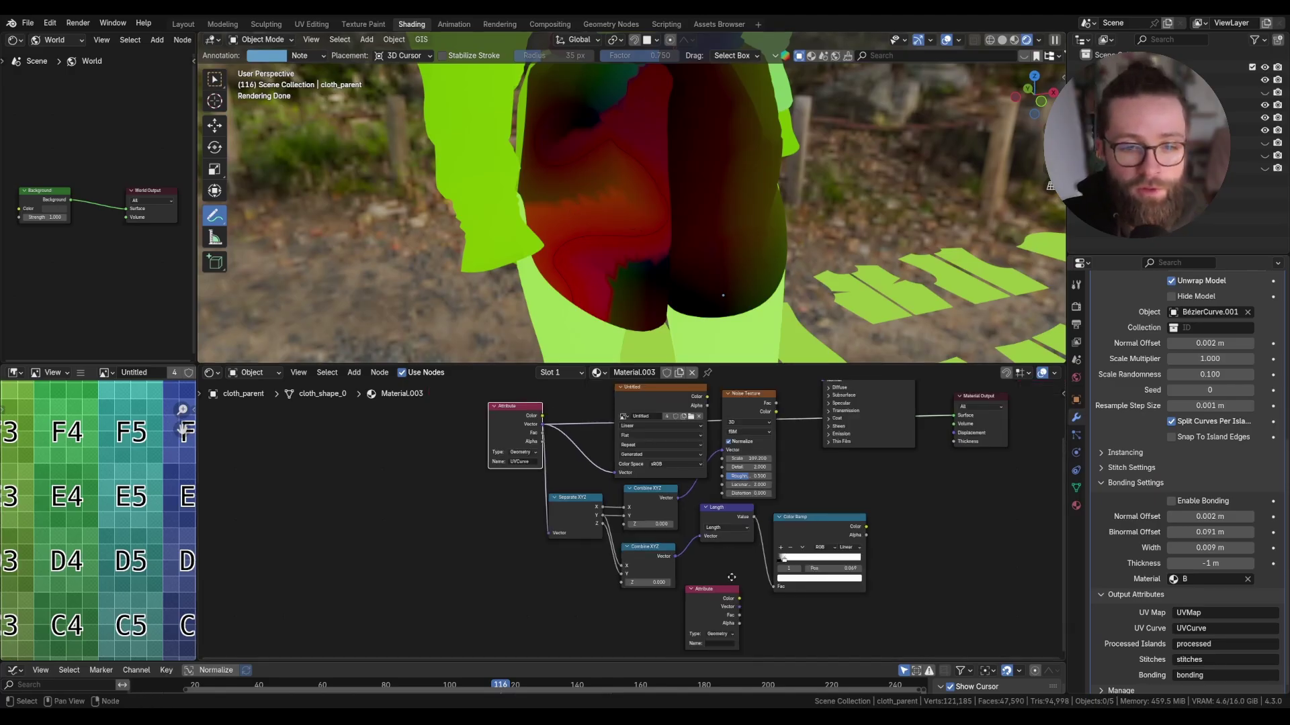
{"action": "middle_click_drag", "start_coordinate": [727, 658], "coordinate": [716, 580]}
{"action": "left_click", "coordinate": [713, 610]}
{"action": "type", "text": "processed"}
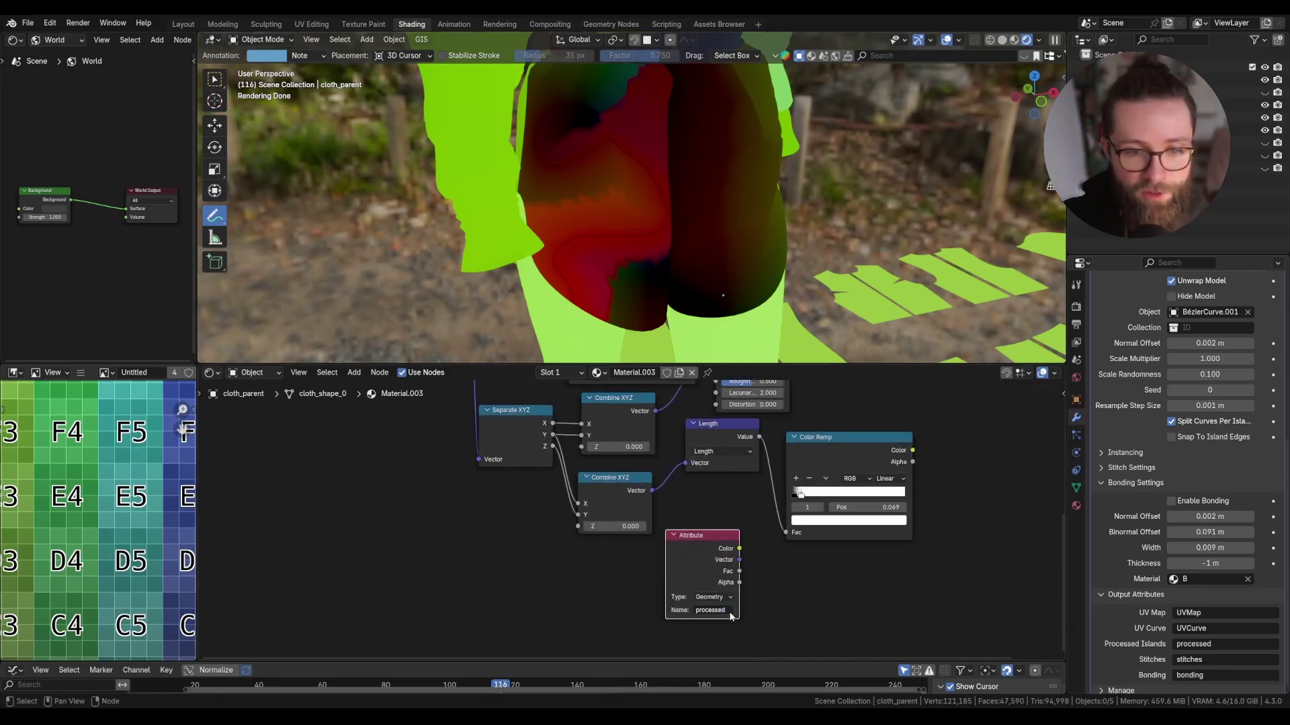
{"action": "key", "text": "Return"}
{"action": "left_click_drag", "start_coordinate": [739, 549], "coordinate": [786, 532]}
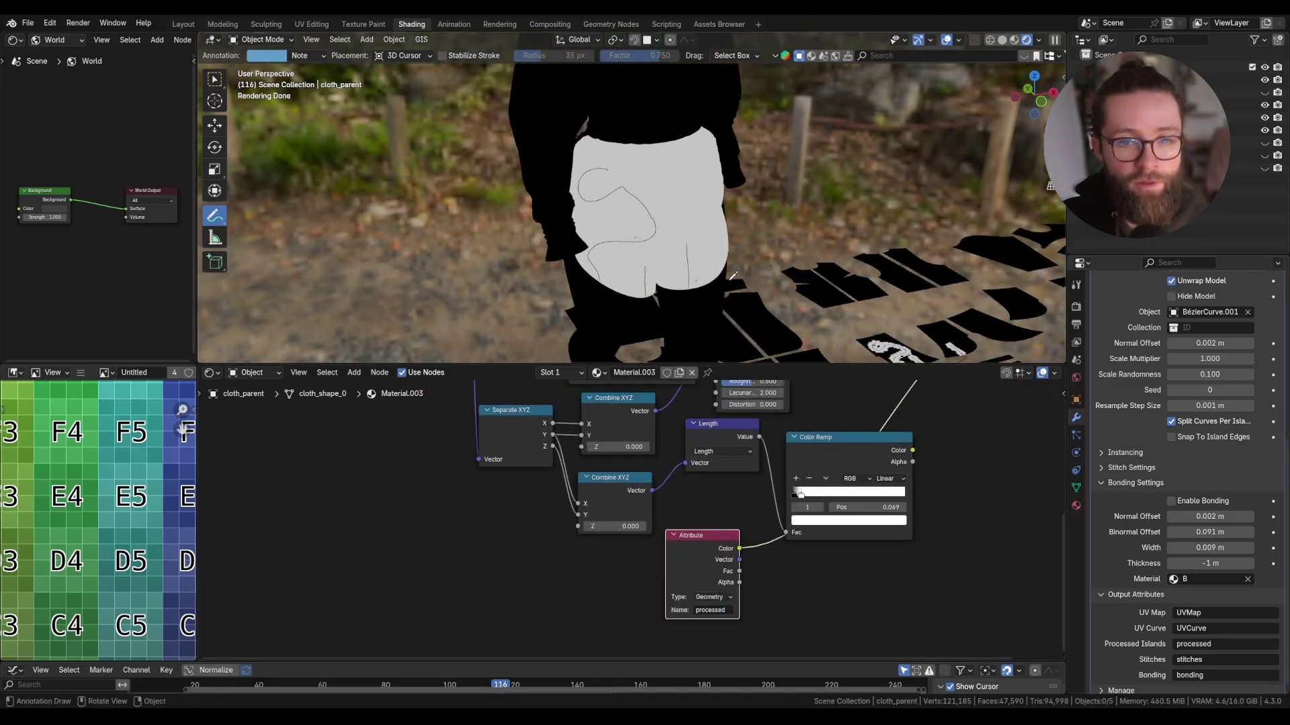
- View the processed attribute on the trousers, start renaming the node to 'st', then switch to Assets Browser
{"action": "mouse_move", "coordinate": [670, 257]}
{"action": "middle_mouse_down"}
{"action": "mouse_move", "coordinate": [798, 187]}
{"action": "mouse_move", "coordinate": [711, 250]}
{"action": "middle_mouse_up"}
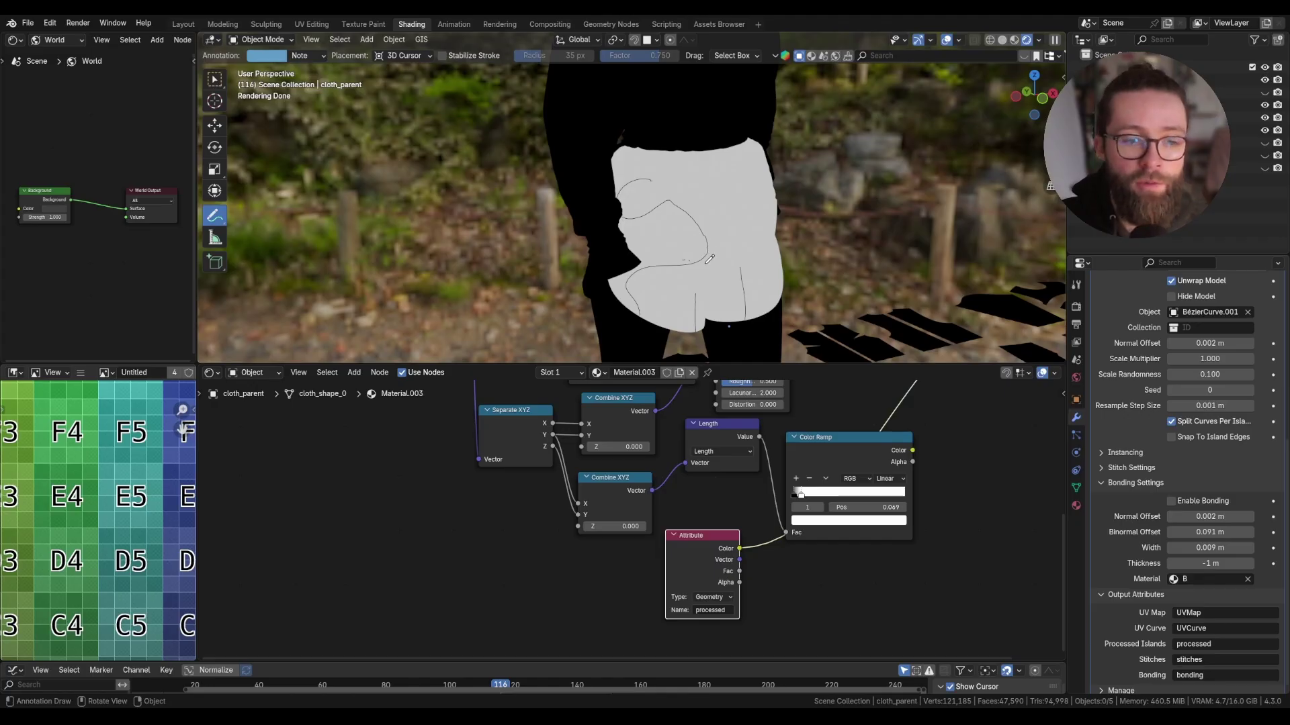
{"action": "scroll", "coordinate": [705, 561], "scroll_direction": "up", "scroll_amount": 1}
{"action": "type", "text": "s"}
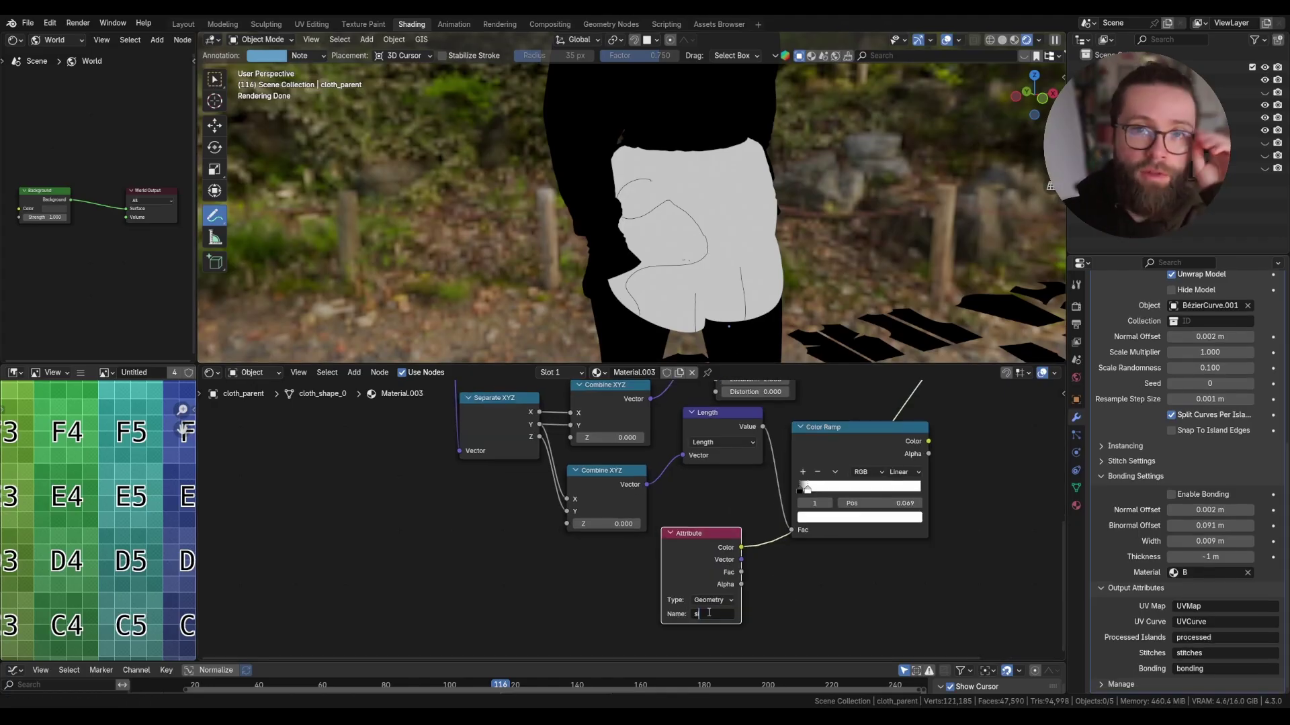
{"action": "left_click", "coordinate": [710, 612]}
{"action": "type", "text": "s"}
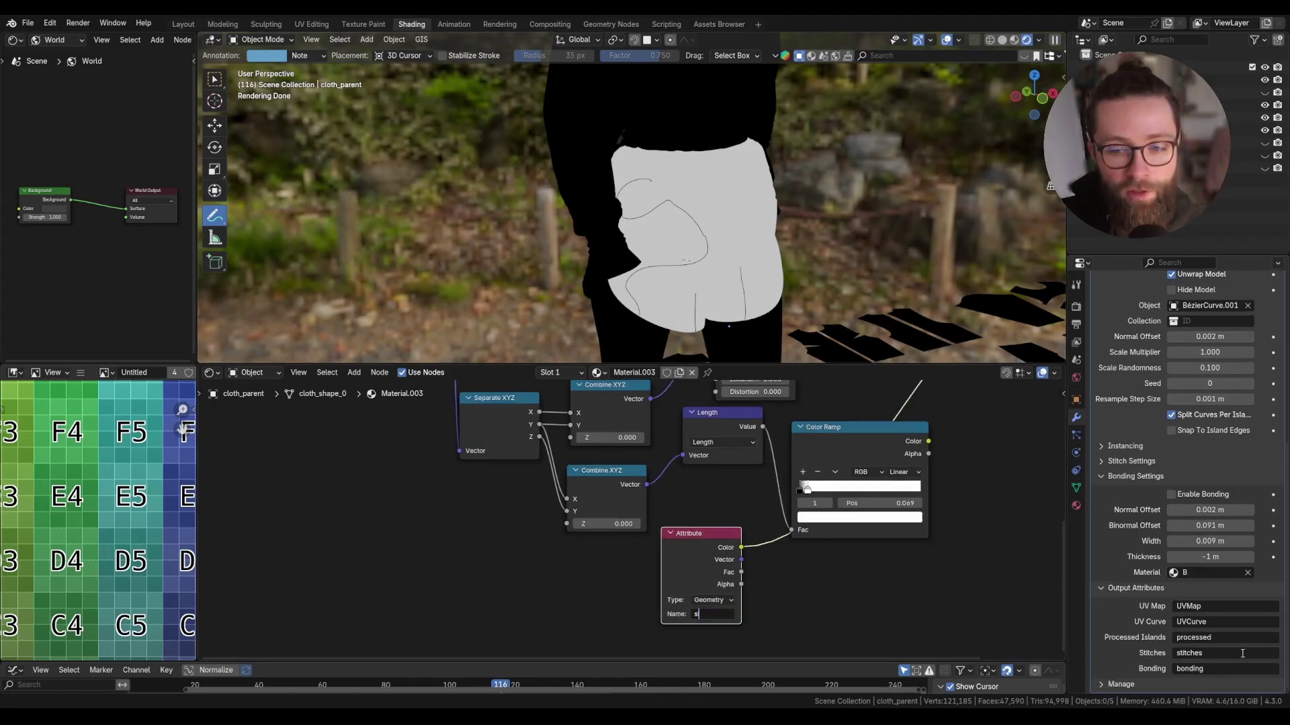
{"action": "type", "text": "t"}
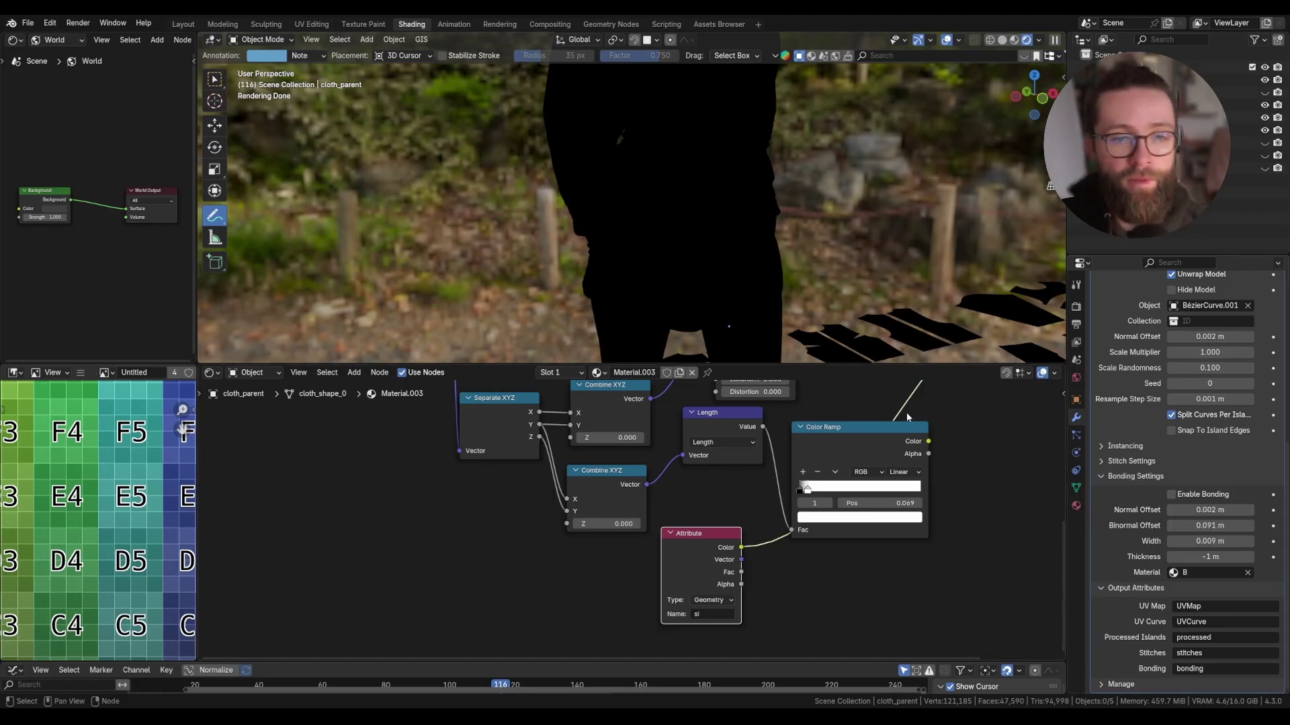
{"action": "left_click", "coordinate": [710, 27]}
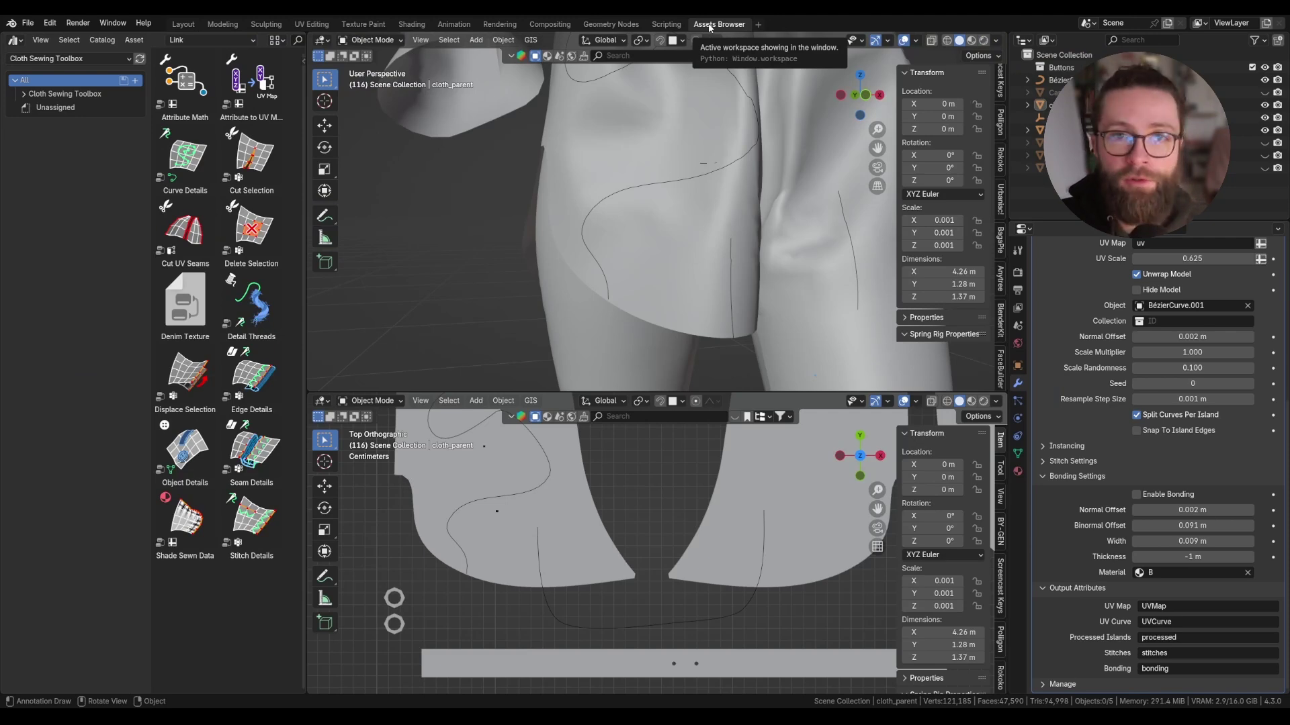
- Zoom and orbit the top viewport to an angled close view of the trousers
{"action": "scroll", "coordinate": [604, 249], "scroll_direction": "down", "scroll_amount": 3}
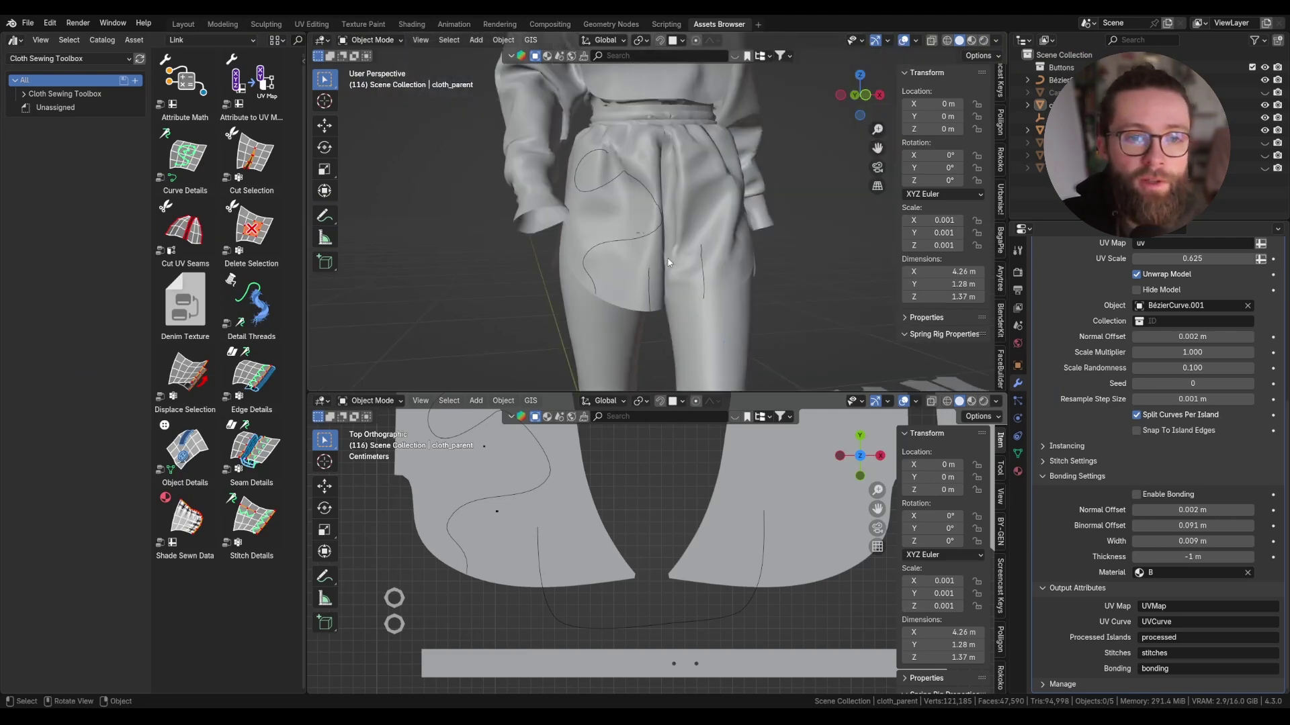
{"action": "scroll", "coordinate": [587, 225], "scroll_direction": "down", "scroll_amount": 3}
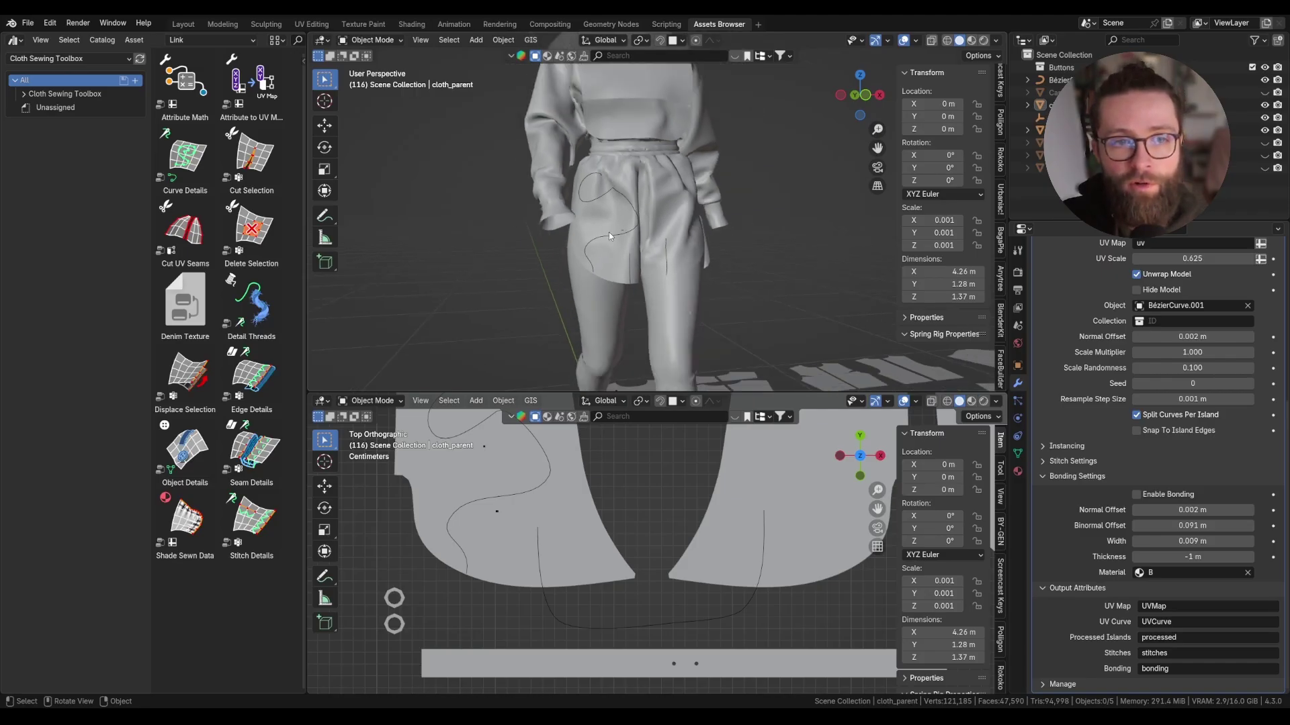
{"action": "mouse_move", "coordinate": [608, 232]}
{"action": "middle_mouse_down"}
{"action": "mouse_move", "coordinate": [658, 322]}
{"action": "mouse_move", "coordinate": [663, 300]}
{"action": "middle_mouse_up"}
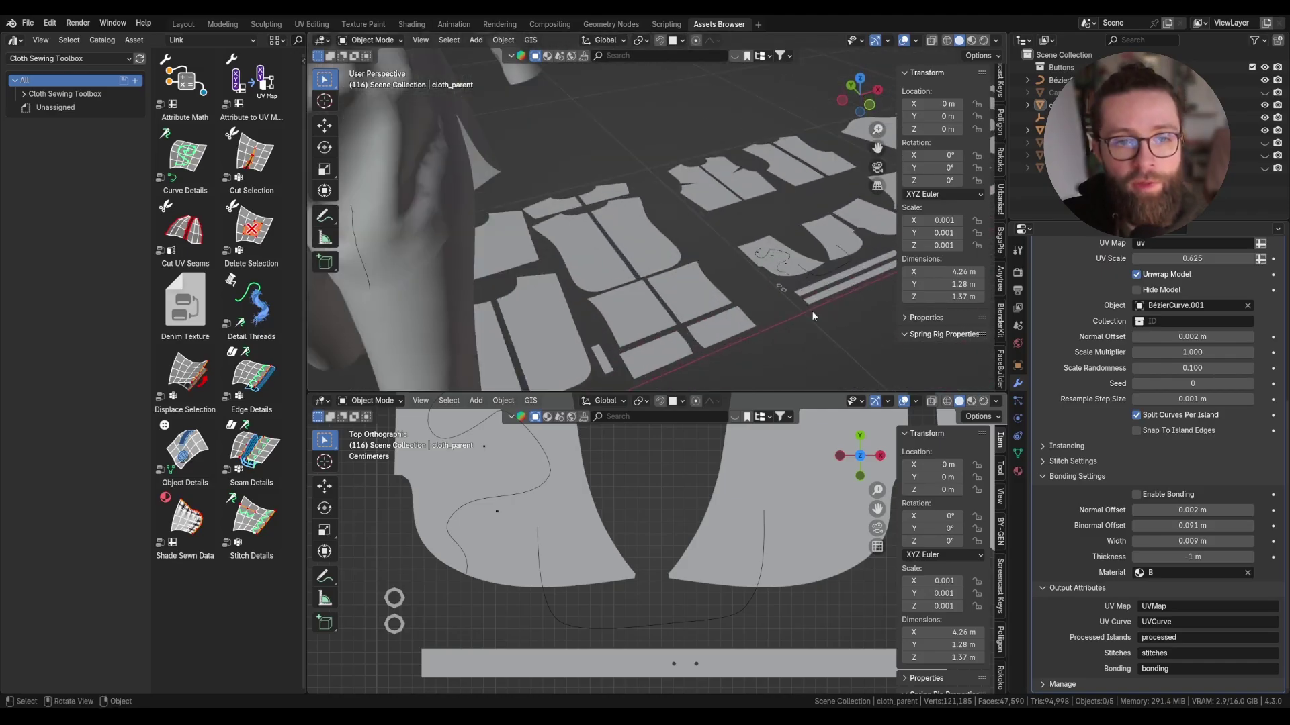
{"action": "mouse_move", "coordinate": [648, 254]}
{"action": "middle_mouse_down"}
{"action": "mouse_move", "coordinate": [679, 330]}
{"action": "mouse_move", "coordinate": [671, 289]}
{"action": "mouse_move", "coordinate": [544, 280]}
{"action": "mouse_move", "coordinate": [664, 290]}
{"action": "middle_mouse_up"}
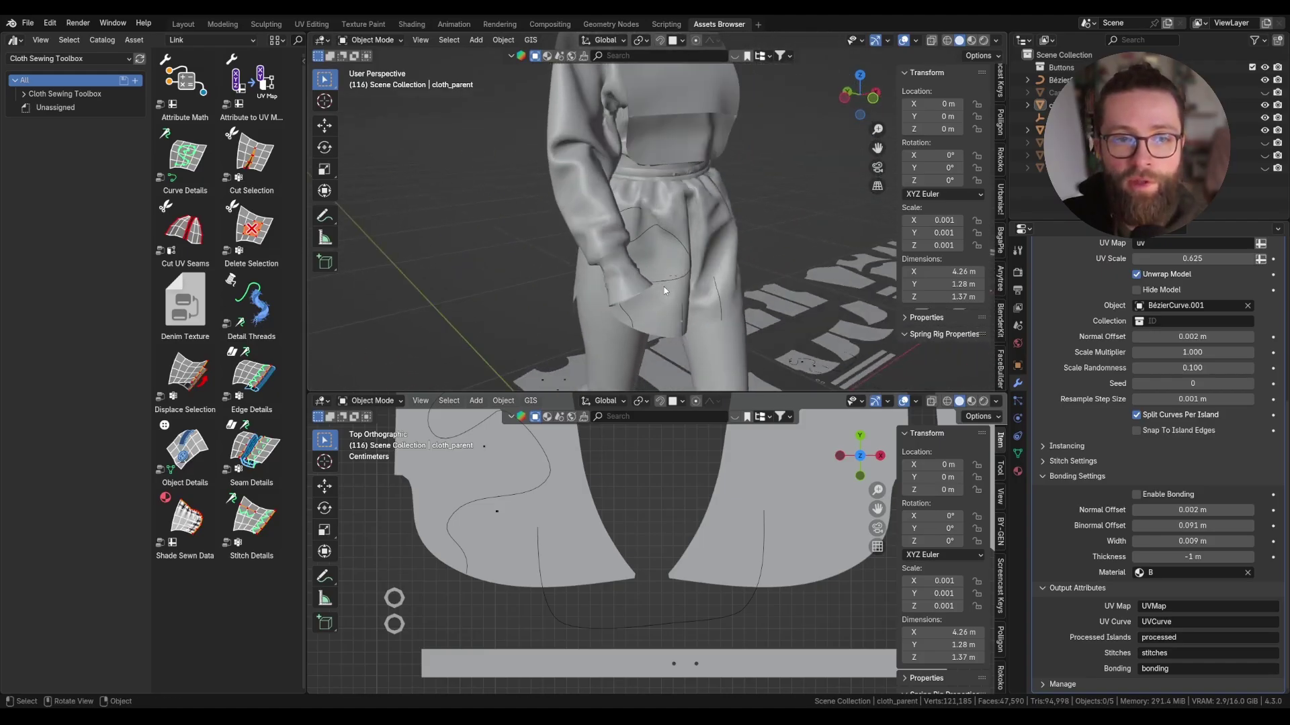